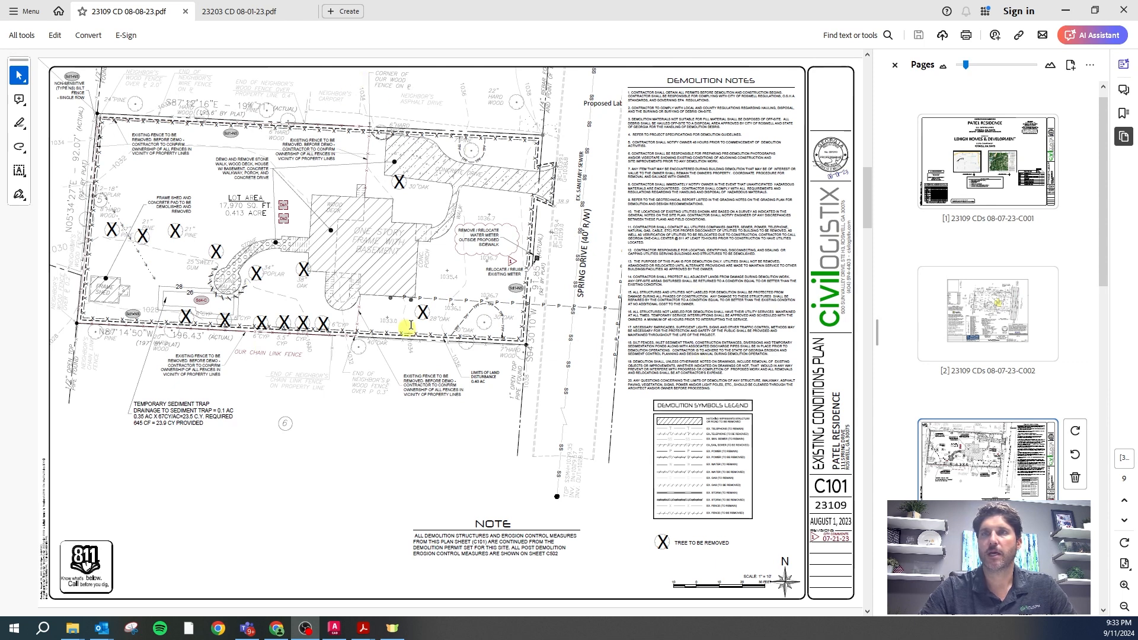
# Flip between the survey and the C101 demolition plan, then scroll to the C201 site plan
pyautogui.press('pageup')
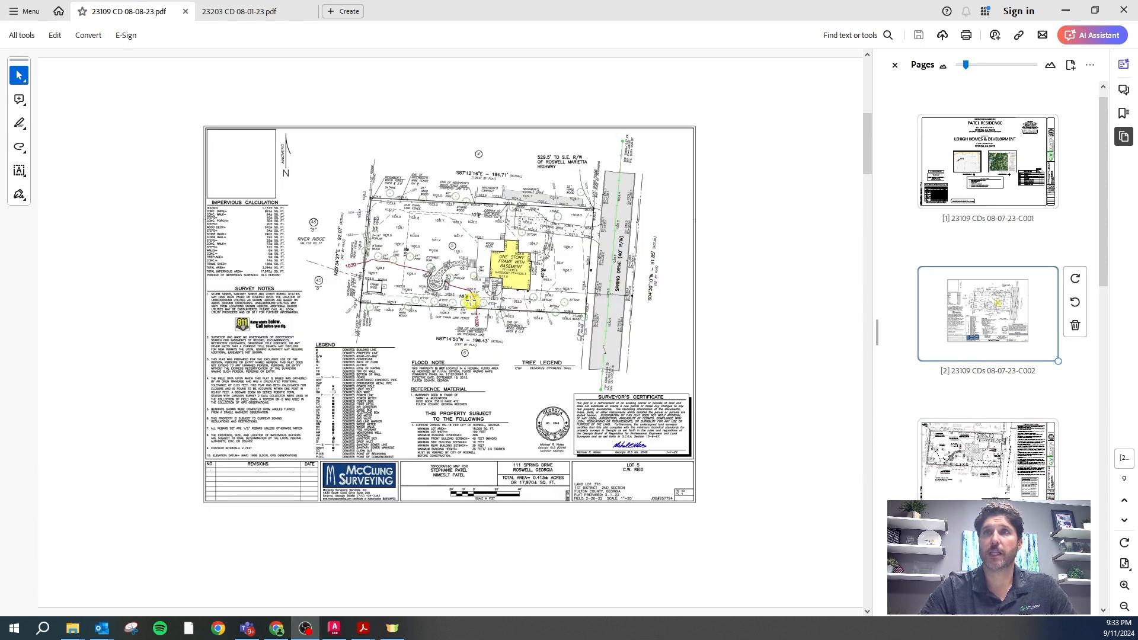
pyautogui.press('pagedown')
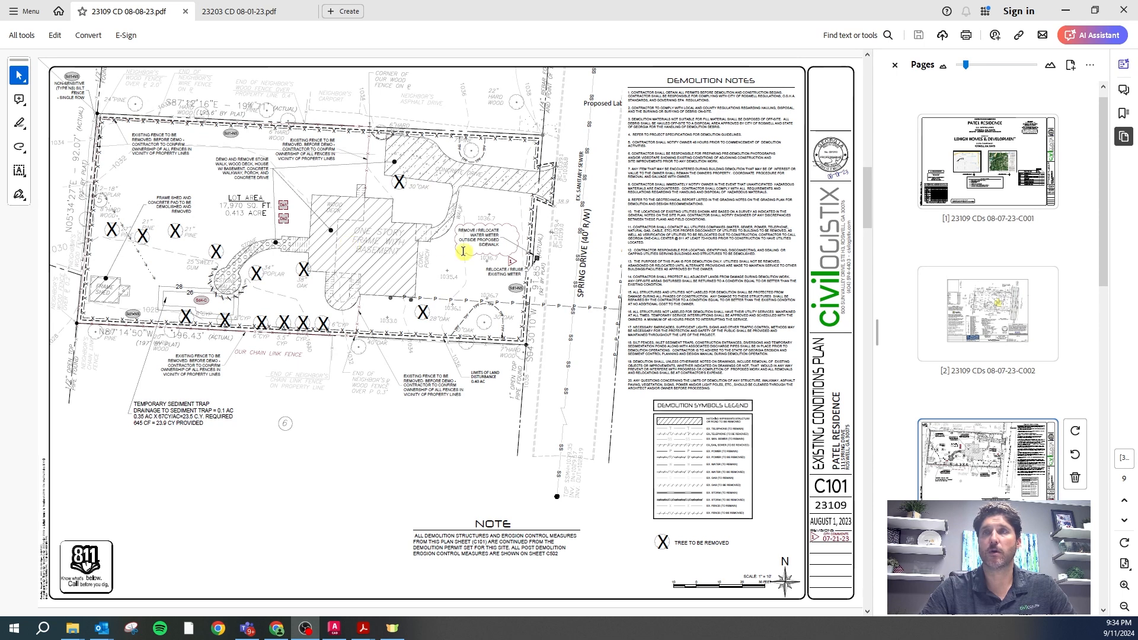
pyautogui.scroll(1, 432, 244)
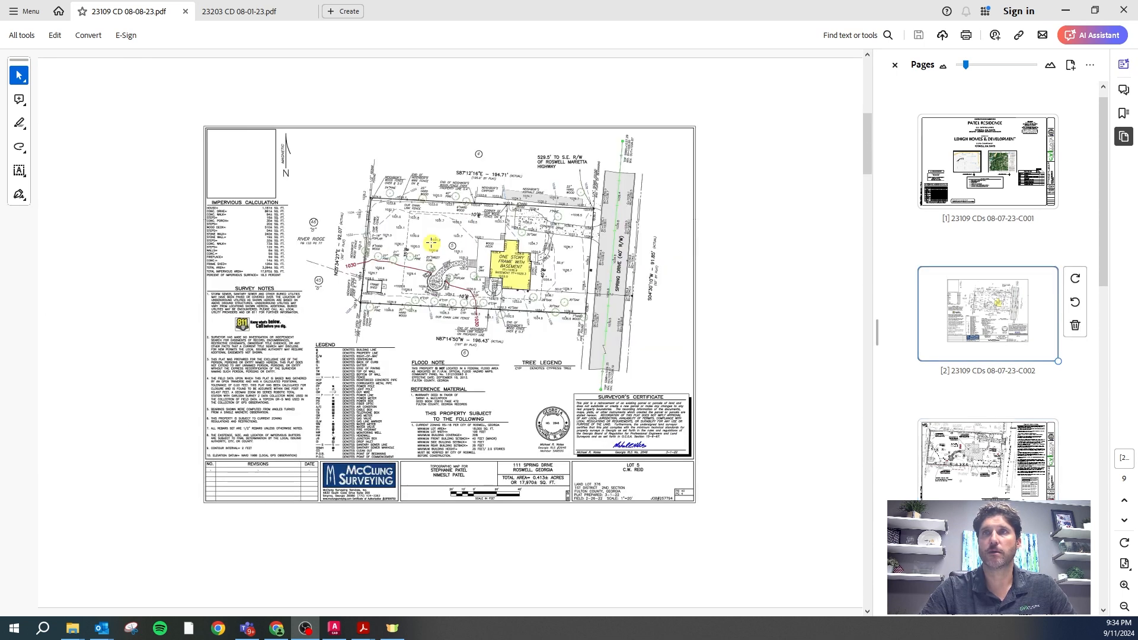
pyautogui.scroll(-2, 432, 243)
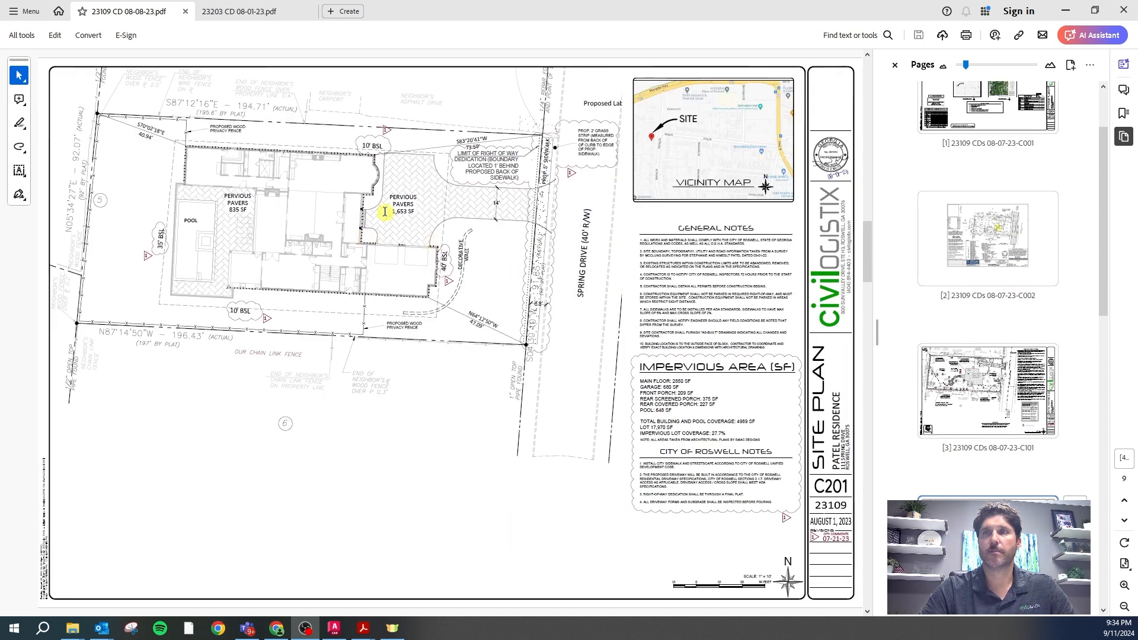
pyautogui.scroll(1, 385, 212)
pyautogui.scroll(-1, 377, 198)
pyautogui.scroll(1, 376, 205)
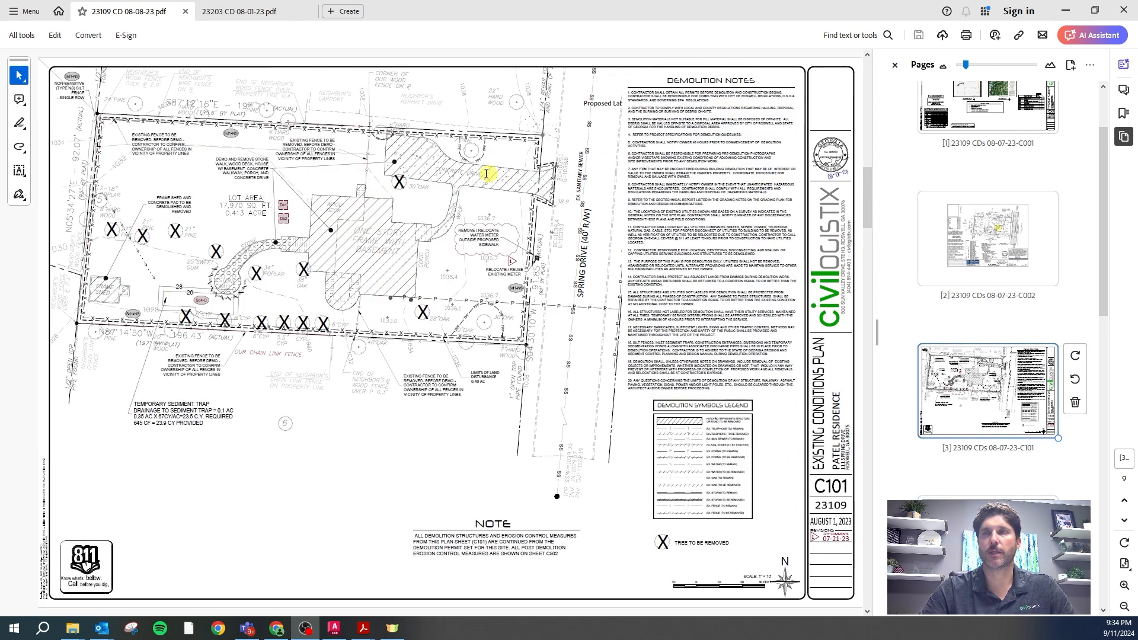
pyautogui.scroll(-1, 417, 211)
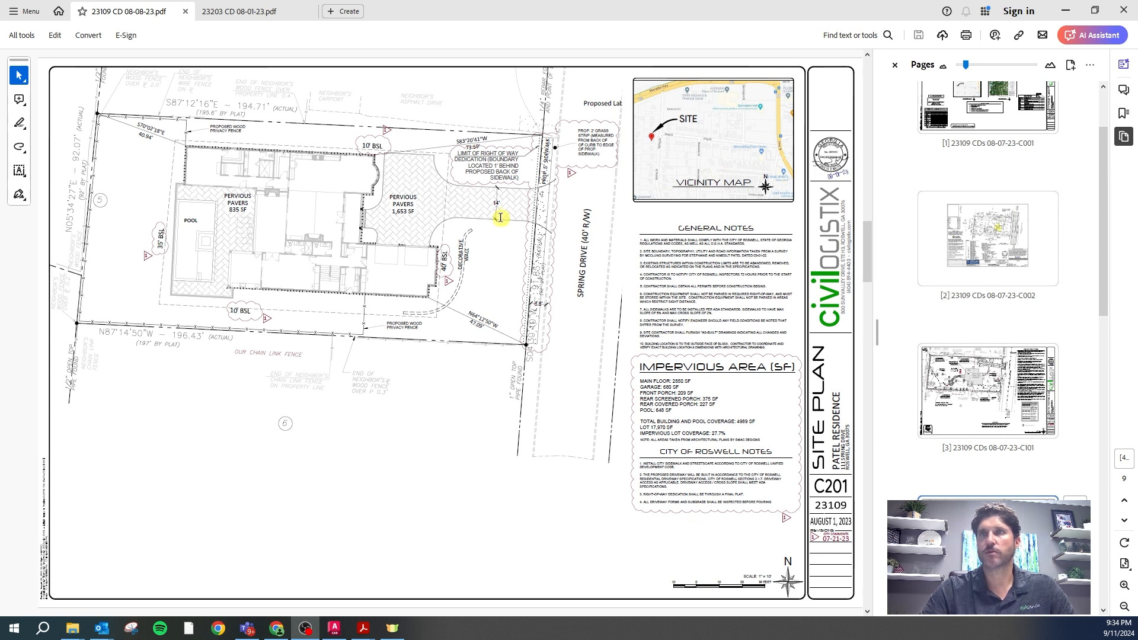
# Scroll down from the C201 site plan toward sheet C301 Grading and Utility Plan
pyautogui.scroll(-3, 501, 218)
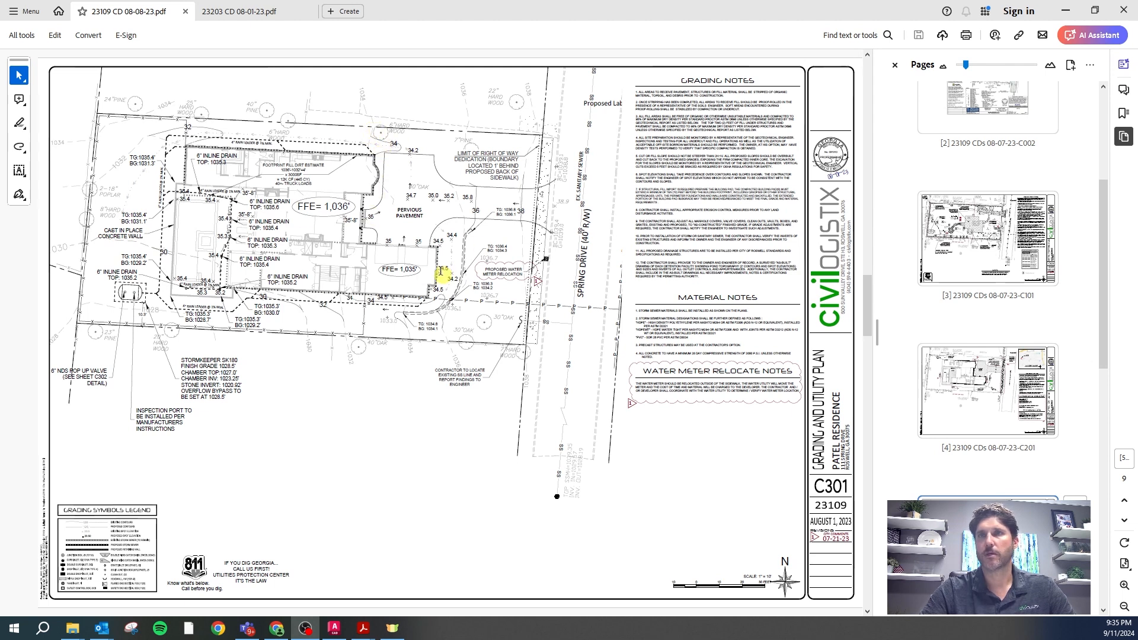
# Scroll down one page to sheet C302 TSS Calculations
pyautogui.scroll(-2, 372, 274)
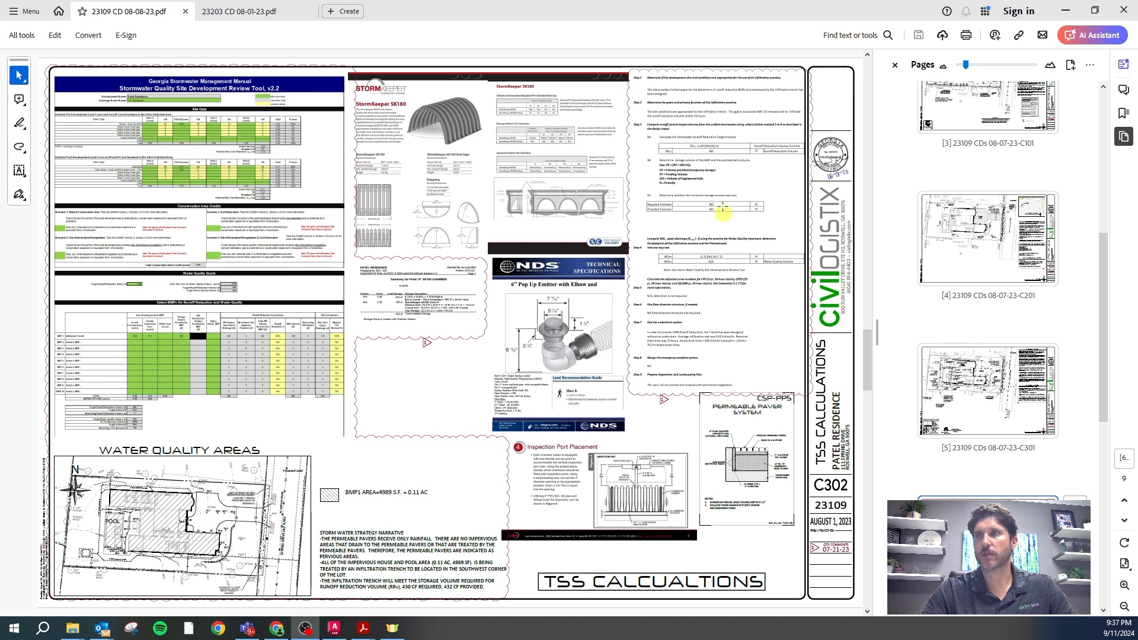
# Scroll to page 7, sheet C502 Erosion Control – Phase II
pyautogui.scroll(-1, 577, 286)
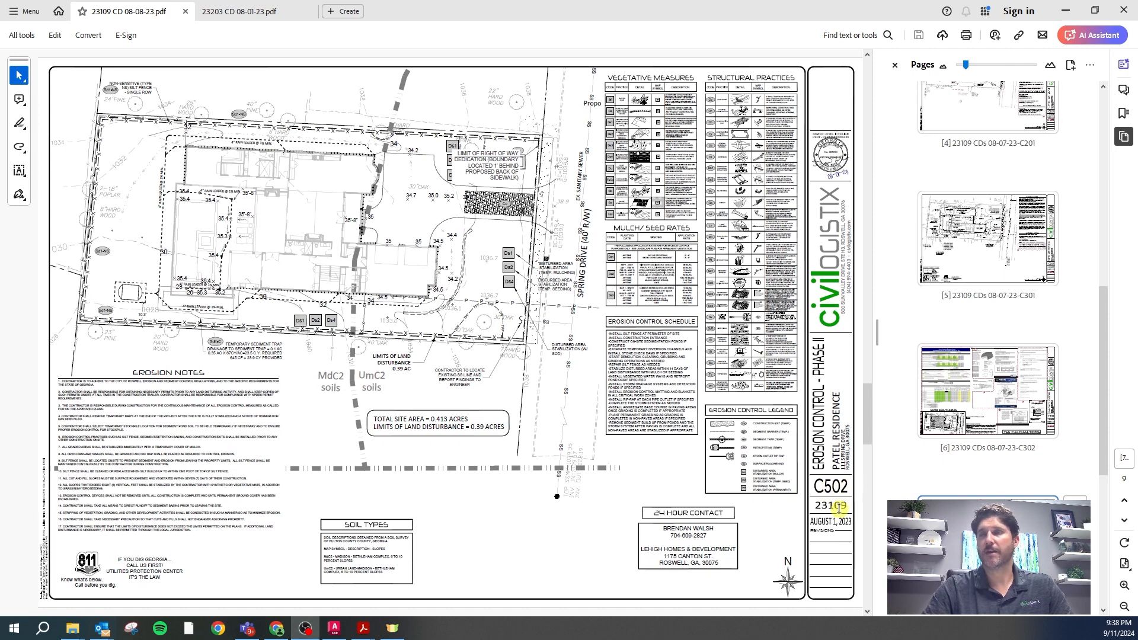
pyautogui.scroll(1, 824, 504)
# Scroll past the C701 Details sheet to the L201 Landscape Plan
pyautogui.scroll(-1, 825, 504)
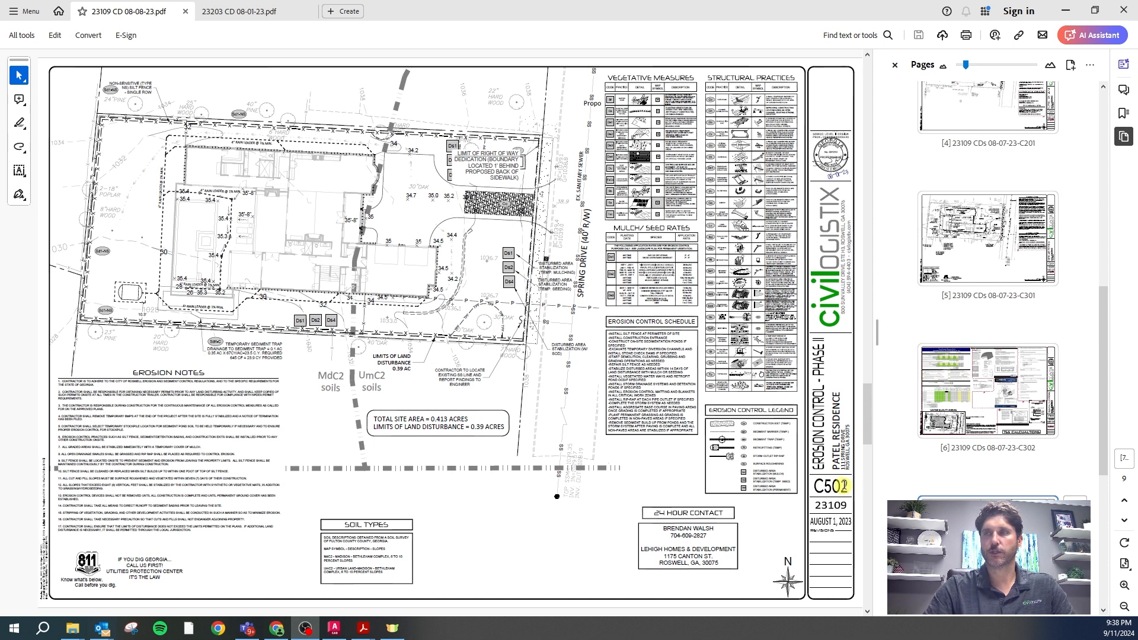
pyautogui.scroll(2, 795, 455)
pyautogui.scroll(-2, 796, 455)
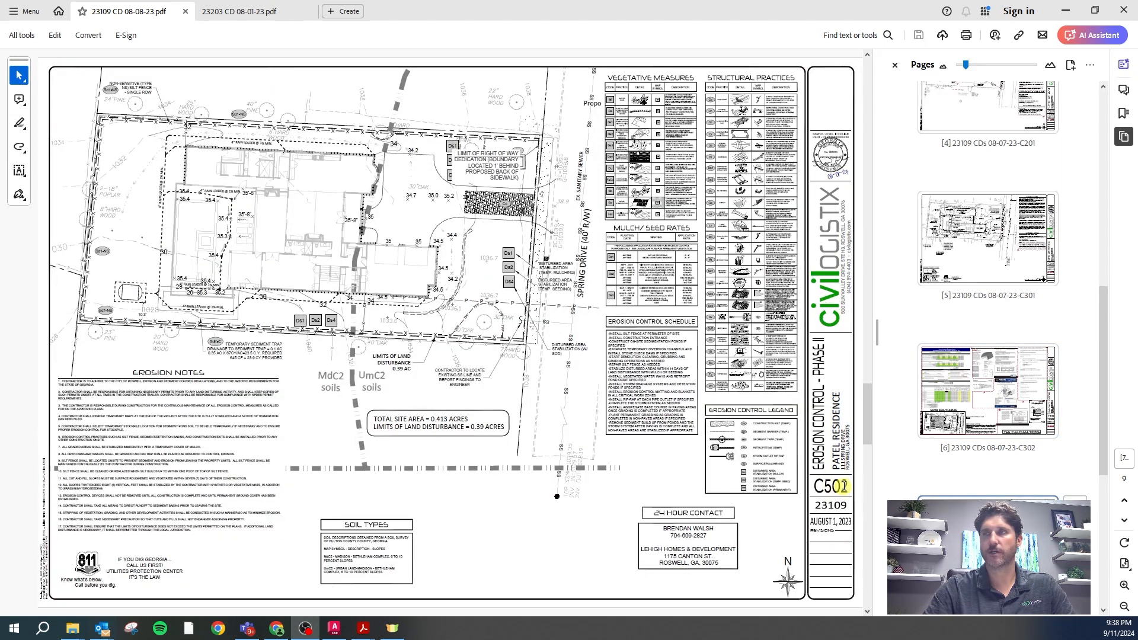
pyautogui.scroll(-1, 692, 407)
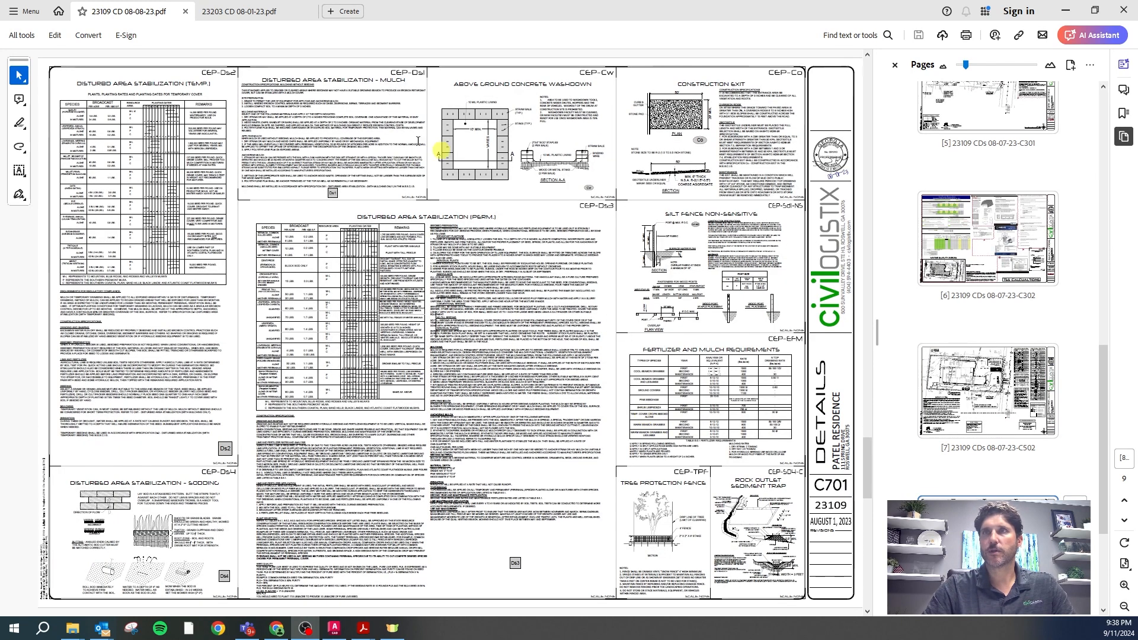
pyautogui.scroll(-1, 685, 373)
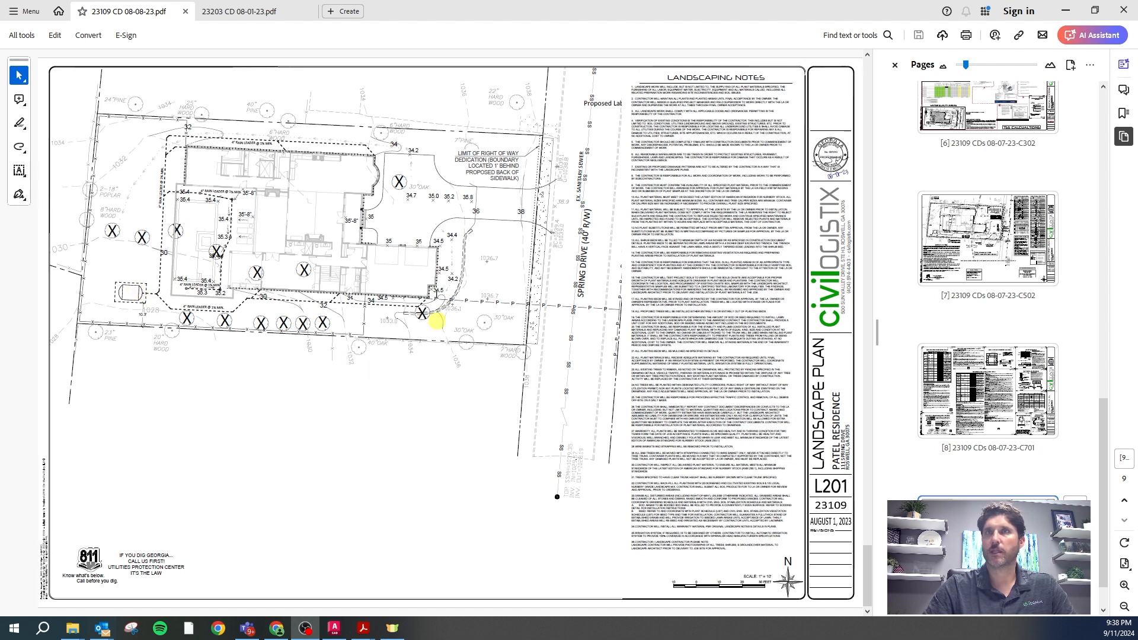
# In 23203 CD 08-01-23.pdf, page from the C001 cover through the survey and C101 to C201
pyautogui.click(241, 11)
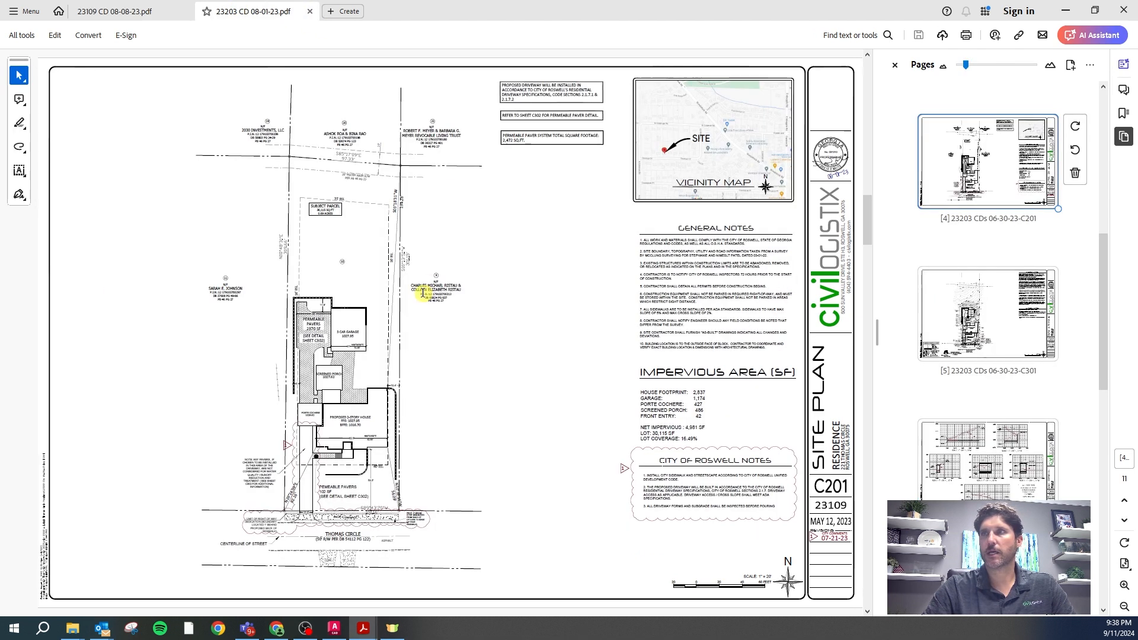
pyautogui.press('Home')
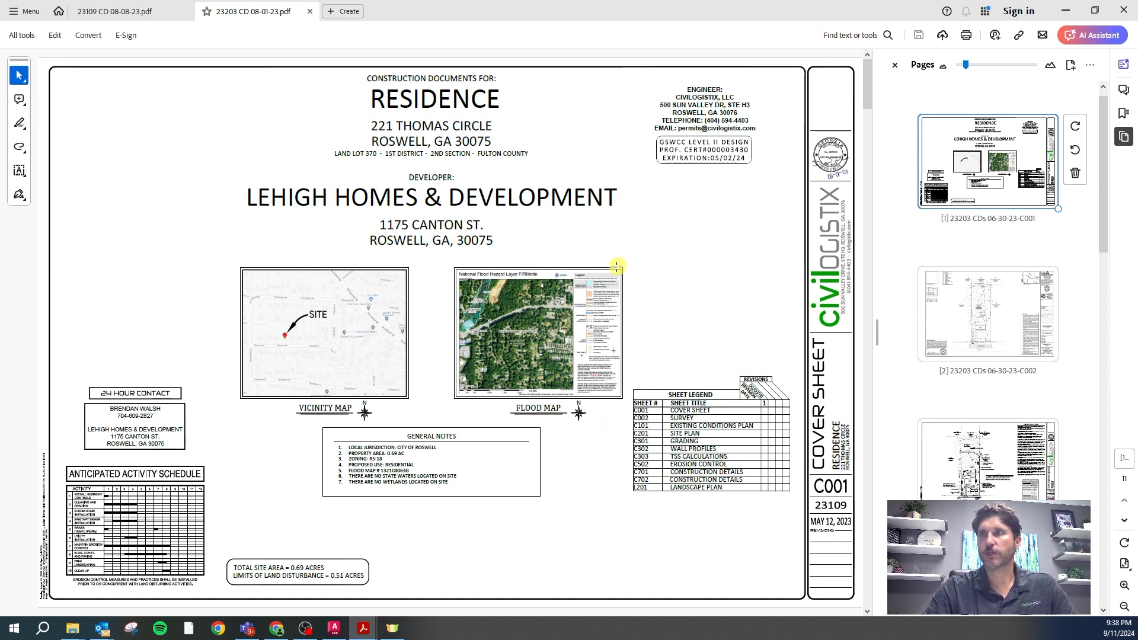
pyautogui.press('pagedown')
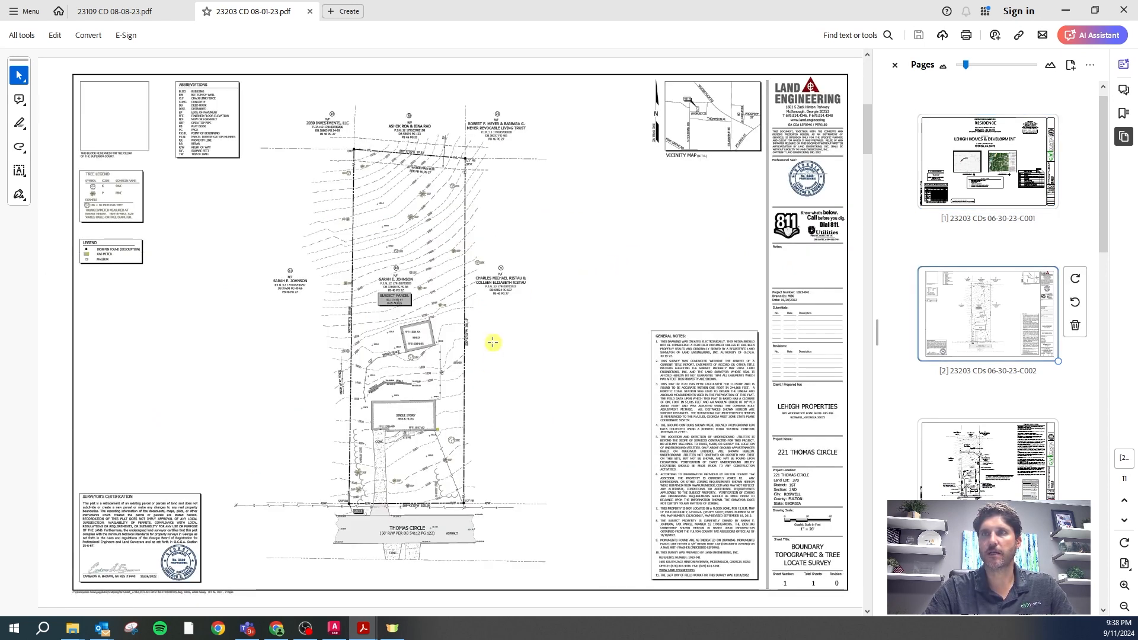
pyautogui.press('pagedown')
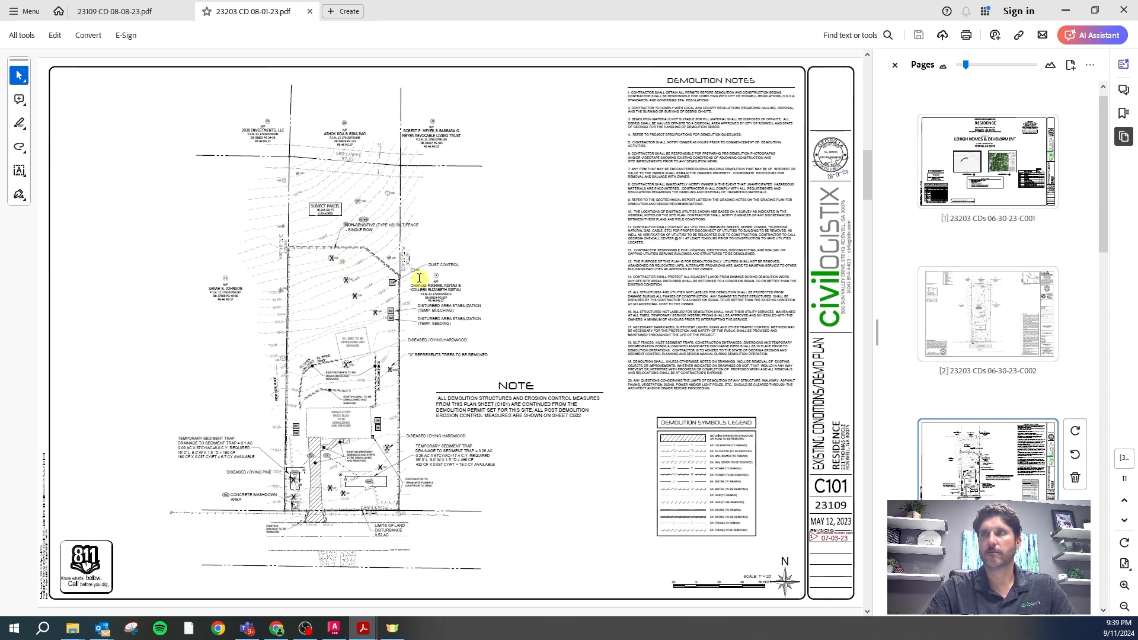
pyautogui.press('pagedown')
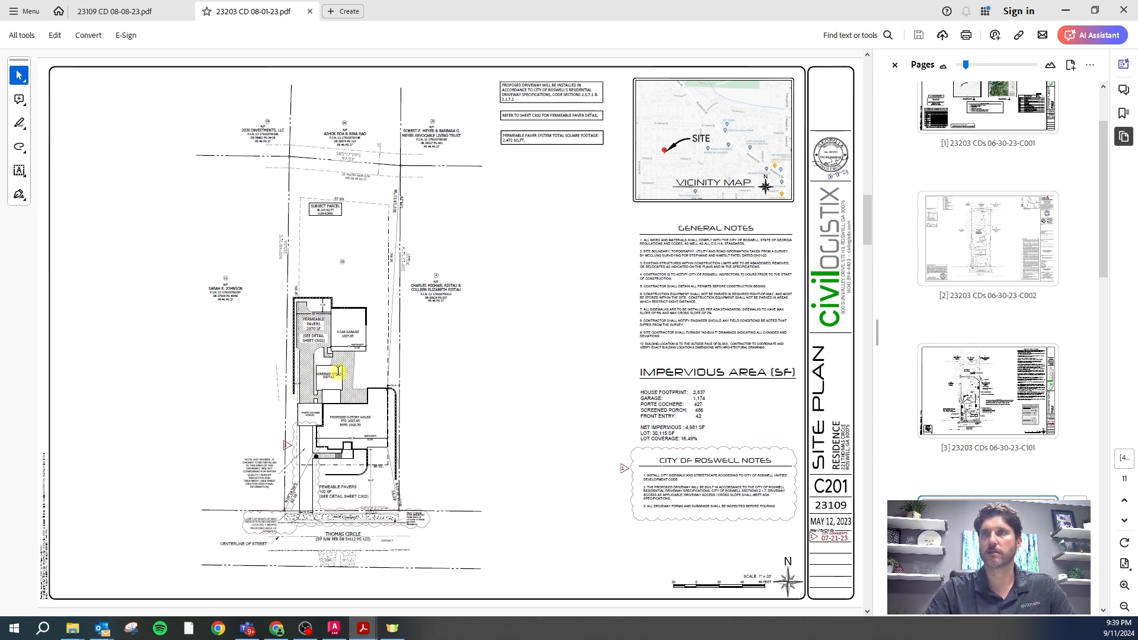
# Scroll through C301 and C302, ending on sheet C303 TSS Calculations
pyautogui.scroll(-1, 418, 334)
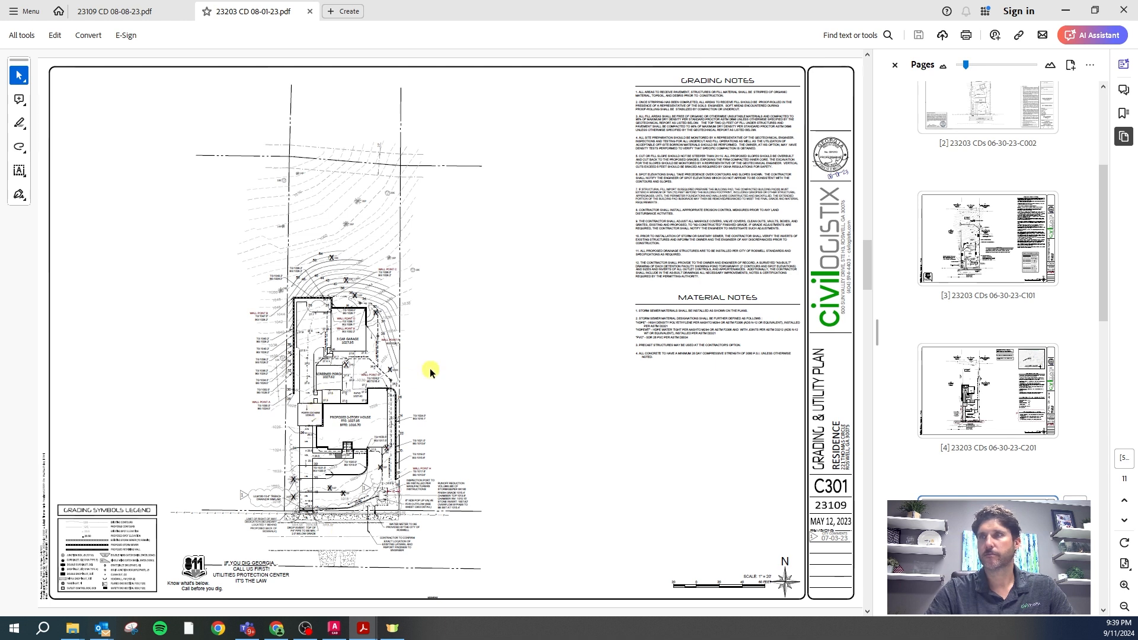
pyautogui.scroll(-2, 430, 372)
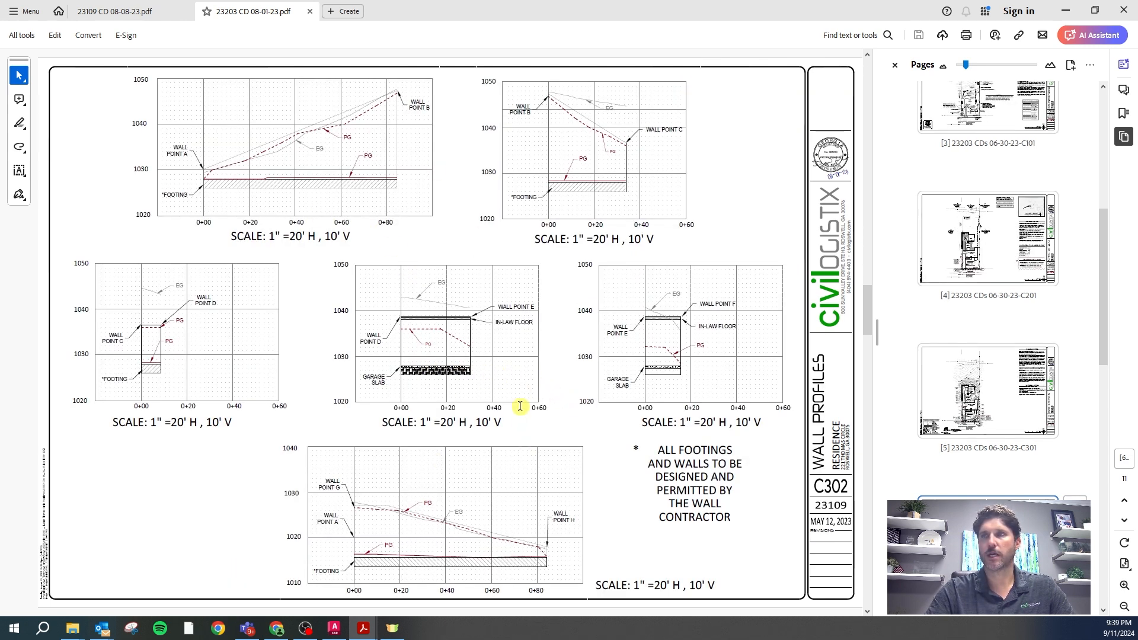
pyautogui.scroll(-2, 519, 405)
pyautogui.scroll(2, 490, 426)
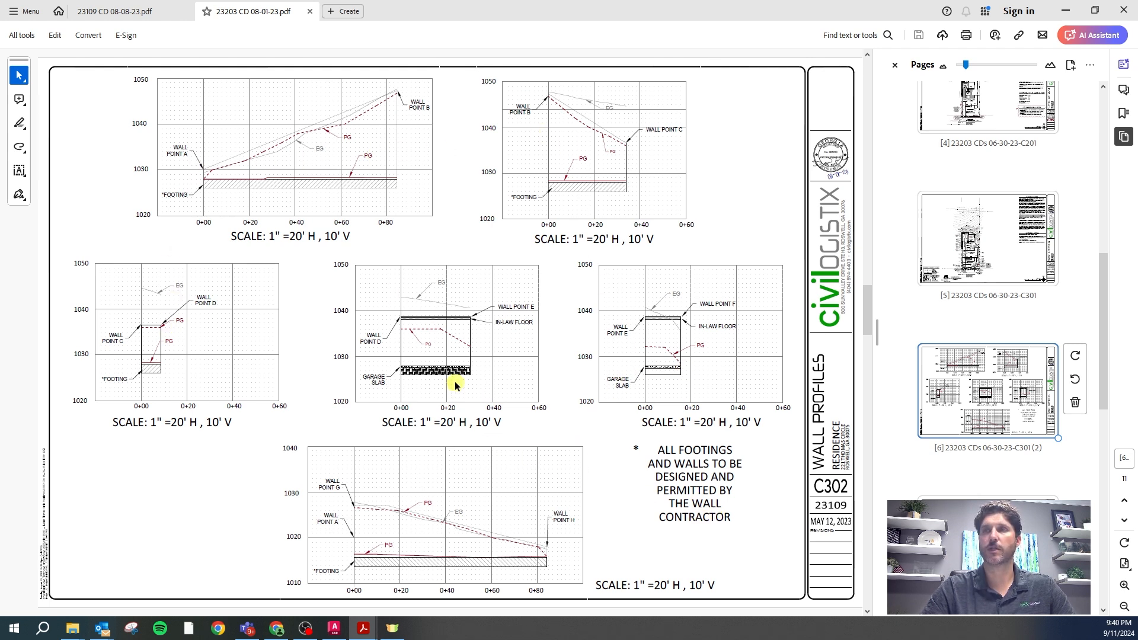
pyautogui.scroll(-1, 455, 382)
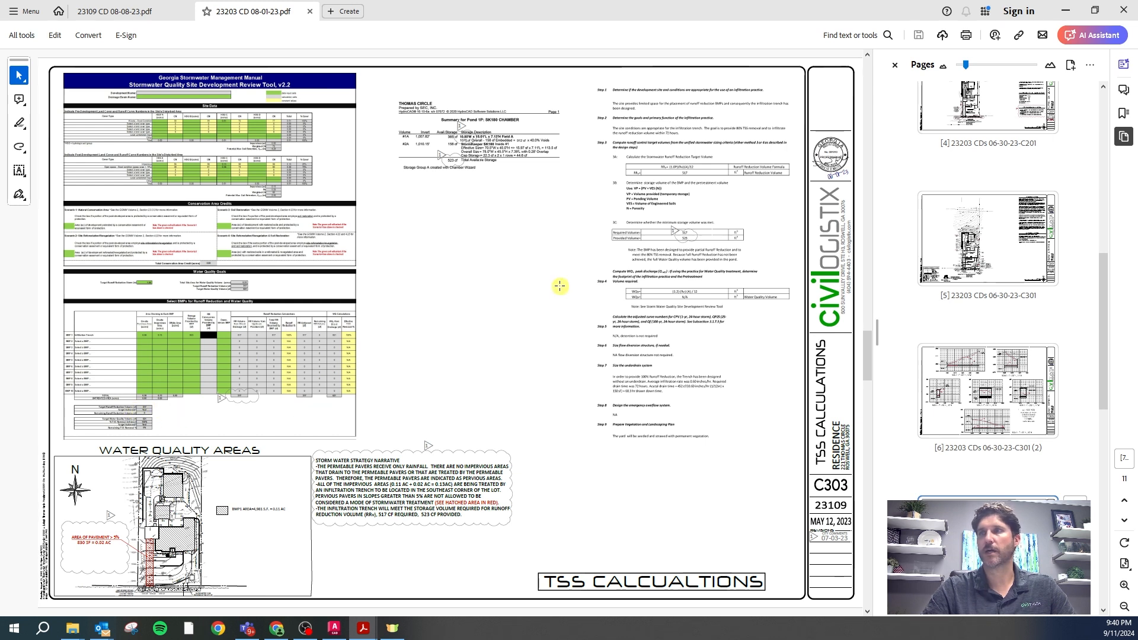
# Scroll through sheets C502, C701 and C702, then close Acrobat to return to Civil 3D
pyautogui.scroll(-1, 553, 289)
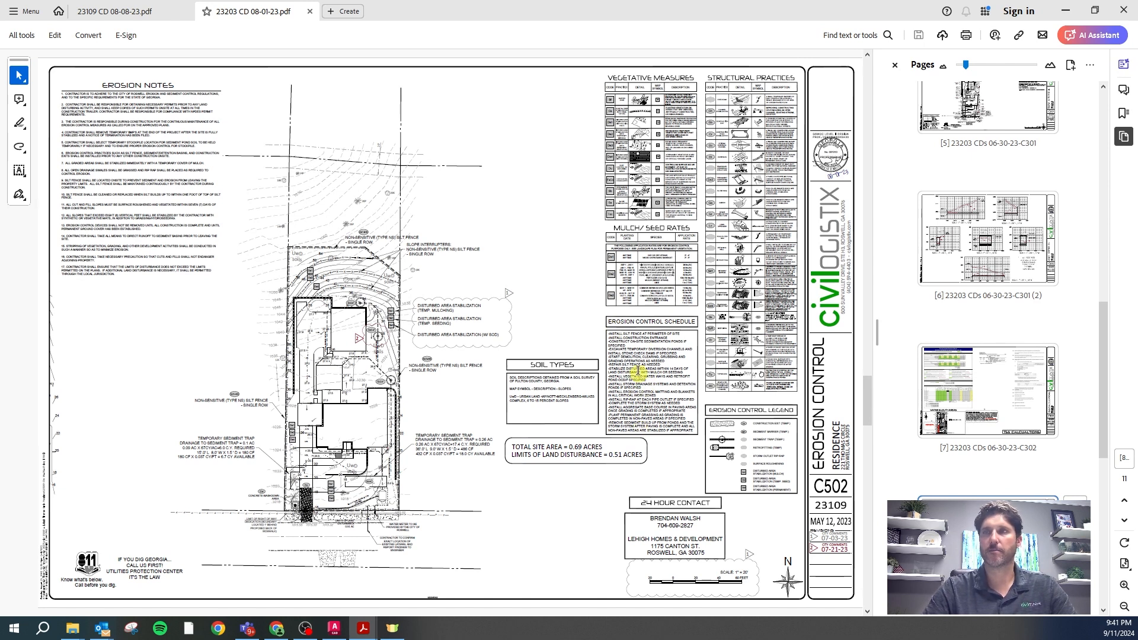
pyautogui.scroll(-3, 627, 338)
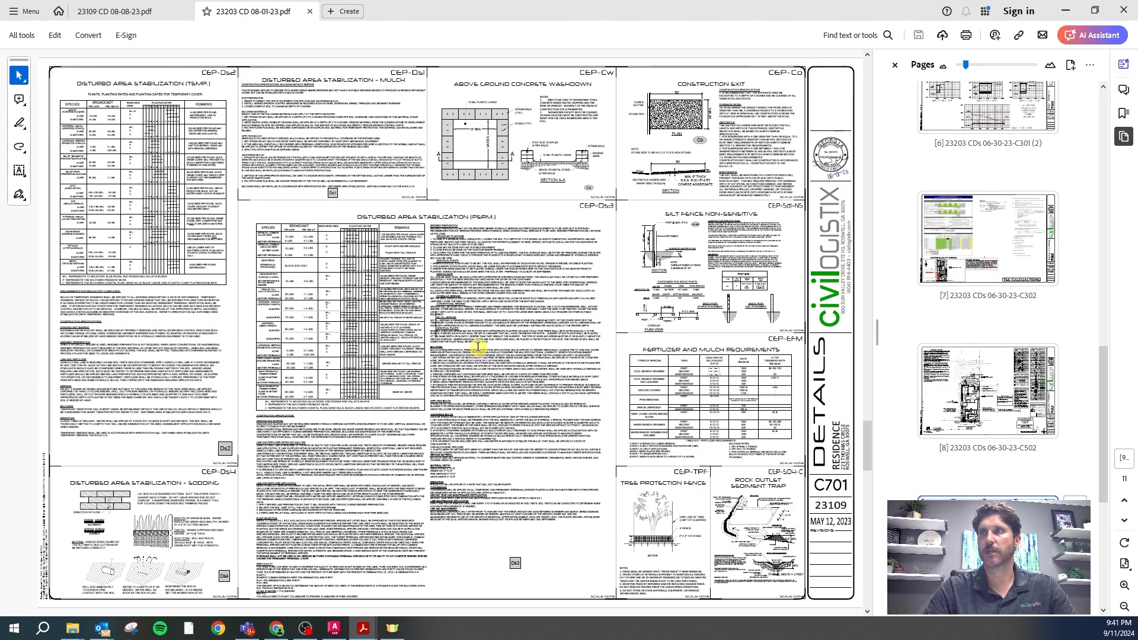
pyautogui.scroll(-3, 477, 347)
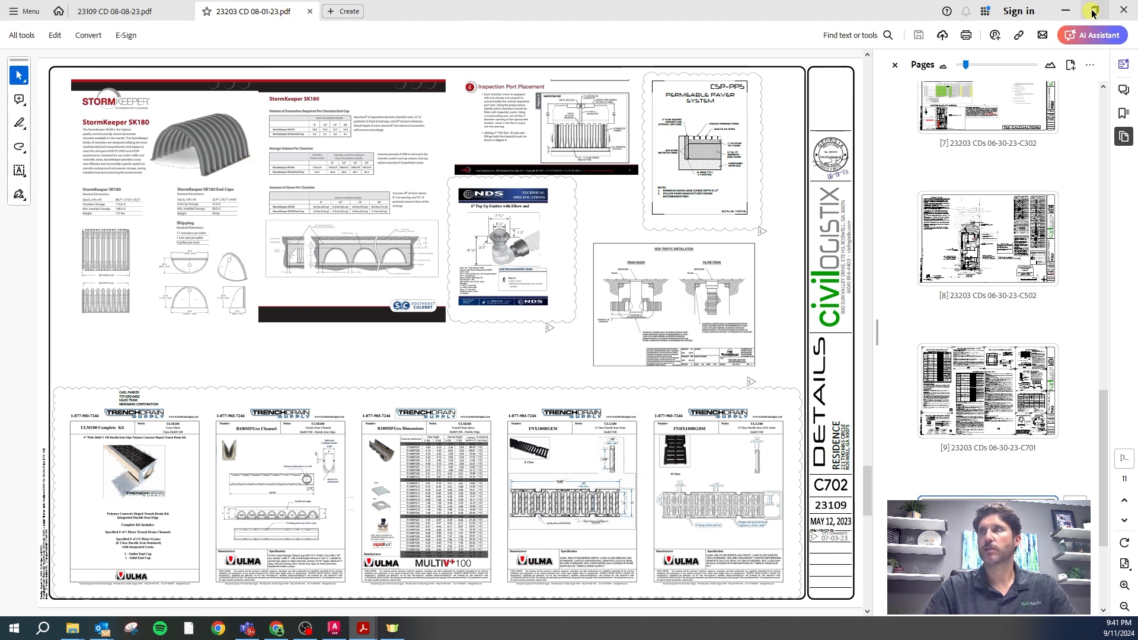
pyautogui.click(1123, 11)
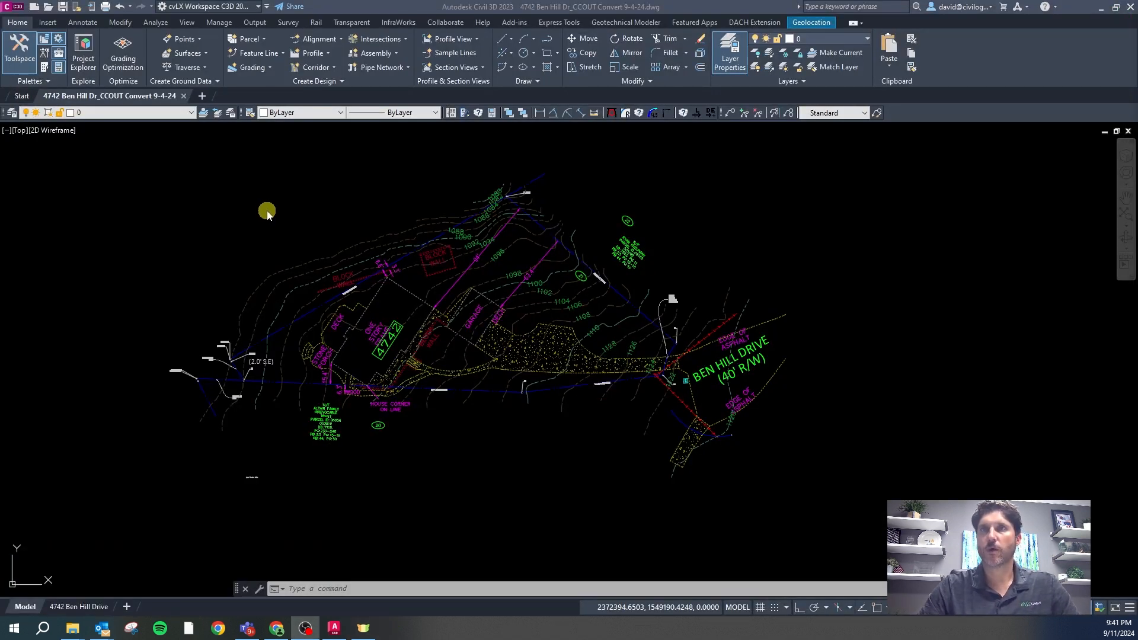
# Cancel the stray selection in Civil 3D and drag the cvLX Support Explorer window into view
pyautogui.click(254, 201)
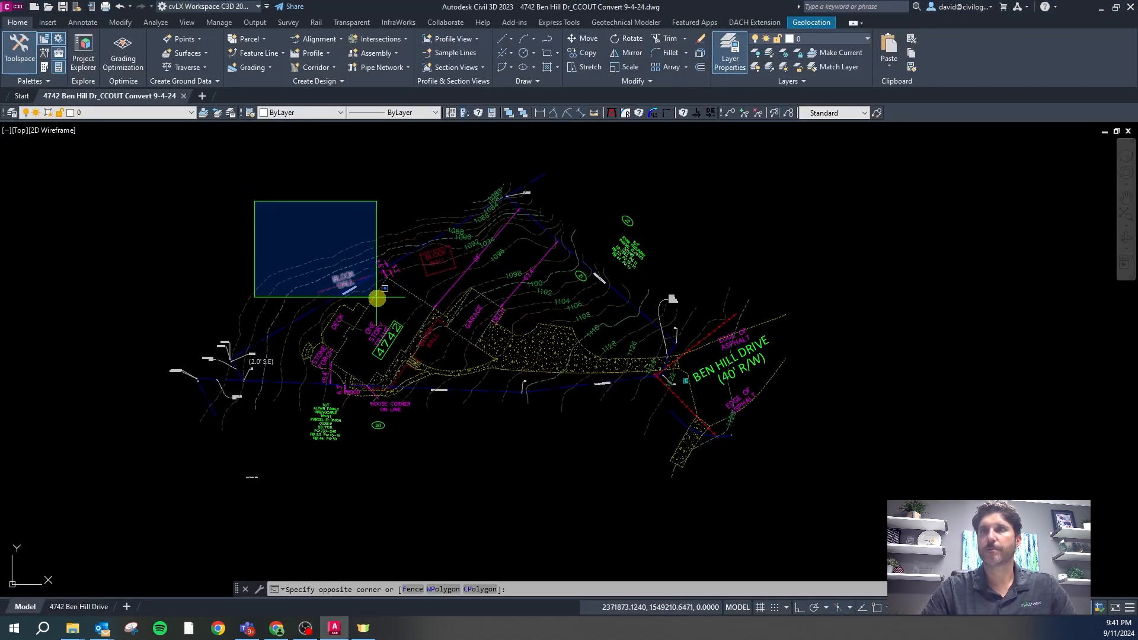
pyautogui.press('Escape')
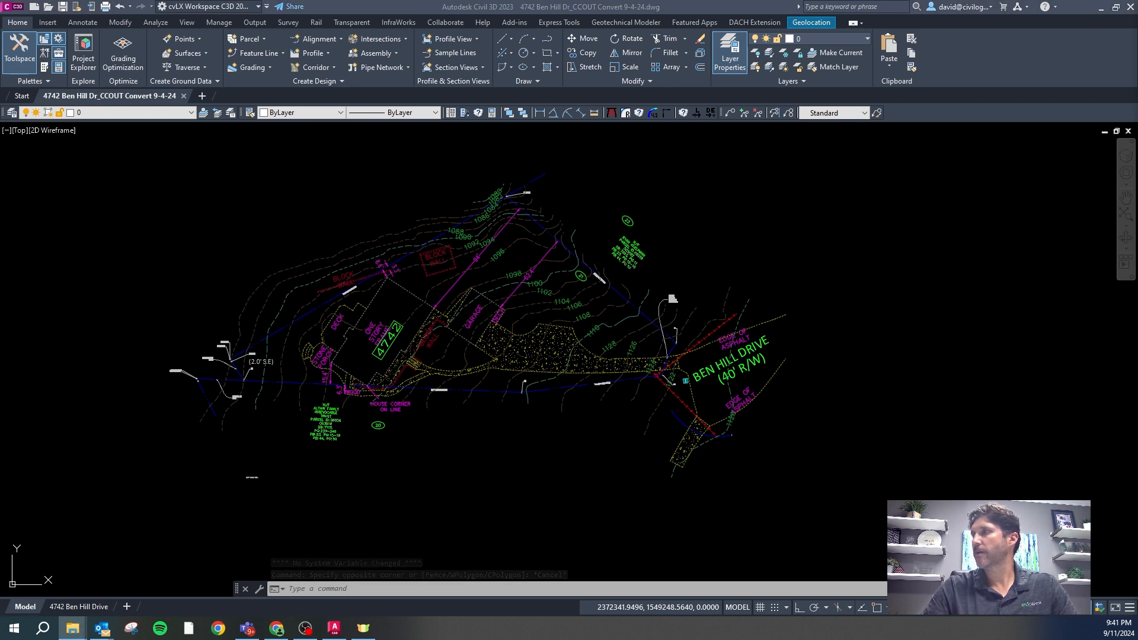
pyautogui.moveTo(2, 54); pyautogui.dragTo(646, 1)
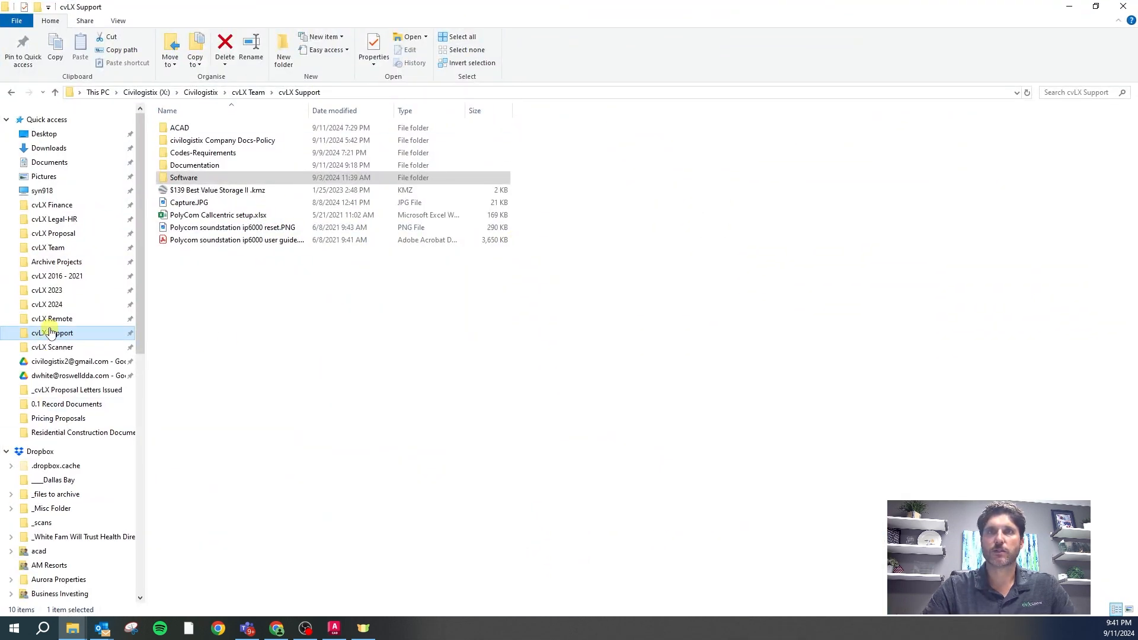
# In Documentation > _Example plans, add an 's' to the folder name and open 17109 CD 09-13-17.pdf
pyautogui.doubleClick(192, 166)
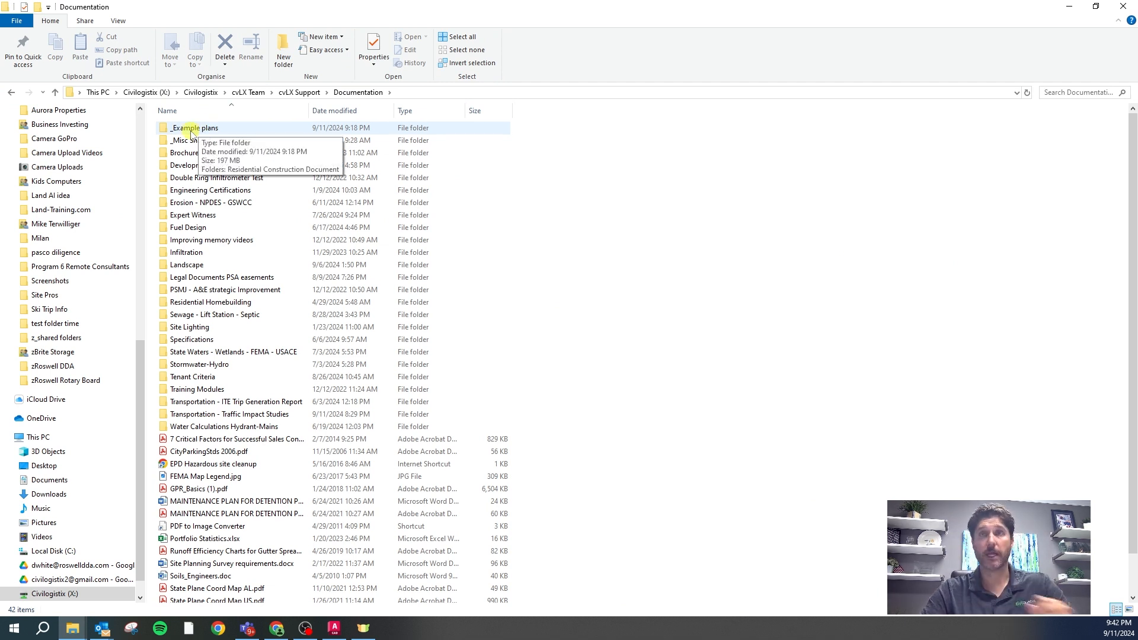
pyautogui.doubleClick(201, 130)
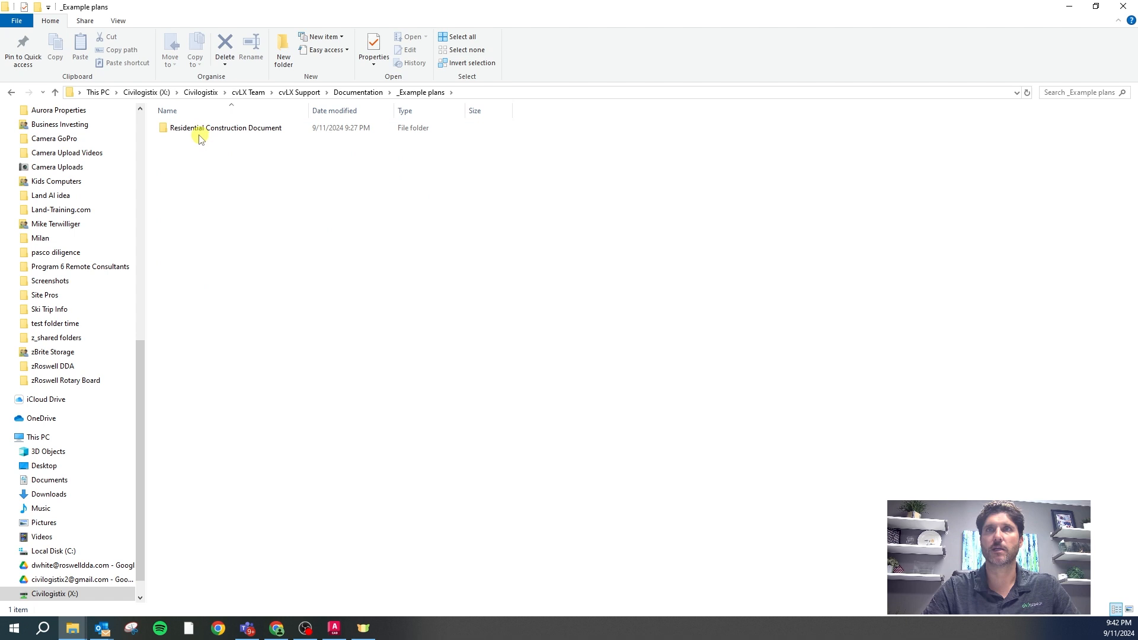
pyautogui.click(288, 130)
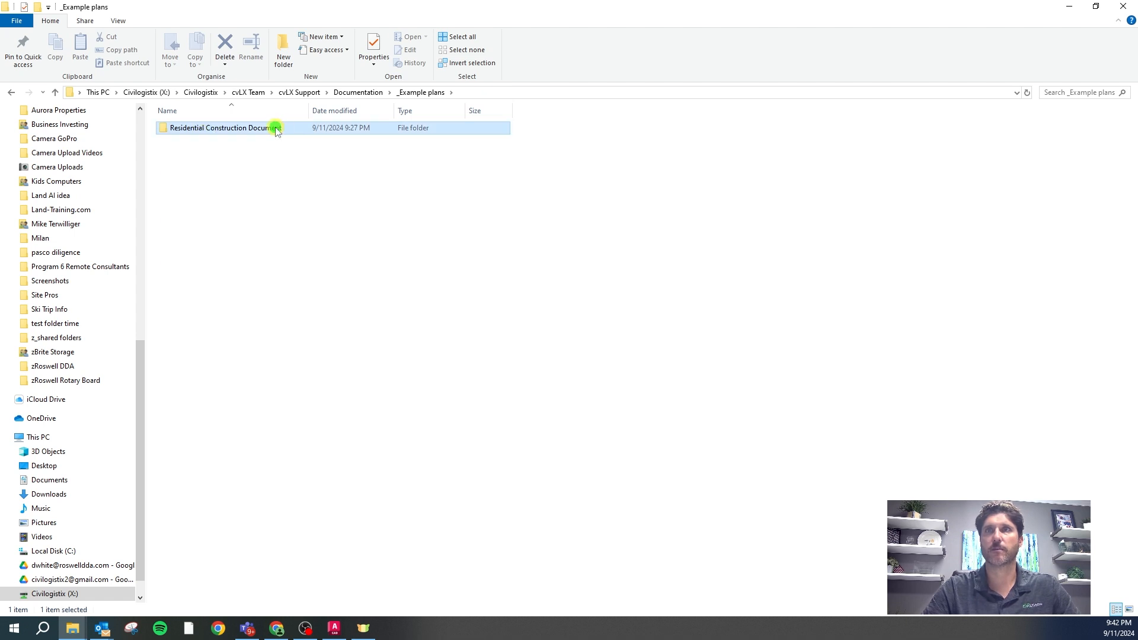
pyautogui.click(288, 129)
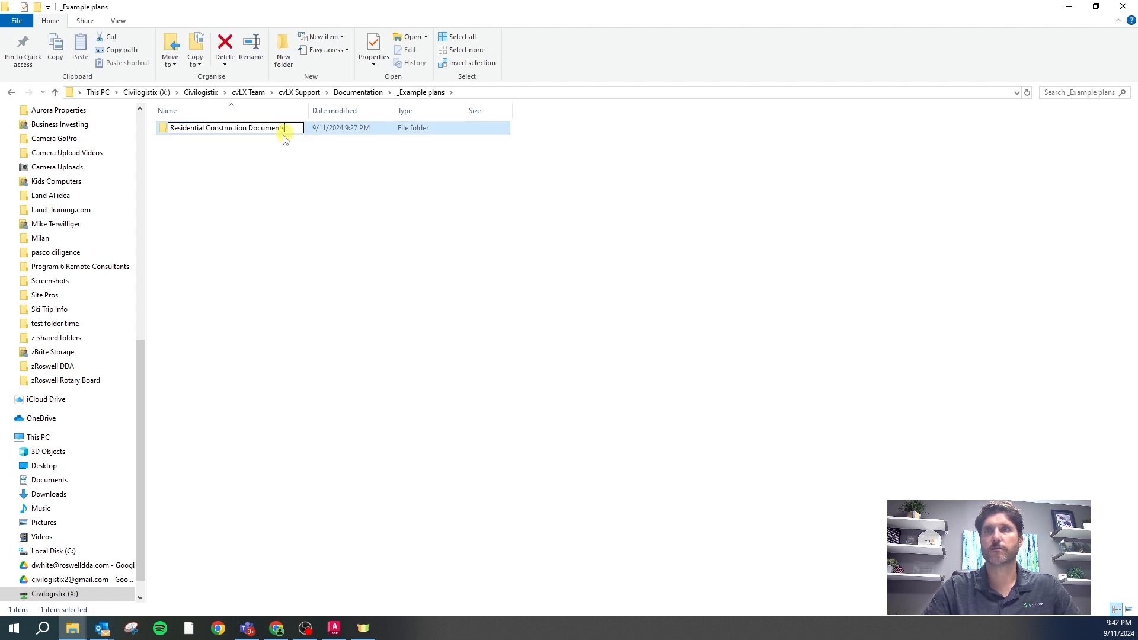
pyautogui.press('Return')
pyautogui.doubleClick(247, 128)
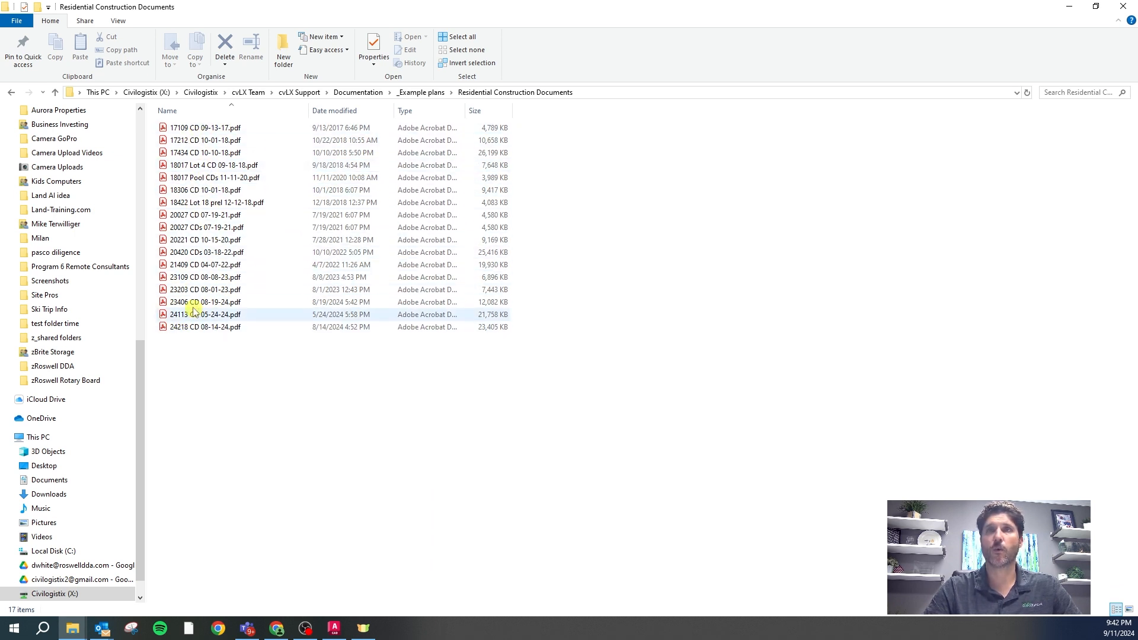
pyautogui.doubleClick(212, 128)
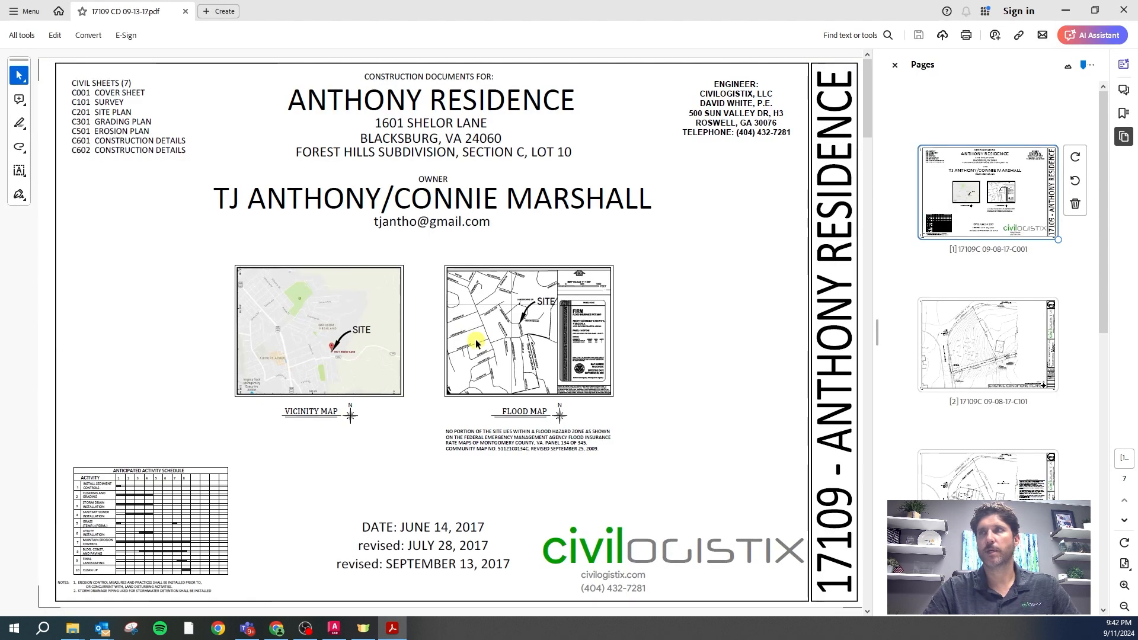
# Scroll the 17109 set from the cover sheet to C501, then close Acrobat
pyautogui.scroll(-3, 476, 317)
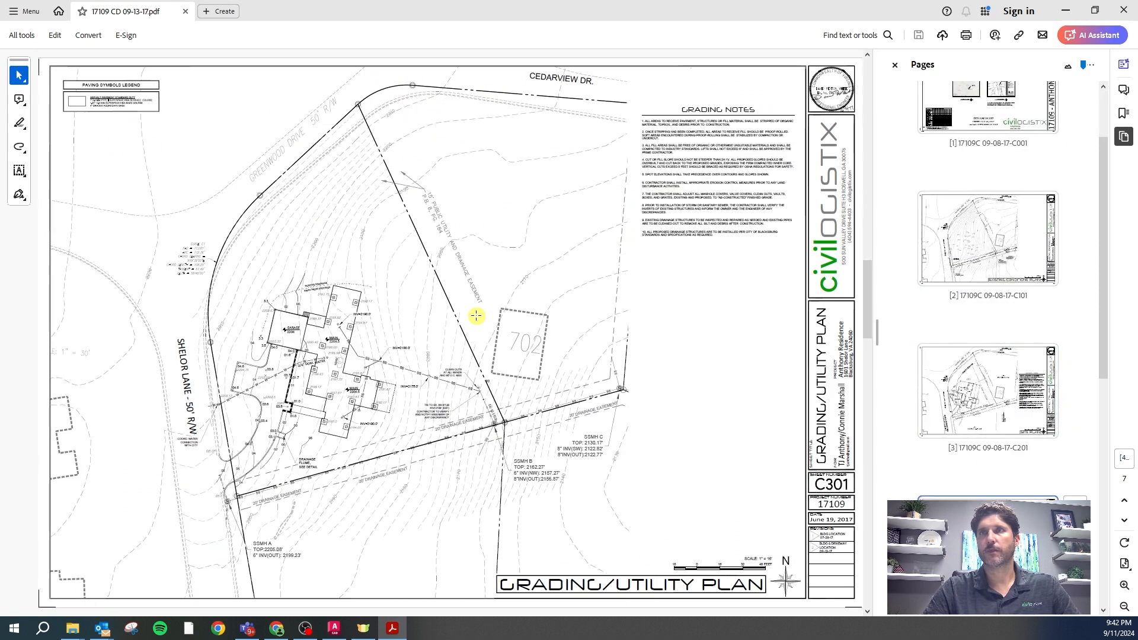
pyautogui.scroll(-1, 476, 316)
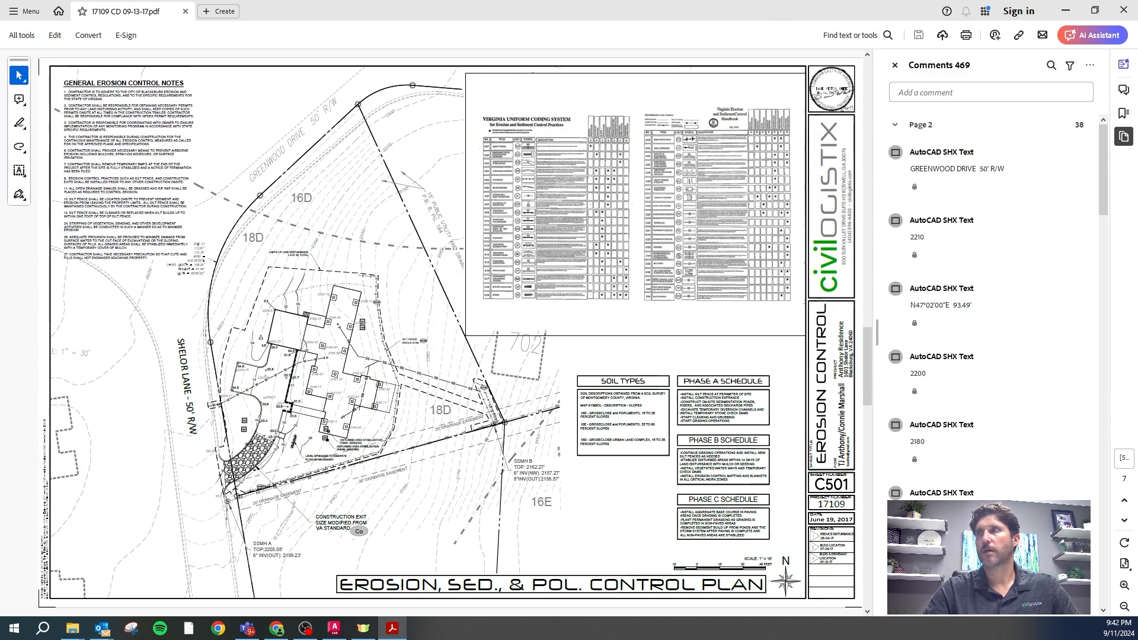
pyautogui.click(1125, 10)
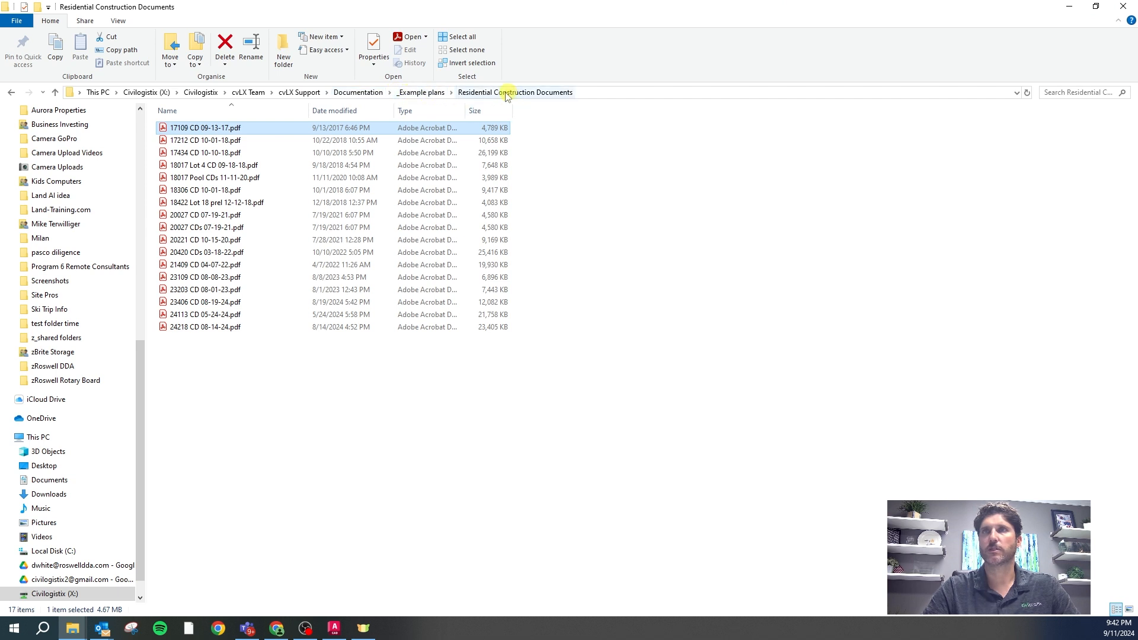
# Copy cvLX 4 Single Family 06-11-24 from cvLX Support\ACAD and bring up the Ben Hill Residential window
pyautogui.click(302, 92)
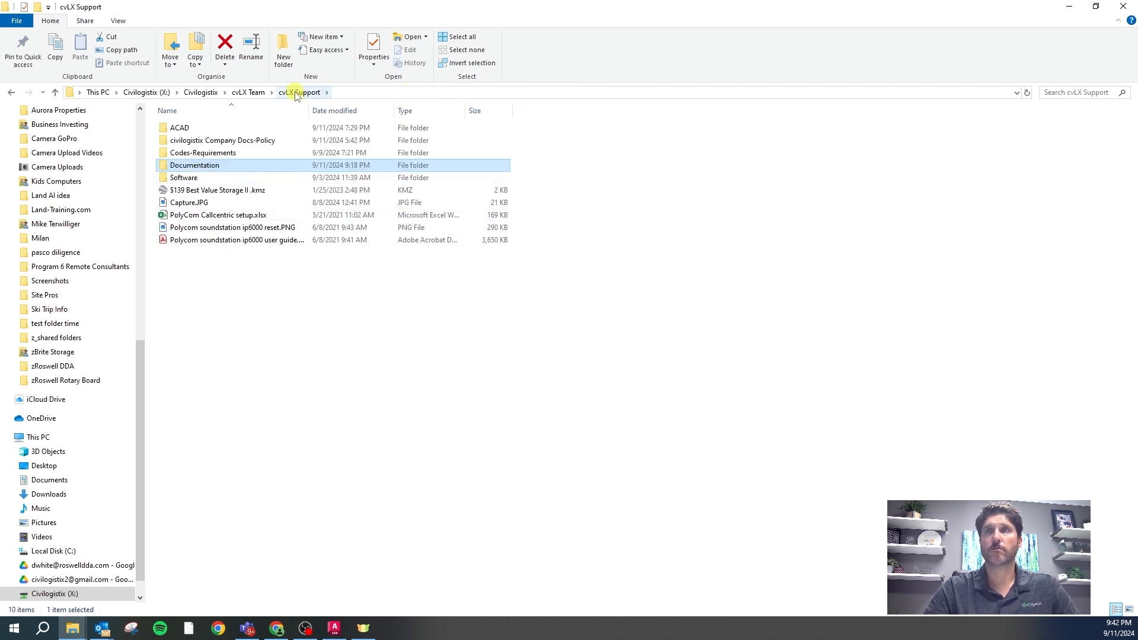
pyautogui.doubleClick(180, 128)
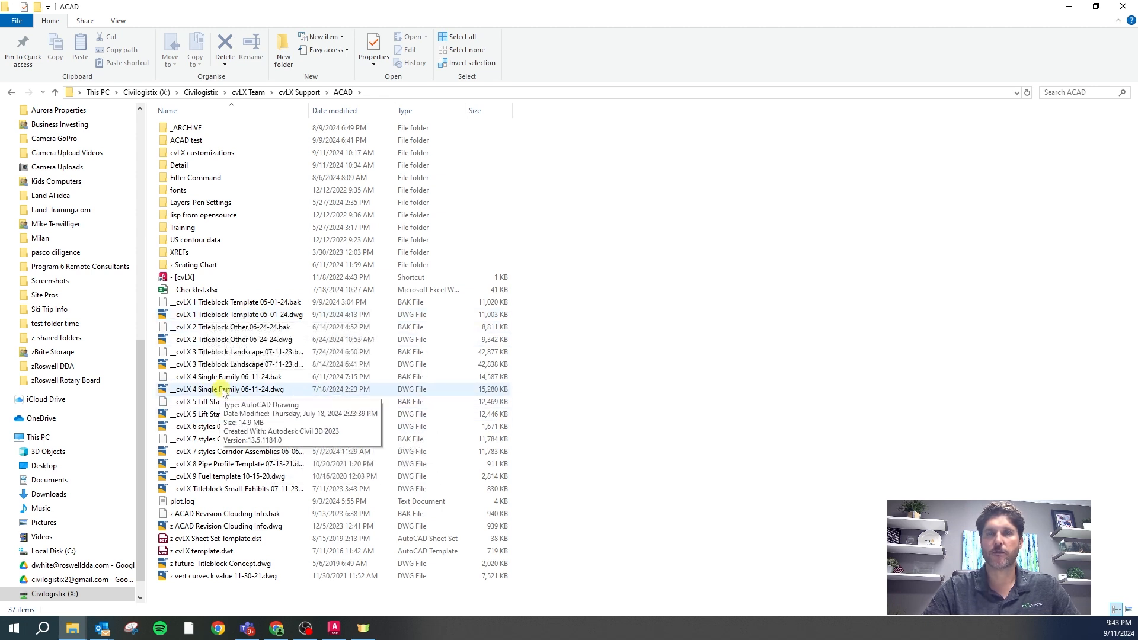
pyautogui.rightClick(218, 393)
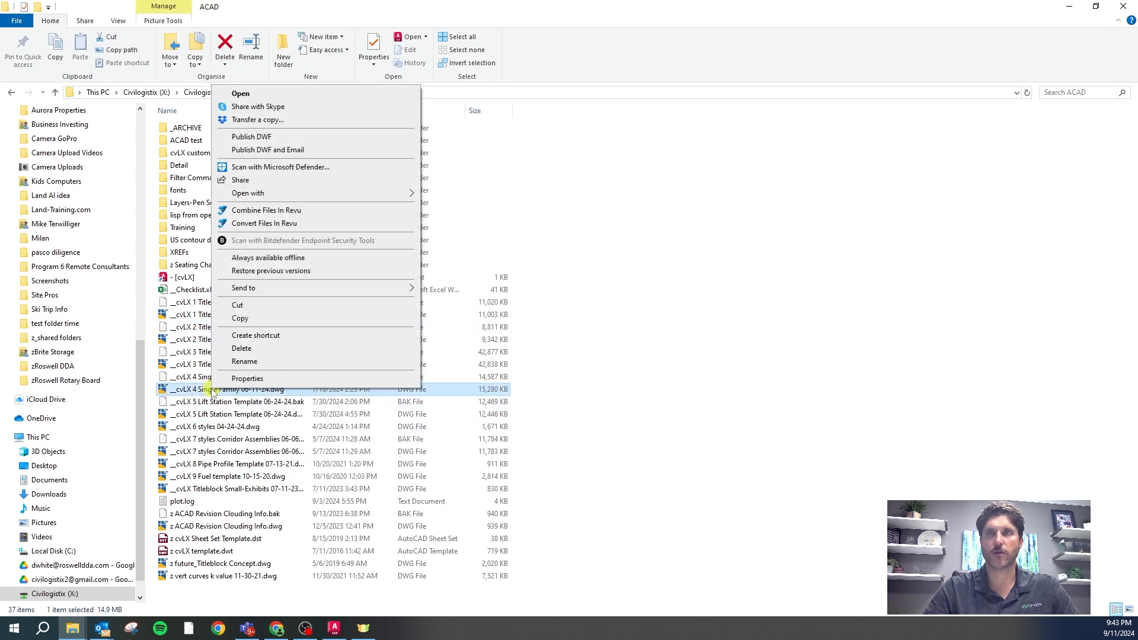
pyautogui.click(244, 319)
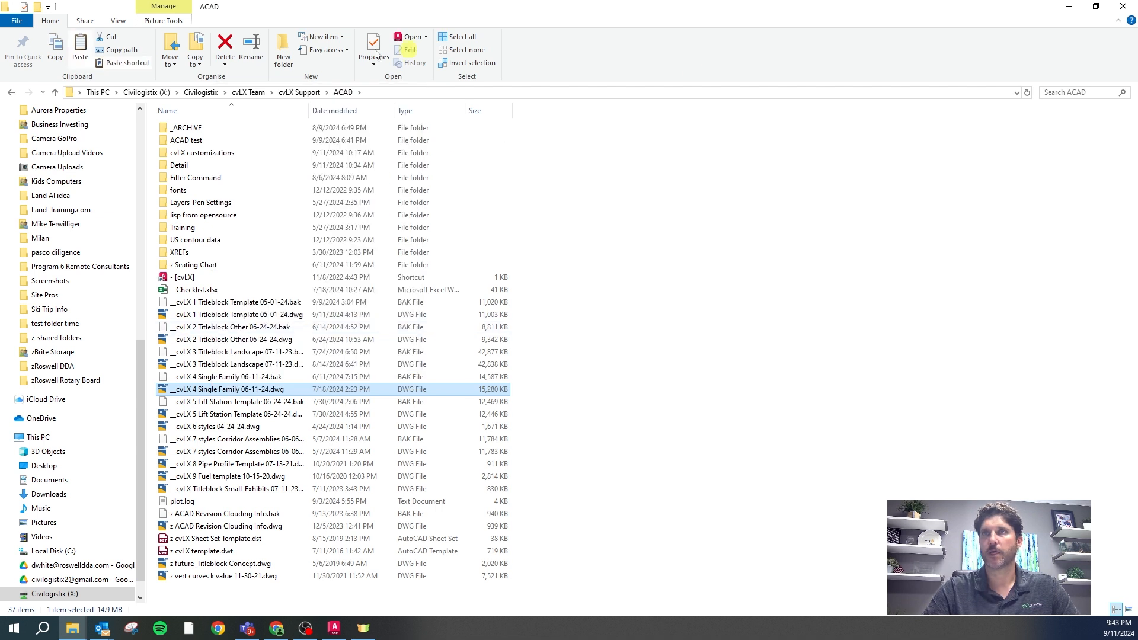
pyautogui.click(1125, 9)
pyautogui.moveTo(1137, 48); pyautogui.dragTo(791, 37)
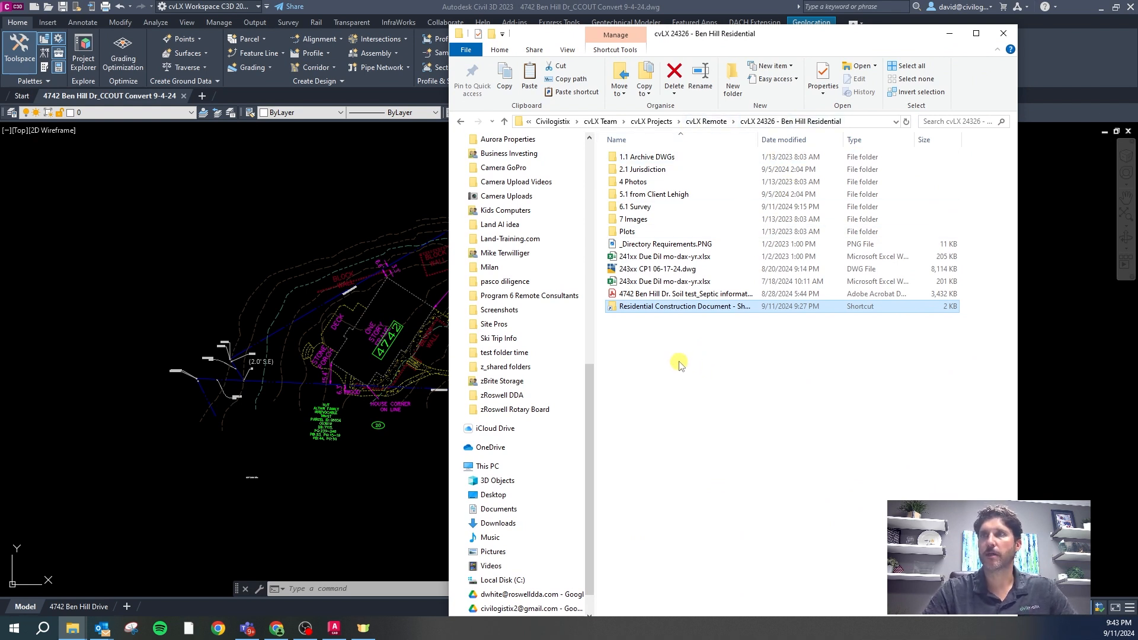
# Paste the copied drawing into Ben Hill Residential and permanently delete 243xx CP1 06-17-24.dwg
pyautogui.rightClick(643, 350)
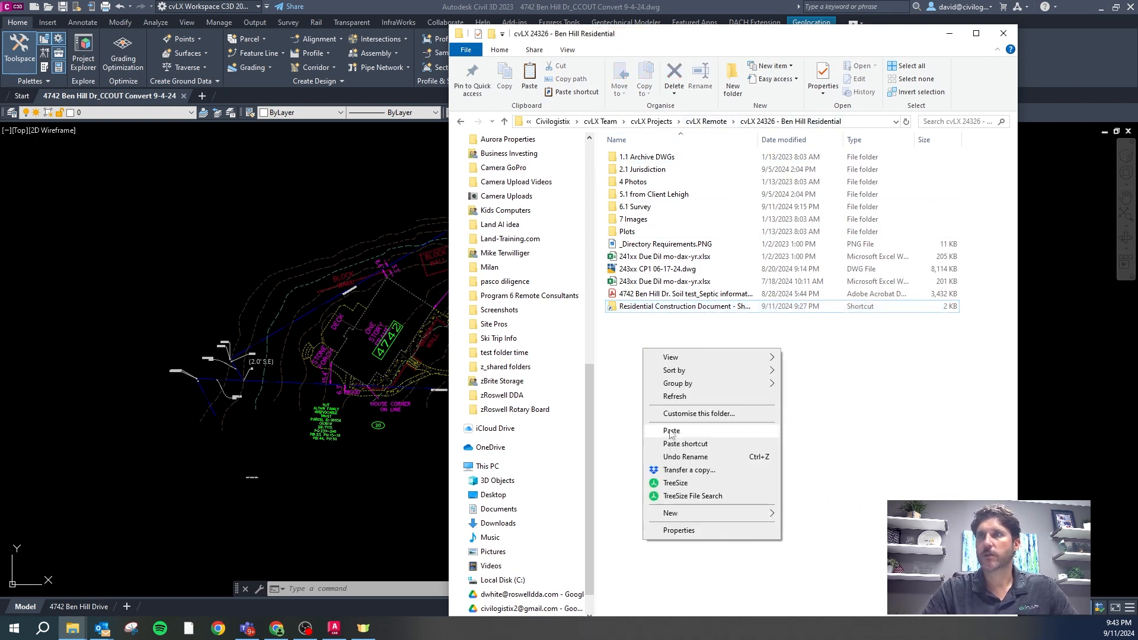
pyautogui.click(673, 431)
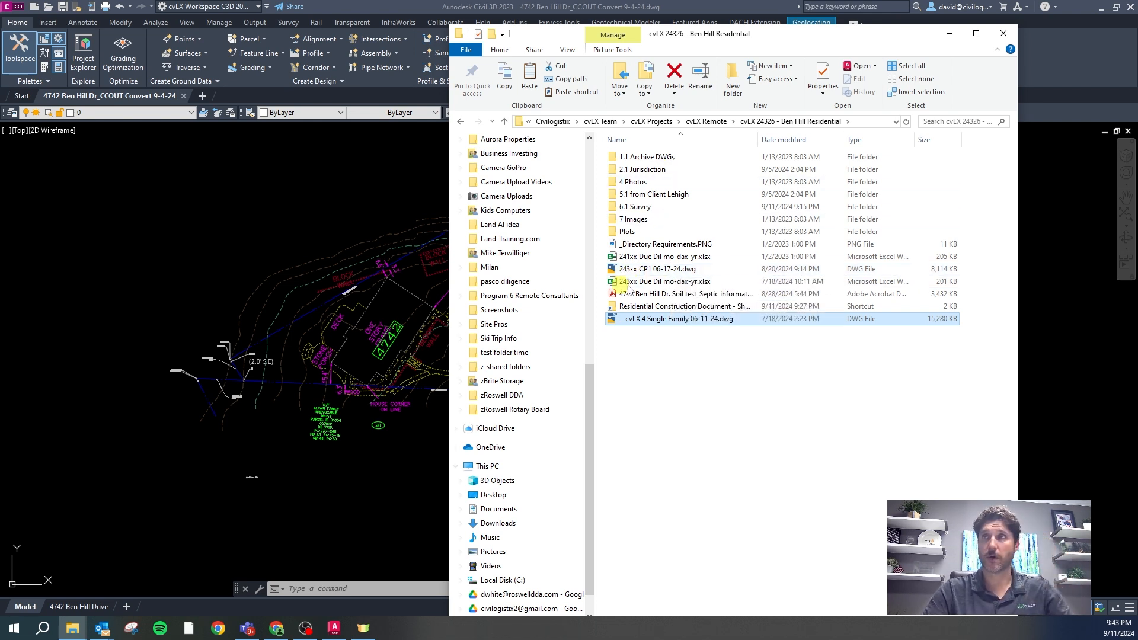
pyautogui.click(656, 270)
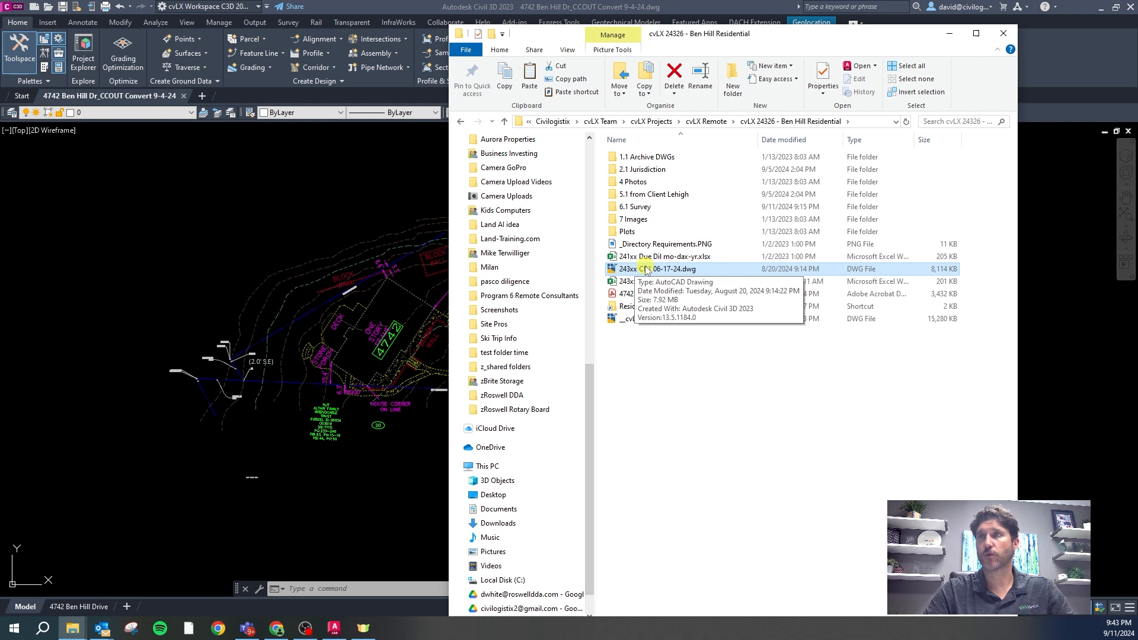
pyautogui.rightClick(637, 272)
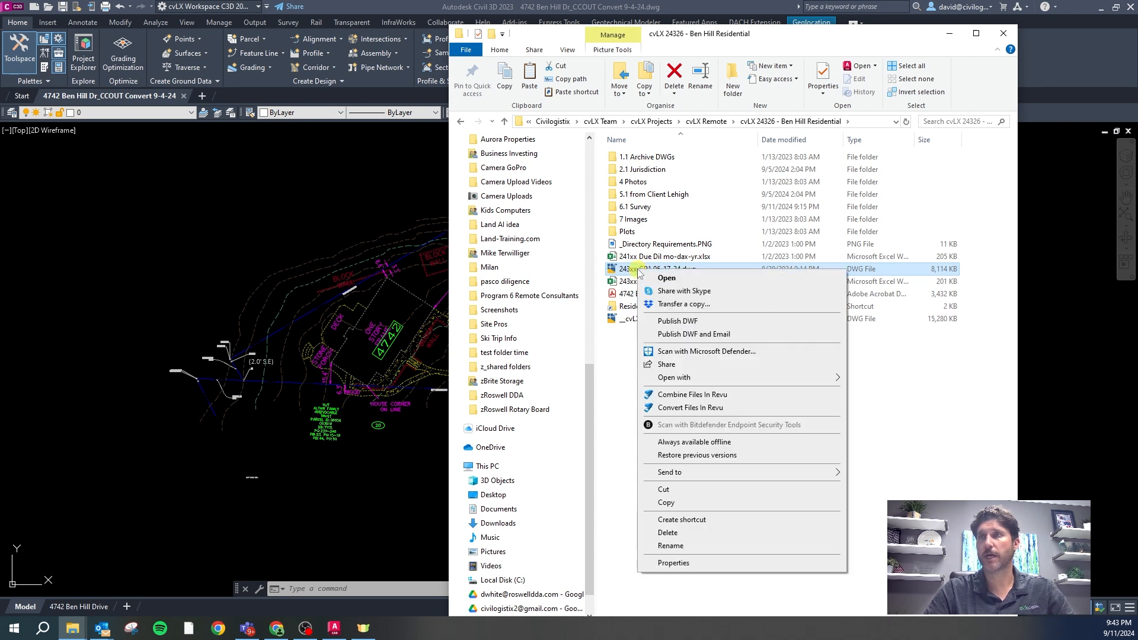
pyautogui.click(667, 532)
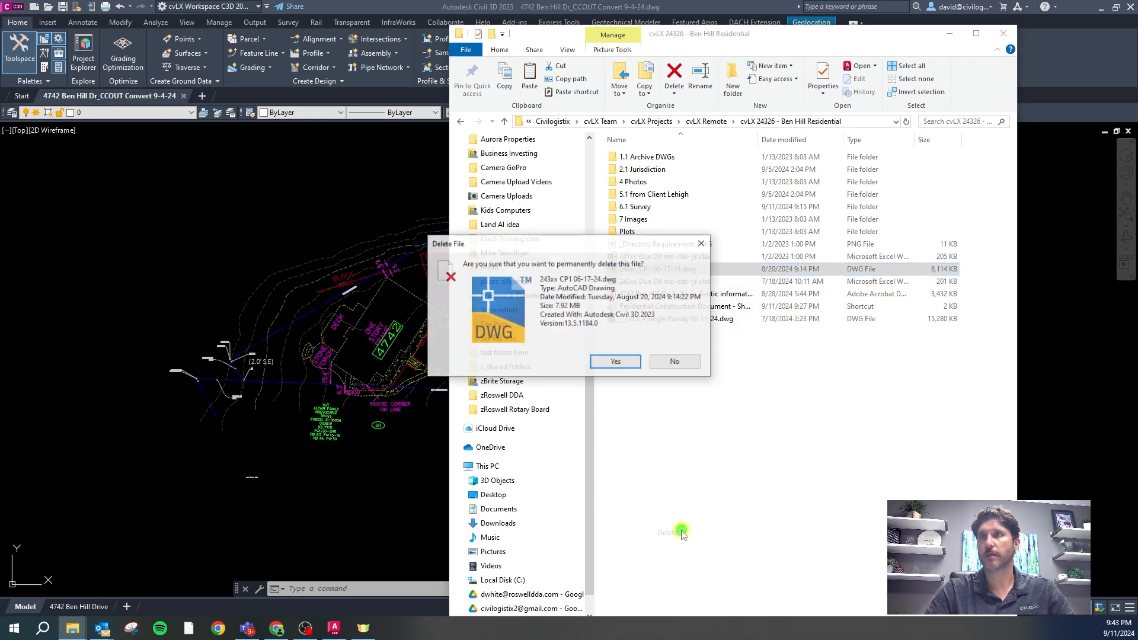
pyautogui.click(611, 361)
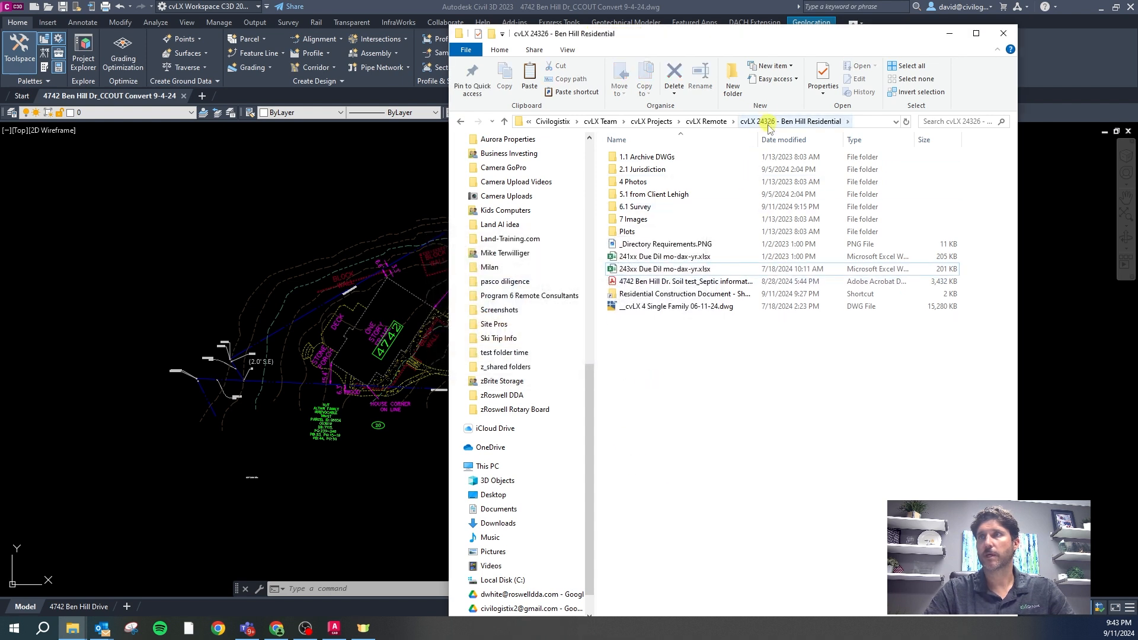
# Rename the pasted copy to 24326 CD 09-11-24.dwg and open it in Civil 3D
pyautogui.click(639, 308)
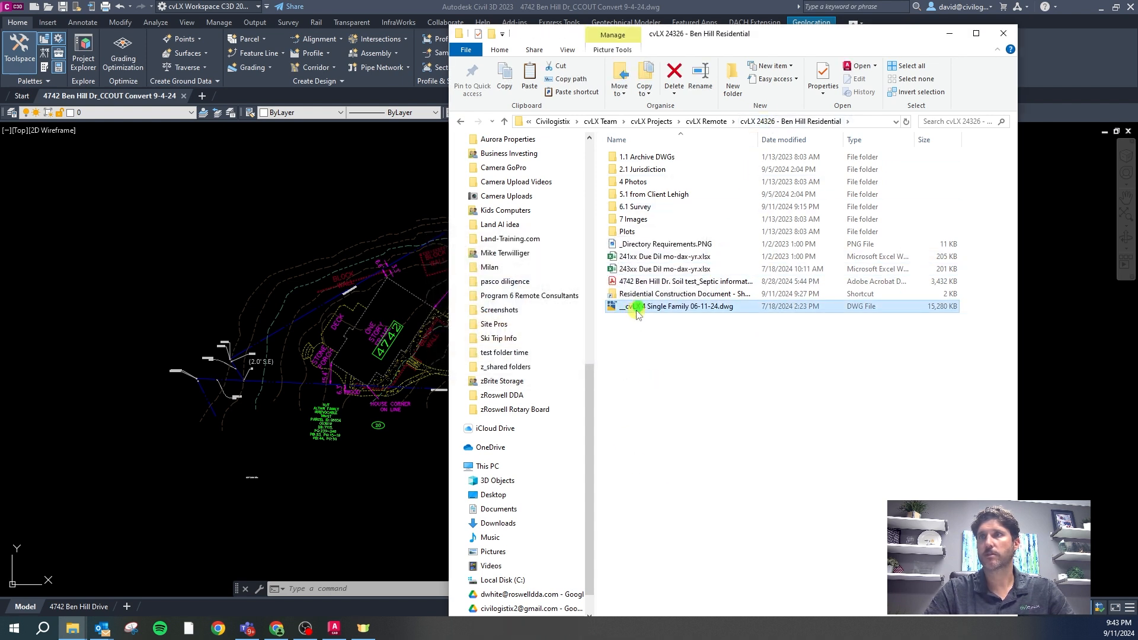
pyautogui.click(639, 308)
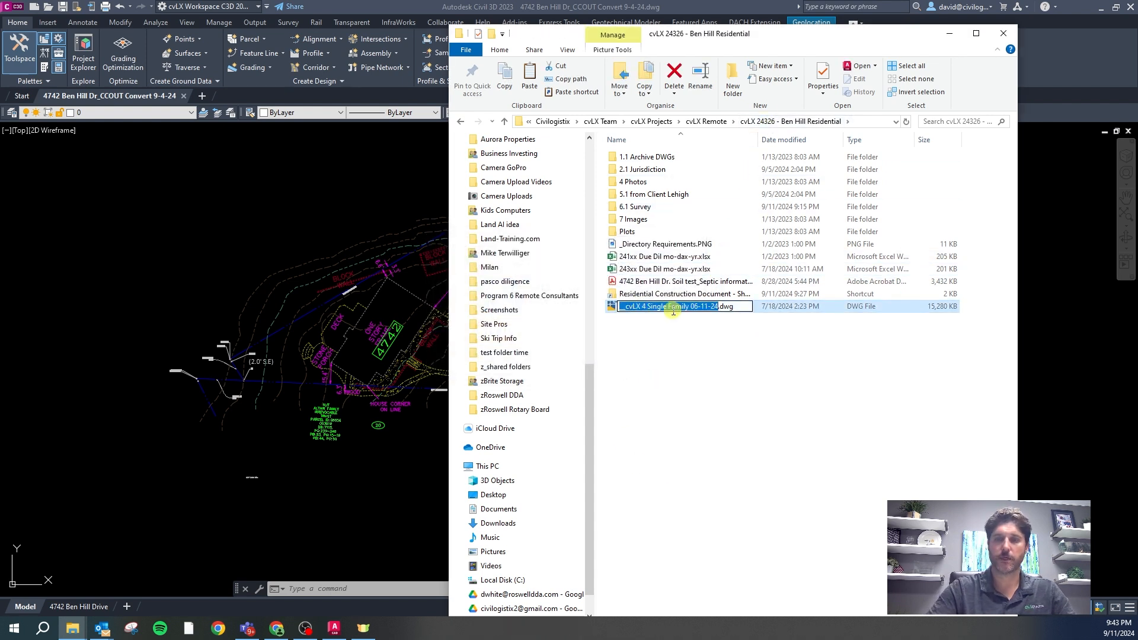
pyautogui.write('24326 CD 09')
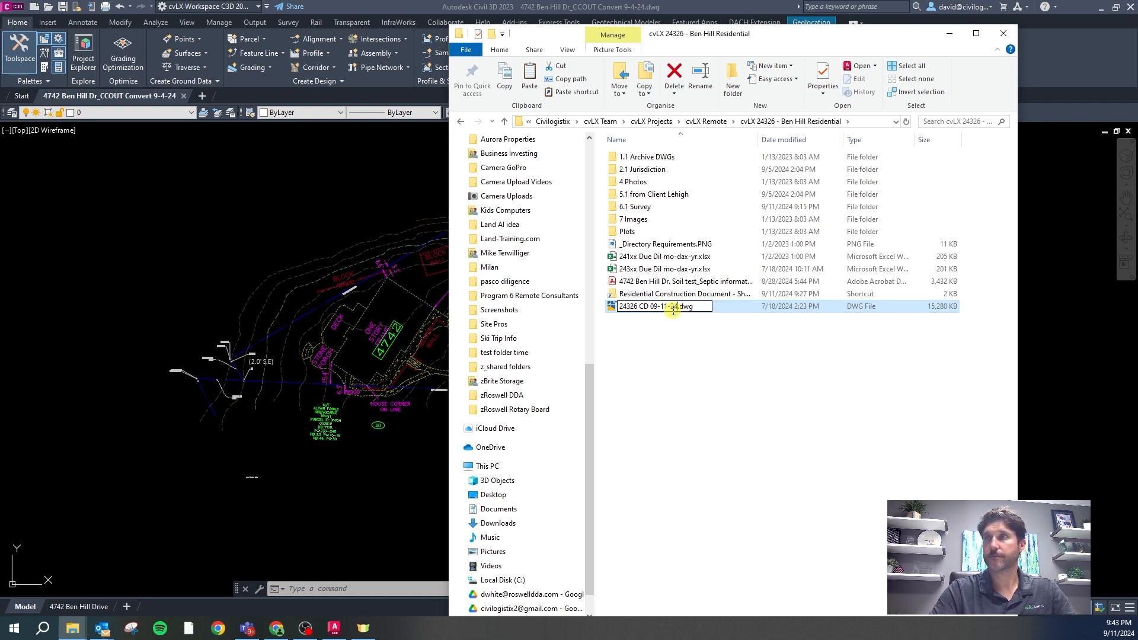
pyautogui.press('Return')
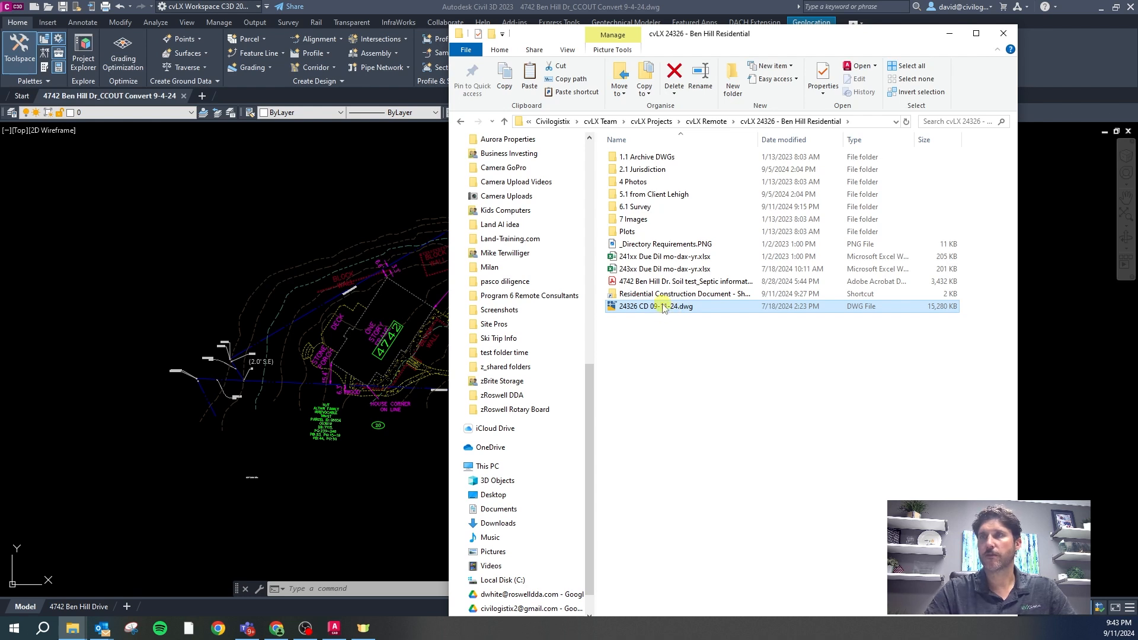
pyautogui.doubleClick(663, 307)
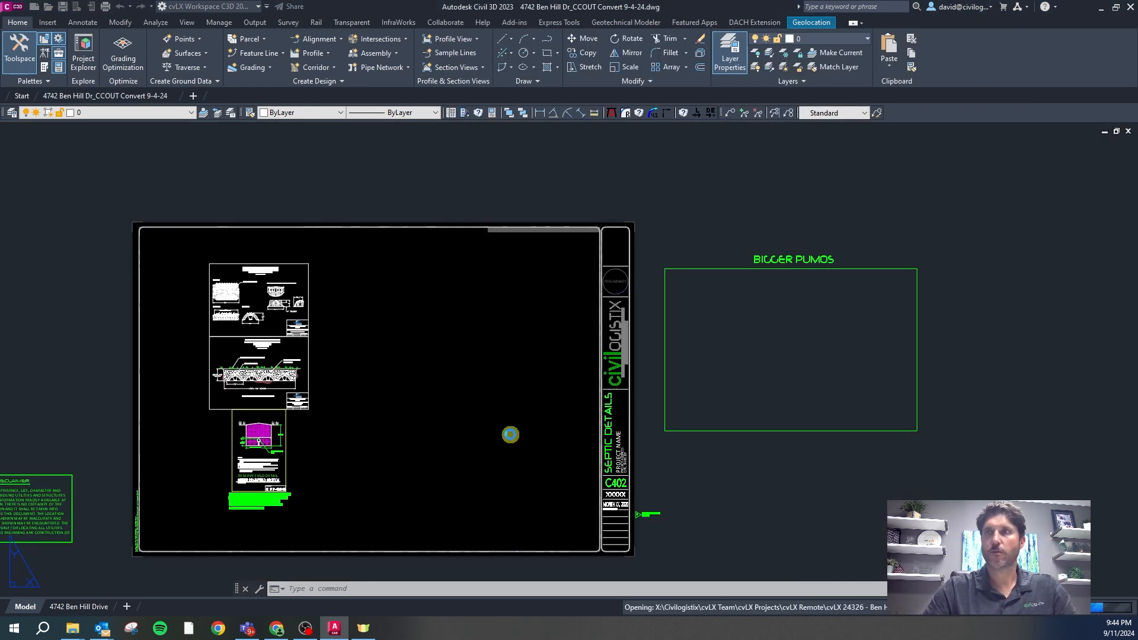
pyautogui.click(80, 632)
pyautogui.click(70, 572)
pyautogui.click(71, 630)
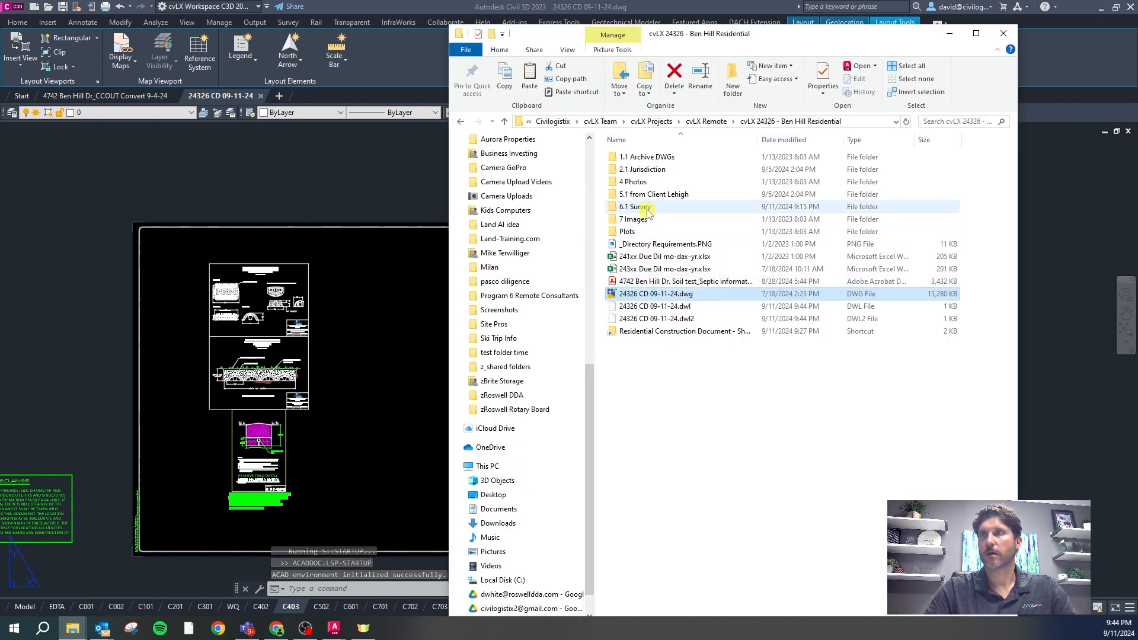
pyautogui.doubleClick(647, 209)
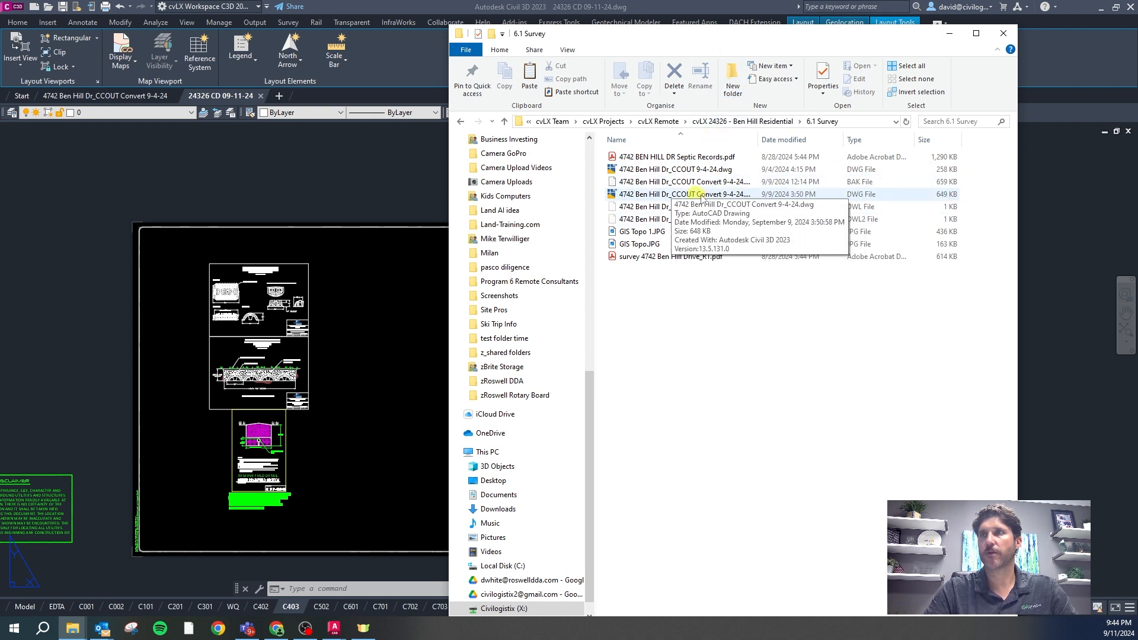
pyautogui.click(756, 121)
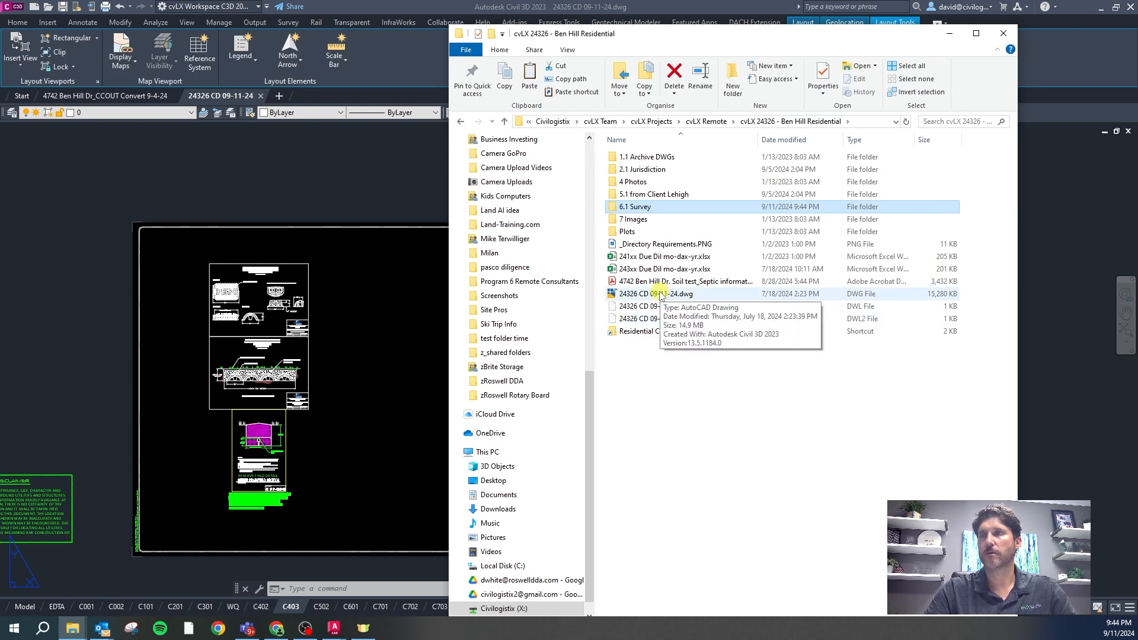
pyautogui.click(949, 34)
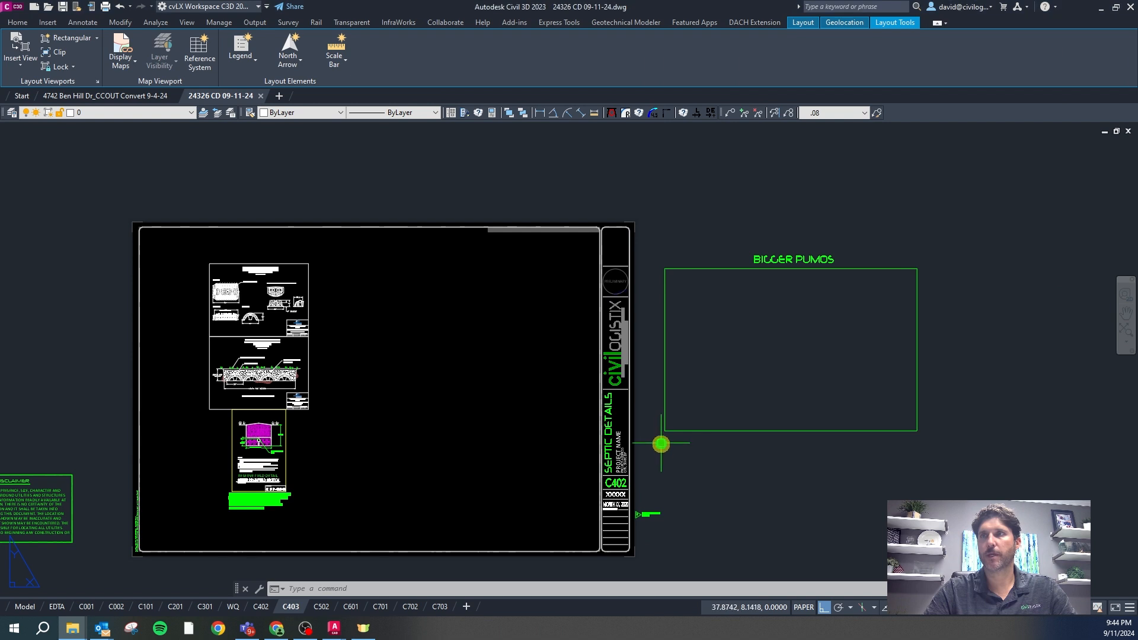
# Zoom to the layout's title block and start editing its block definition
pyautogui.scroll(2, 651, 429)
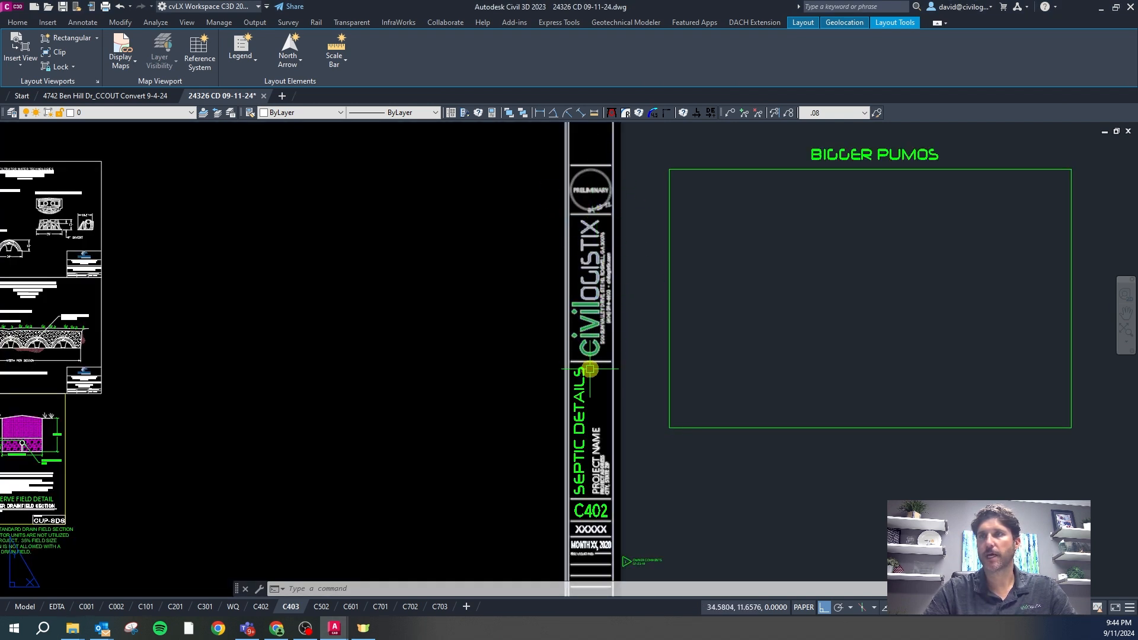
pyautogui.scroll(-3, 602, 422)
pyautogui.scroll(5, 606, 418)
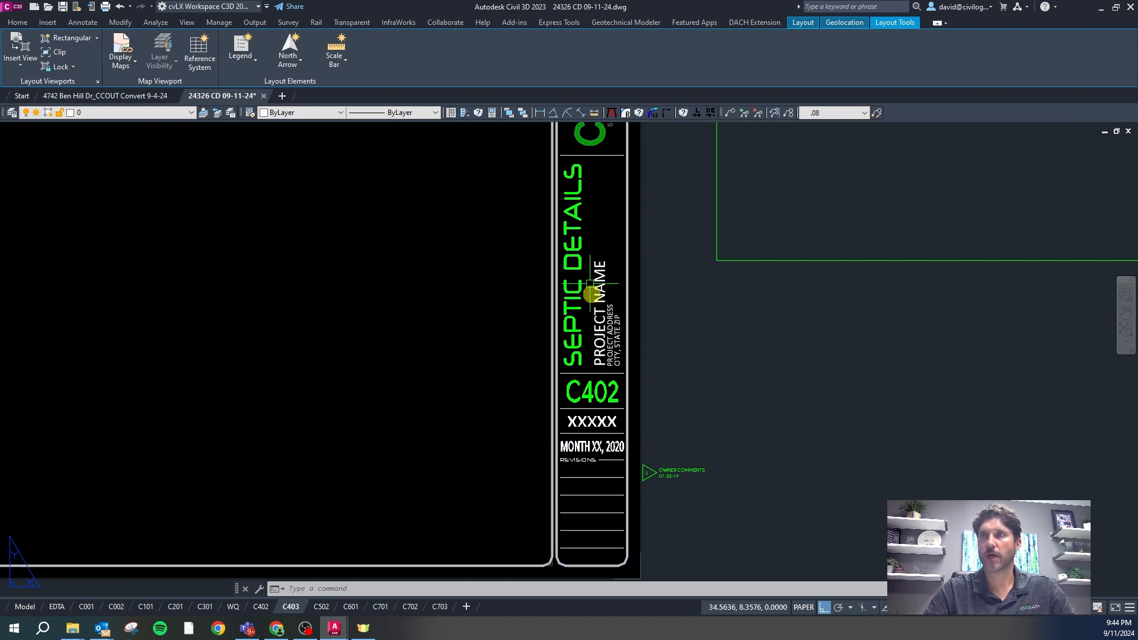
pyautogui.scroll(-3, 666, 403)
pyautogui.scroll(5, 648, 260)
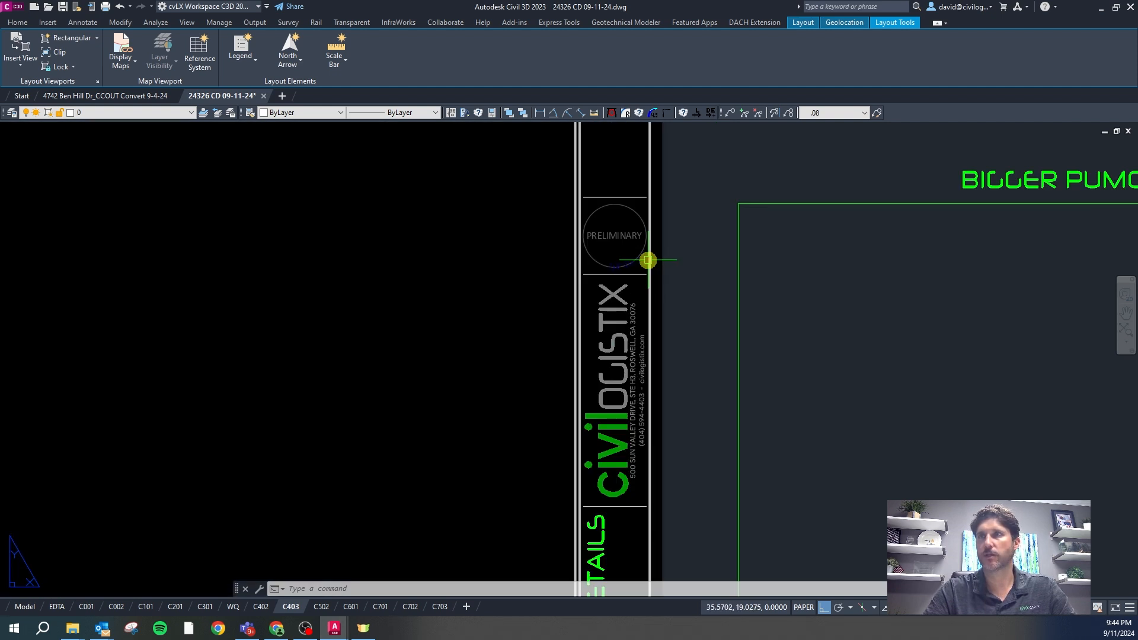
pyautogui.doubleClick(608, 238)
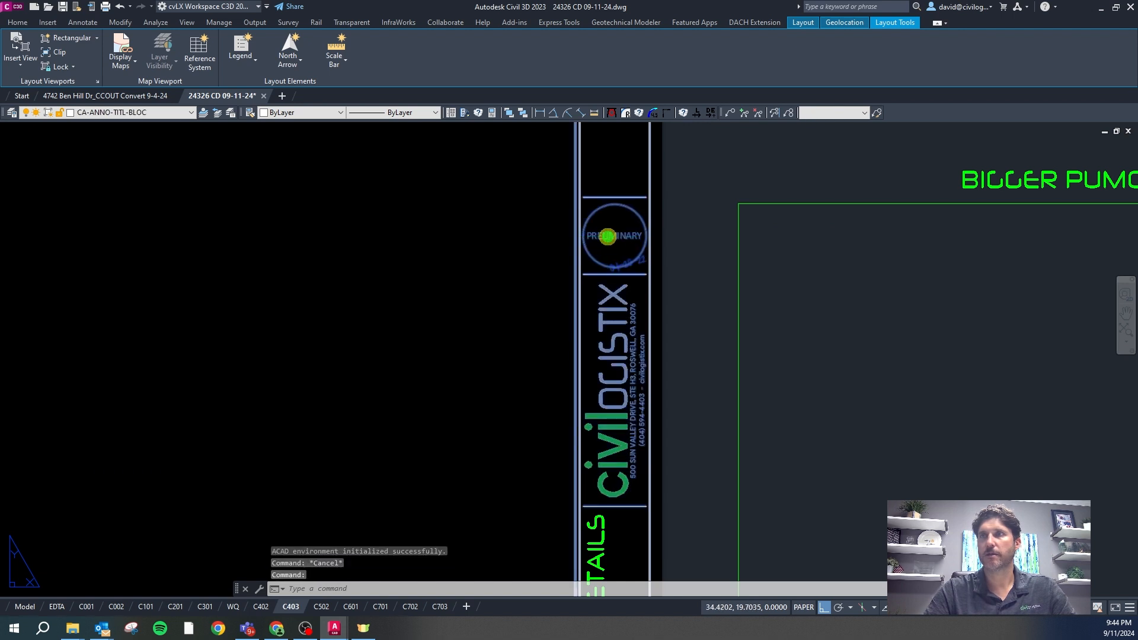
# Switch the title block's PRELIMINARY stamp visibility state to the Georgia seal
pyautogui.click(564, 394)
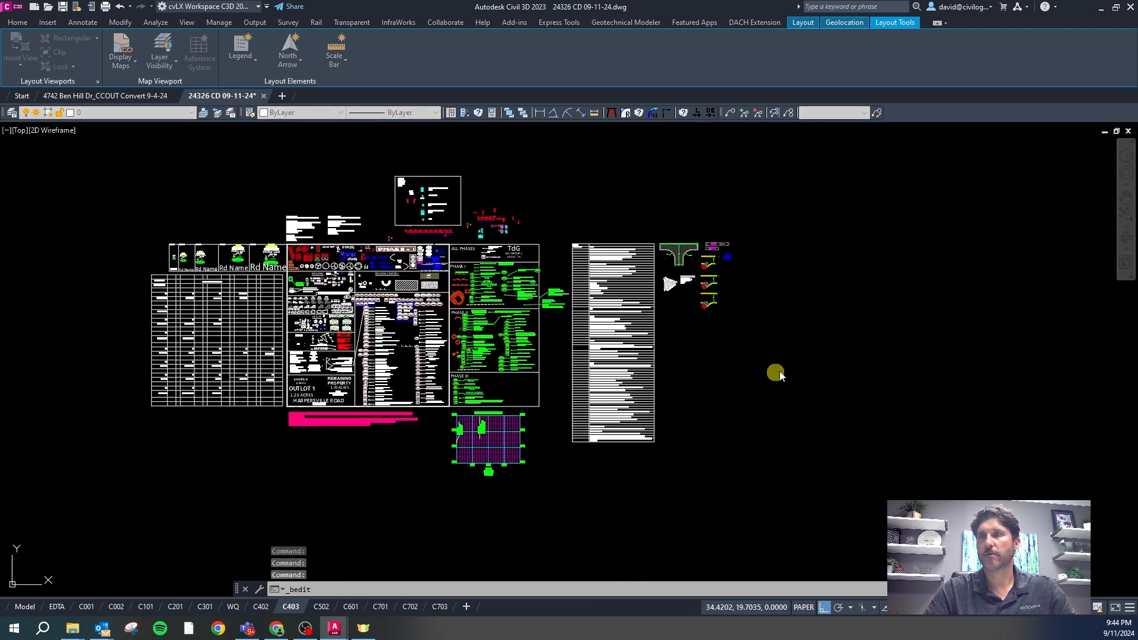
pyautogui.scroll(4, 923, 243)
pyautogui.click(724, 228)
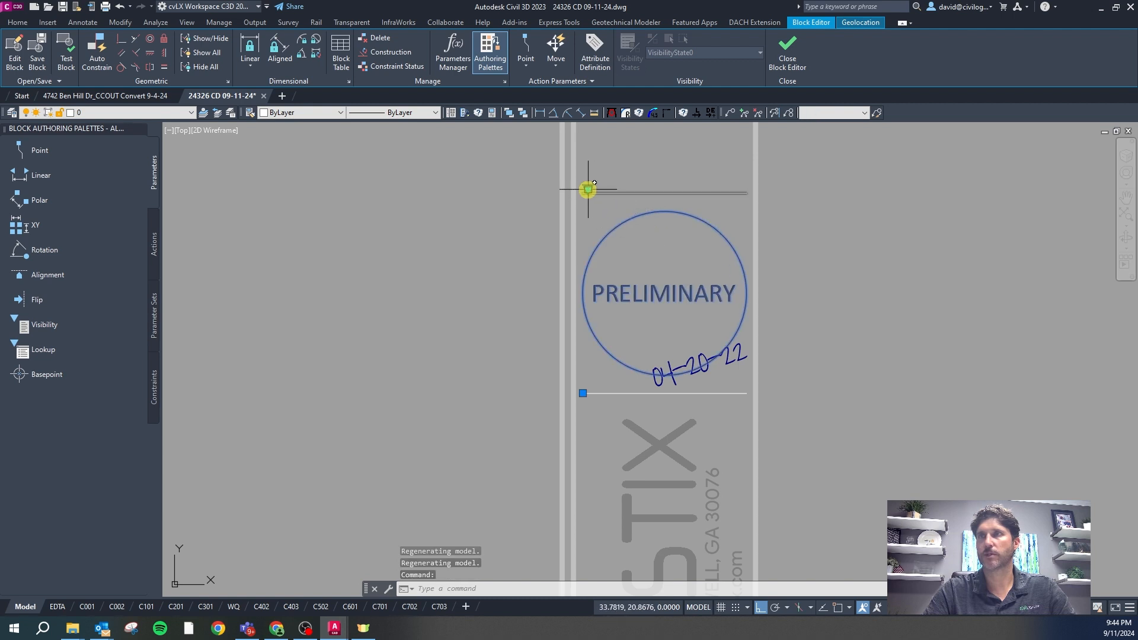
pyautogui.click(587, 188)
pyautogui.click(627, 212)
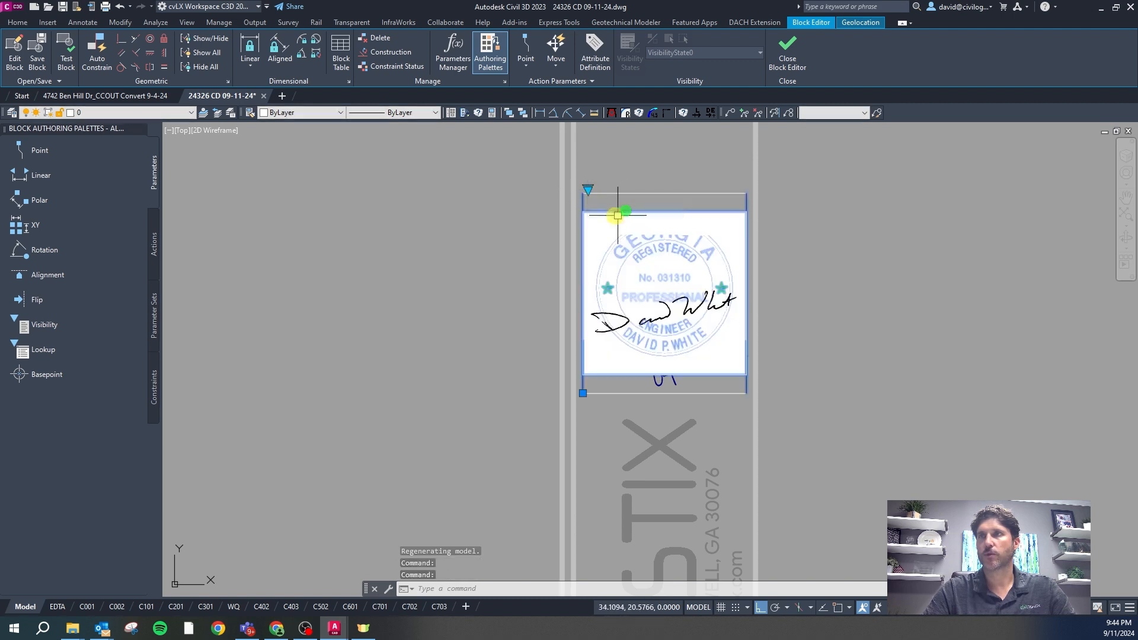
pyautogui.scroll(-2, 816, 297)
pyautogui.scroll(4, 816, 297)
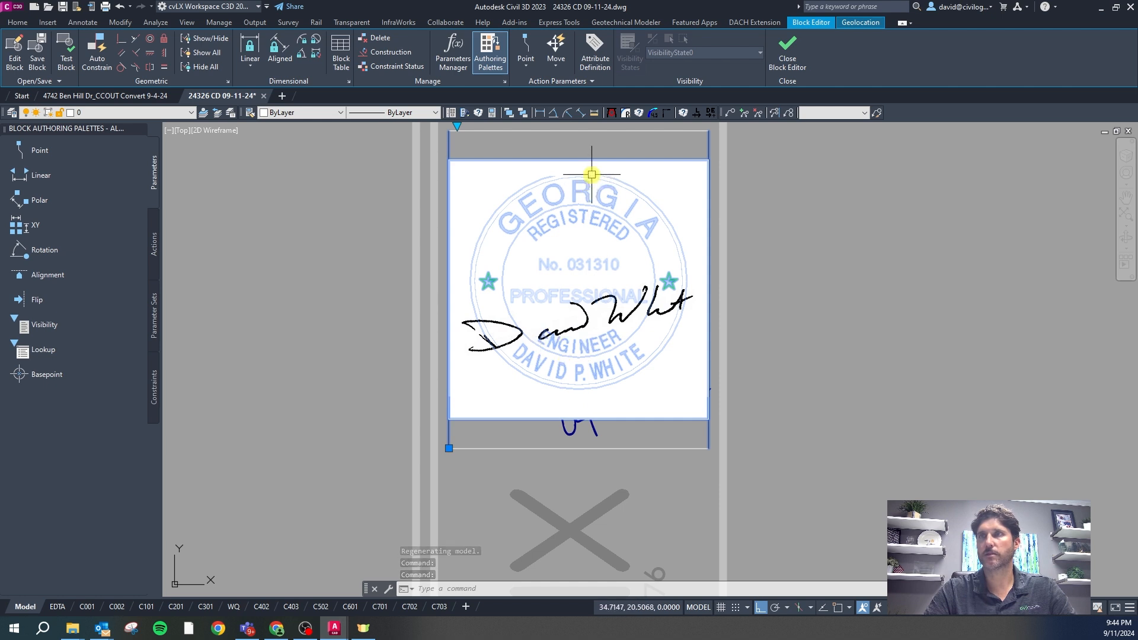
# Change the date text under the seal to 09-18-24
pyautogui.press('Escape')
pyautogui.click(595, 434)
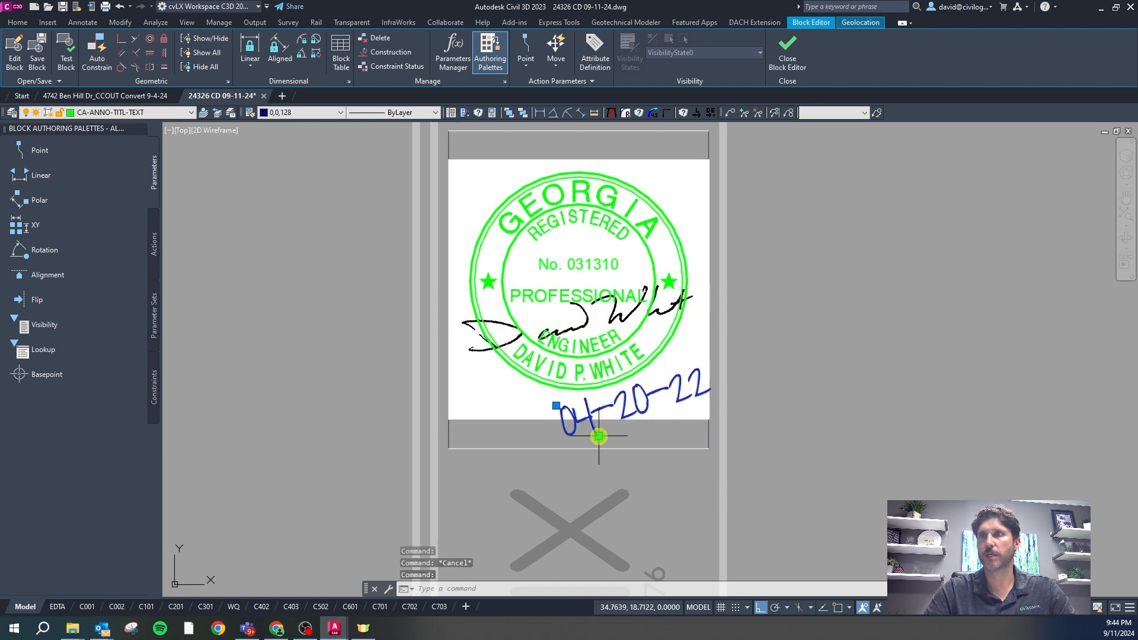
pyautogui.doubleClick(582, 421)
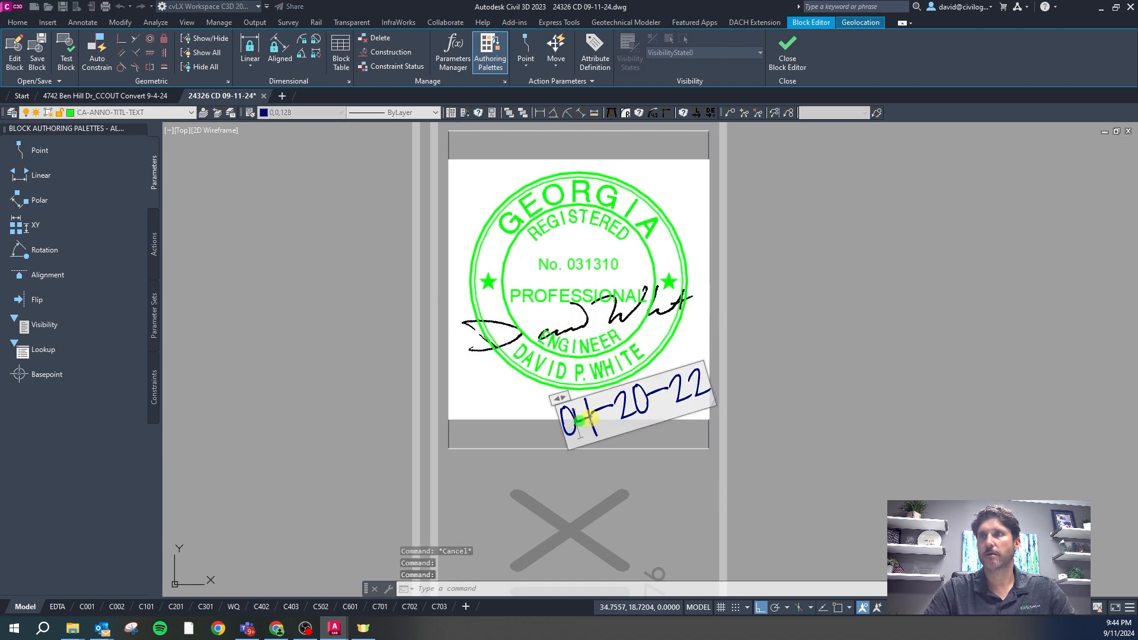
pyautogui.write('9-')
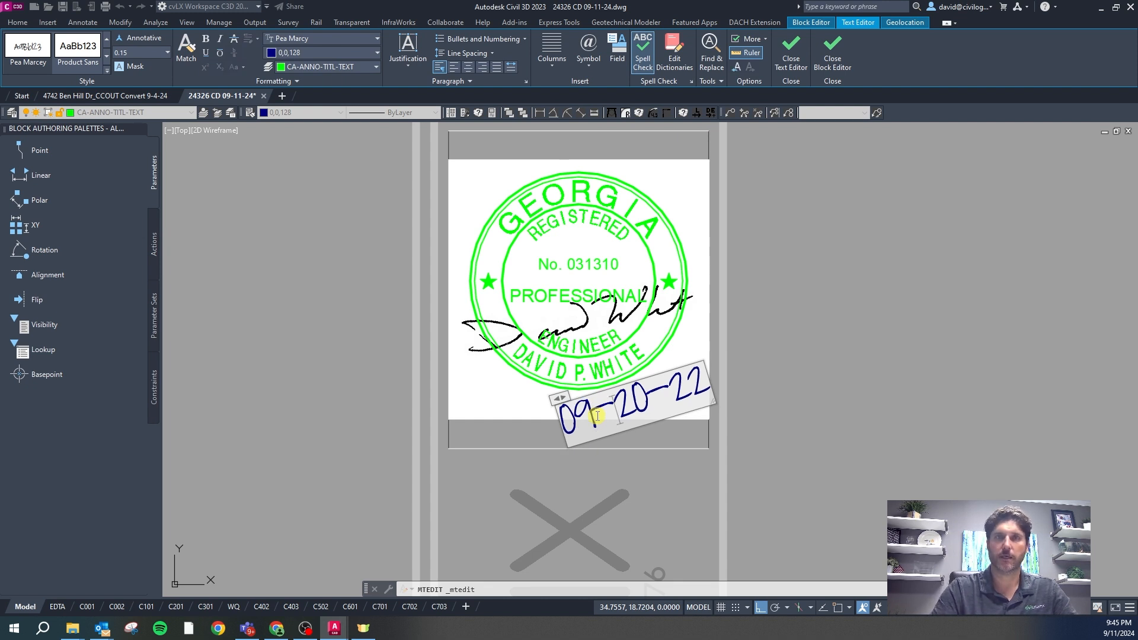
pyautogui.write('18')
pyautogui.press('Delete')
pyautogui.press('Delete')
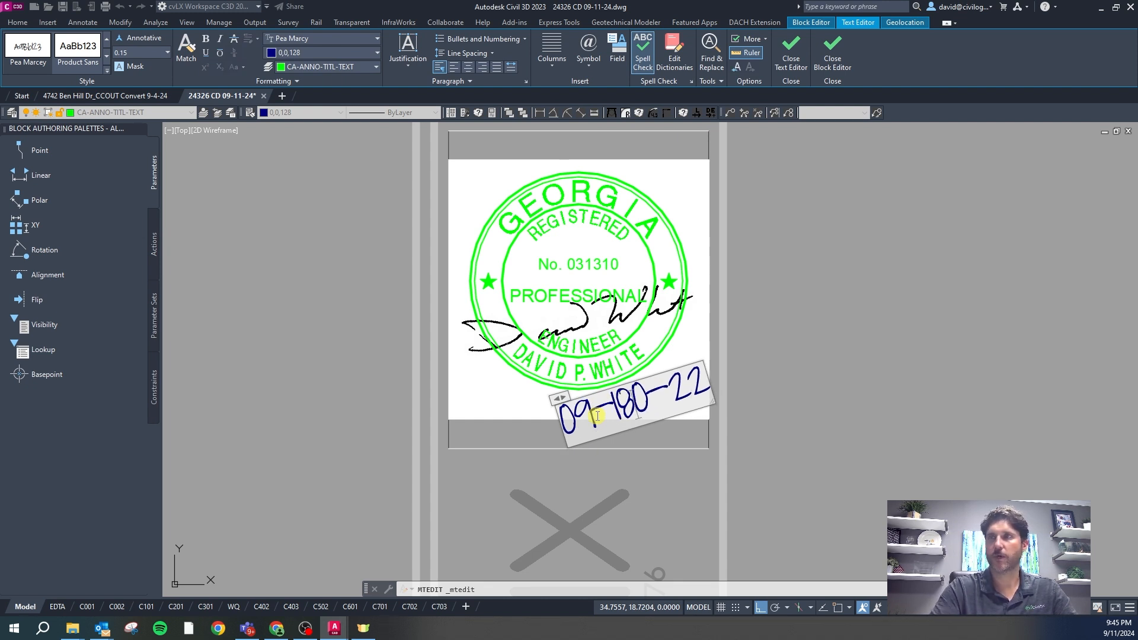
pyautogui.write('4')
pyautogui.press('Delete')
pyautogui.click(823, 323)
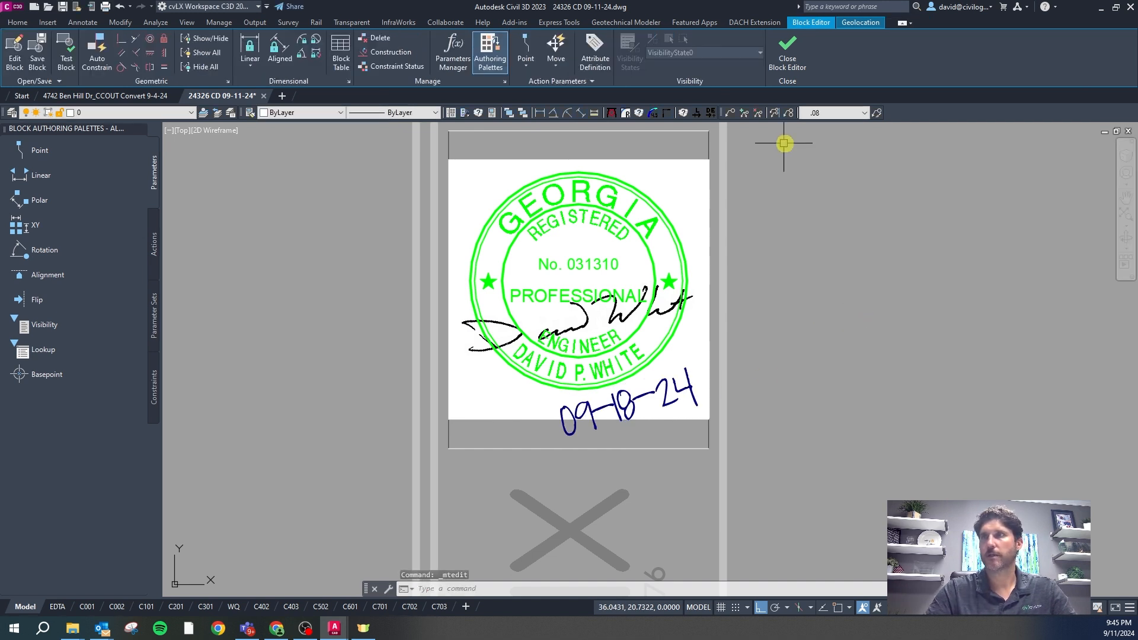
# Close the Block Editor saving changes to all references, and show model space
pyautogui.click(788, 59)
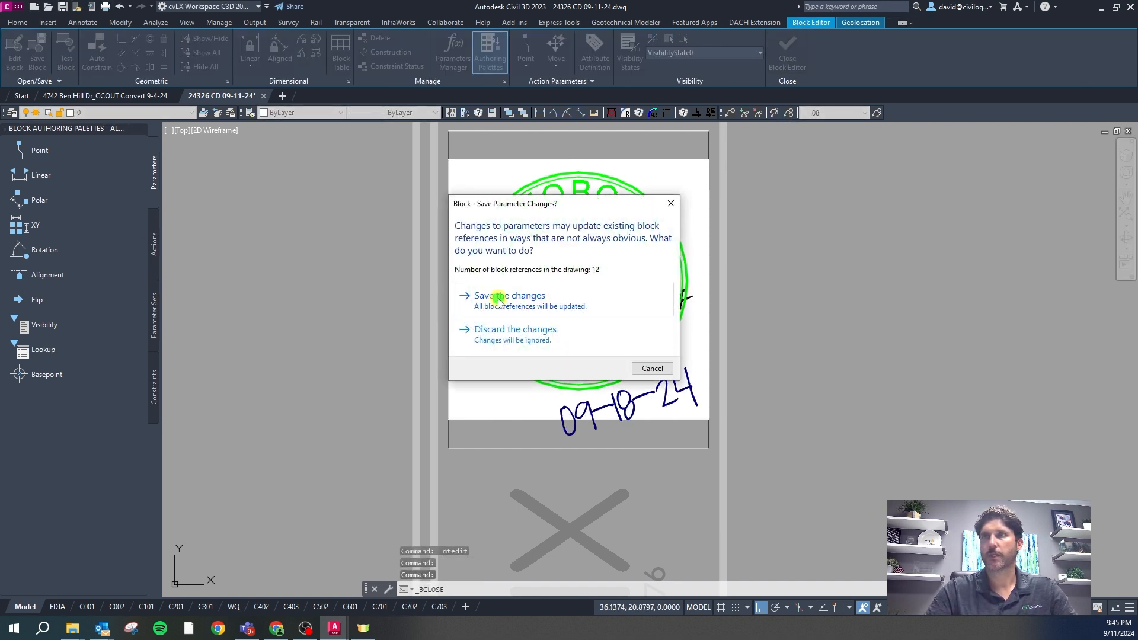
pyautogui.click(500, 299)
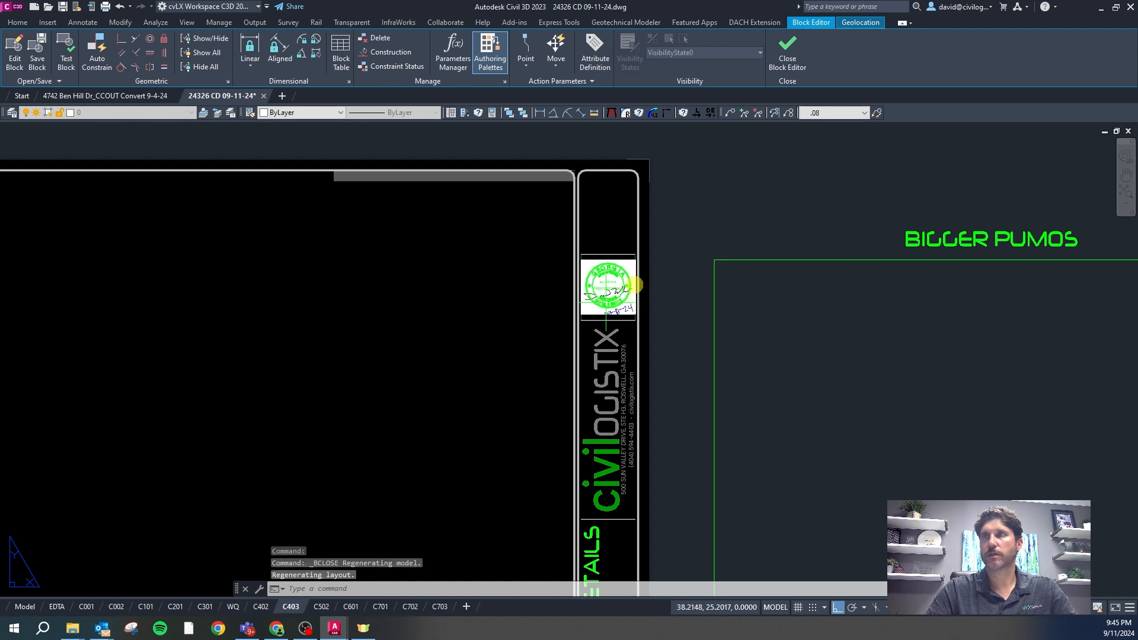
pyautogui.click(23, 607)
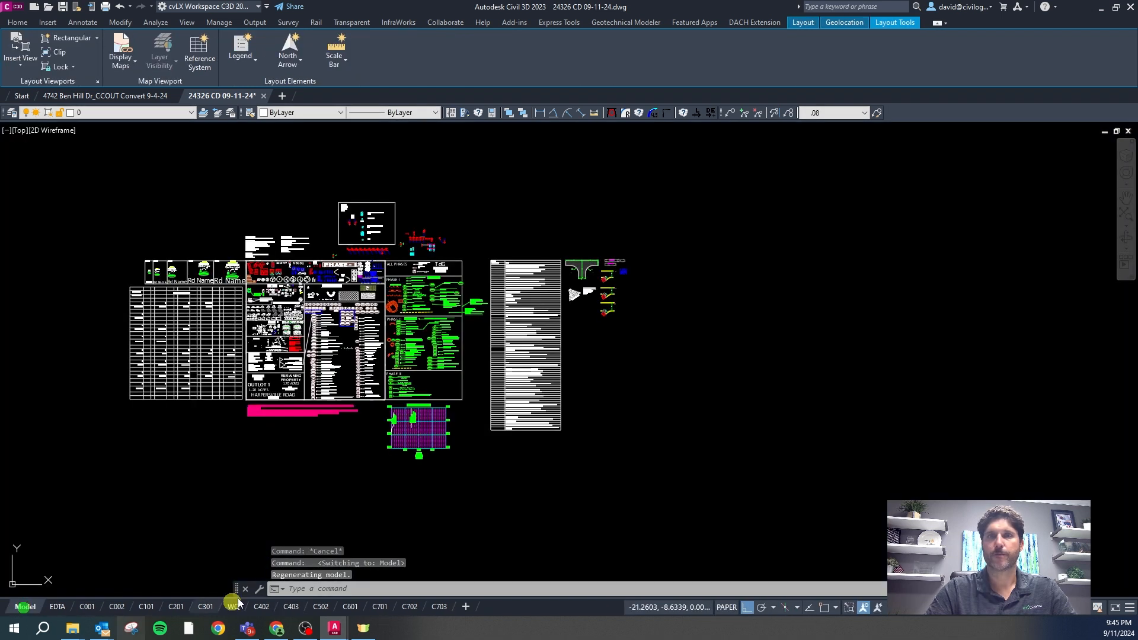
pyautogui.scroll(-8, 423, 318)
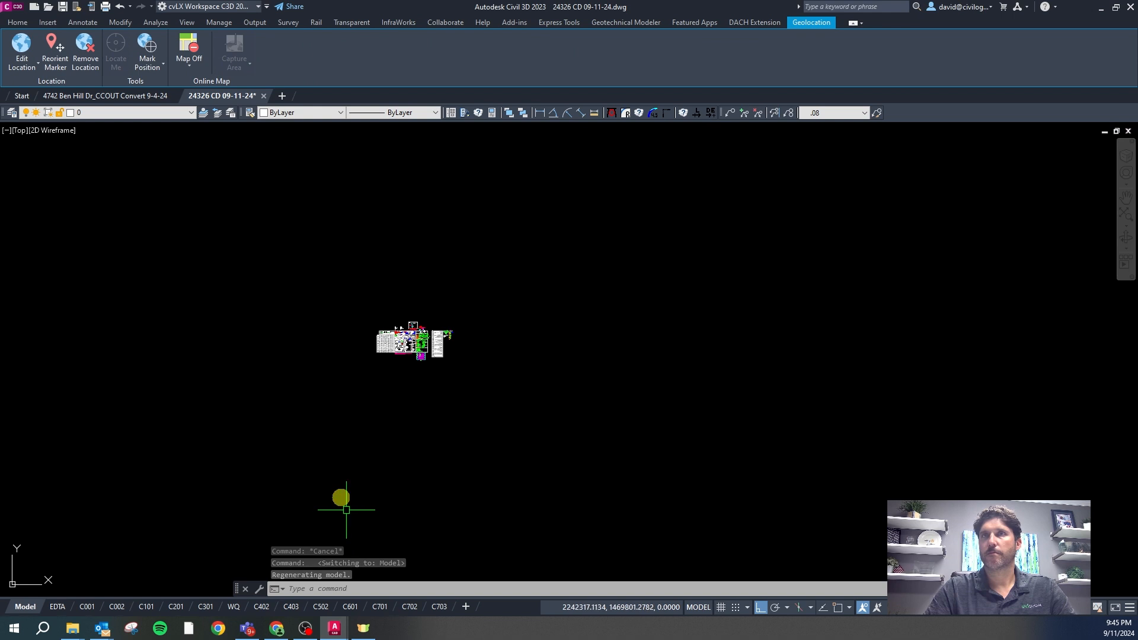
pyautogui.click(133, 96)
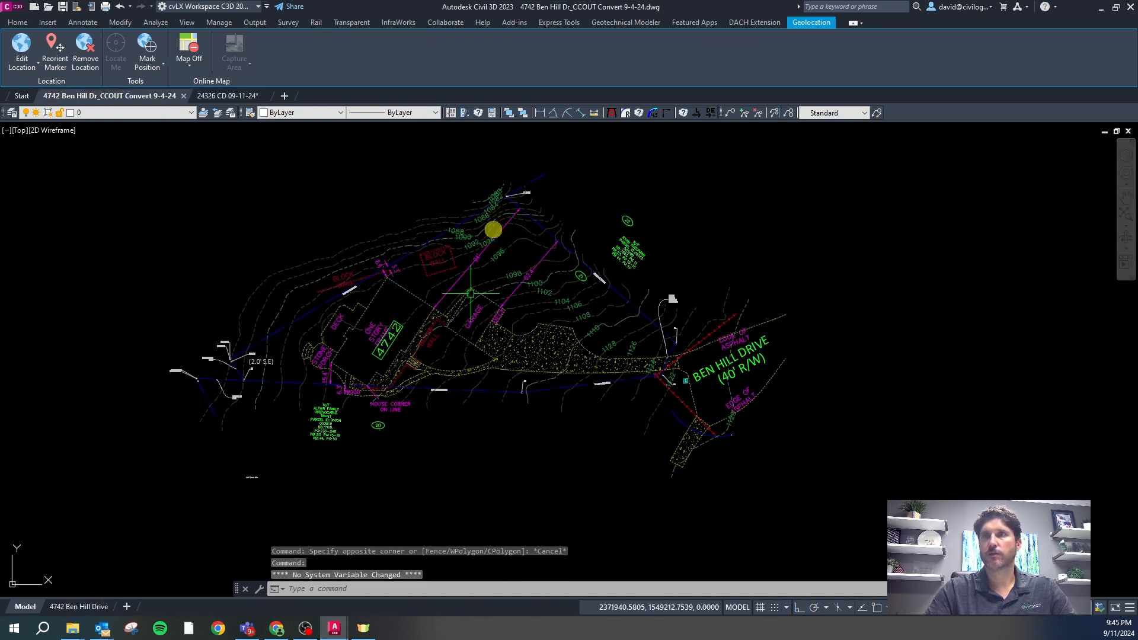
pyautogui.press('Escape')
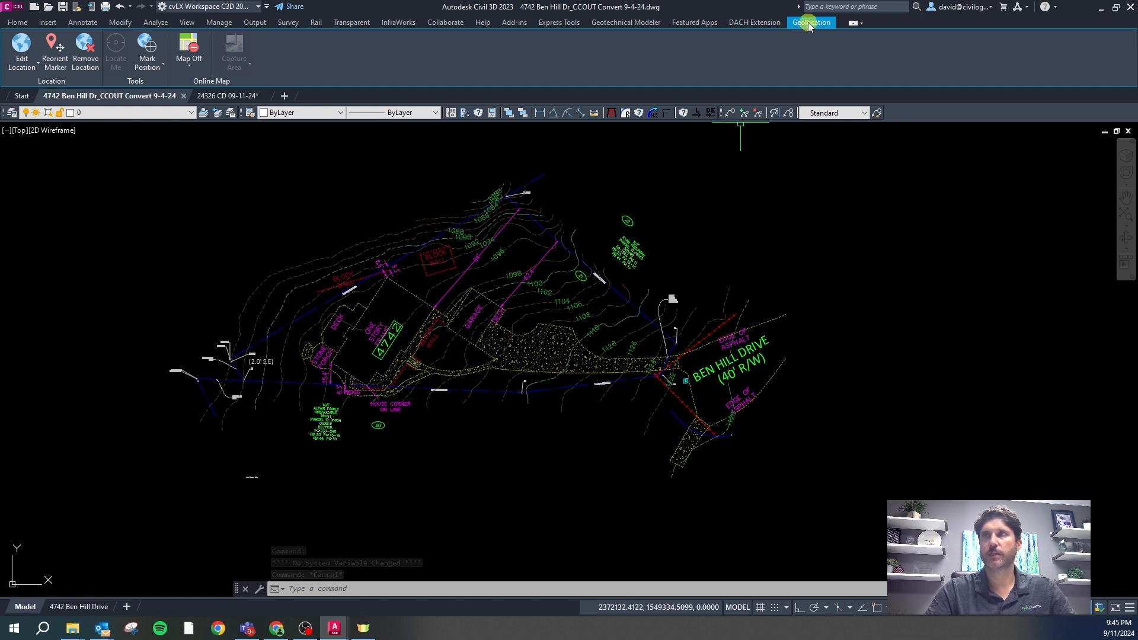
pyautogui.click(184, 66)
pyautogui.click(204, 87)
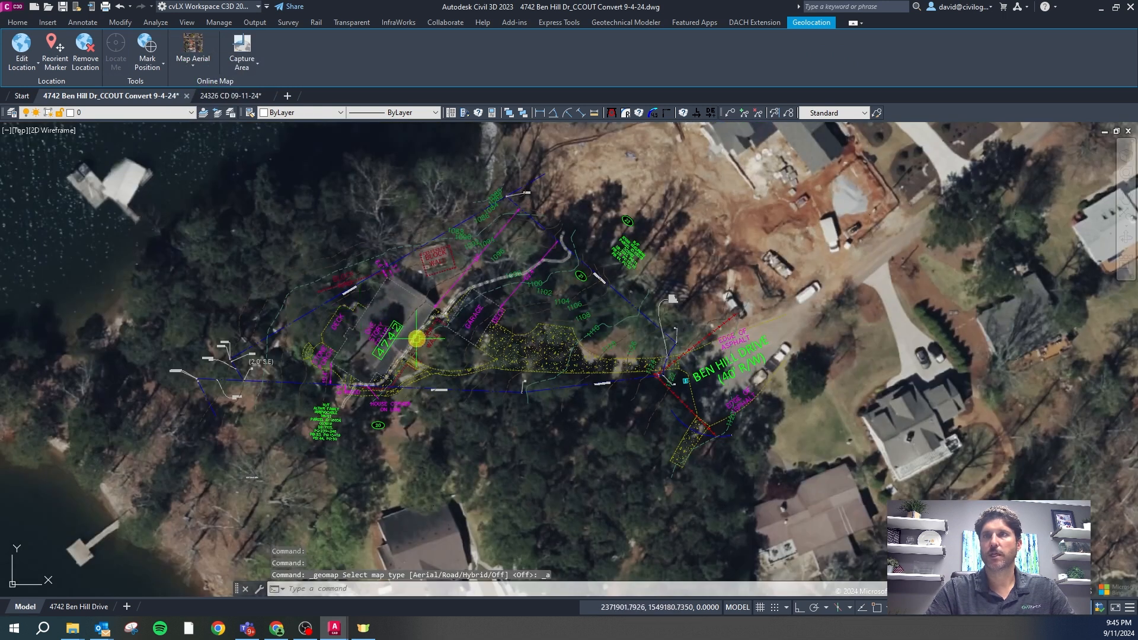
pyautogui.scroll(-4, 508, 295)
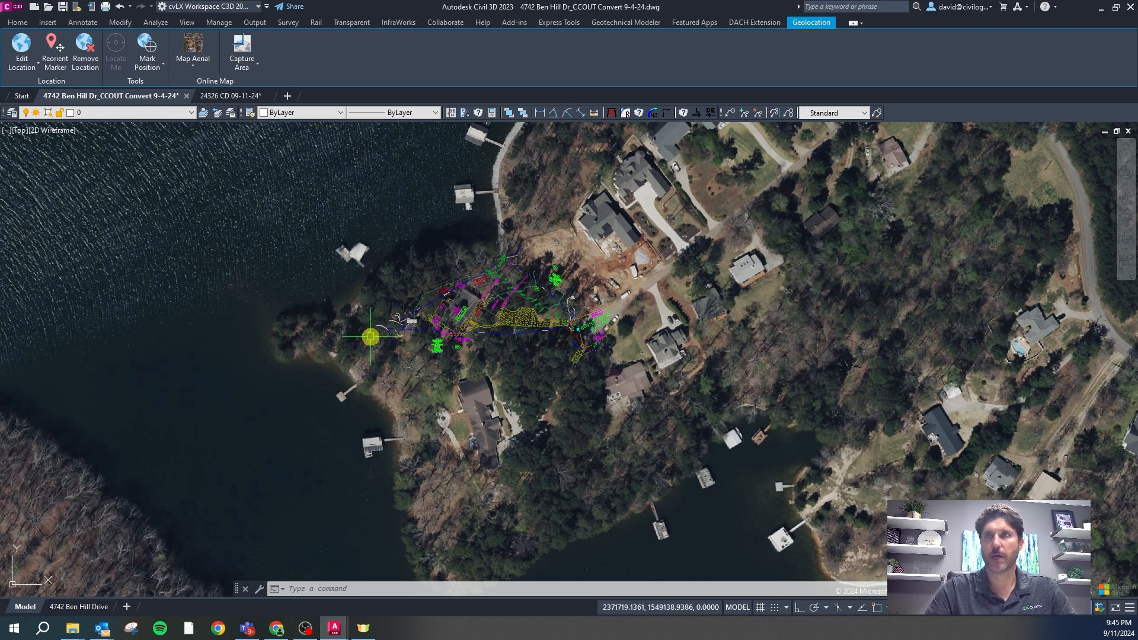
pyautogui.press('Escape')
pyautogui.press('Escape')
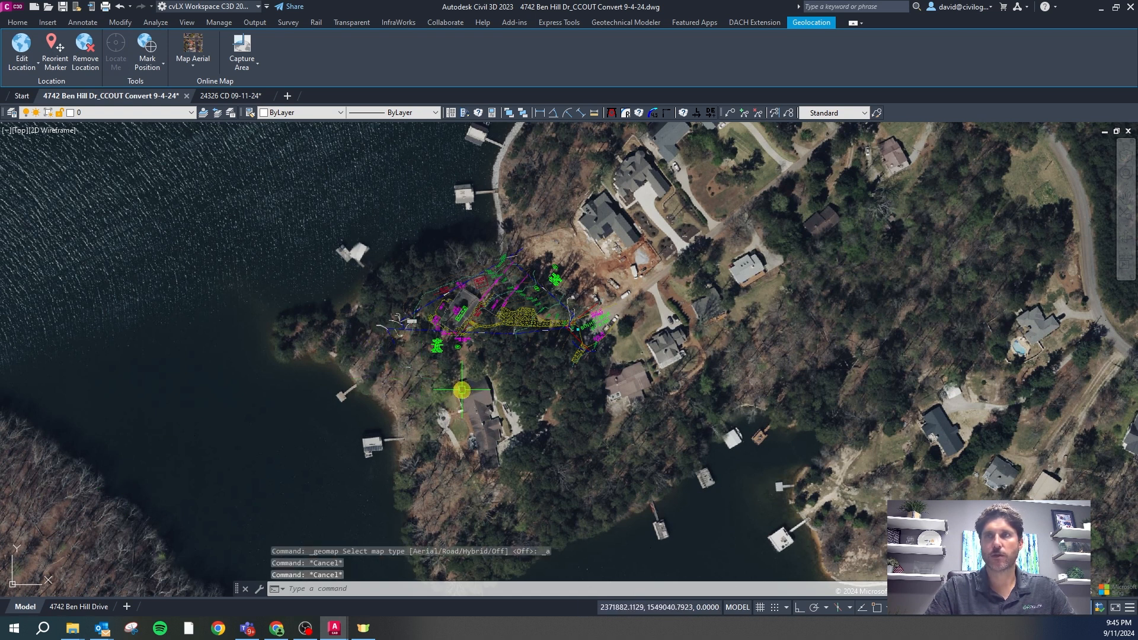
pyautogui.rightClick(462, 390)
pyautogui.press('l')
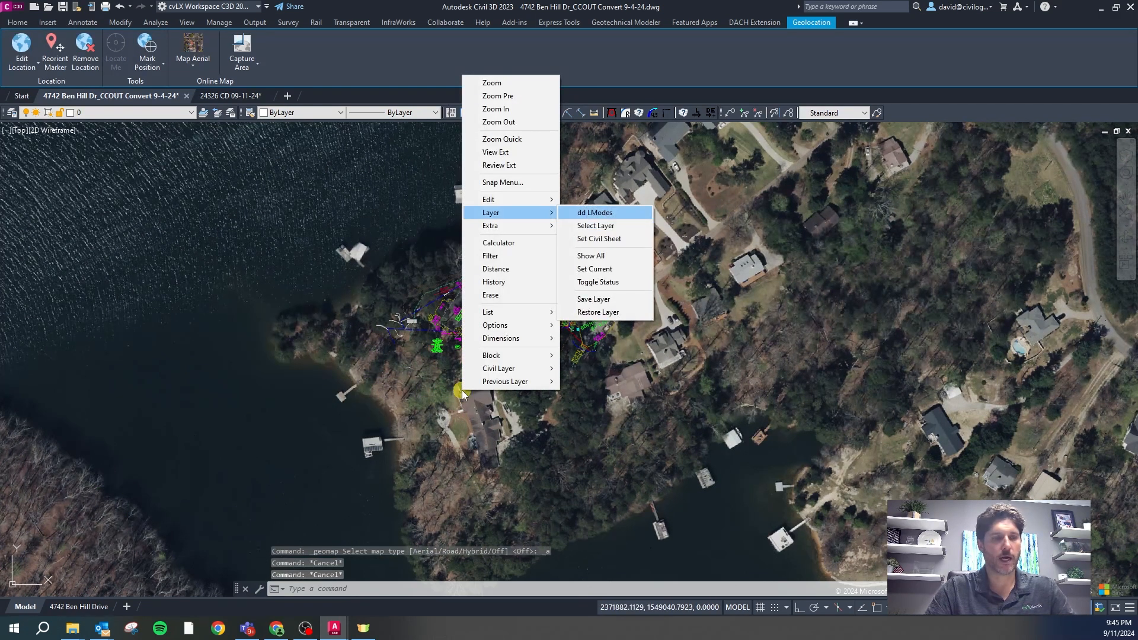
pyautogui.press('s')
pyautogui.scroll(-5, 458, 388)
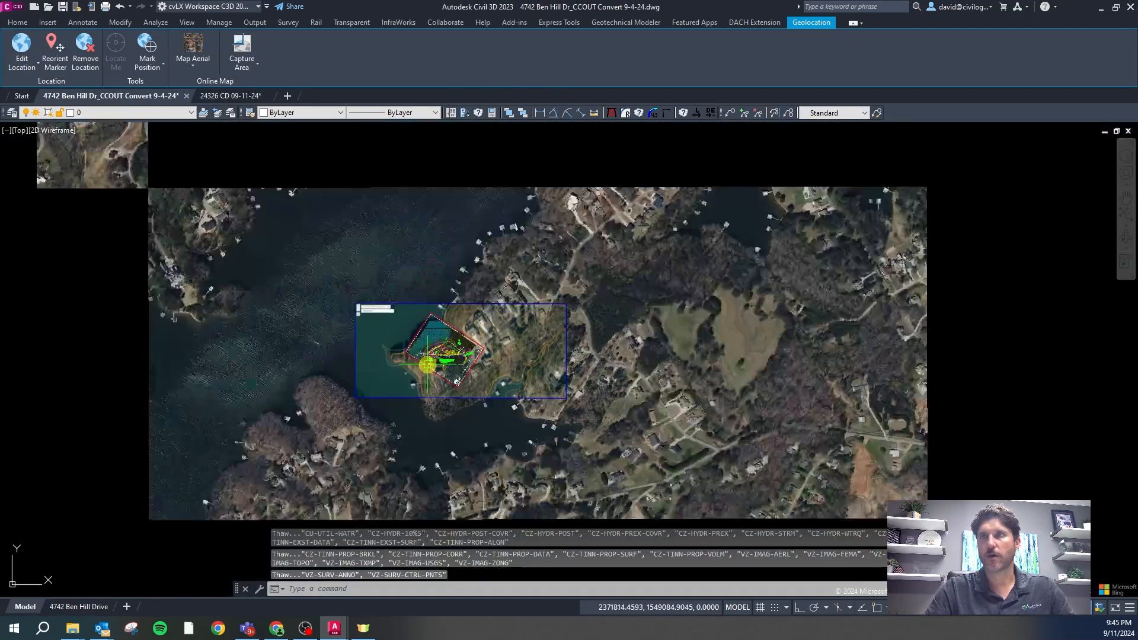
pyautogui.scroll(8, 510, 332)
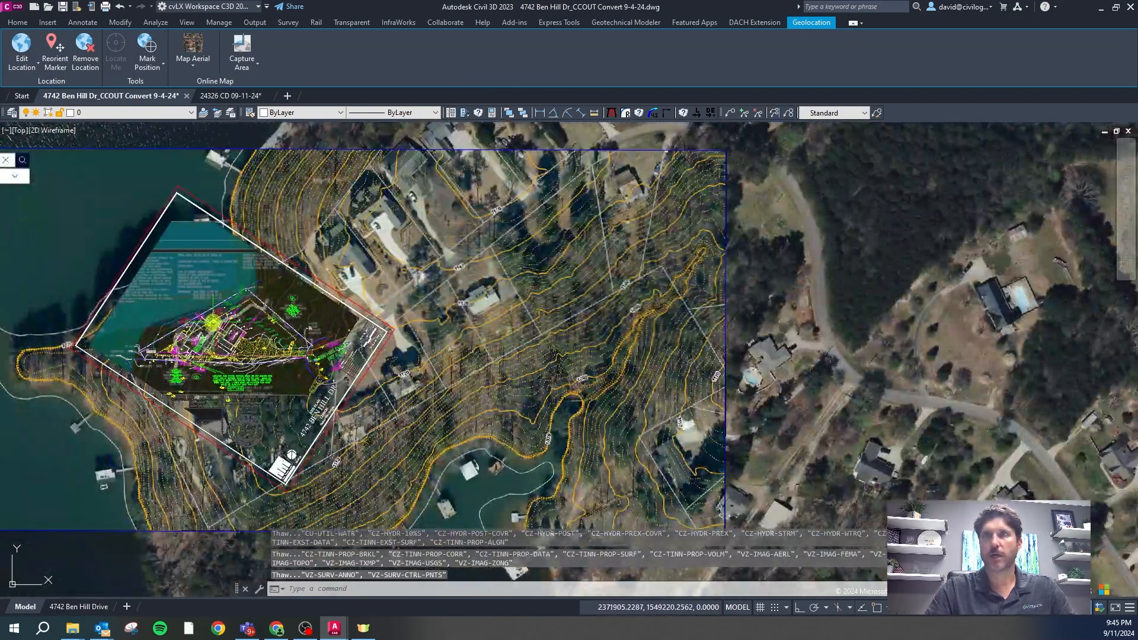
pyautogui.scroll(4, 249, 297)
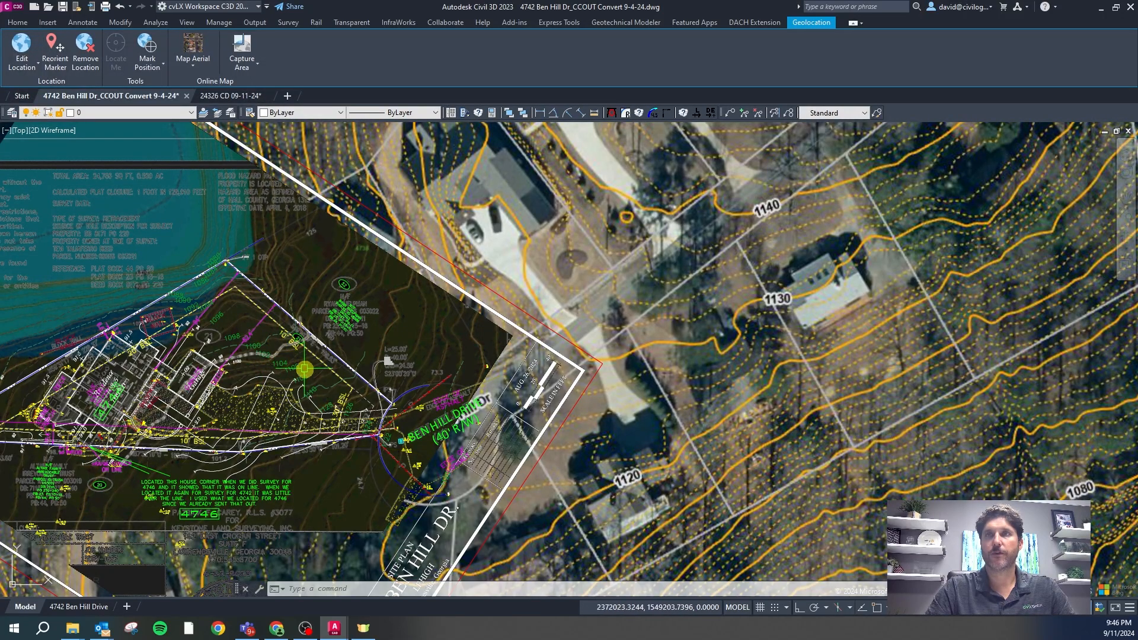
pyautogui.scroll(-2, 290, 340)
pyautogui.scroll(-3, 356, 249)
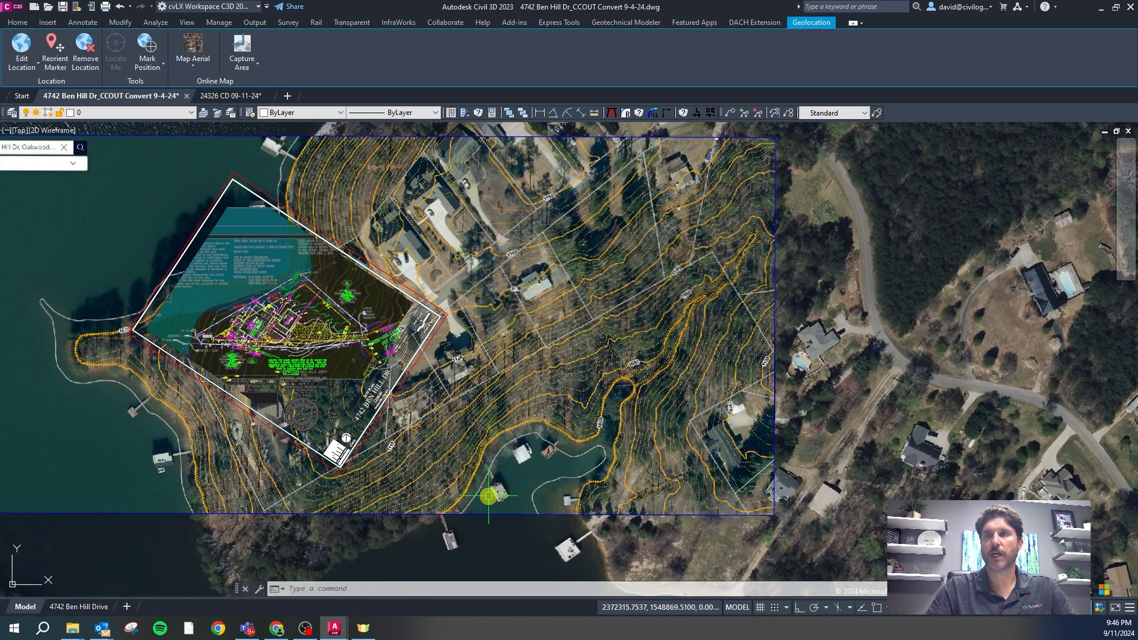
pyautogui.scroll(-2, 481, 231)
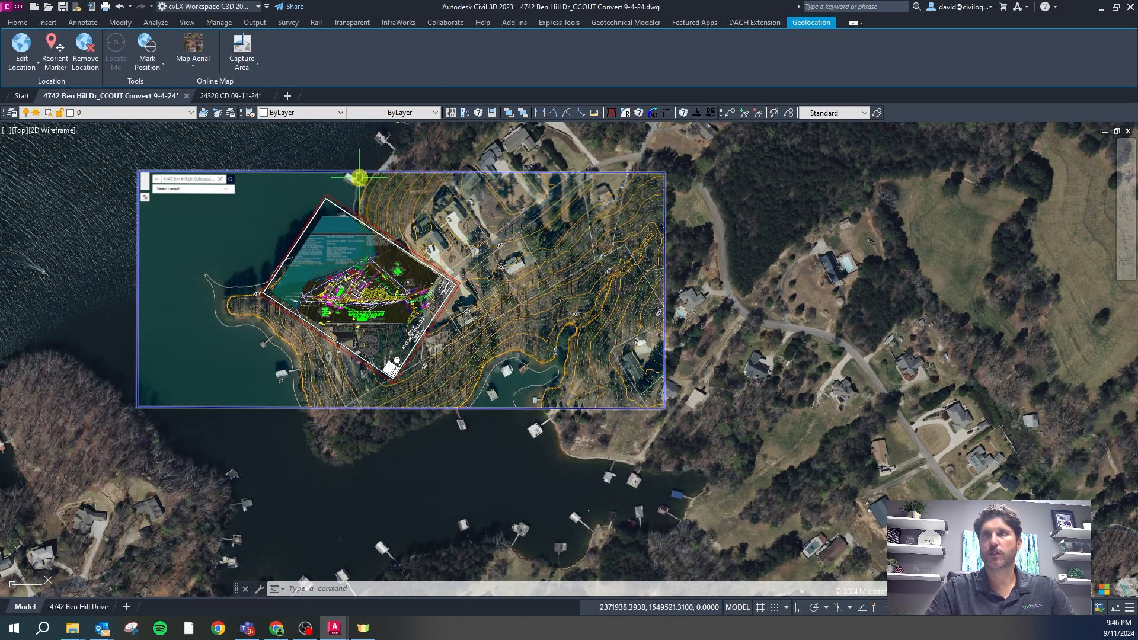
pyautogui.scroll(4, 587, 201)
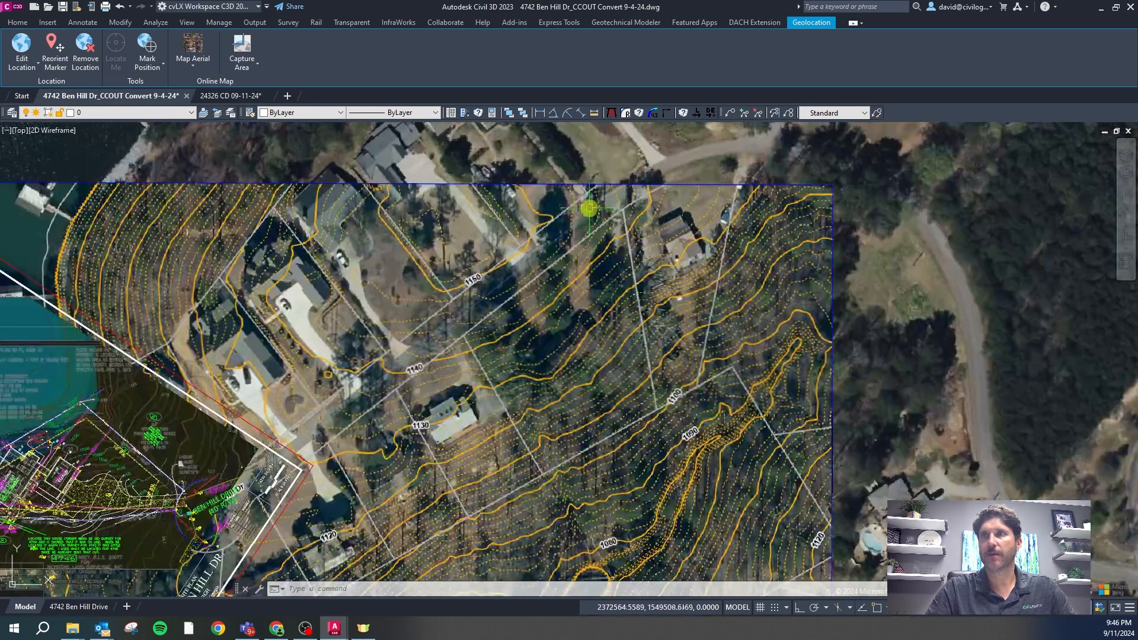
pyautogui.scroll(-4, 527, 253)
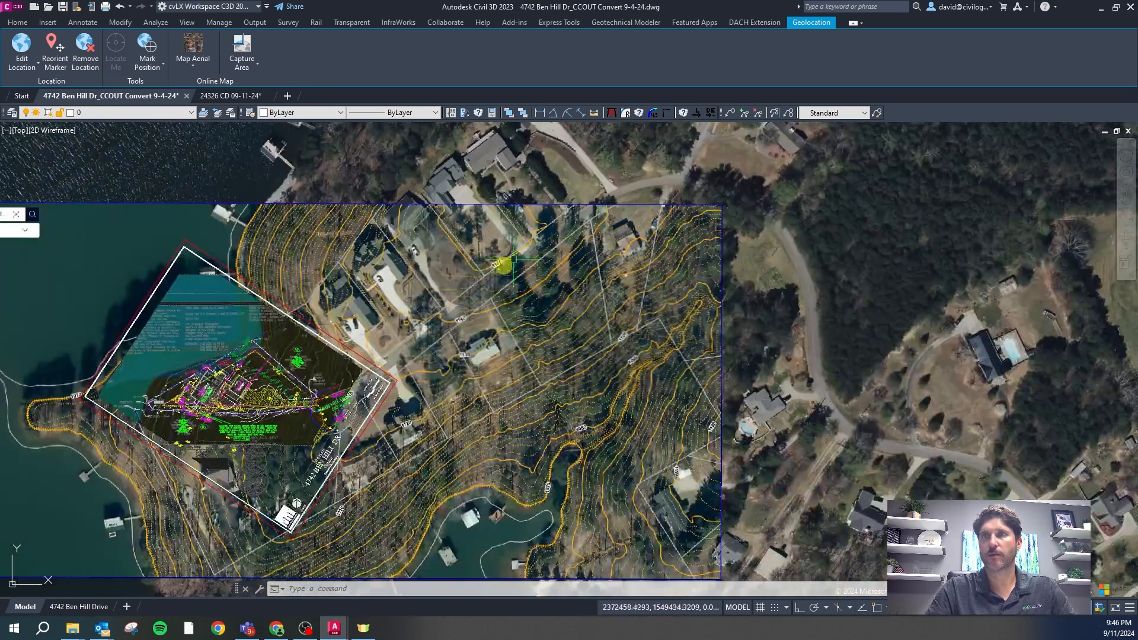
pyautogui.scroll(2, 386, 371)
pyautogui.scroll(-2, 409, 325)
pyautogui.scroll(-2, 429, 355)
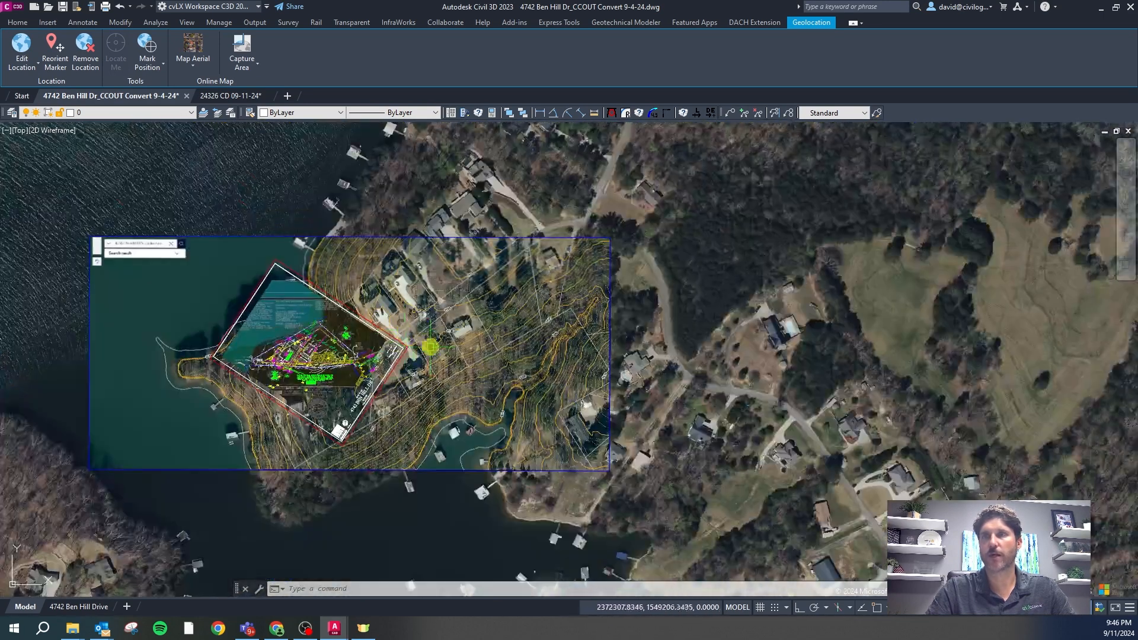
pyautogui.scroll(-2, 303, 199)
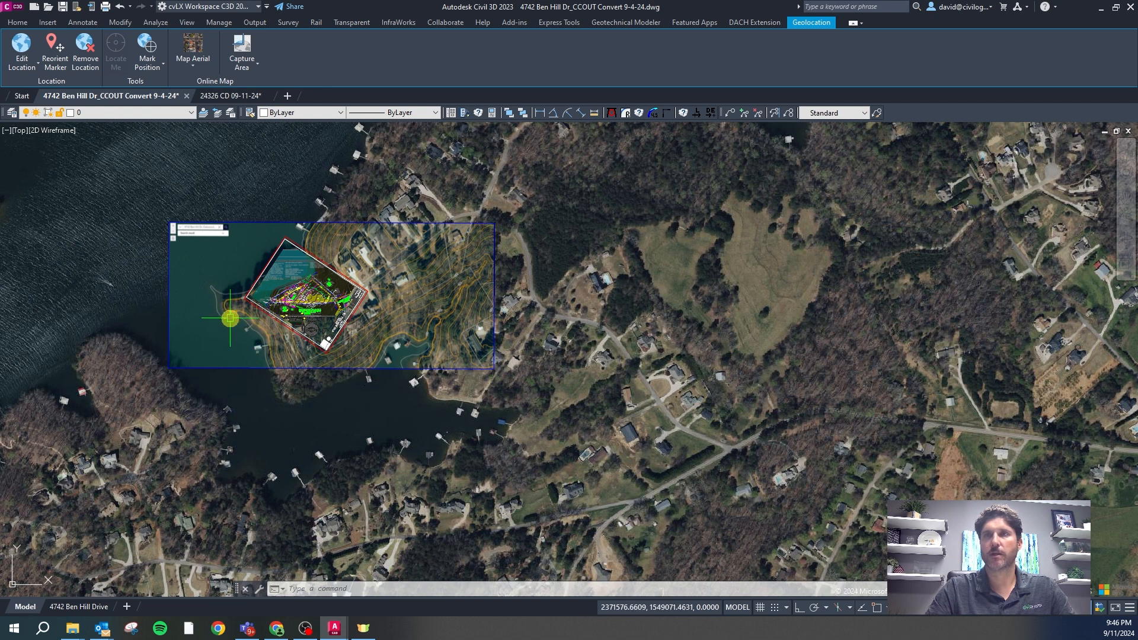
pyautogui.scroll(2, 192, 288)
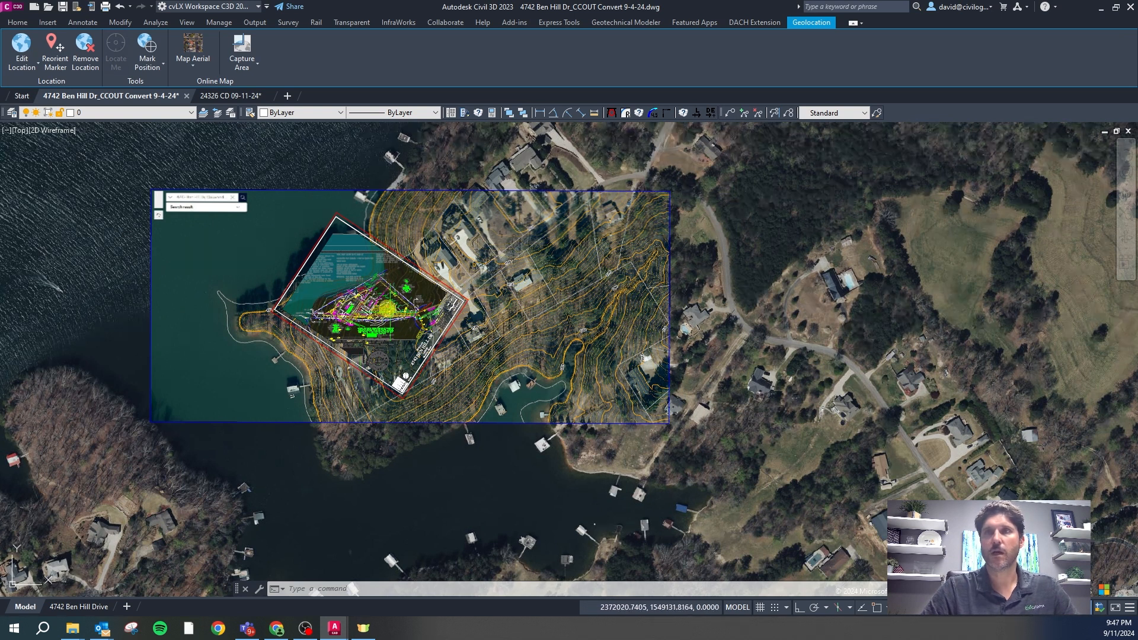
pyautogui.scroll(-2, 438, 319)
# Window-select the whole drawing, COPYBASE it from 0,0, and OK the save-error warning
pyautogui.press('Escape')
pyautogui.press('Escape')
pyautogui.rightClick(603, 430)
pyautogui.click(603, 434)
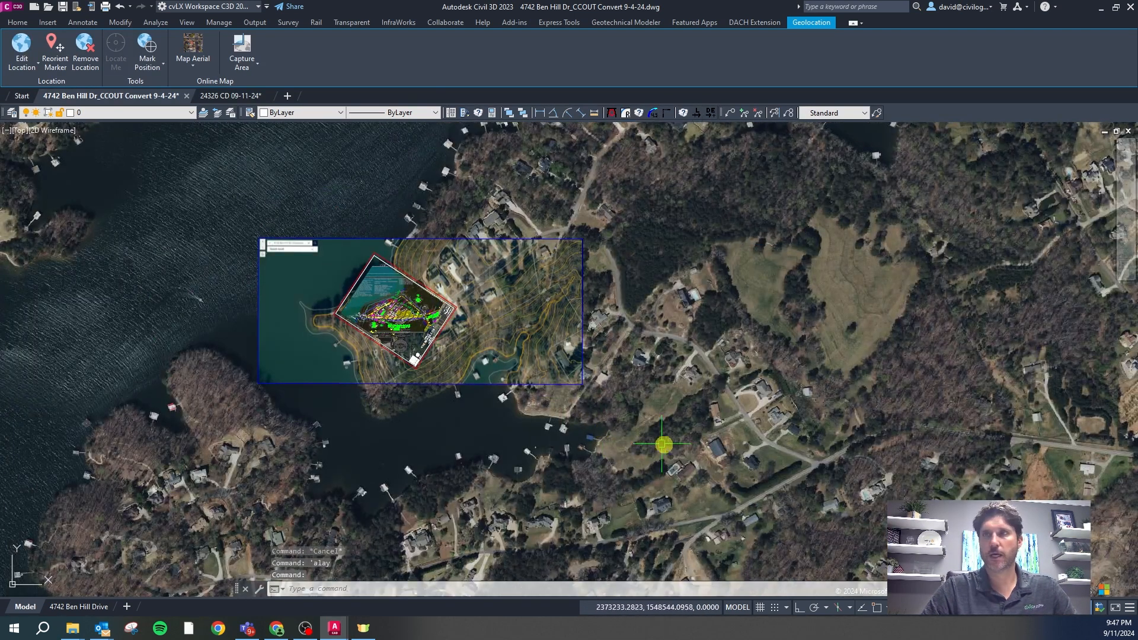
pyautogui.click(668, 450)
pyautogui.click(171, 169)
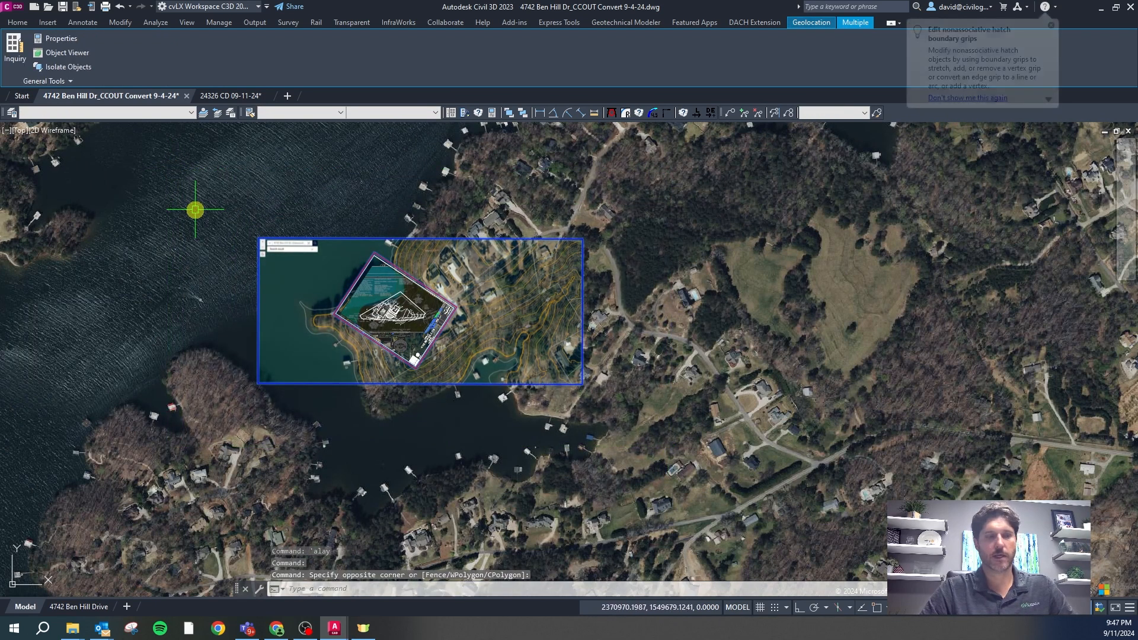
pyautogui.press('capslock')
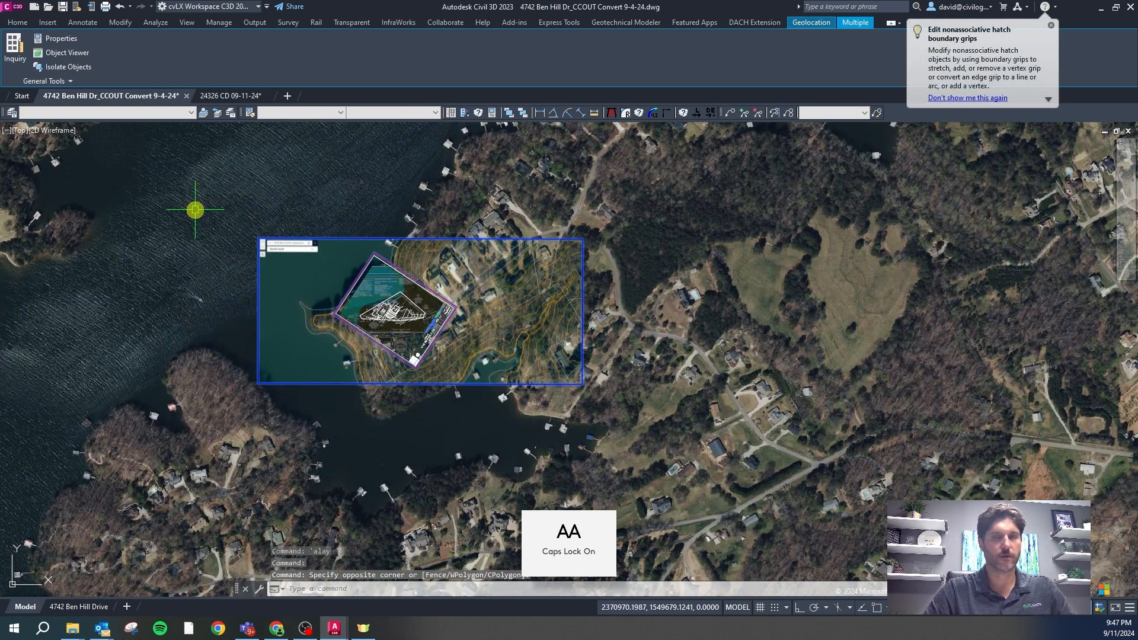
pyautogui.press('capslock')
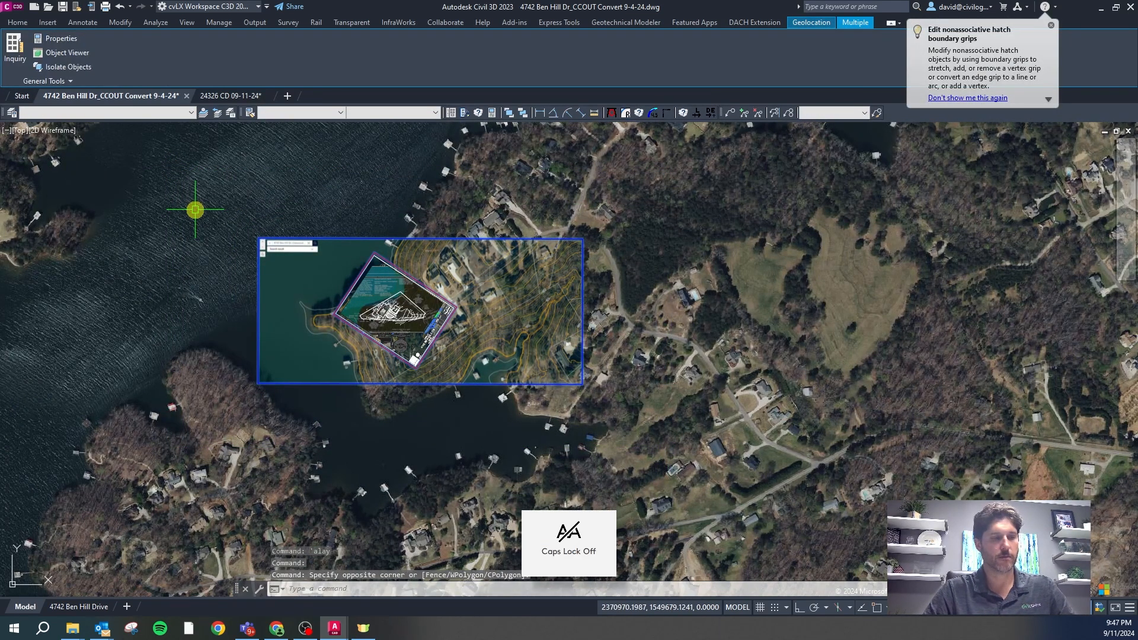
pyautogui.hotkey('ctrl', 'shift', 'c')
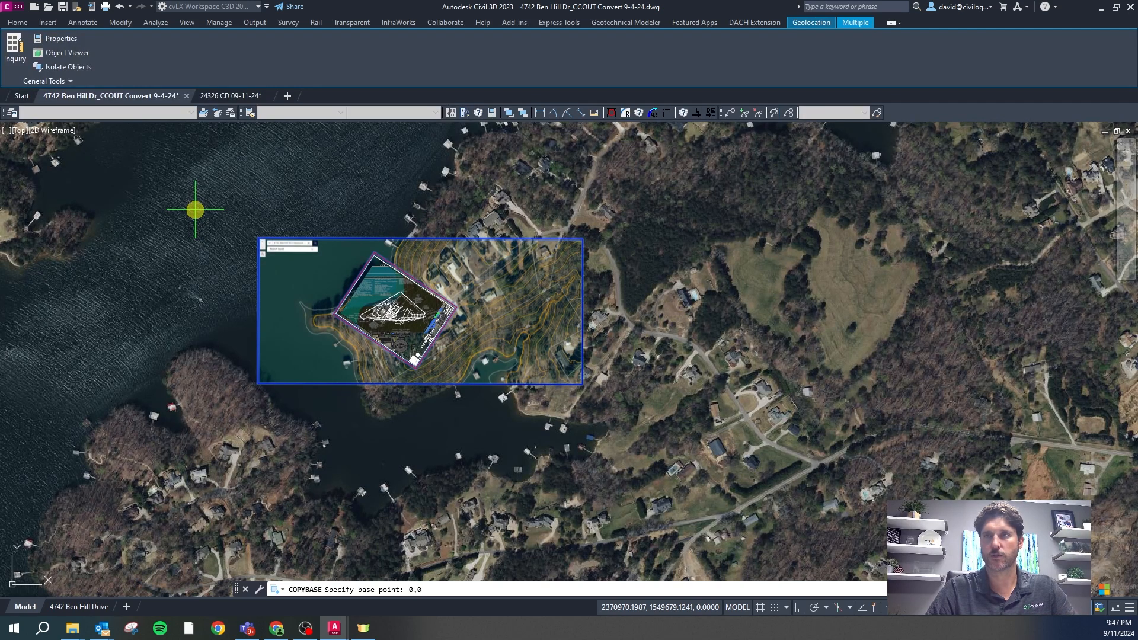
pyautogui.press('Return')
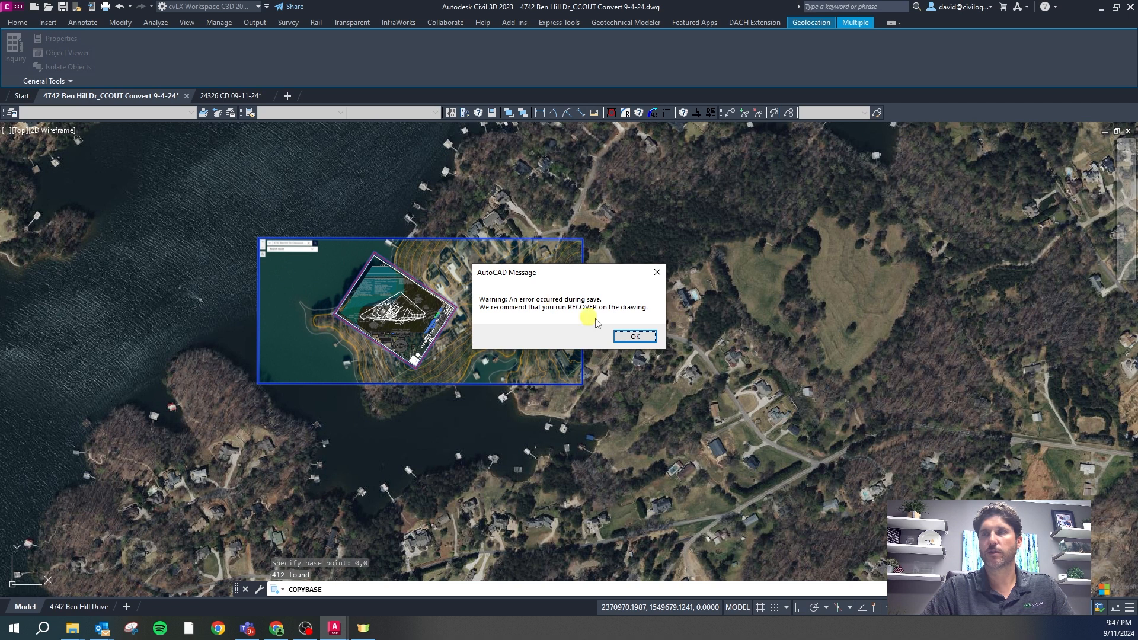
pyautogui.click(635, 337)
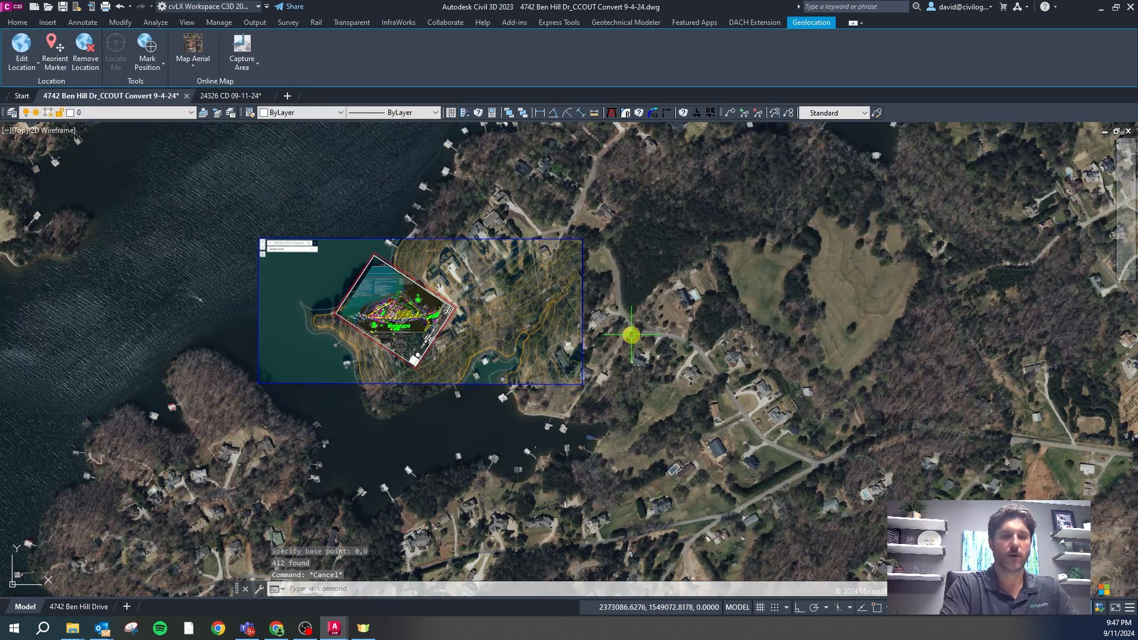
# Purge the 21 unused registered applications and review the results in the command history
pyautogui.write('pu')
pyautogui.press('Return')
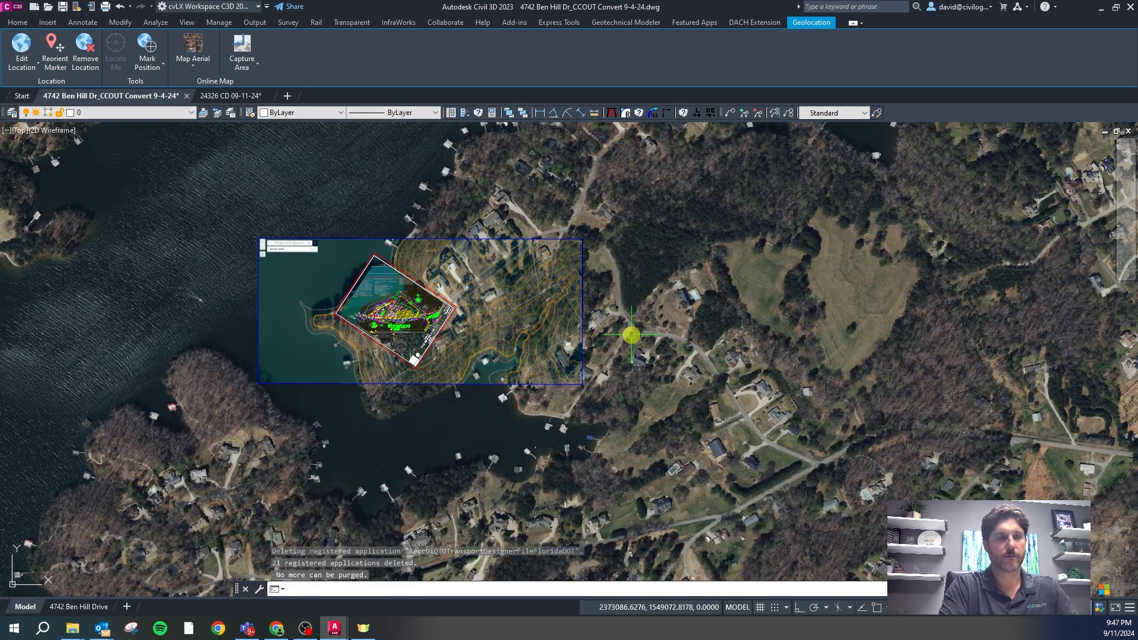
pyautogui.press('F2')
pyautogui.scroll(5, 360, 492)
pyautogui.scroll(8, 360, 492)
pyautogui.scroll(-12, 349, 493)
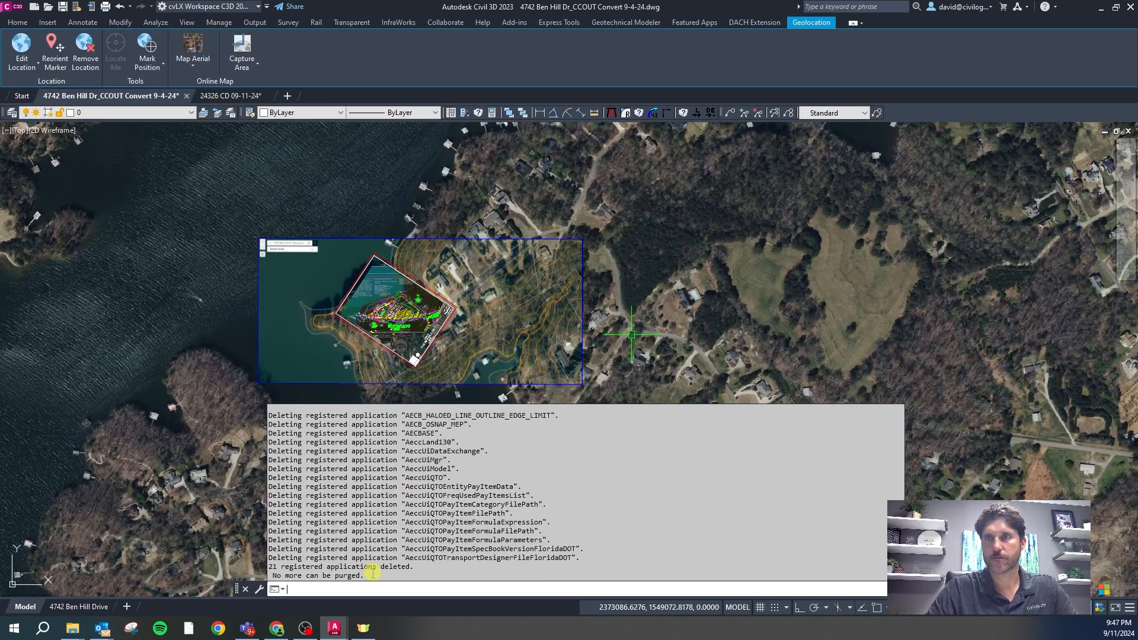
pyautogui.click(343, 573)
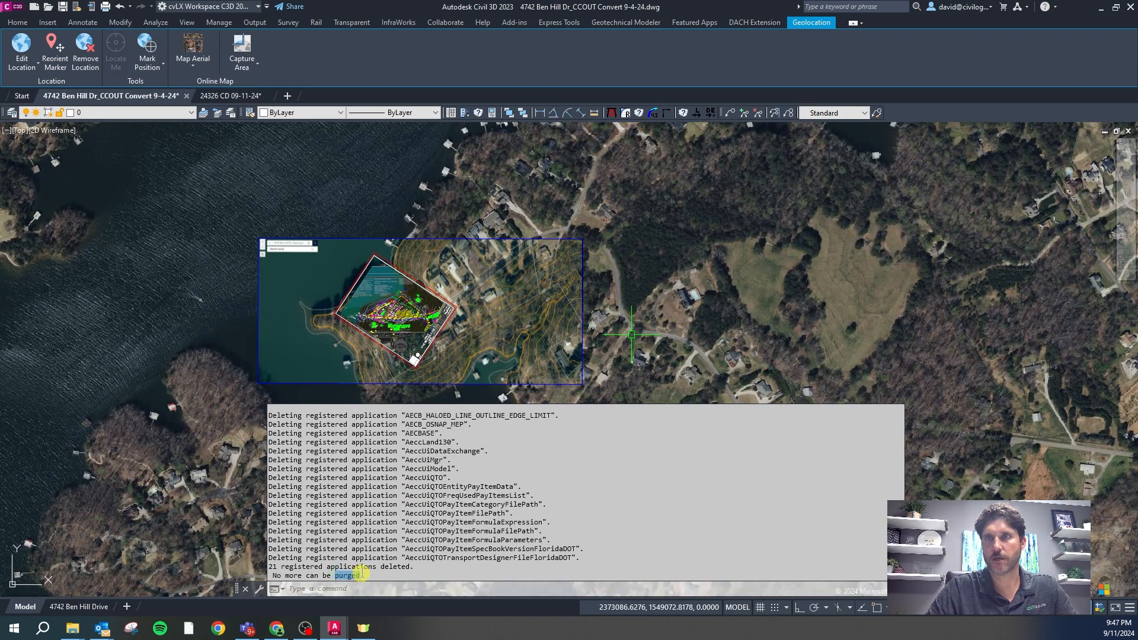
pyautogui.click(133, 444)
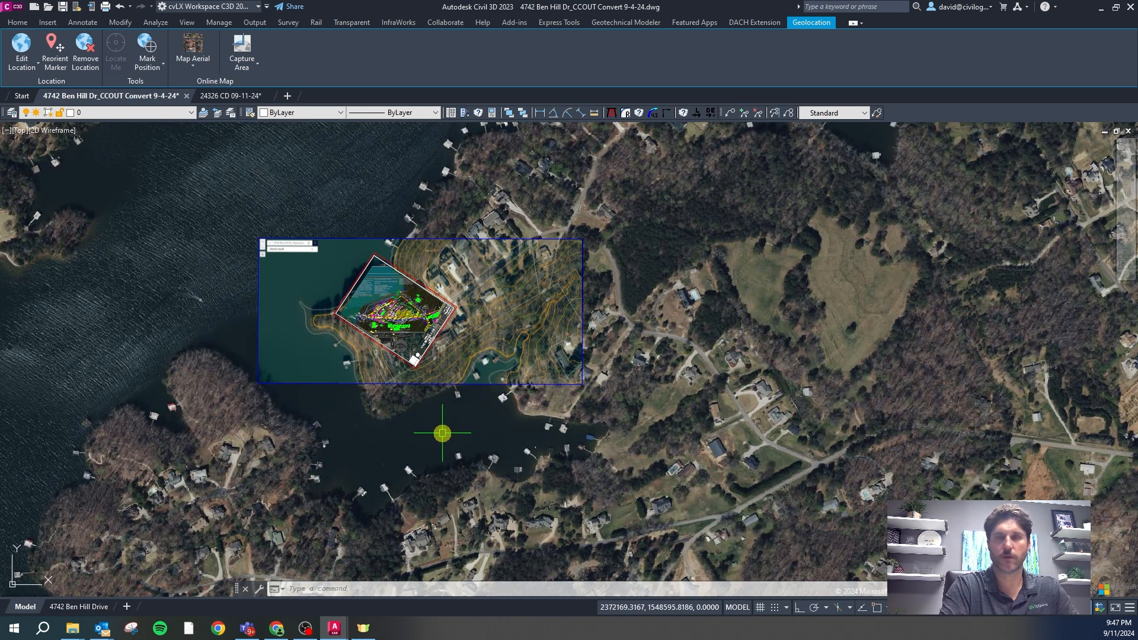
# Run AUDIT and answer Y to fix the 2 errors found
pyautogui.write('audit')
pyautogui.press('Return')
pyautogui.write('y')
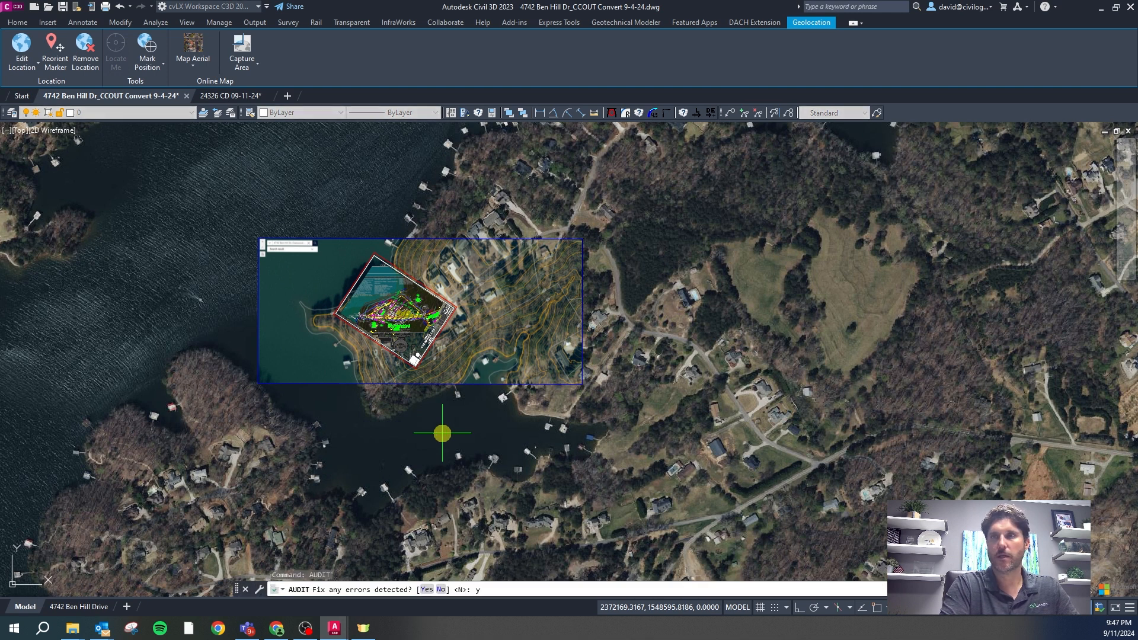
pyautogui.press('Return')
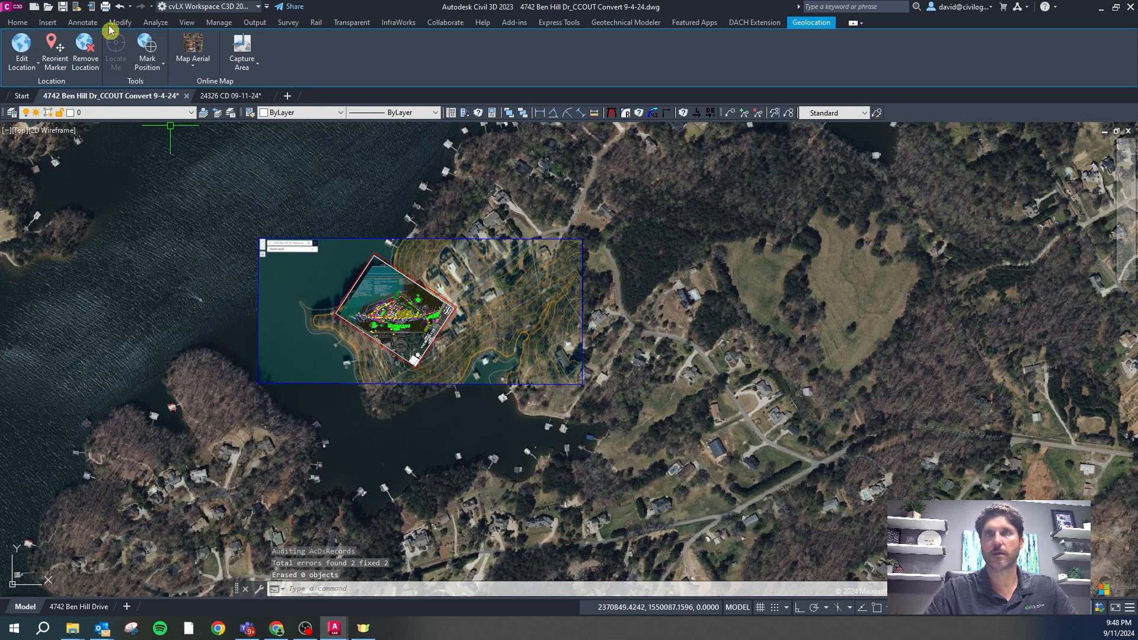
# Save the drawing, re-copy all 412 objects with base point 0,0, and dismiss the warning
pyautogui.click(63, 8)
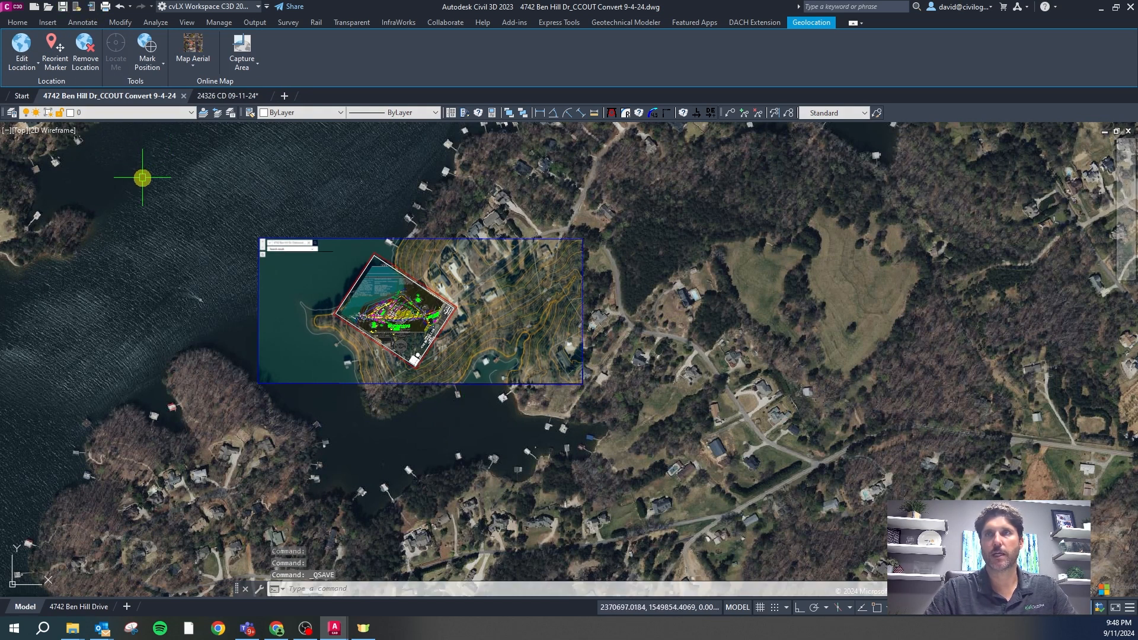
pyautogui.click(702, 508)
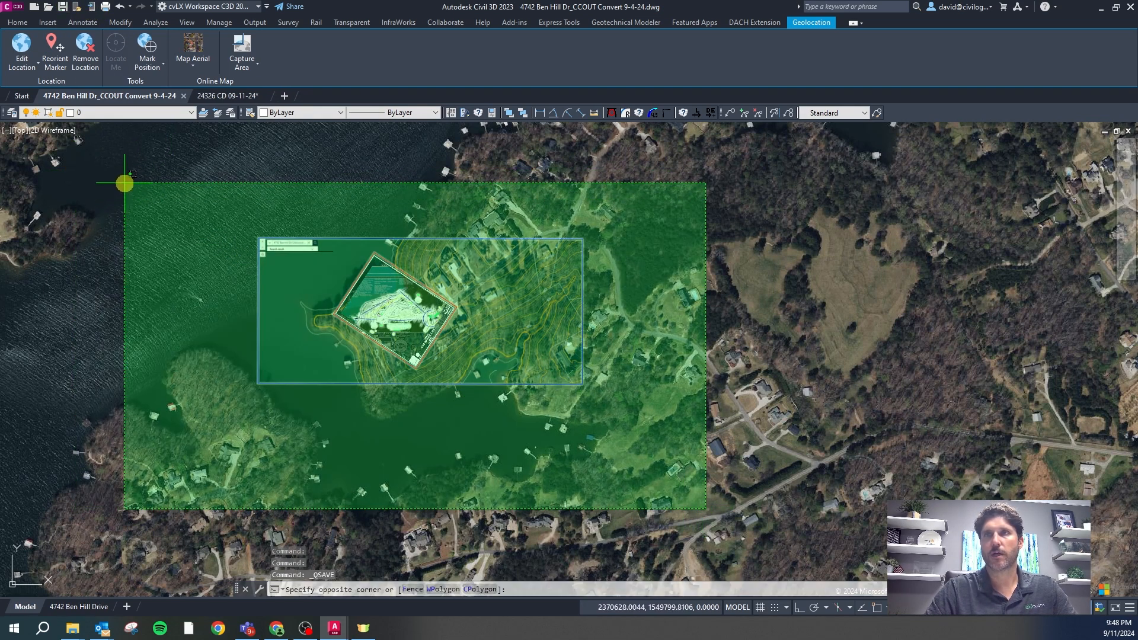
pyautogui.click(122, 181)
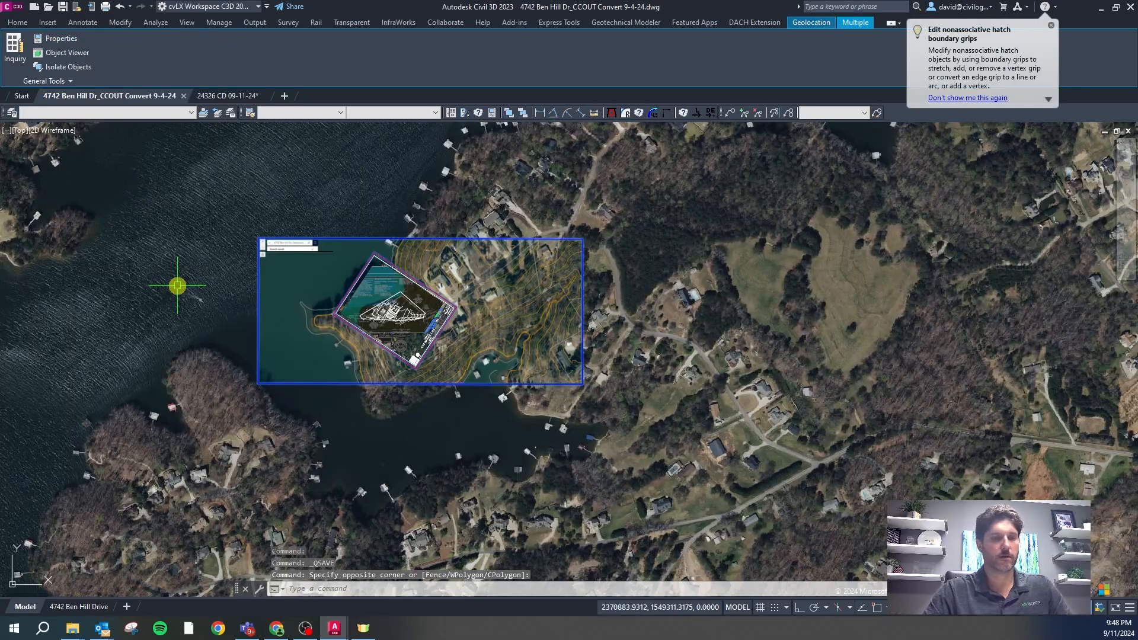
pyautogui.hotkey('ctrl', 'shift', 'c')
pyautogui.write('0,')
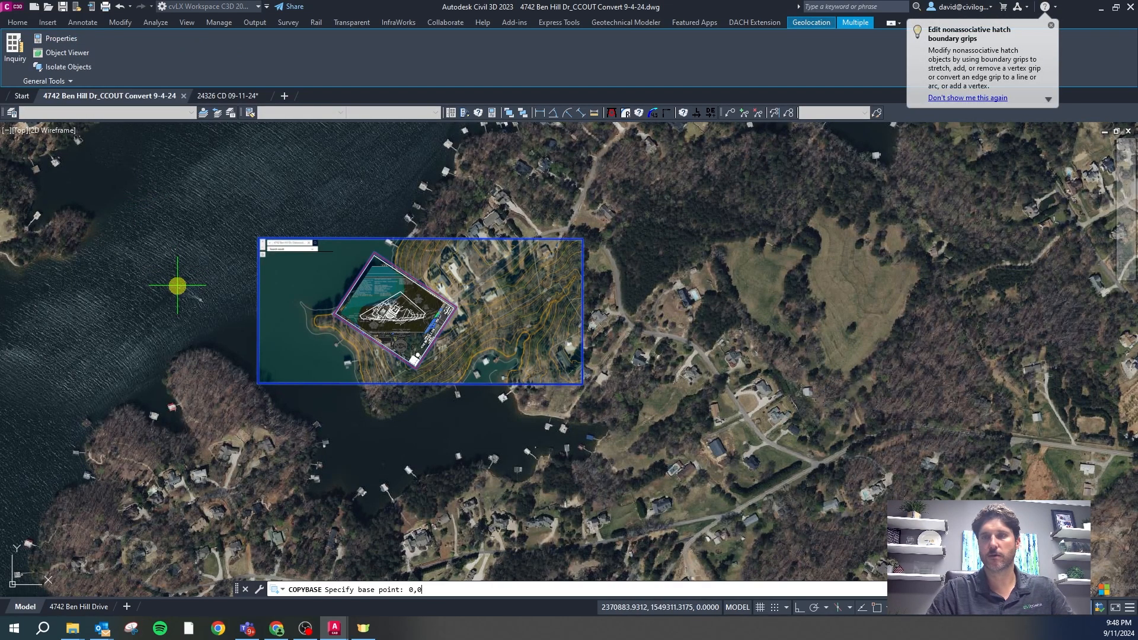
pyautogui.write('0')
pyautogui.press('Return')
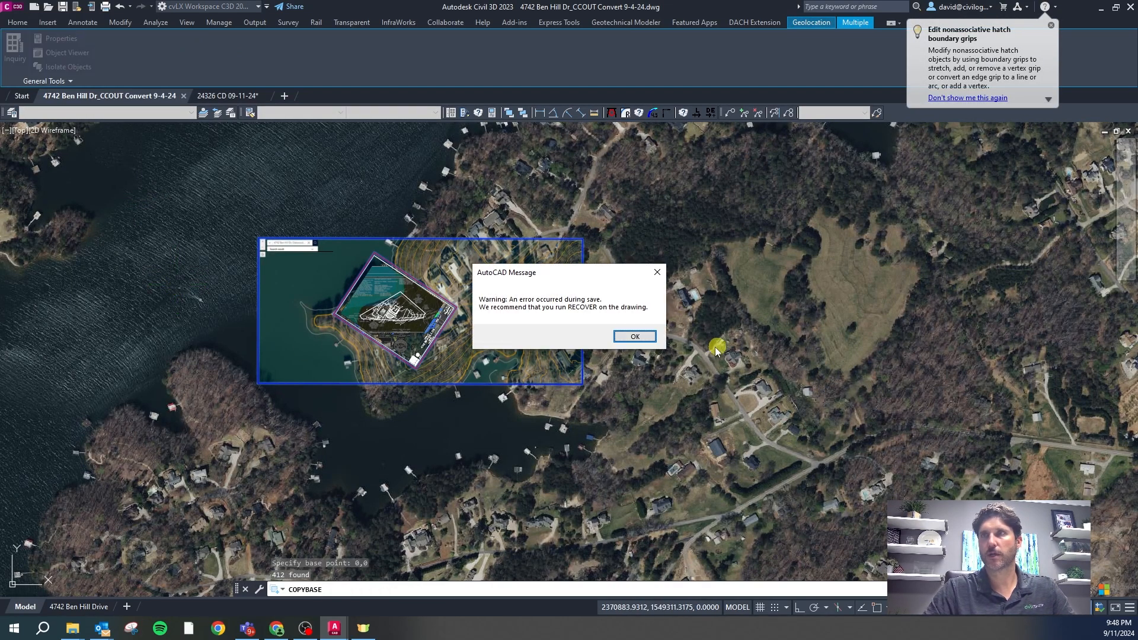
pyautogui.click(652, 341)
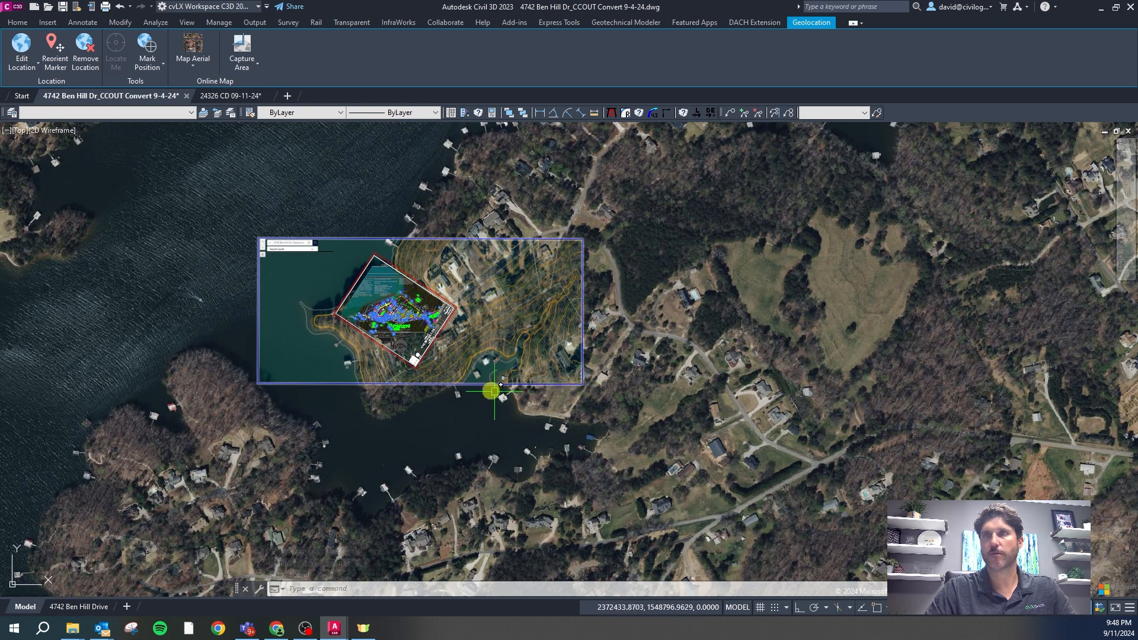
pyautogui.click(187, 96)
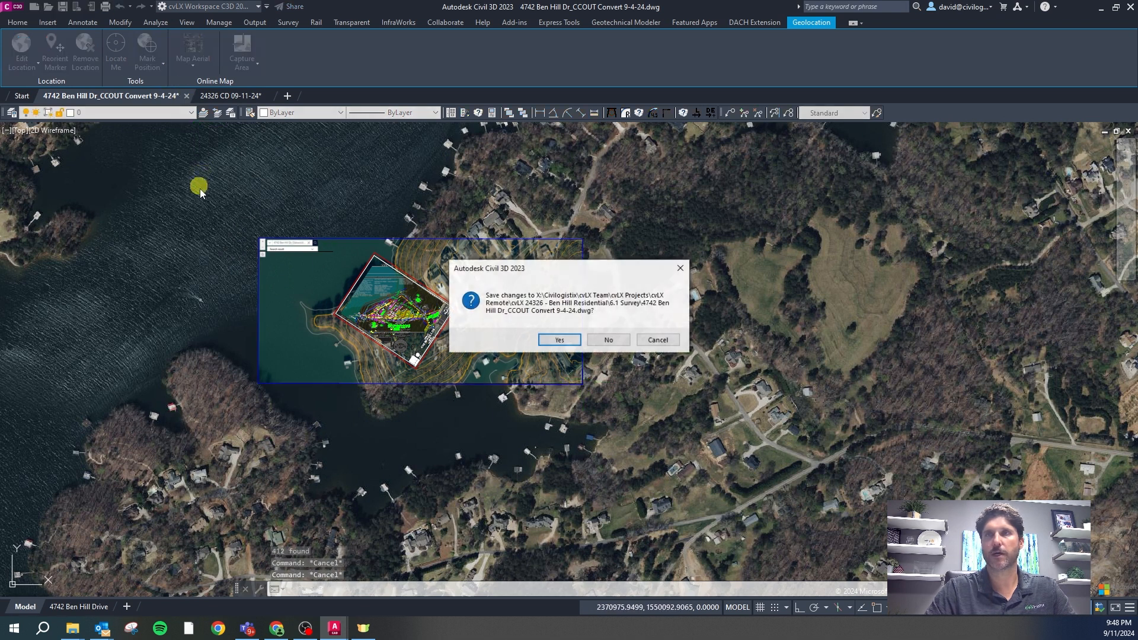
pyautogui.click(571, 339)
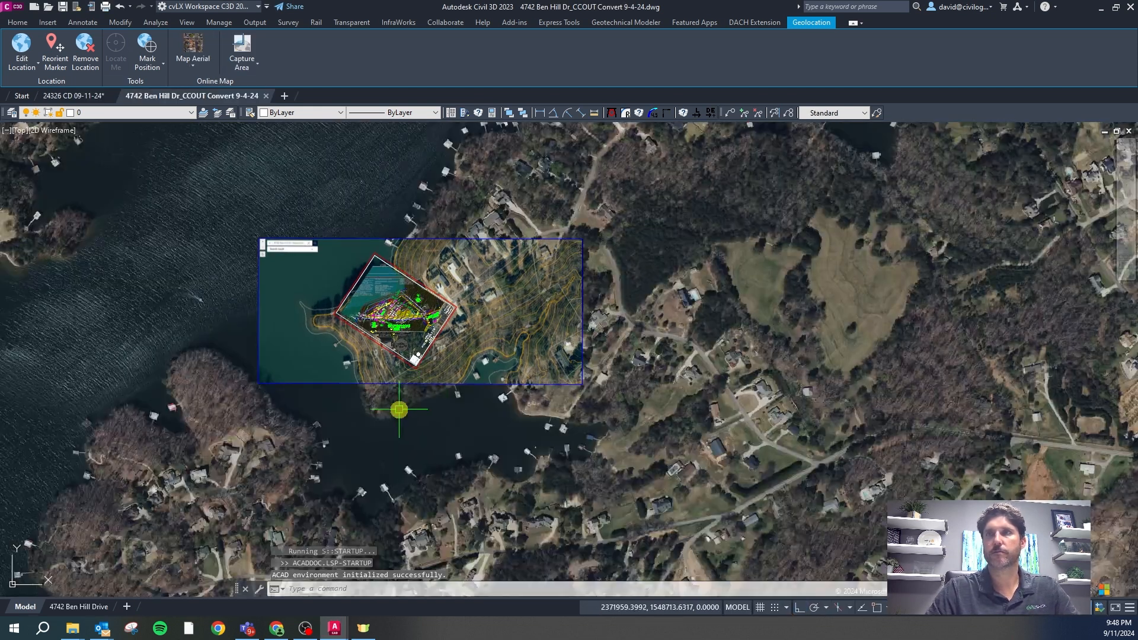
# Crossing-select the survey's site objects and COPYBASE them from base point 0,0
pyautogui.click(646, 445)
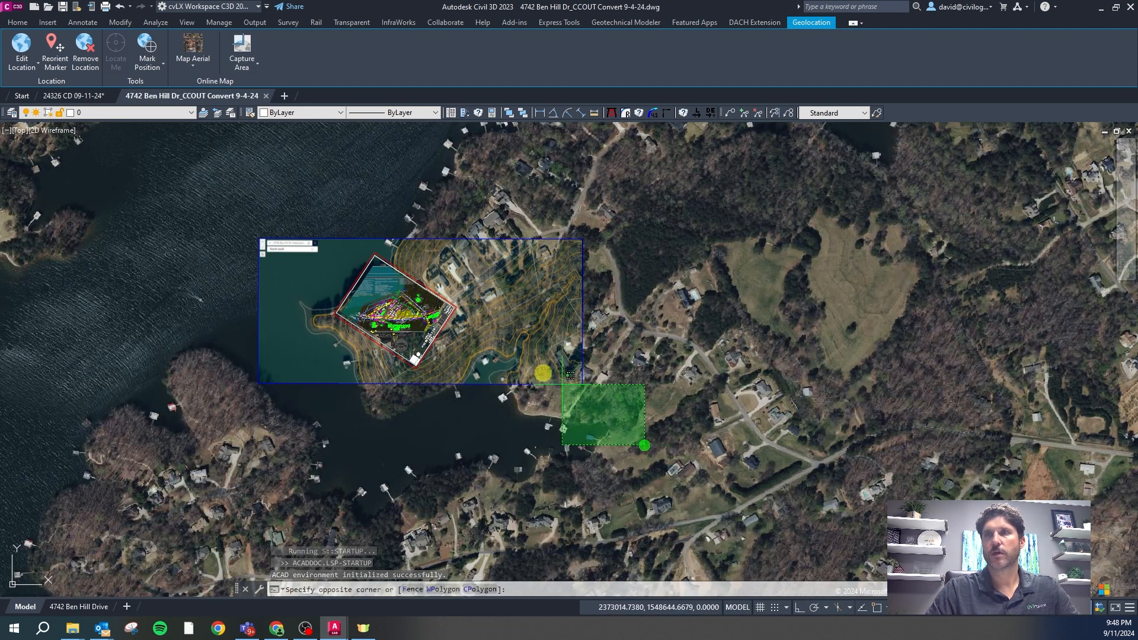
pyautogui.click(159, 193)
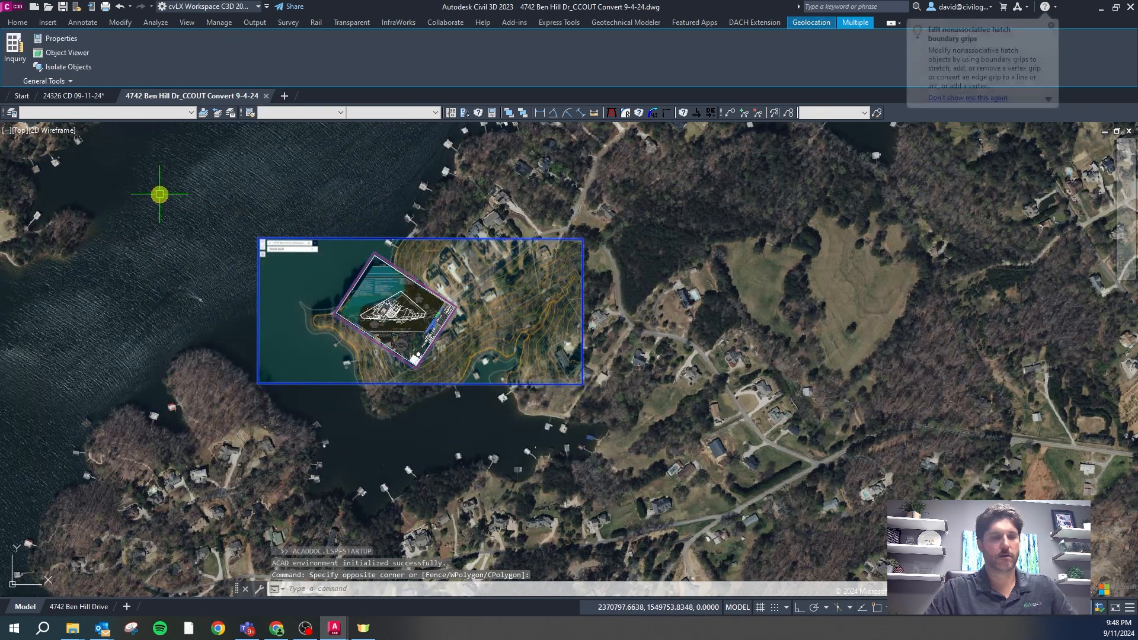
pyautogui.hotkey('ctrl', 'shift', 'c')
pyautogui.write('0,0')
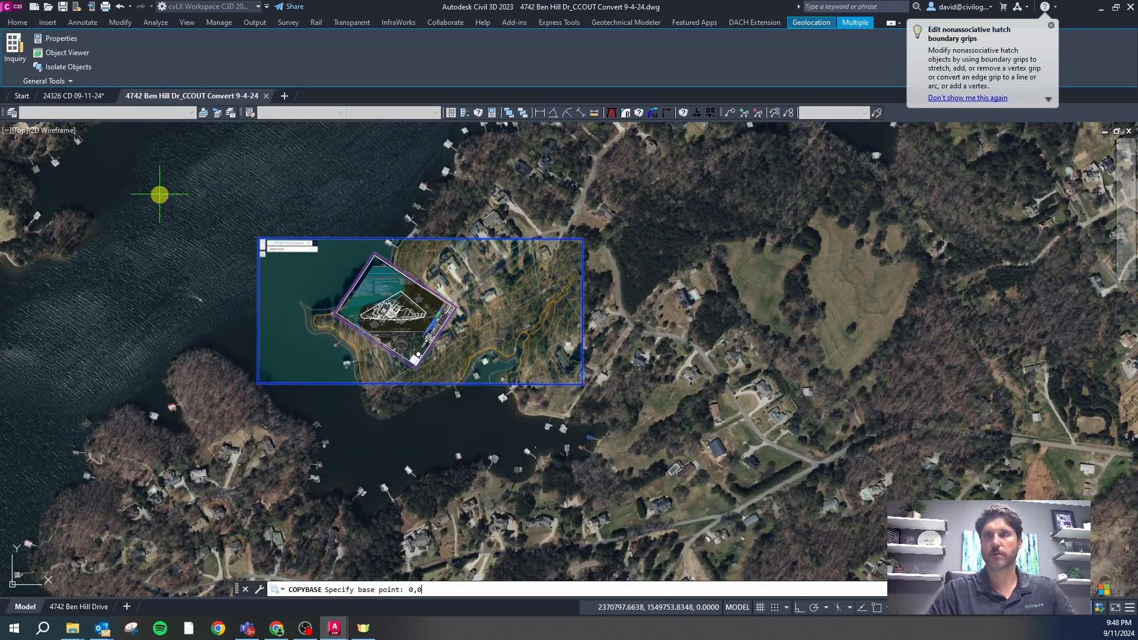
pyautogui.press('Return')
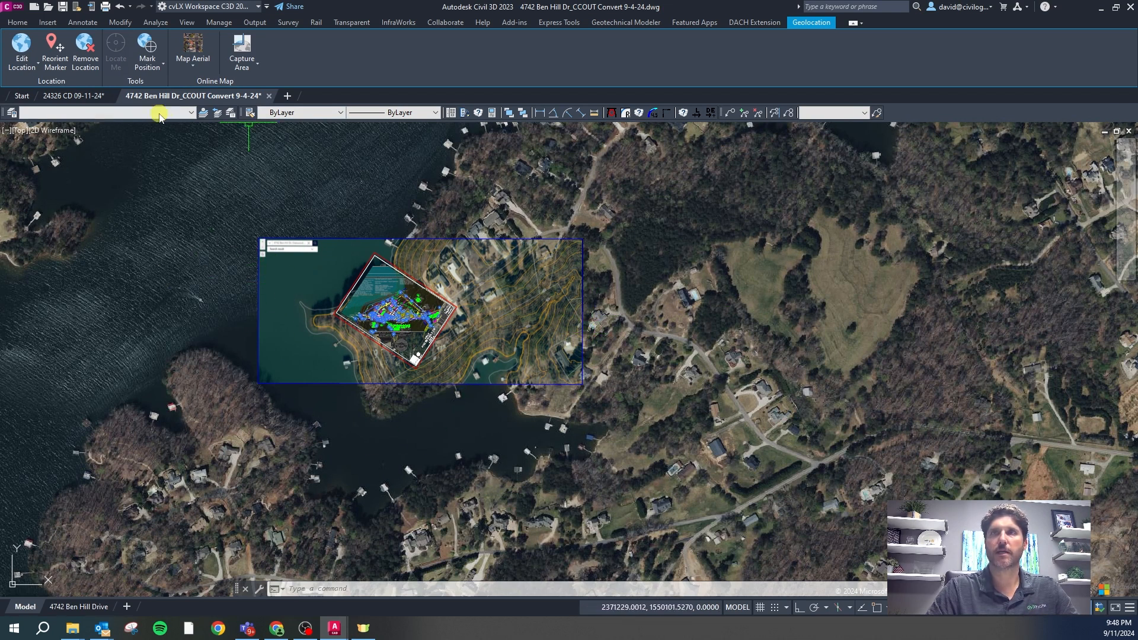
# Look through the survey's layer list without changing layers, then switch to 24326 CD 09-11-24
pyautogui.moveTo(81, 96)
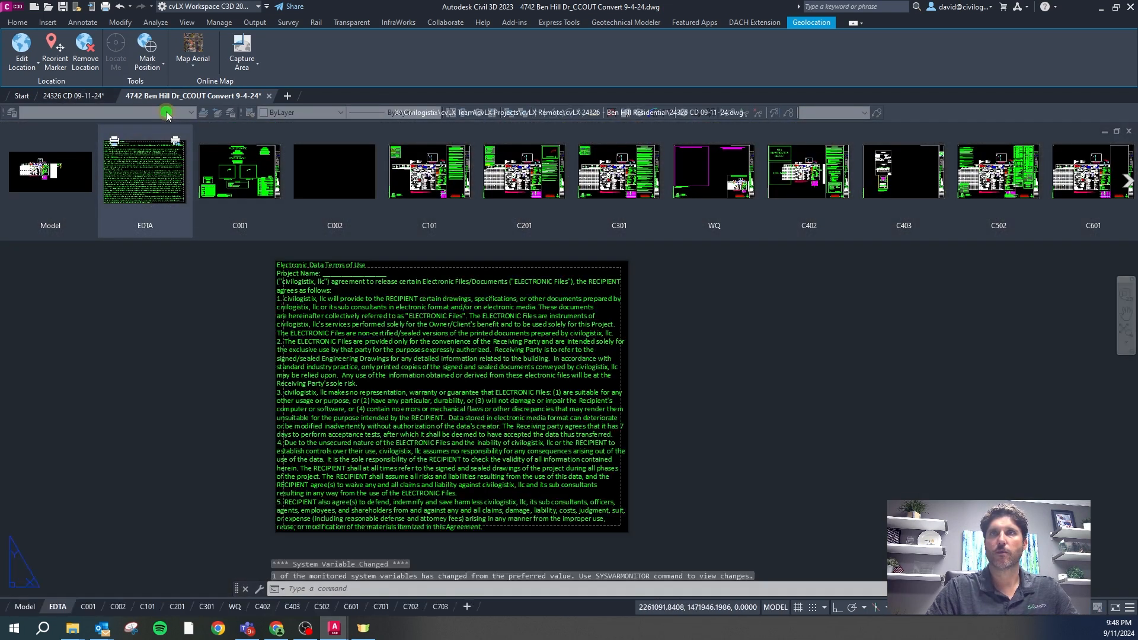
pyautogui.click(166, 114)
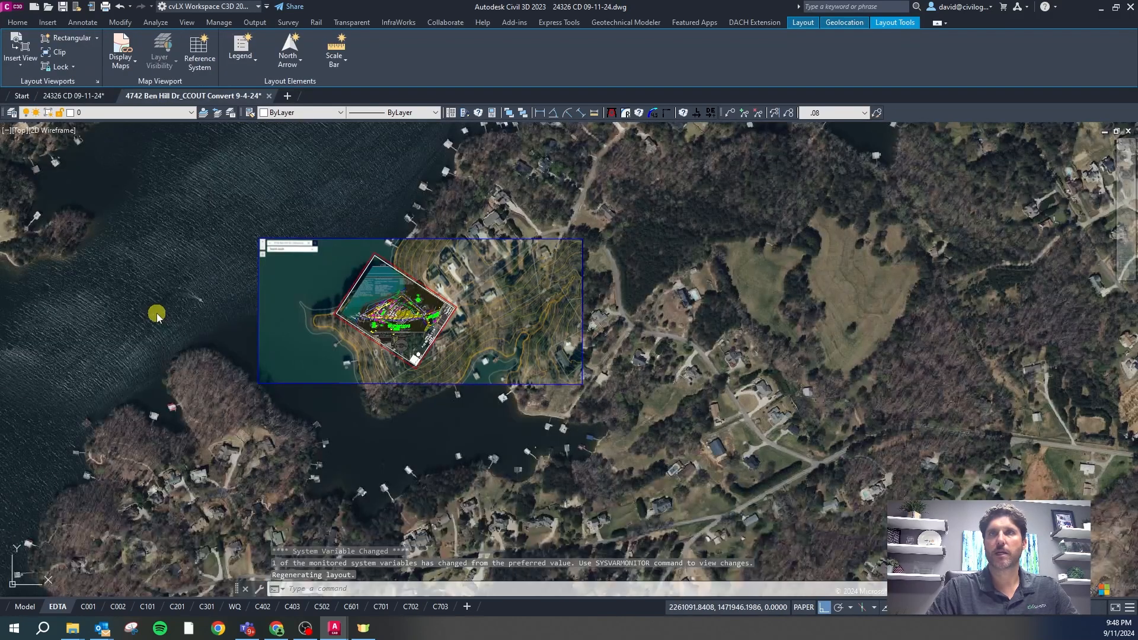
pyautogui.click(191, 113)
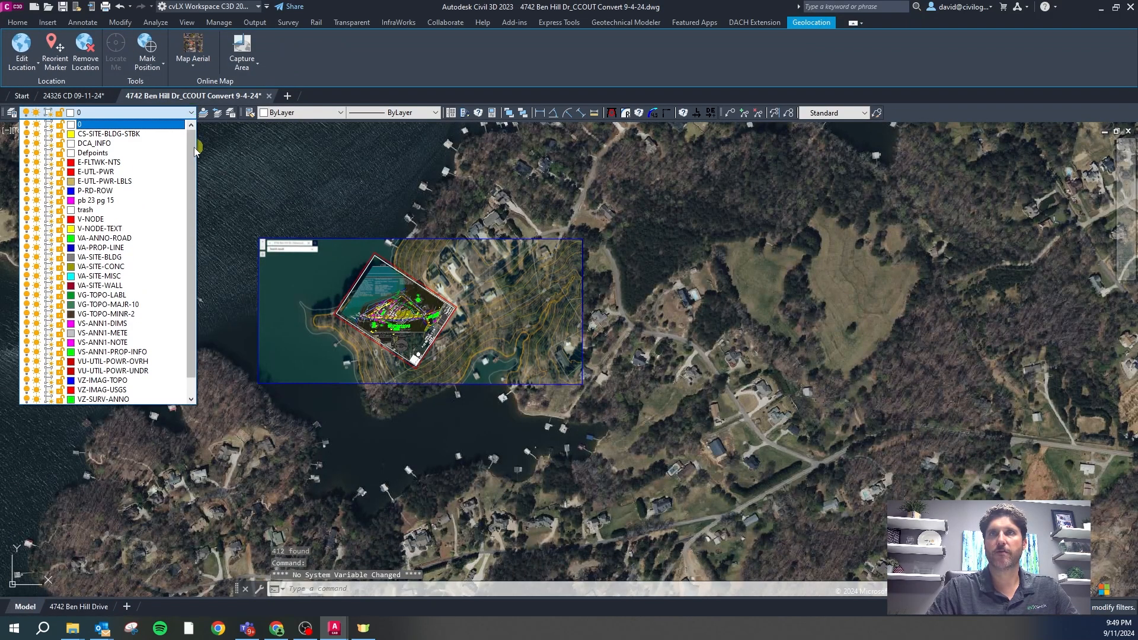
pyautogui.moveTo(192, 153)
pyautogui.mouseDown()
pyautogui.moveTo(193, 199)
pyautogui.moveTo(193, 161)
pyautogui.mouseUp()
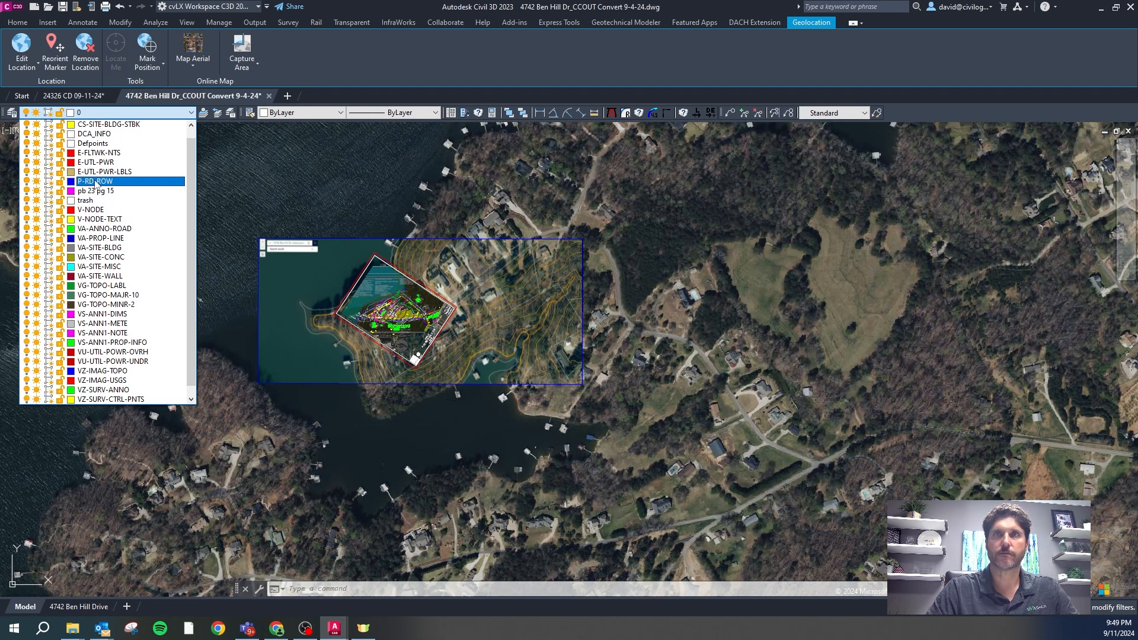
pyautogui.click(555, 430)
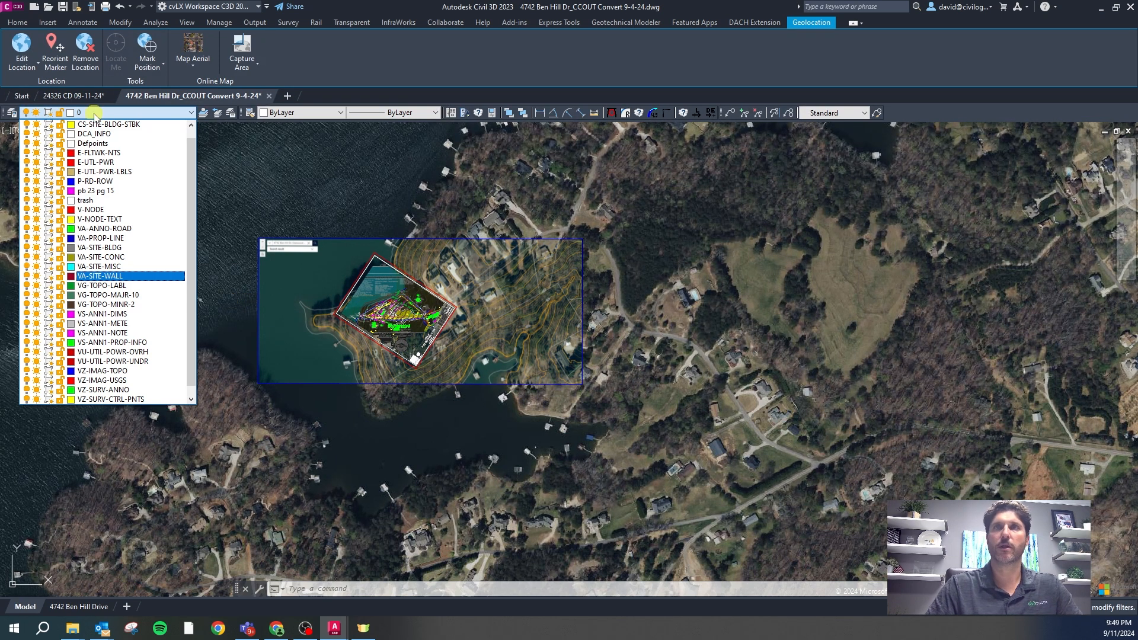
pyautogui.click(460, 201)
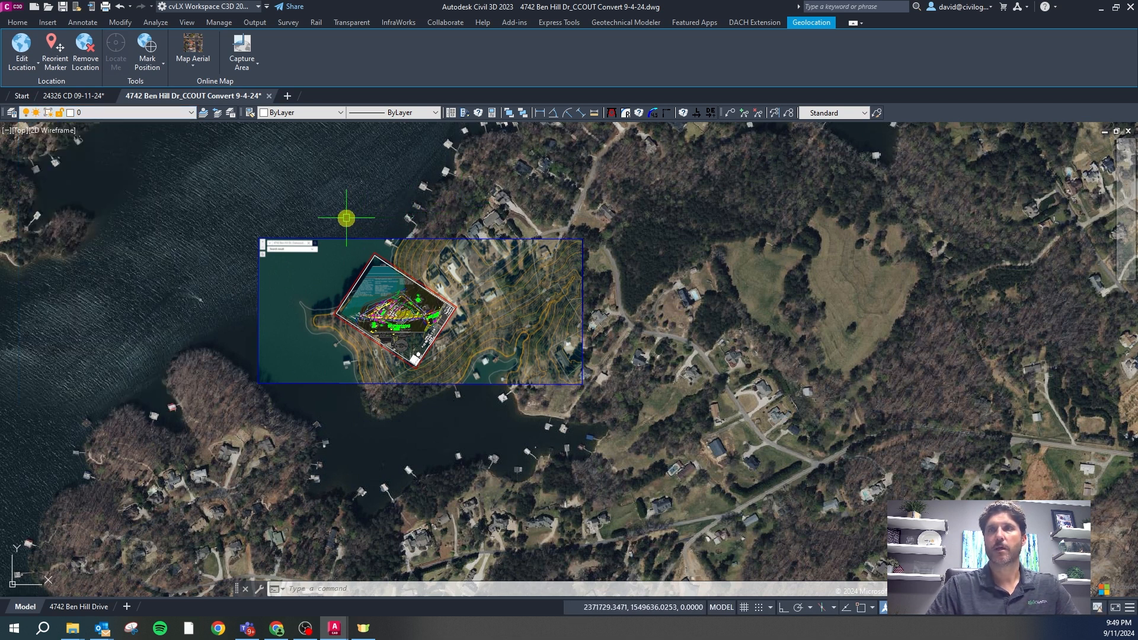
pyautogui.click(74, 96)
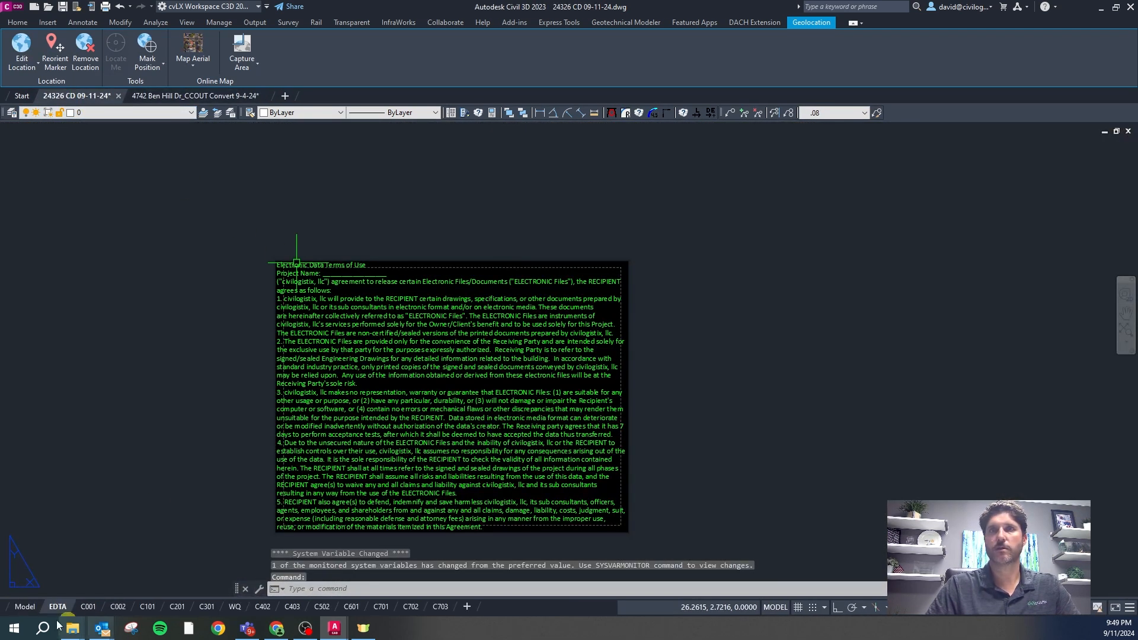
# In the 24326 CD model space, window-select the stray survey points and erase them
pyautogui.click(22, 606)
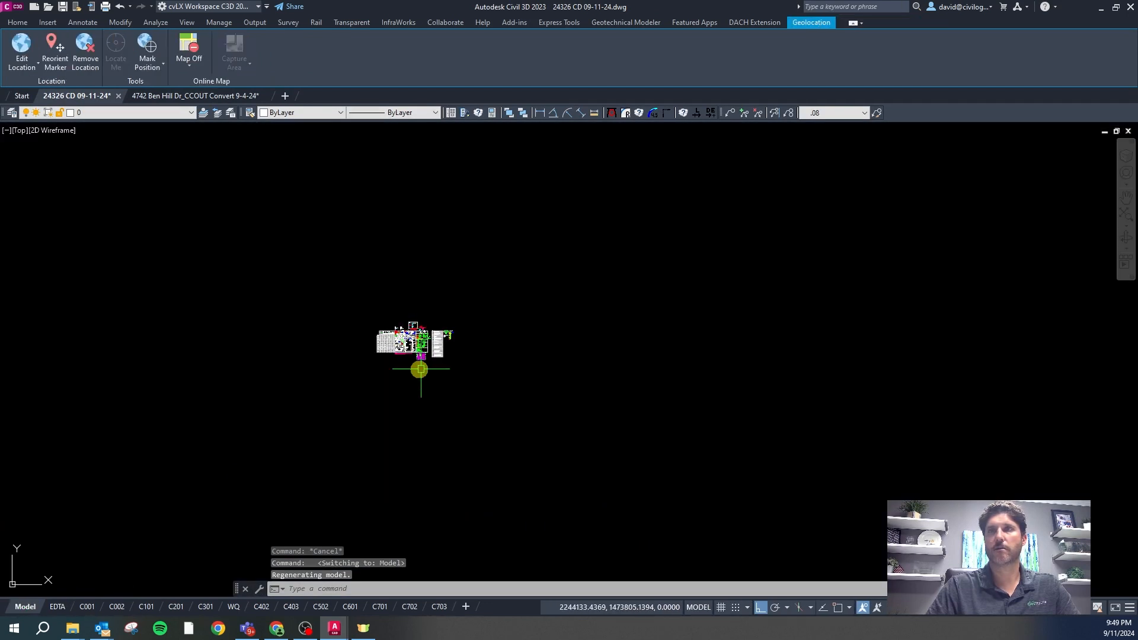
pyautogui.scroll(-3, 377, 389)
pyautogui.scroll(2, 399, 295)
pyautogui.scroll(-2, 386, 311)
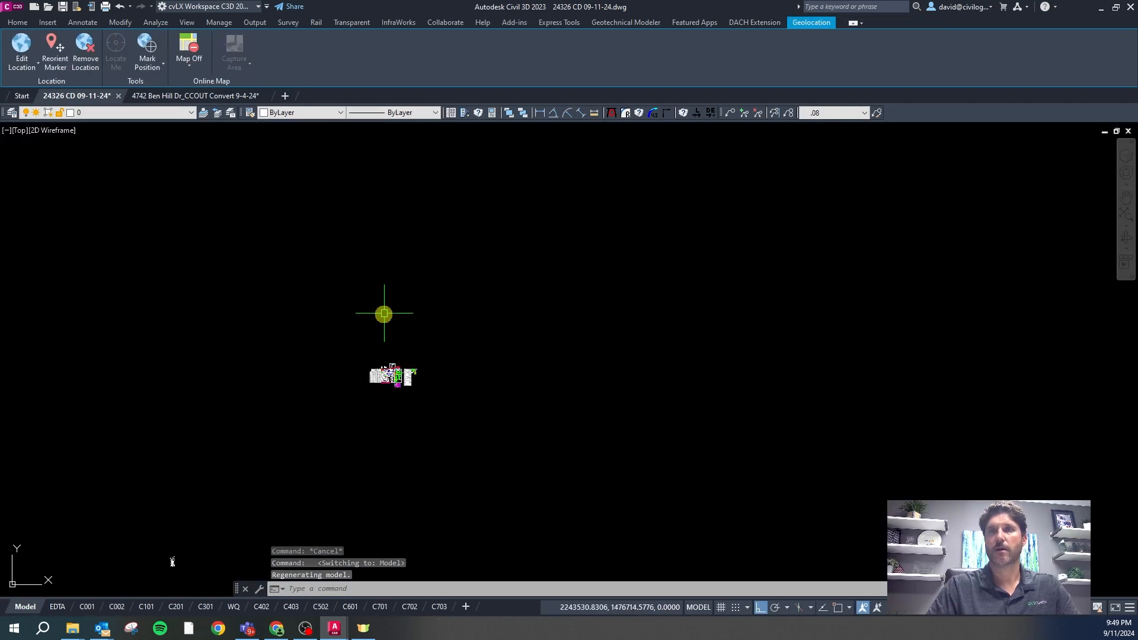
pyautogui.scroll(-3, 223, 458)
pyautogui.scroll(3, 194, 526)
pyautogui.scroll(-3, 225, 444)
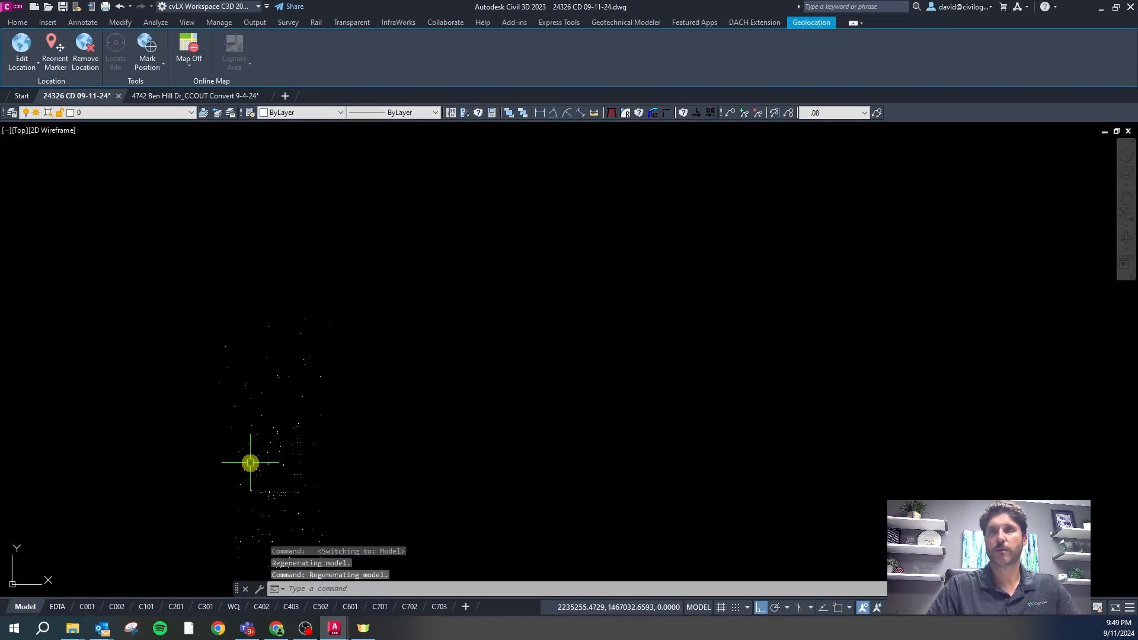
pyautogui.press('Escape')
pyautogui.press('Escape')
pyautogui.click(338, 396)
pyautogui.click(262, 318)
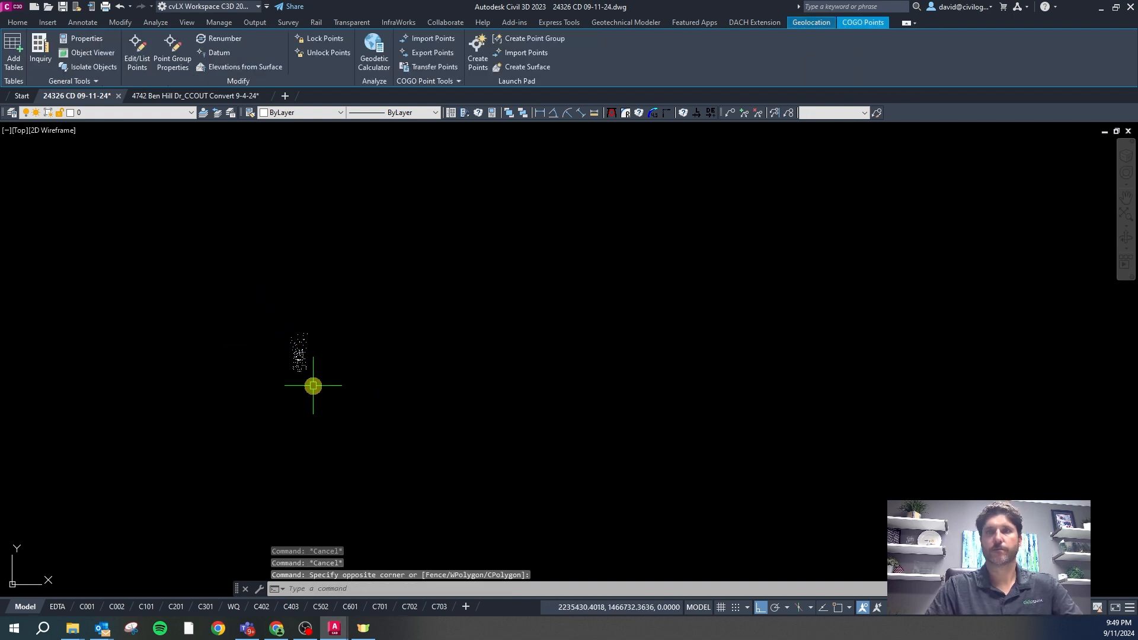
pyautogui.press('Delete')
# Purge unused registered applications with PURGEN
pyautogui.scroll(-2, 346, 335)
pyautogui.press('Escape')
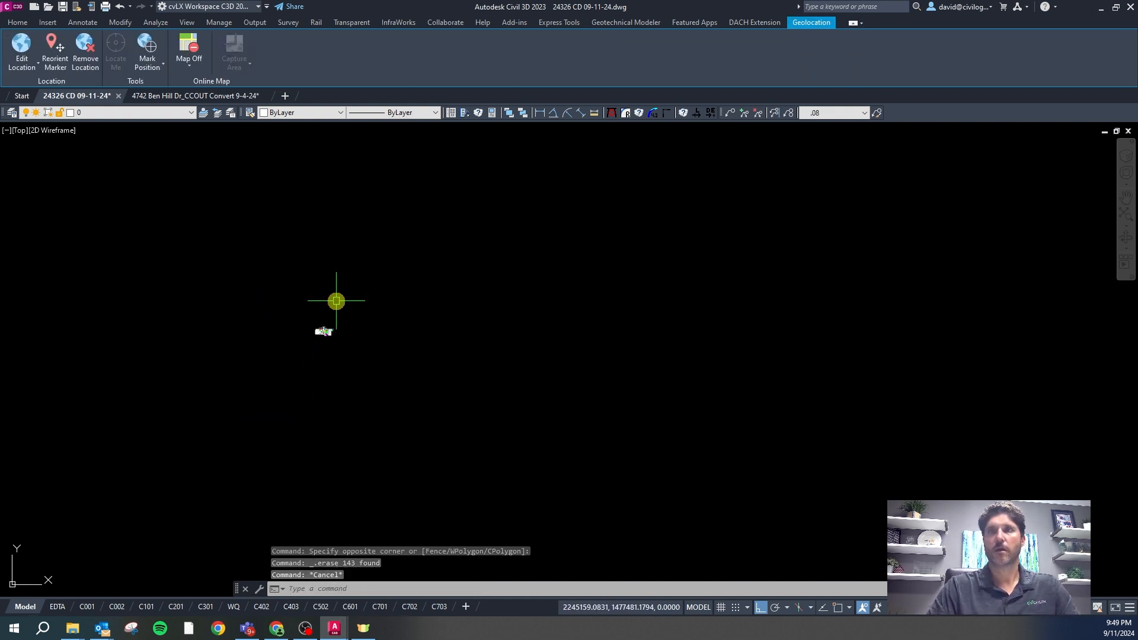
pyautogui.write('purgen')
pyautogui.press('Return')
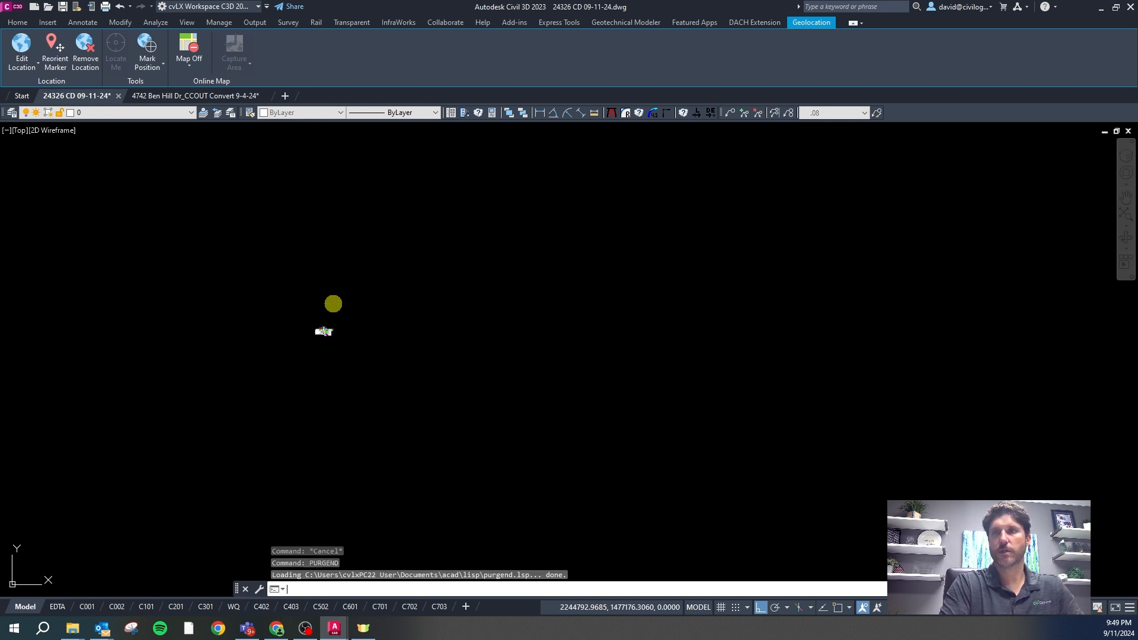
# Audit the drawing, fixing the errors found, then save it
pyautogui.write('audit')
pyautogui.press('Return')
pyautogui.write('y')
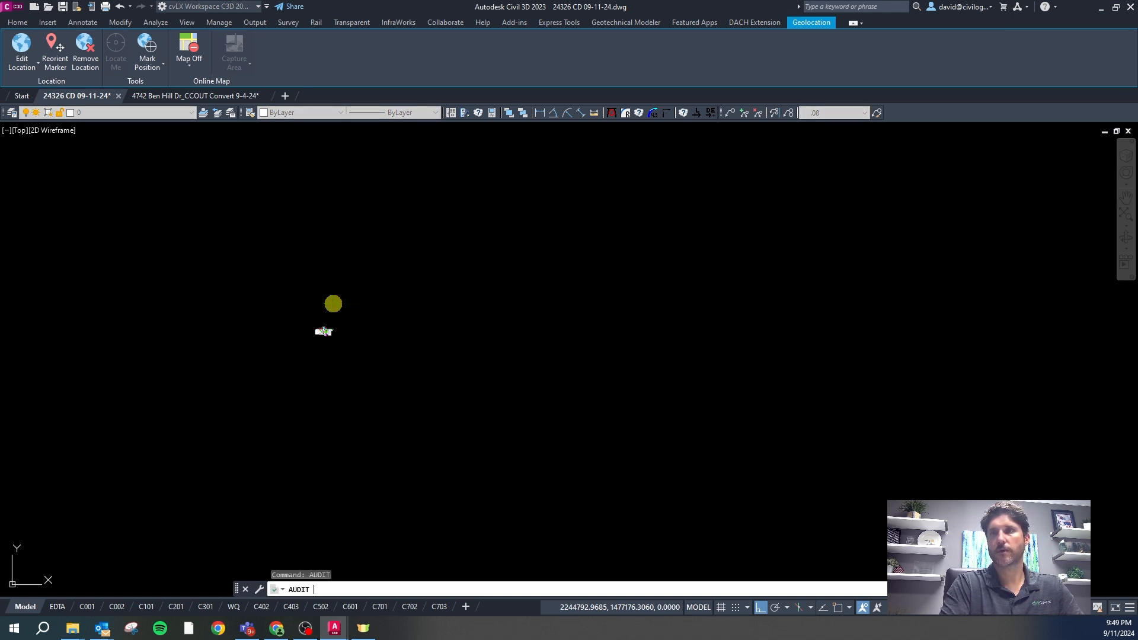
pyautogui.press('Return')
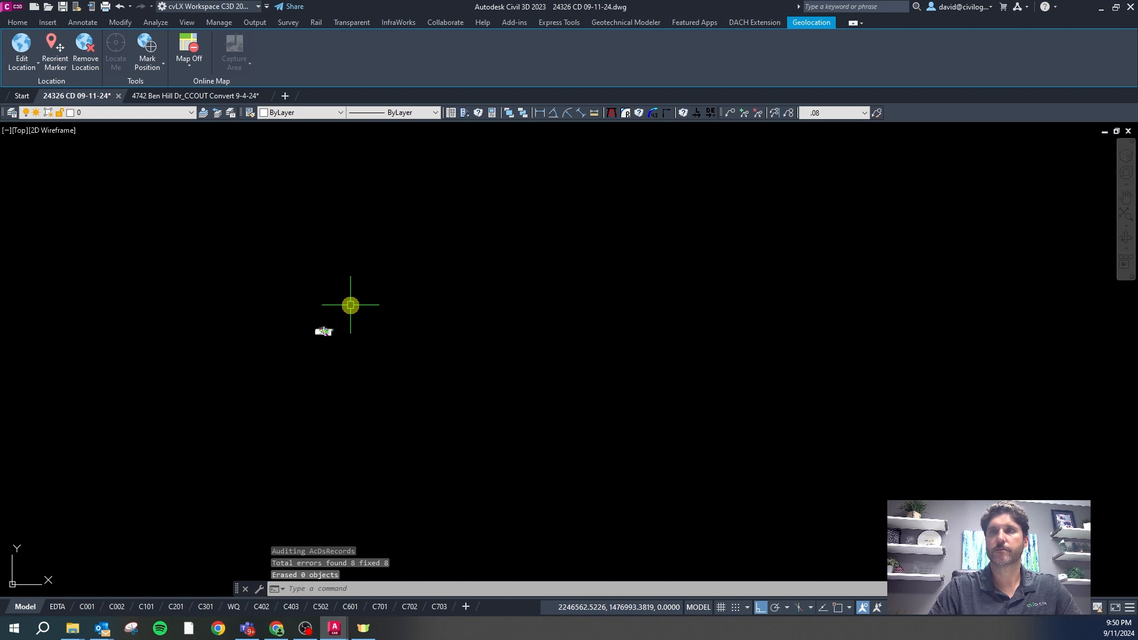
pyautogui.click(65, 7)
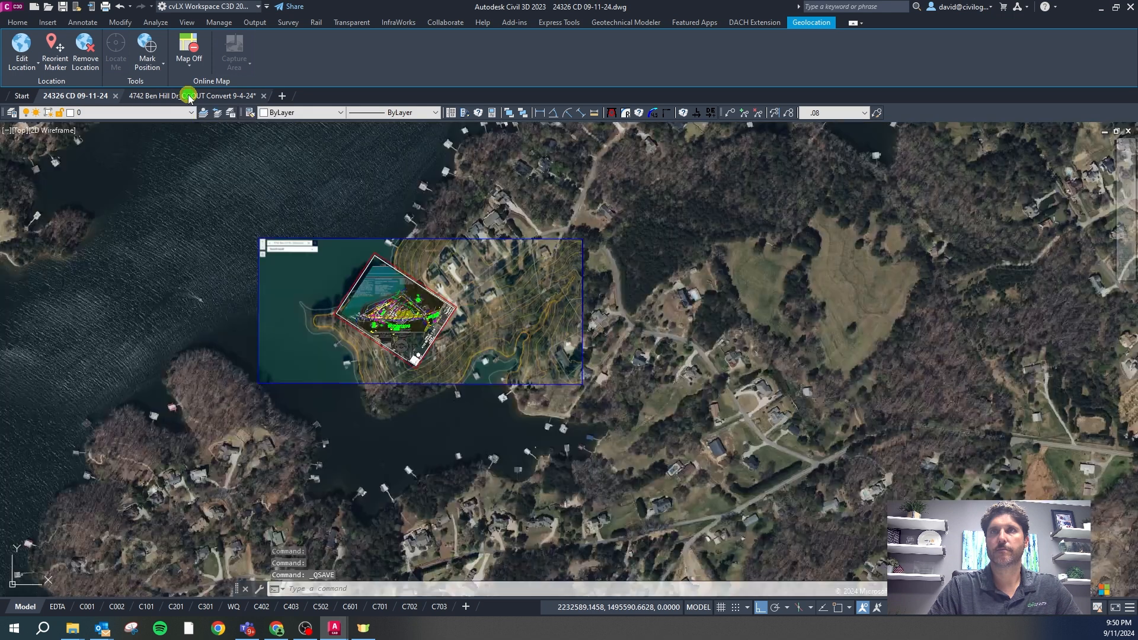
pyautogui.click(187, 94)
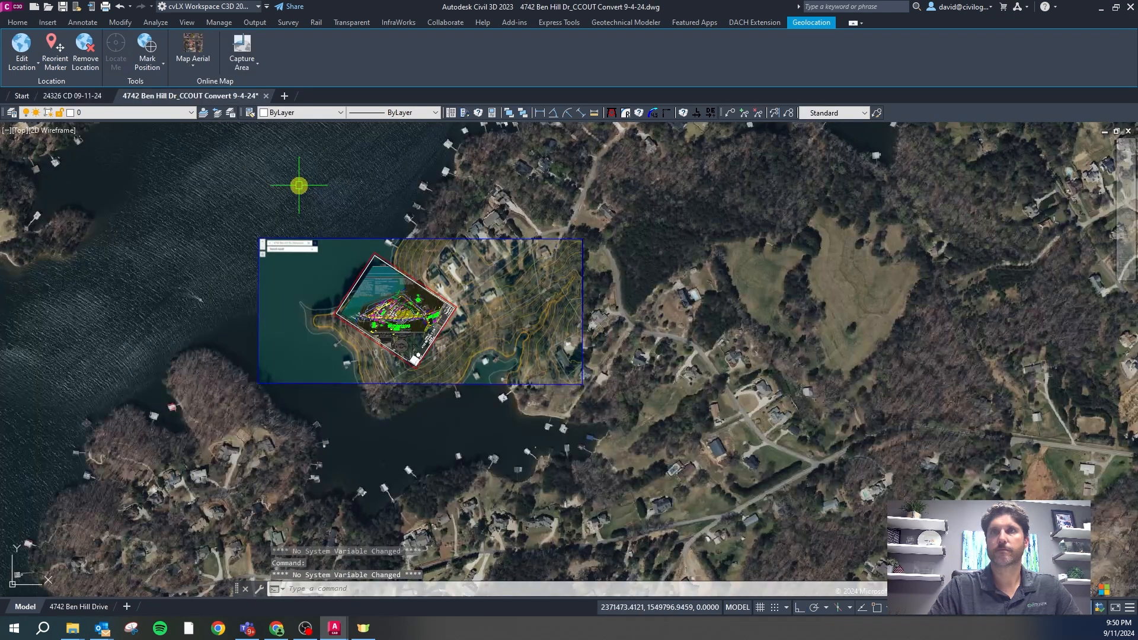
pyautogui.write('purge')
pyautogui.press('Return')
pyautogui.write('audit')
pyautogui.press('Return')
pyautogui.write('y')
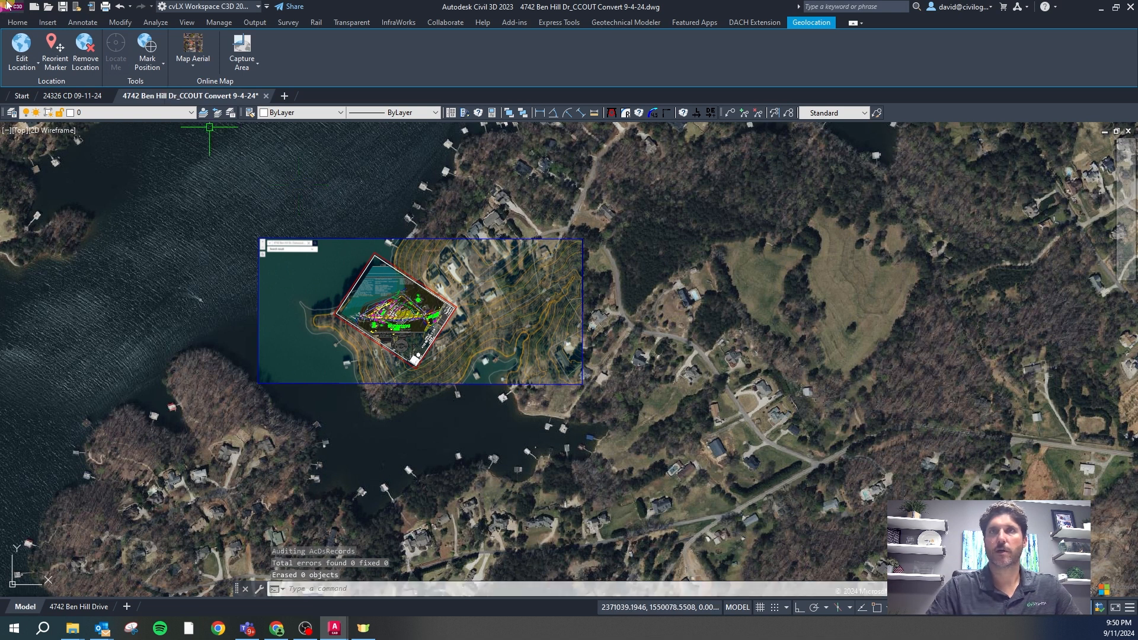
pyautogui.click(63, 7)
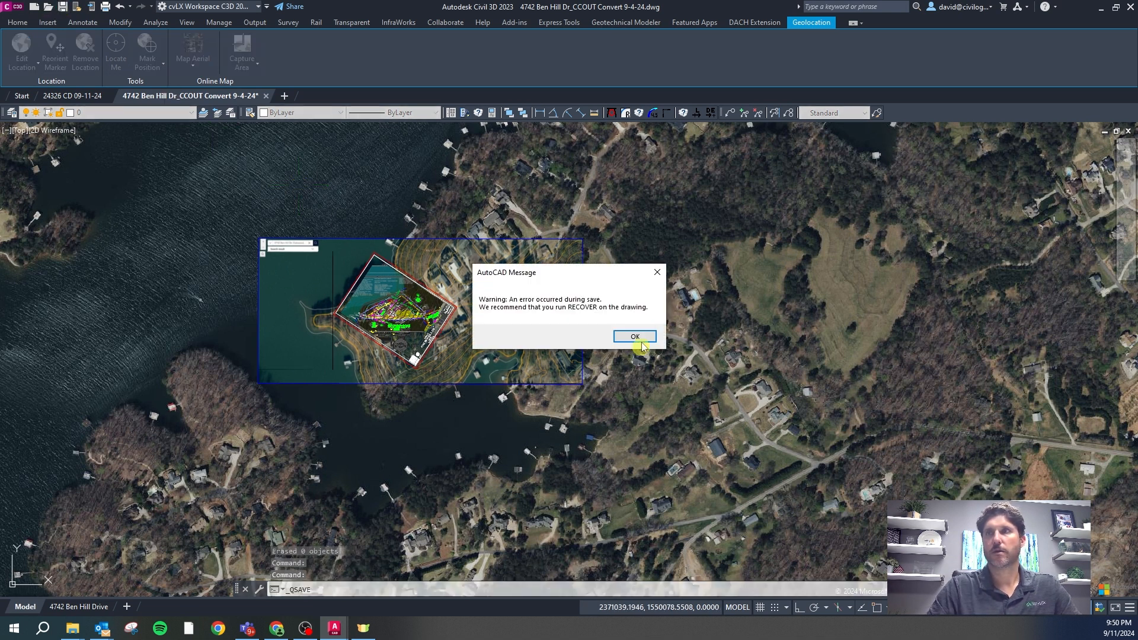
pyautogui.click(643, 336)
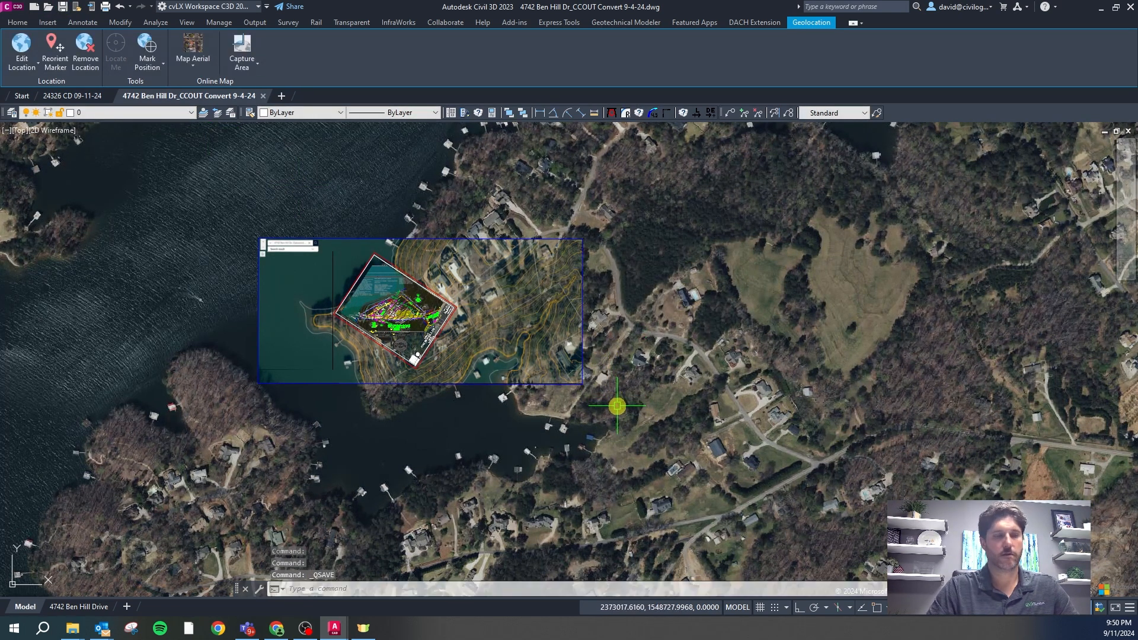
# Freeze the aerial image layer VZ-IMAG-USGS by picking it with ZX
pyautogui.write('zx')
pyautogui.press('Return')
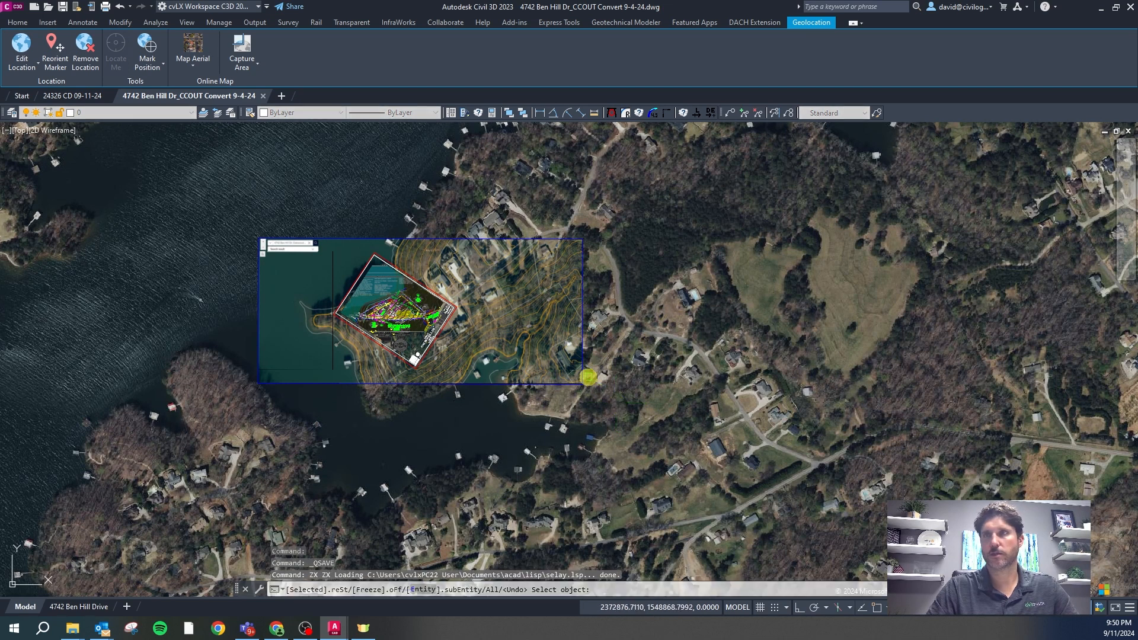
pyautogui.click(582, 383)
pyautogui.press('Escape')
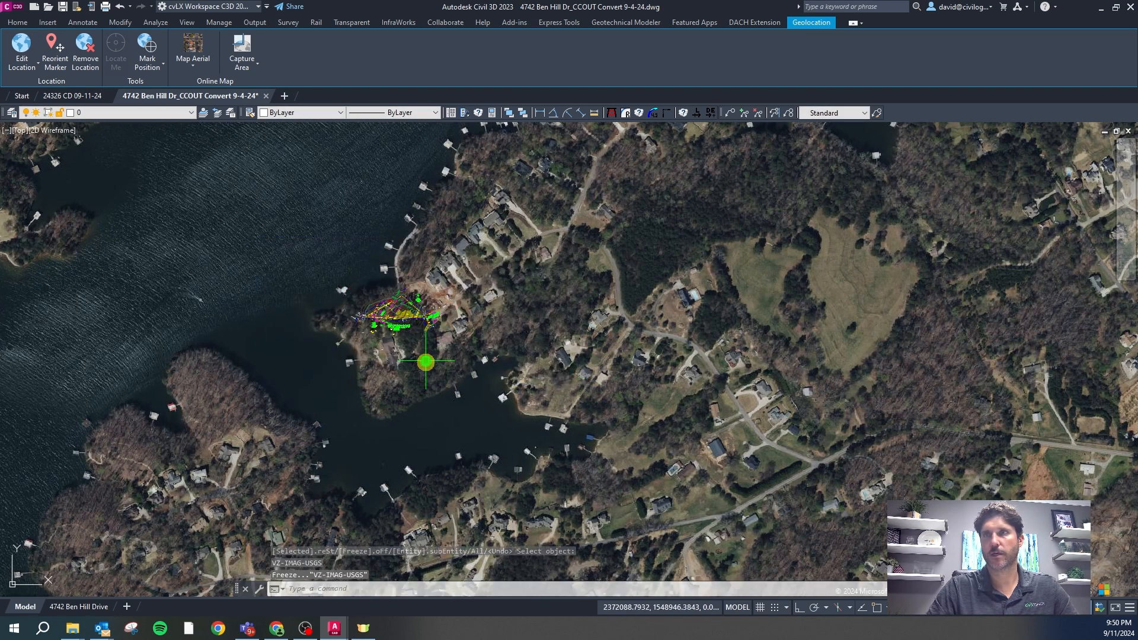
# Window-select the site hatch and linework and copy it with base point 0,0
pyautogui.click(577, 417)
pyautogui.click(101, 183)
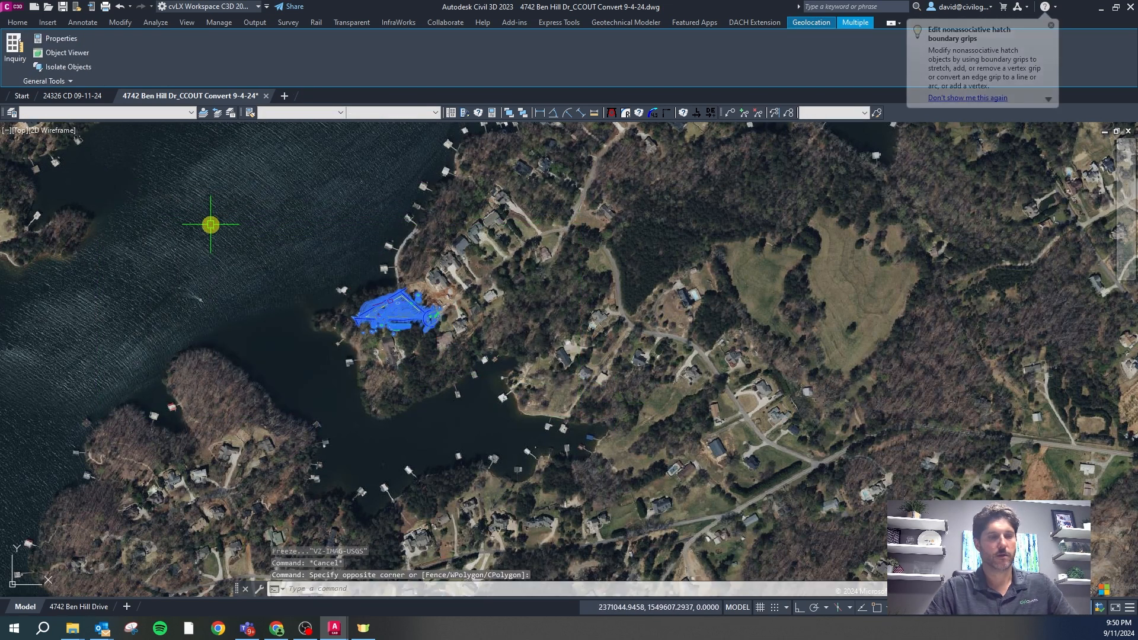
pyautogui.hotkey('ctrl', 'shift', 'c')
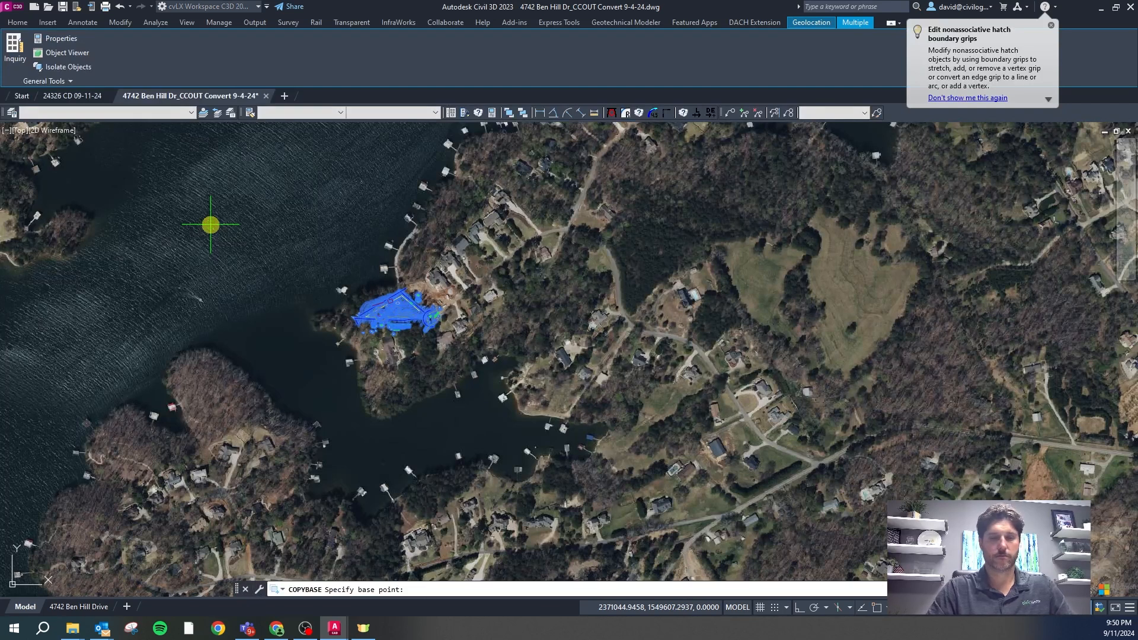
pyautogui.write('0,0')
pyautogui.press('Return')
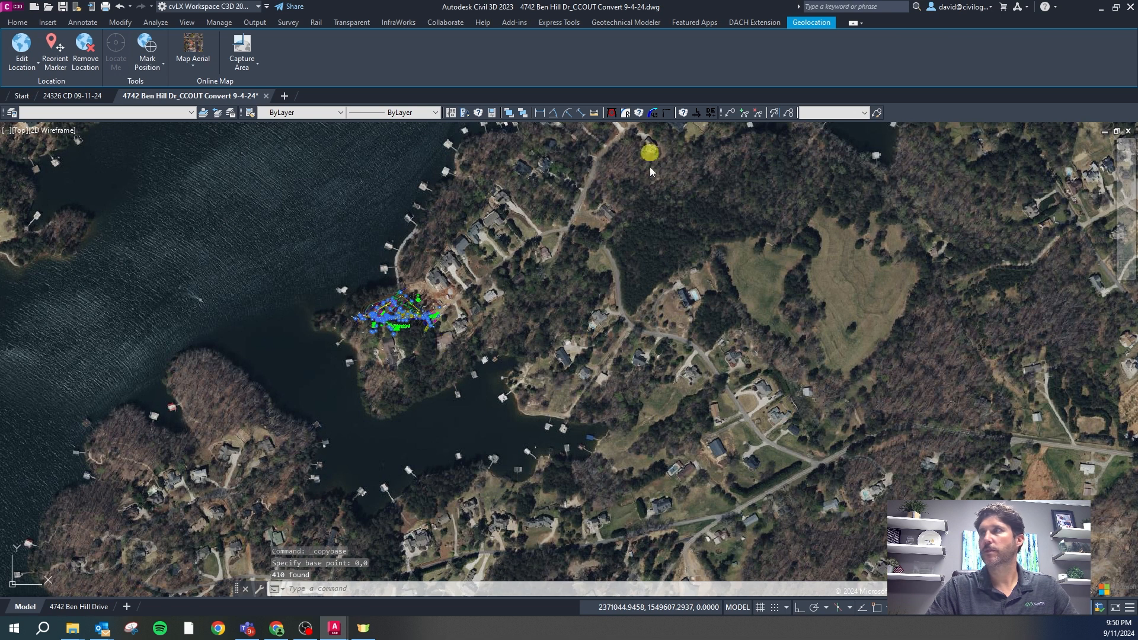
# Freeze the VZ-SURV-CTRL-PNTS layer from the Layer dropdown
pyautogui.scroll(10, 409, 306)
pyautogui.press('Escape')
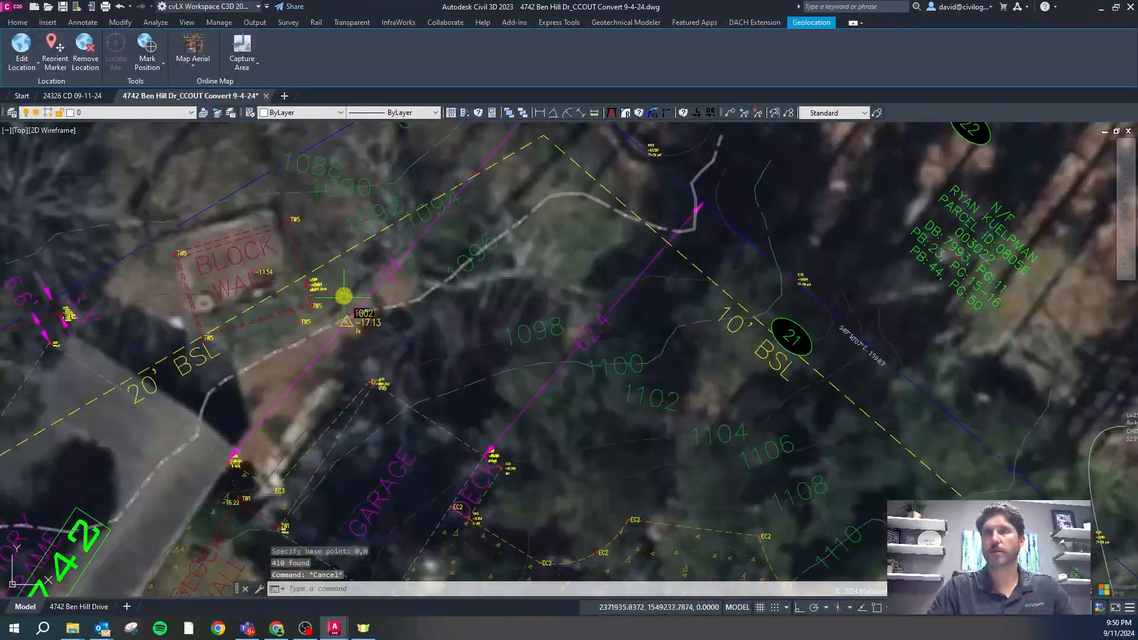
pyautogui.click(300, 321)
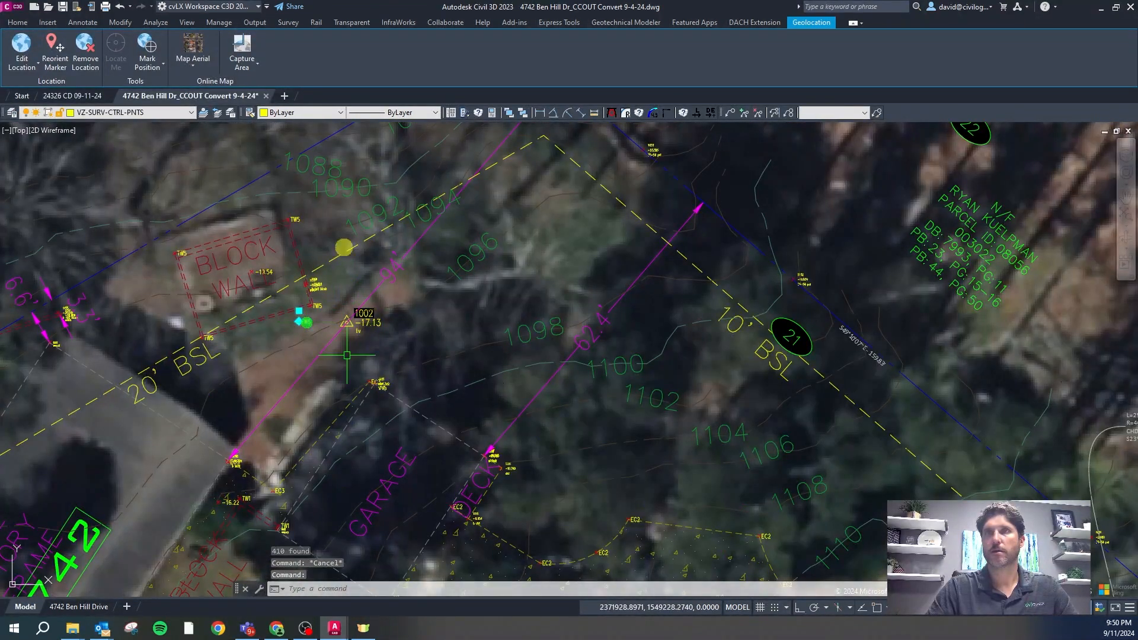
pyautogui.click(161, 113)
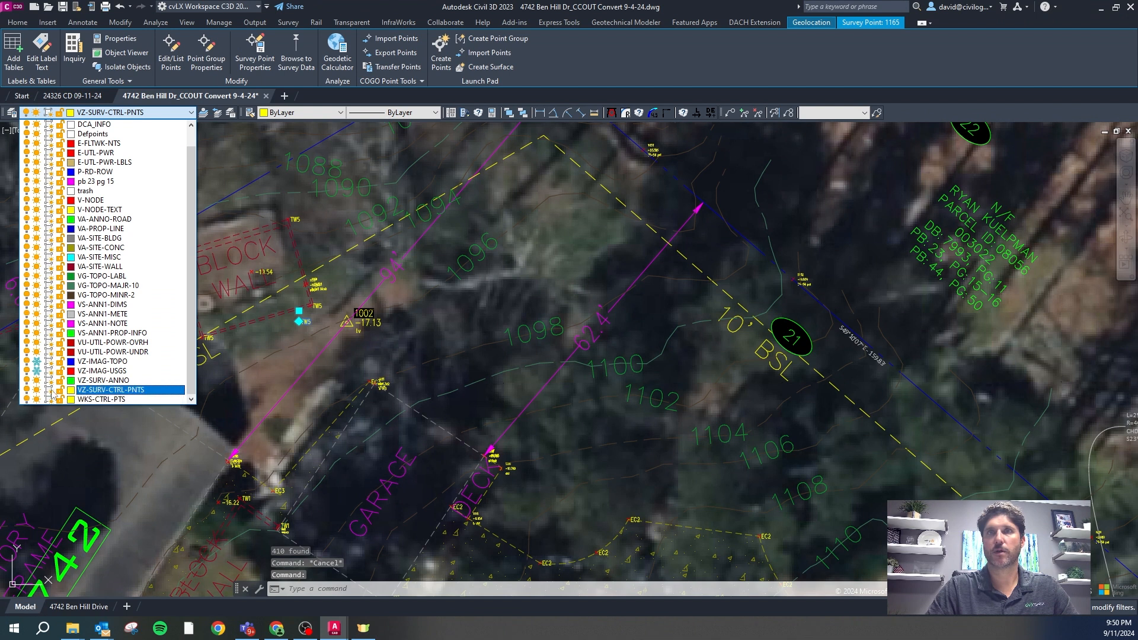
pyautogui.click(38, 390)
pyautogui.click(386, 299)
# Restore the previous layer state to thaw the imagery layers, then refreeze VZ-SURV-CTRL-PNTS
pyautogui.scroll(-10, 352, 248)
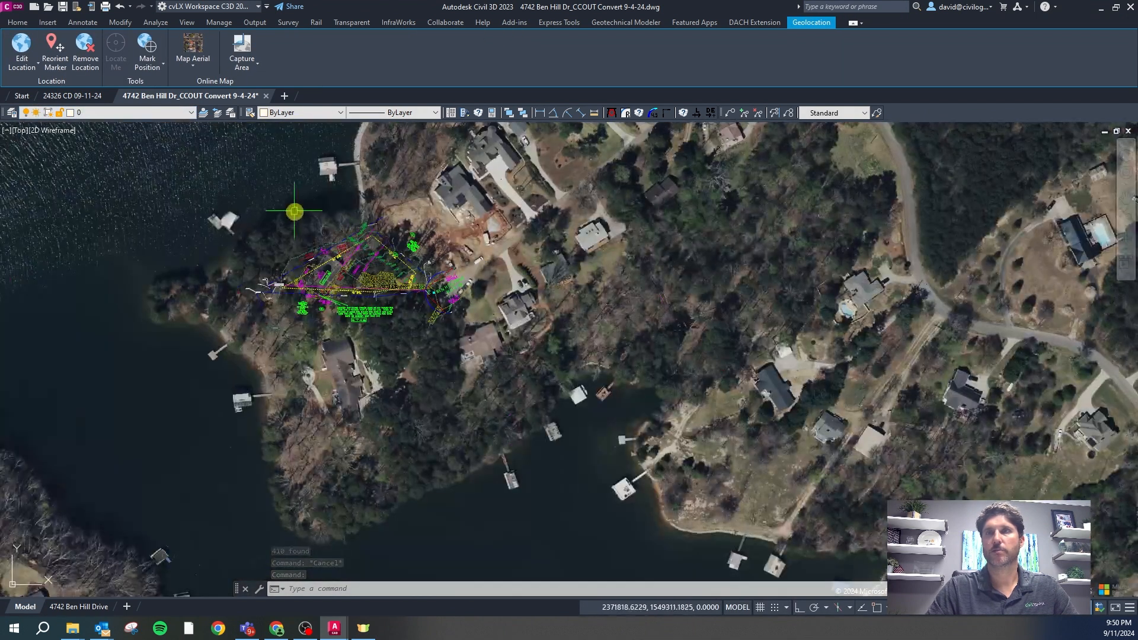
pyautogui.rightClick(319, 226)
pyautogui.moveTo(335, 361)
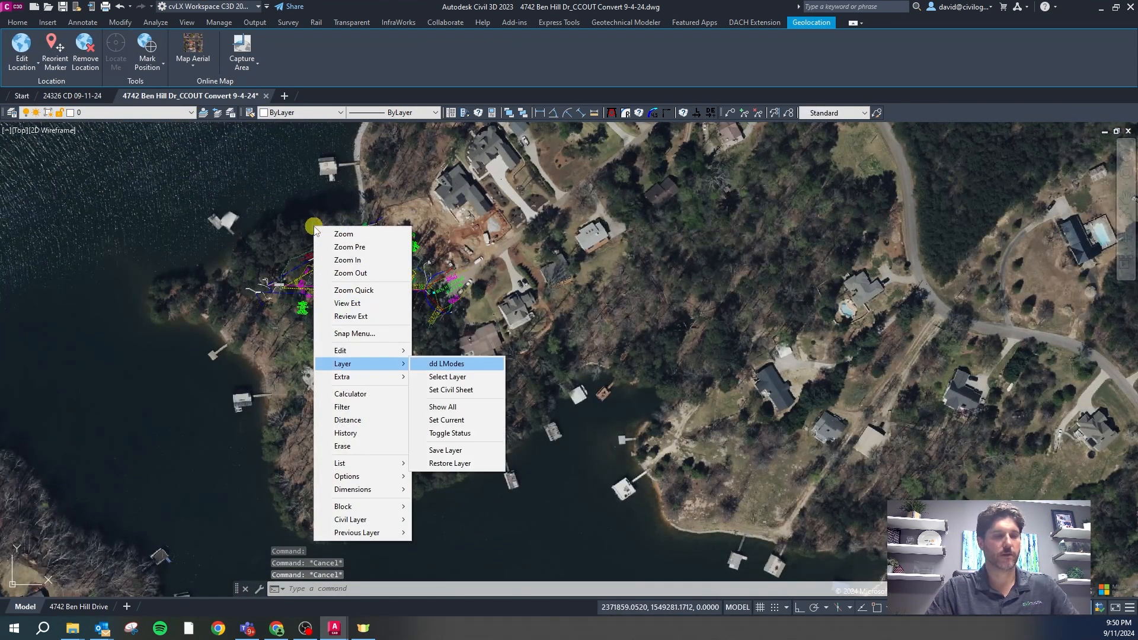
pyautogui.click(465, 363)
pyautogui.click(191, 112)
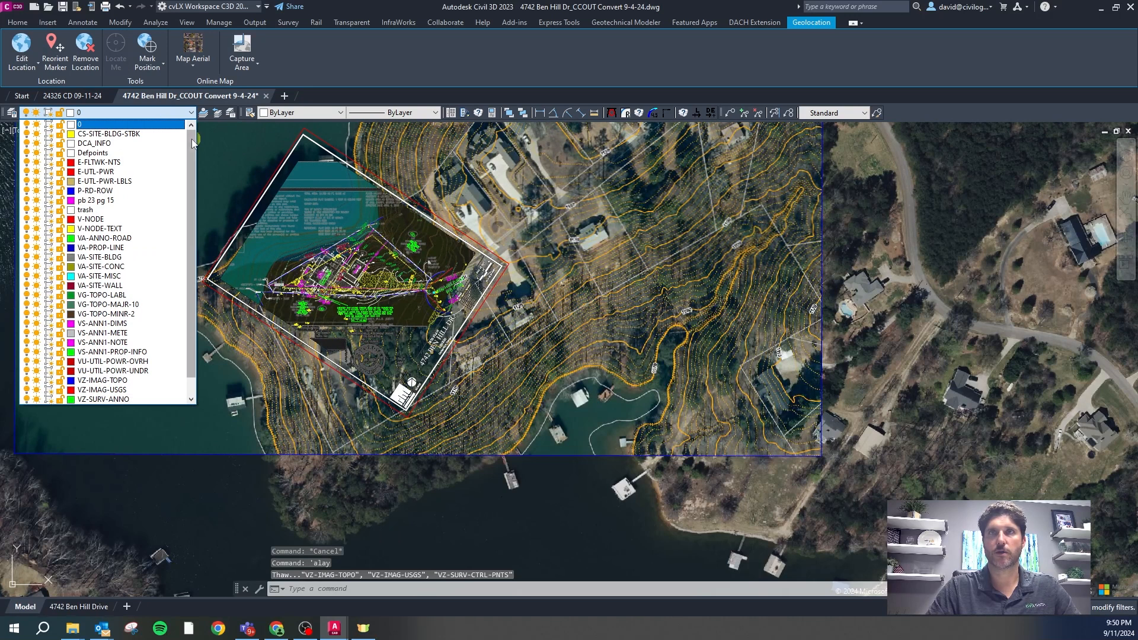
pyautogui.scroll(-1, 193, 144)
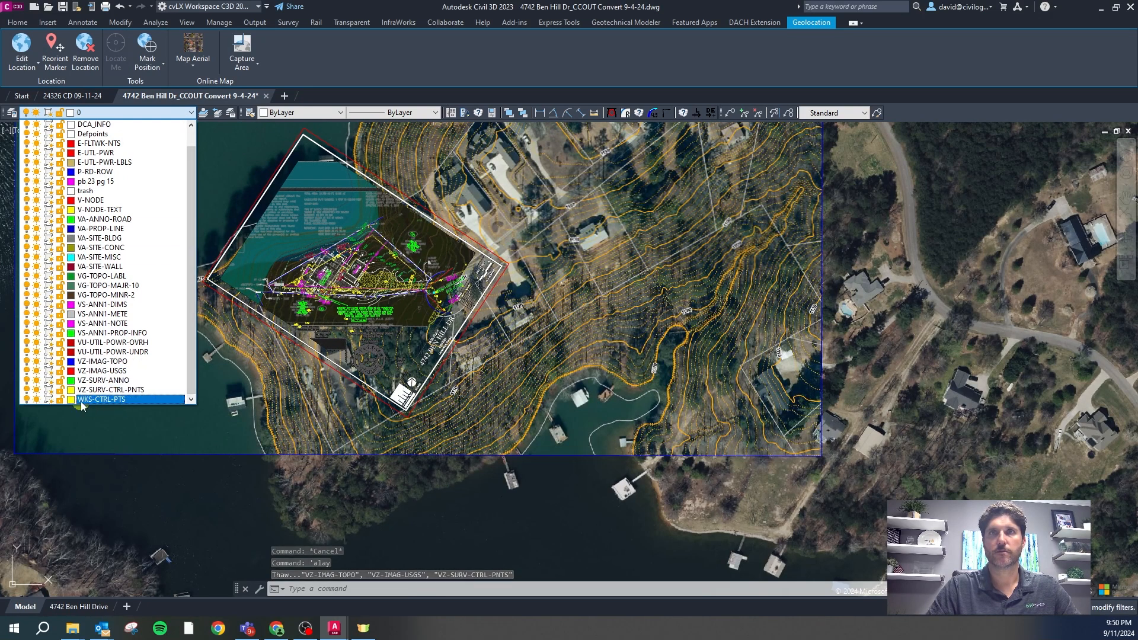
pyautogui.click(37, 390)
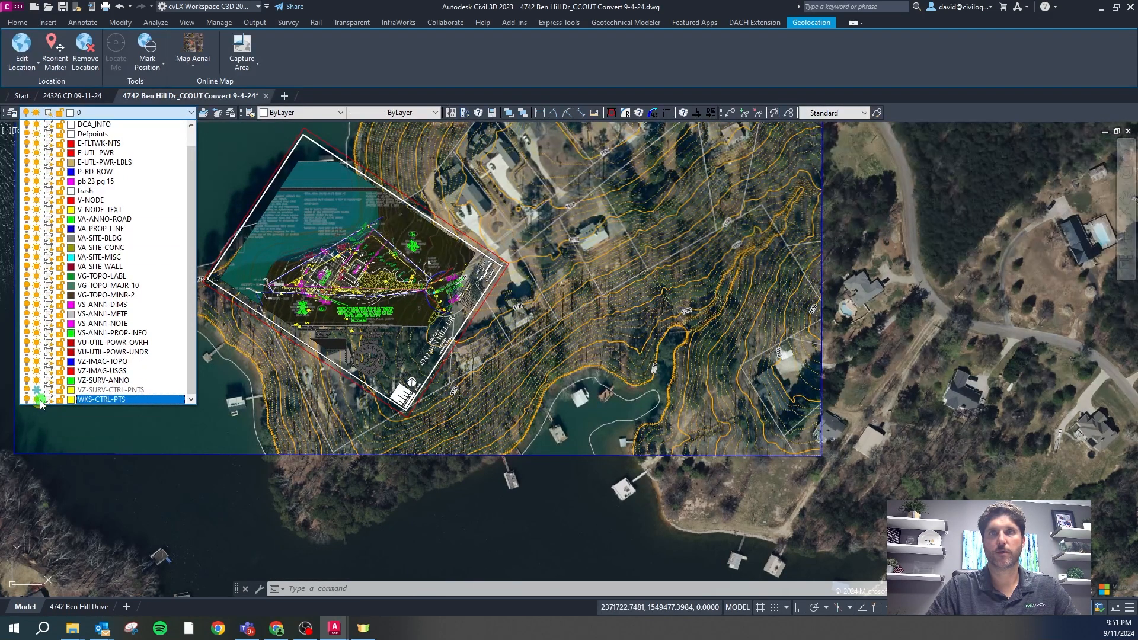
pyautogui.click(373, 502)
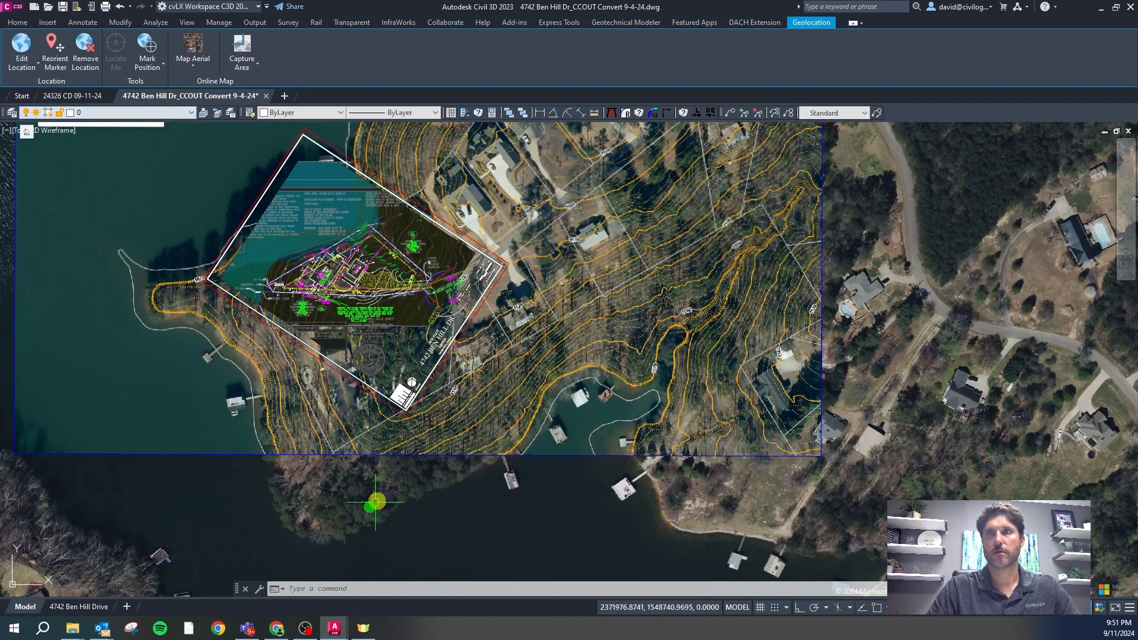
# Window-select all the drawing objects
pyautogui.scroll(-2, 407, 449)
pyautogui.click(720, 501)
pyautogui.click(119, 190)
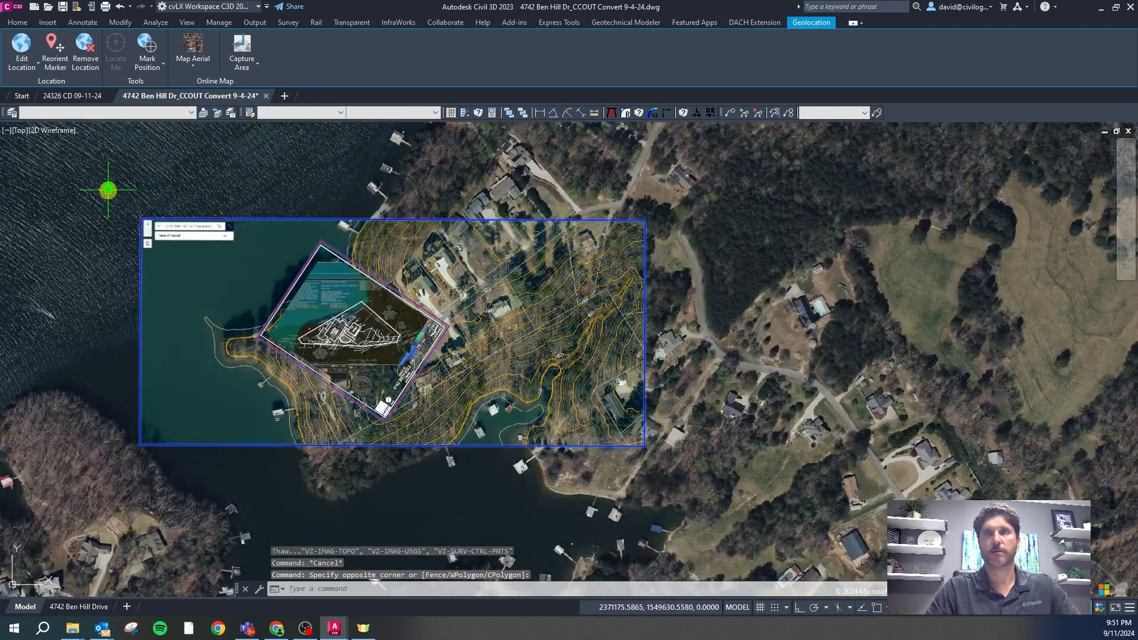
# Copy the 220 selected objects with base point 0,0, dismissing the save error
pyautogui.hotkey('ctrl', 'shift', 'c')
pyautogui.write('0')
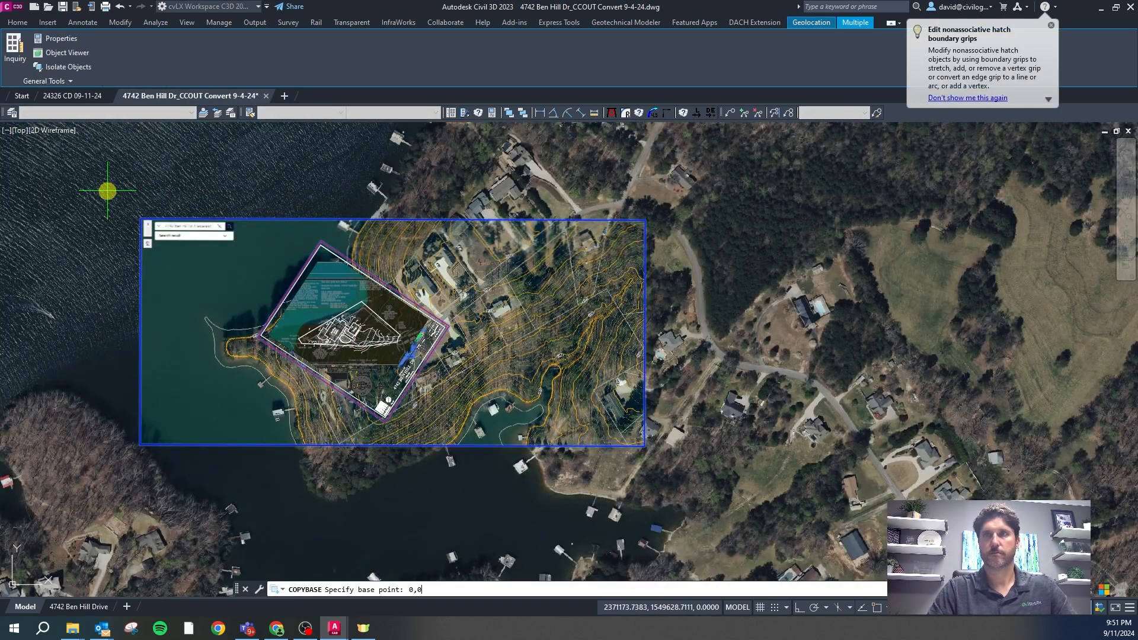
pyautogui.write(',0')
pyautogui.press('Return')
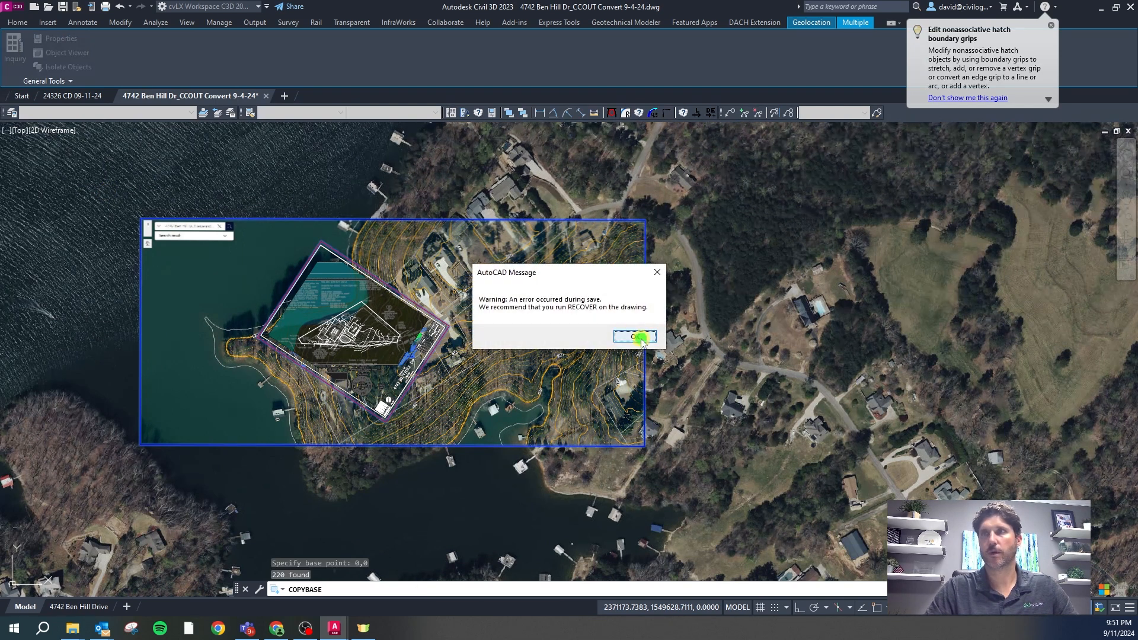
pyautogui.click(635, 337)
pyautogui.press('Escape')
pyautogui.press('Escape')
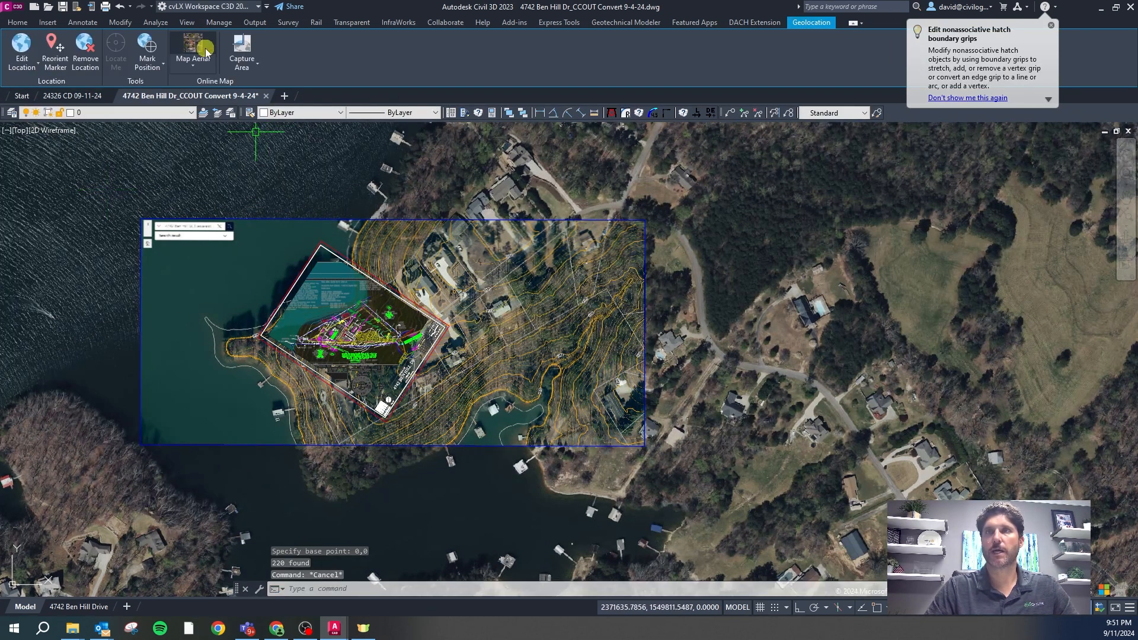
# Close the Ben Hill survey drawing, saving changes and dismissing the warning
pyautogui.click(267, 96)
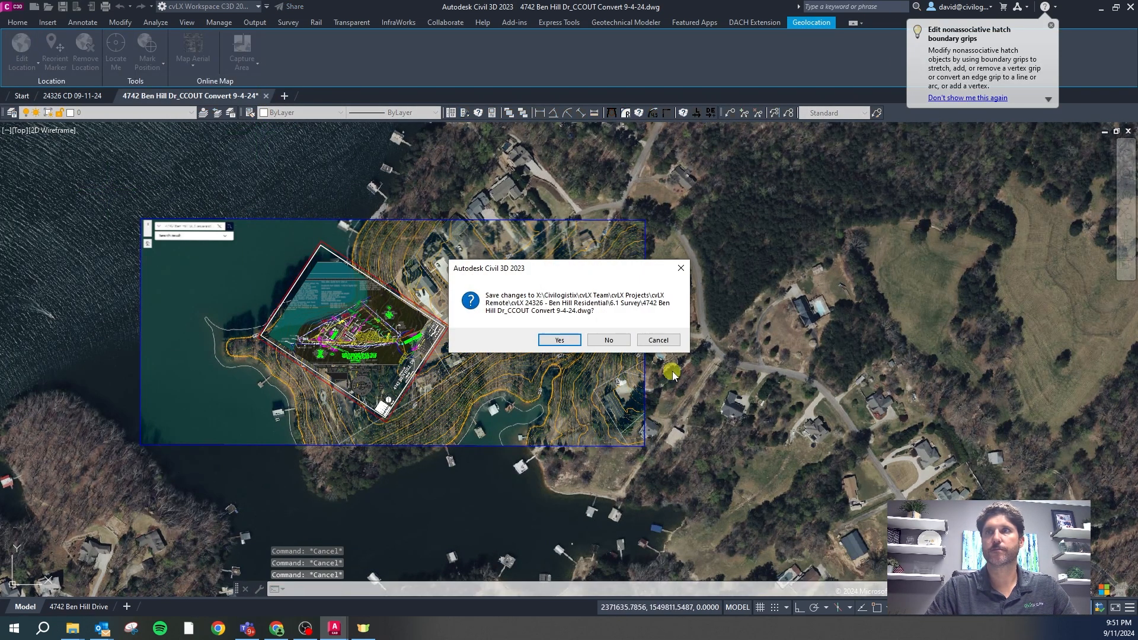
pyautogui.click(560, 340)
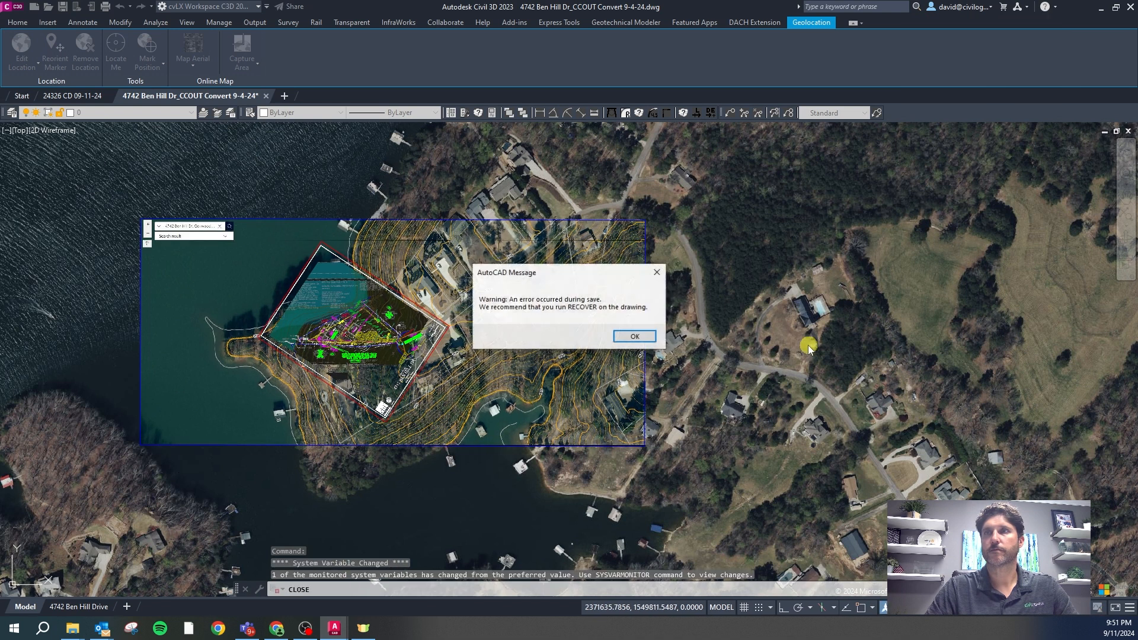
pyautogui.click(635, 337)
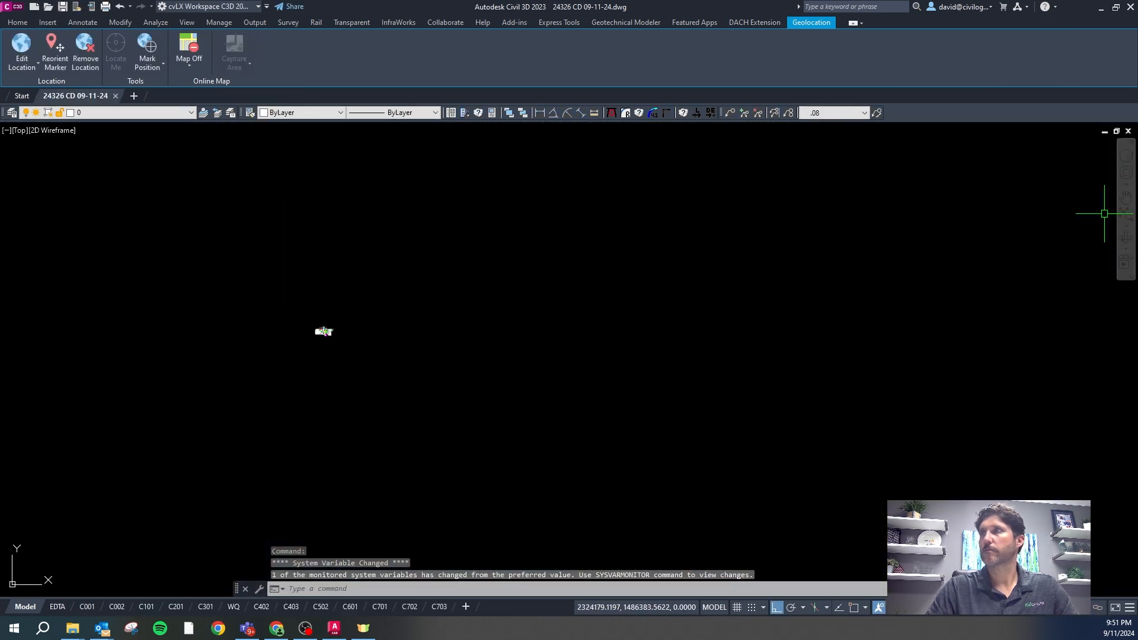
# Drag the Ben Hill survey DWG from the 6.1 Survey folder into the 24326 CD drawing
pyautogui.moveTo(1137, 101); pyautogui.dragTo(1033, 102)
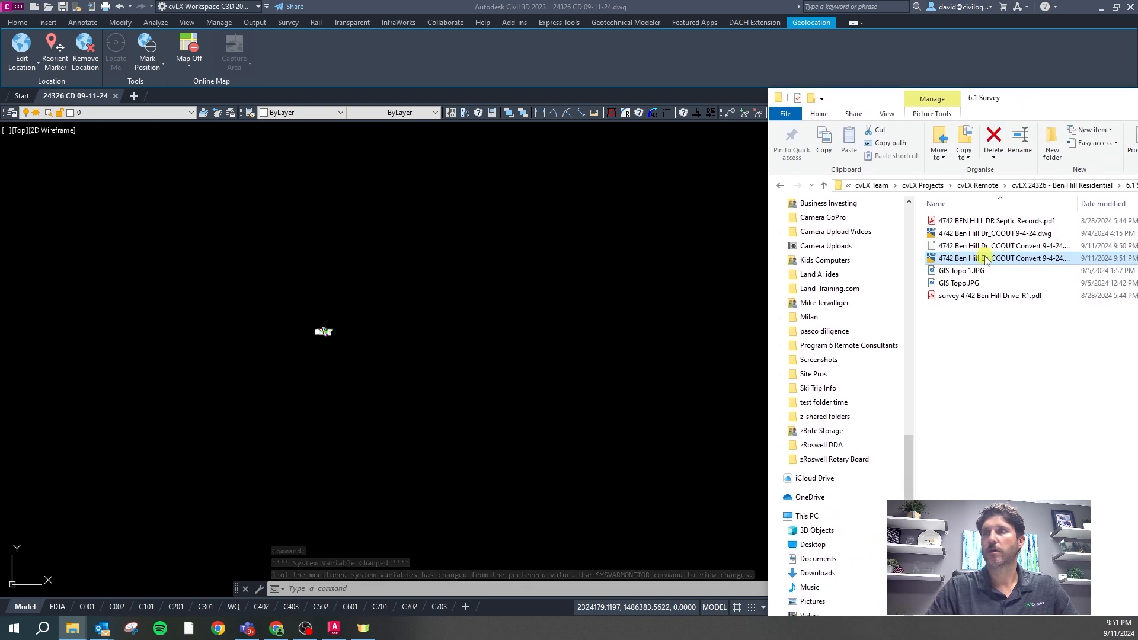
pyautogui.moveTo(985, 258); pyautogui.dragTo(583, 273)
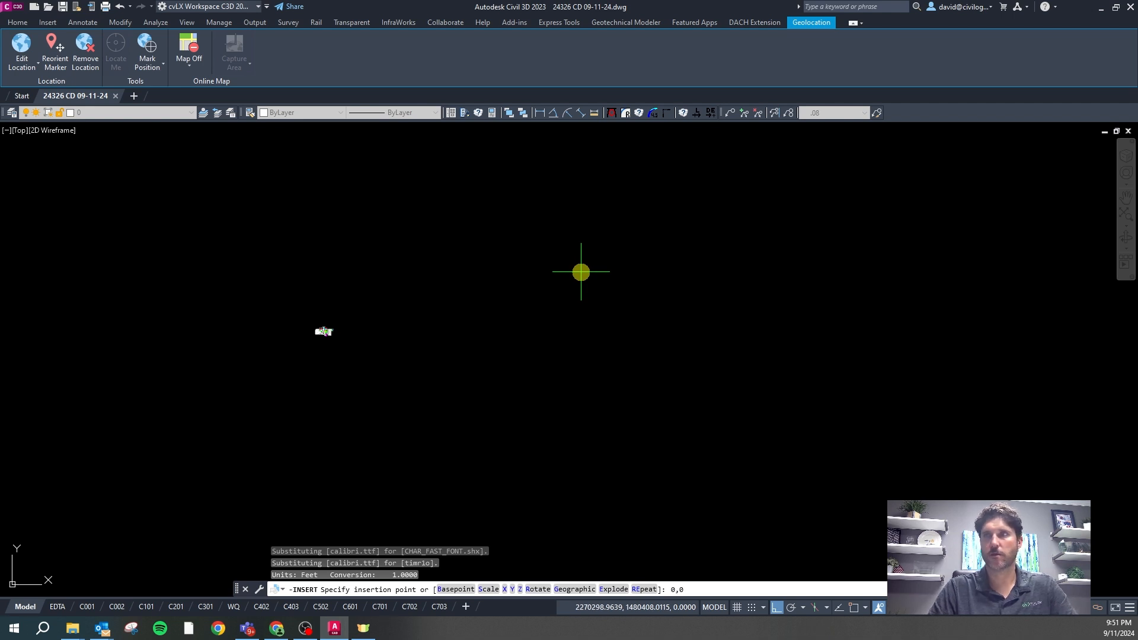
# Insert the survey block at 0,0 with scale 1 and rotation 0
pyautogui.write('0,0')
pyautogui.press('Return')
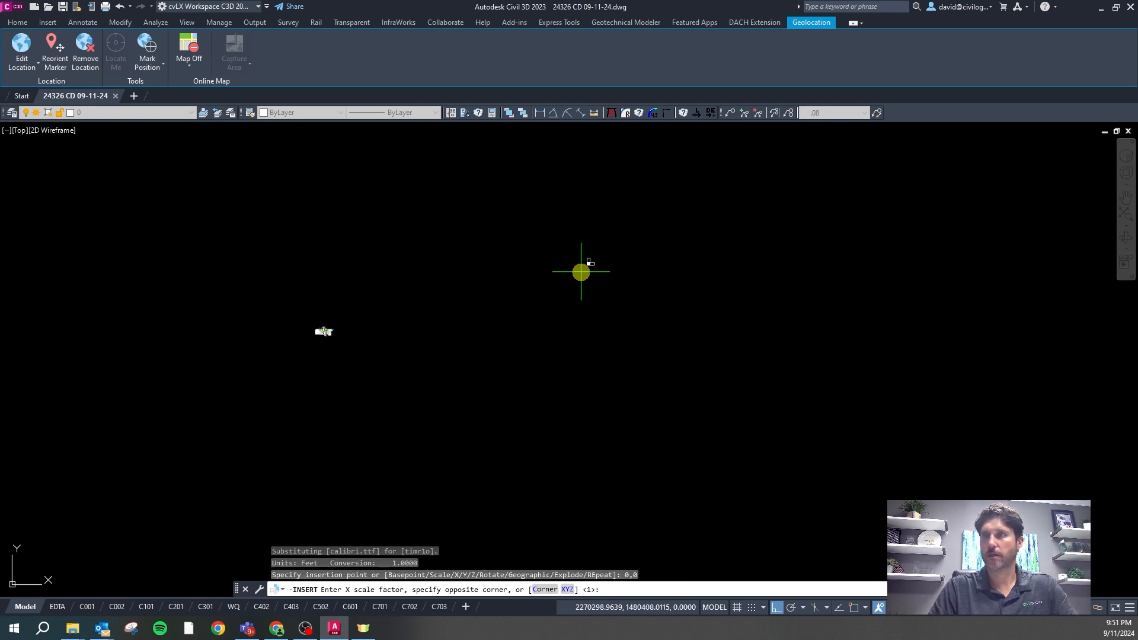
pyautogui.press('Return')
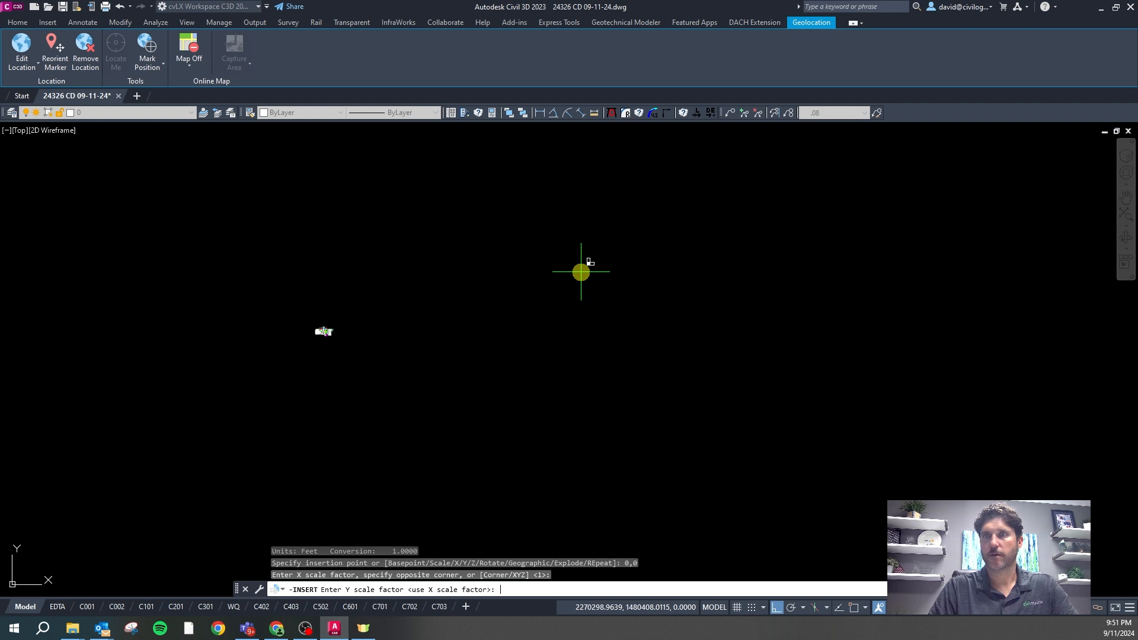
pyautogui.press('Return')
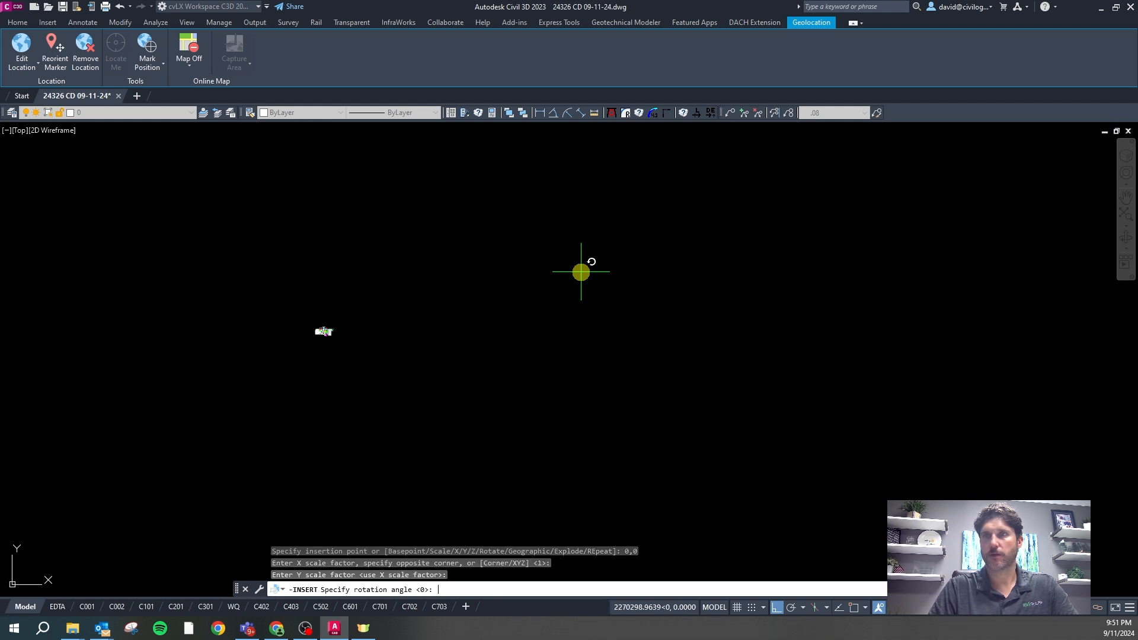
pyautogui.press('Return')
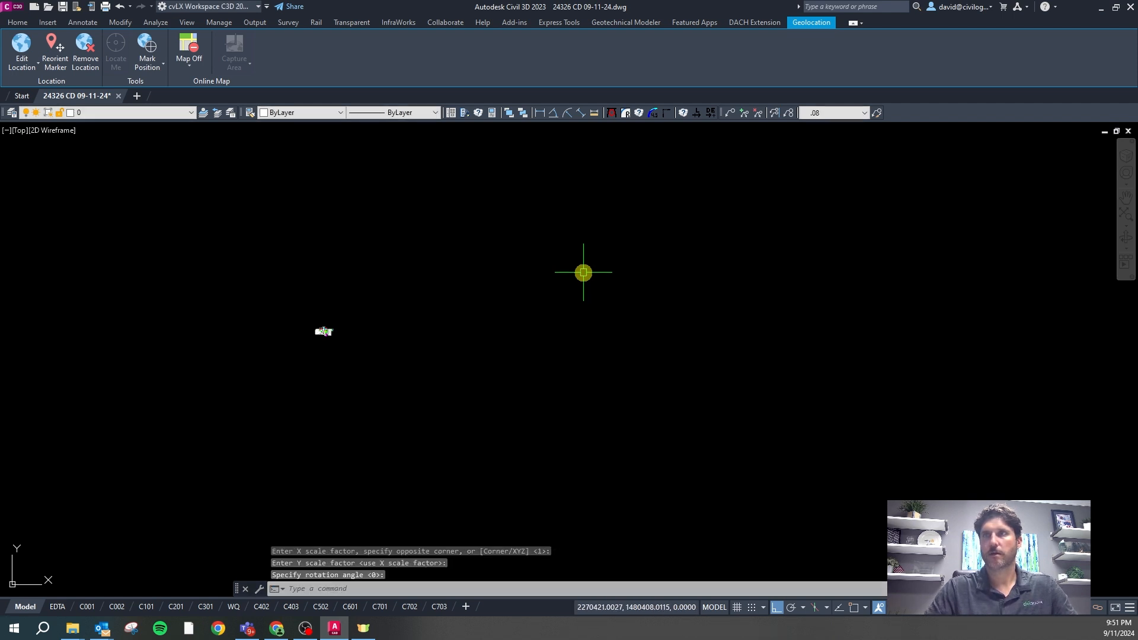
# Turn on the Map Aerial imagery and open the layer list to review layers
pyautogui.scroll(-3, 409, 332)
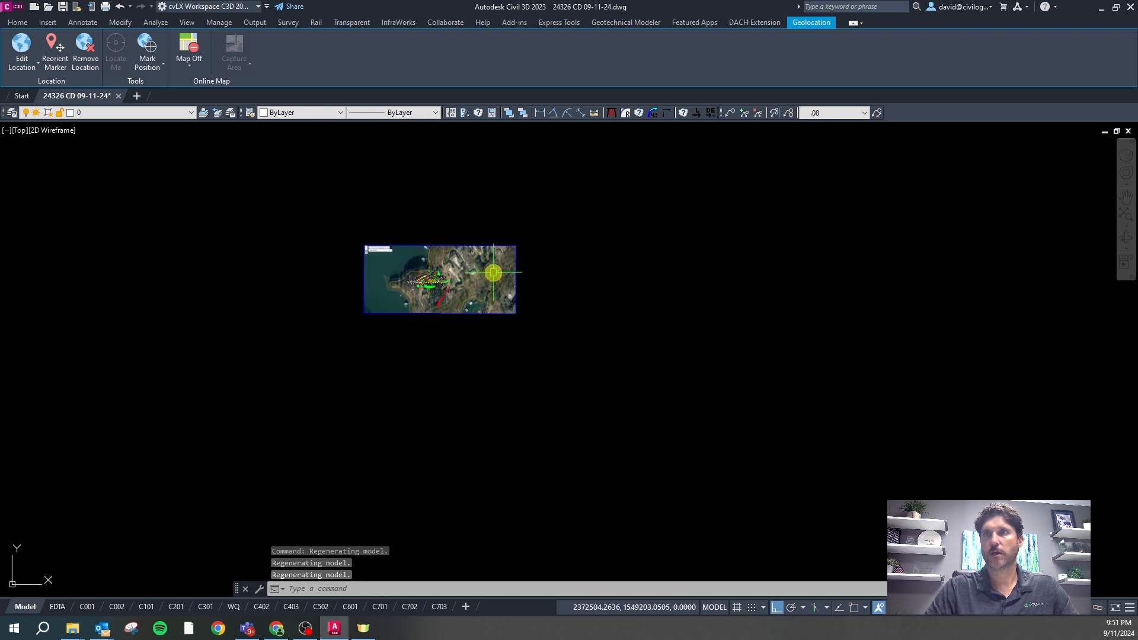
pyautogui.scroll(3, 451, 253)
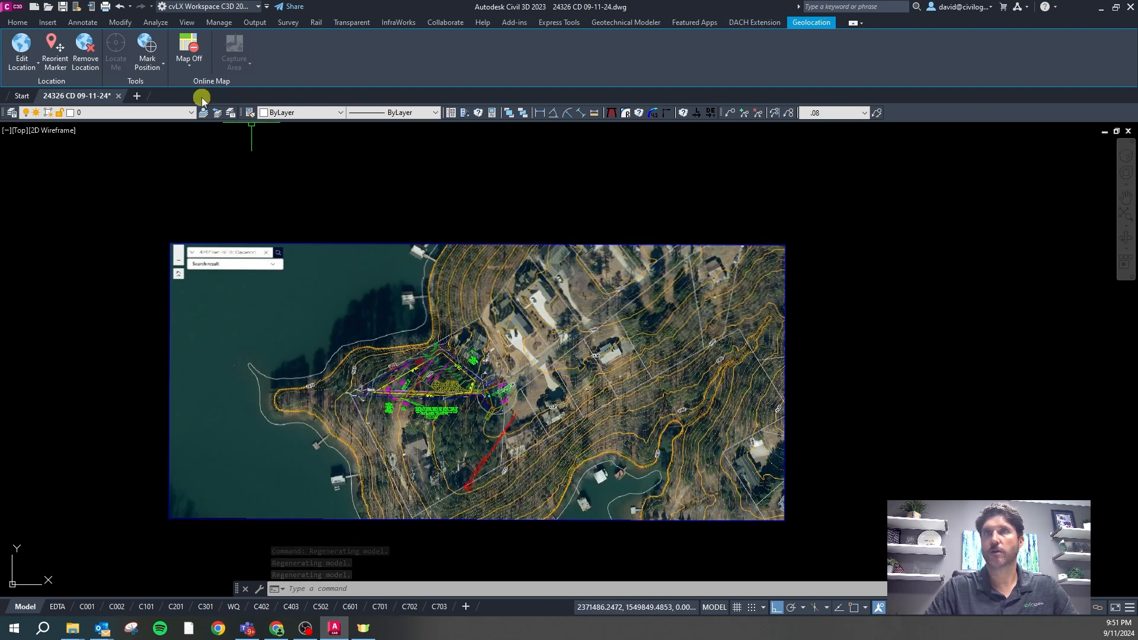
pyautogui.click(189, 62)
pyautogui.click(203, 91)
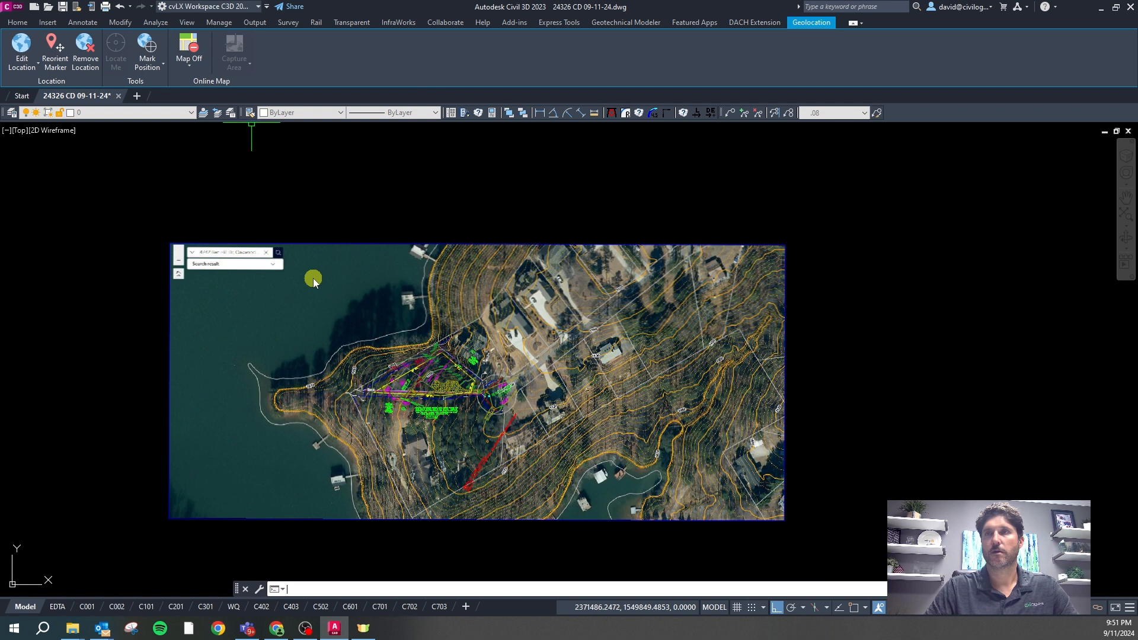
pyautogui.scroll(-2, 380, 222)
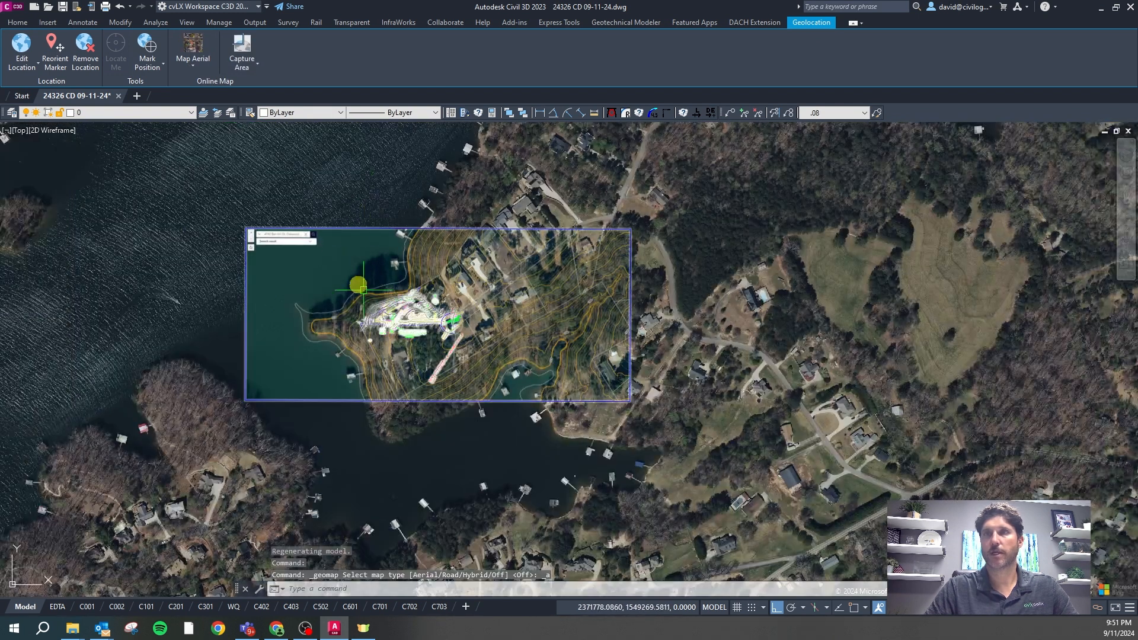
pyautogui.click(142, 113)
pyautogui.moveTo(191, 138); pyautogui.dragTo(194, 349)
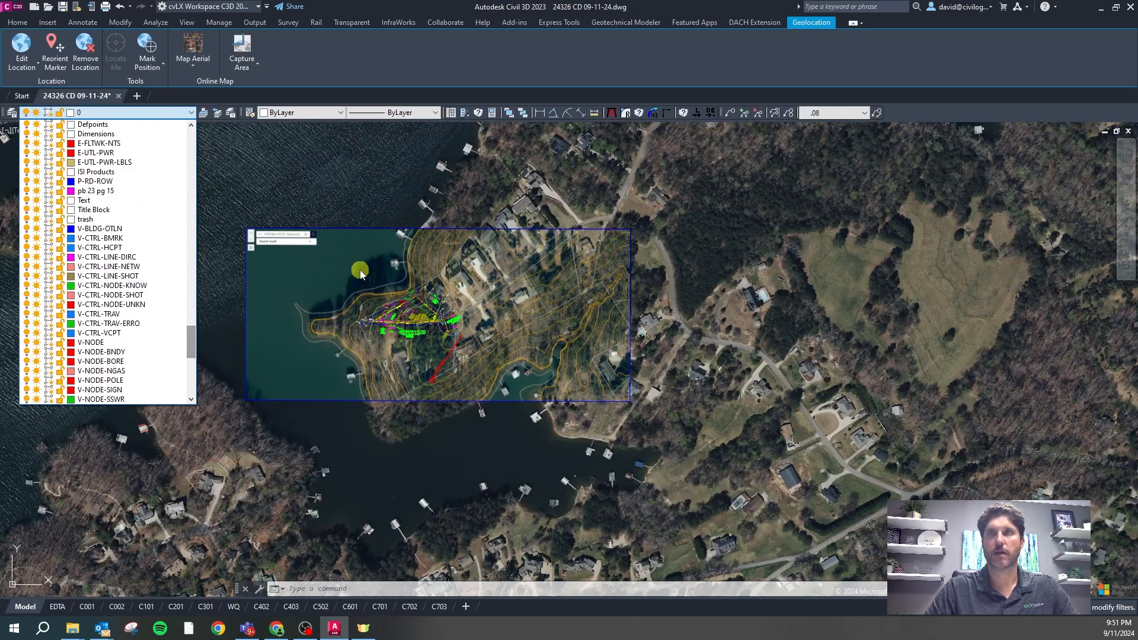
# Use LAYDEL by name to delete the 149 A- through C-WATR layers and their objects
pyautogui.click(297, 266)
pyautogui.scroll(-4, 379, 261)
pyautogui.scroll(4, 434, 363)
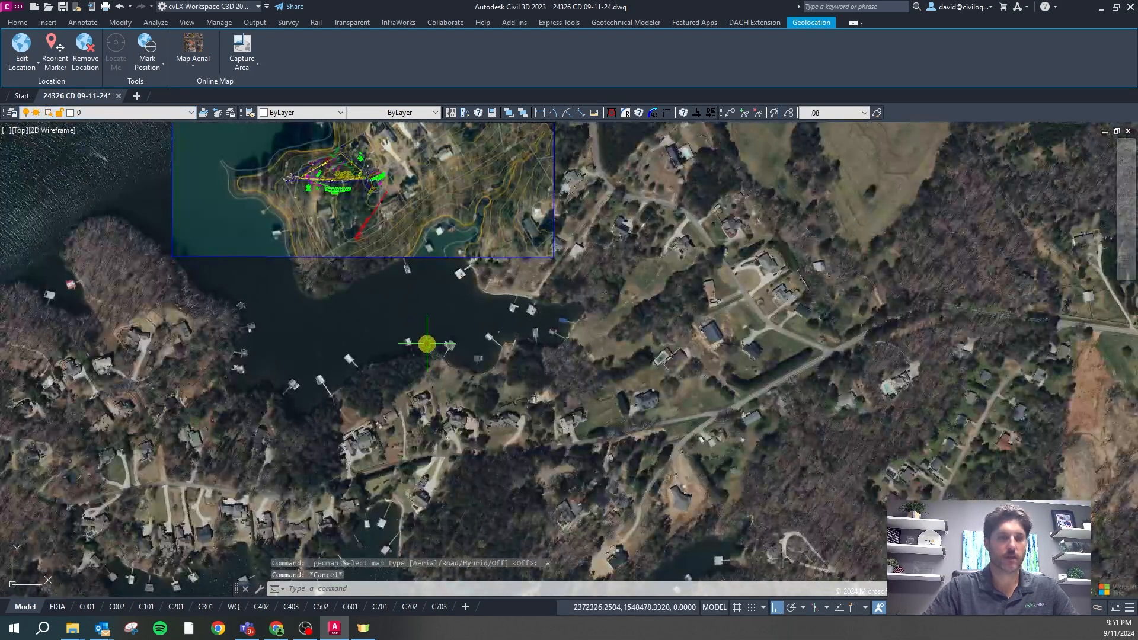
pyautogui.write('laydel')
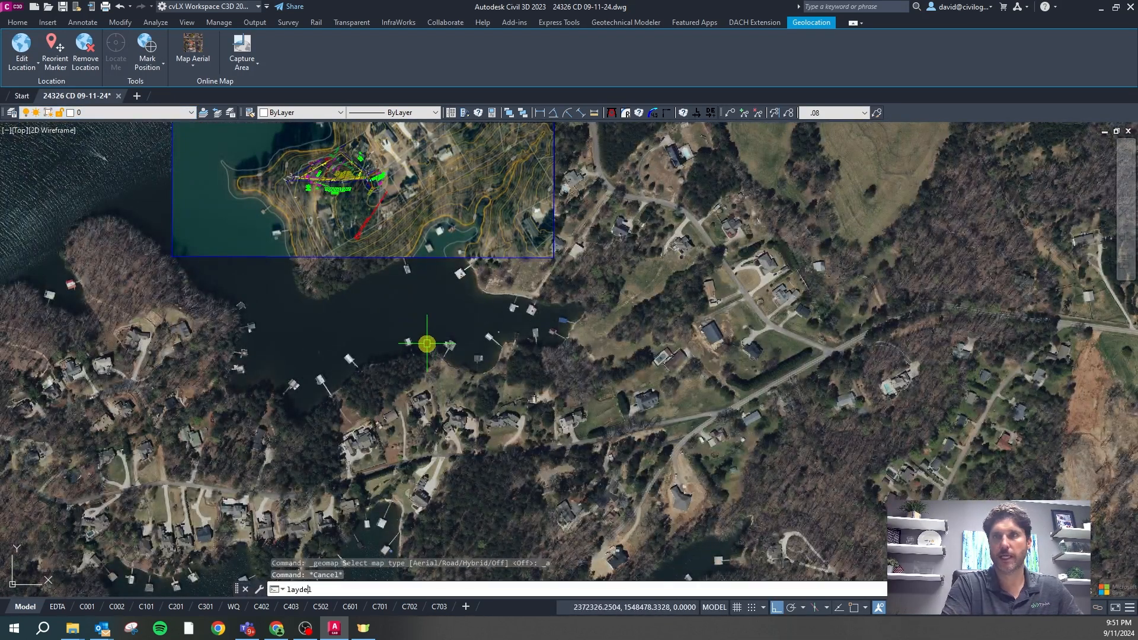
pyautogui.press('Return')
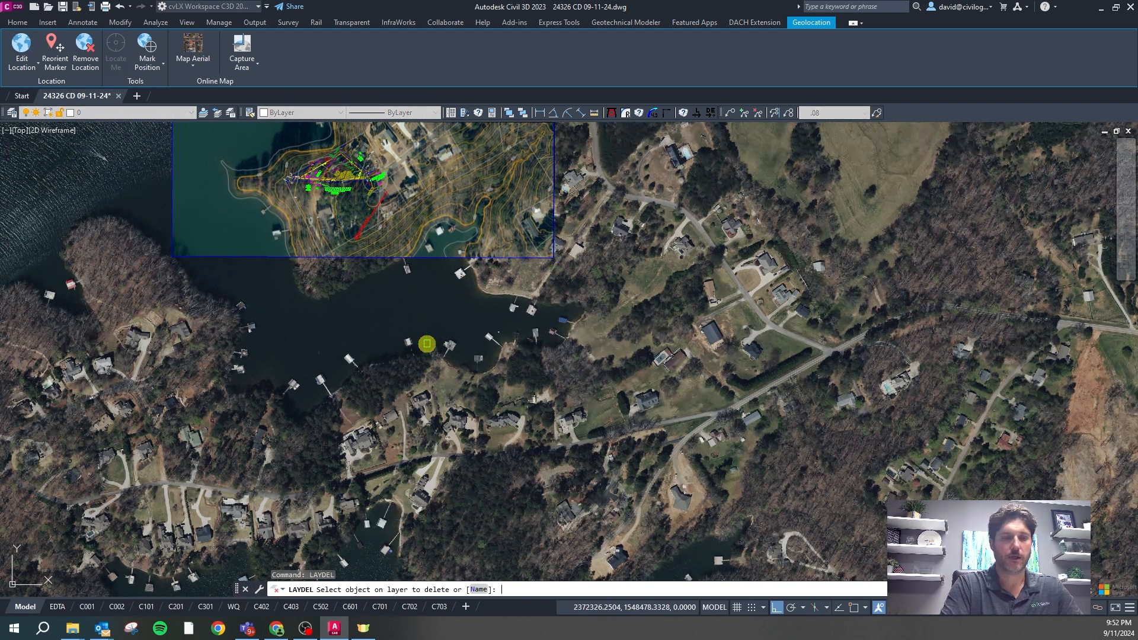
pyautogui.write('n')
pyautogui.press('Return')
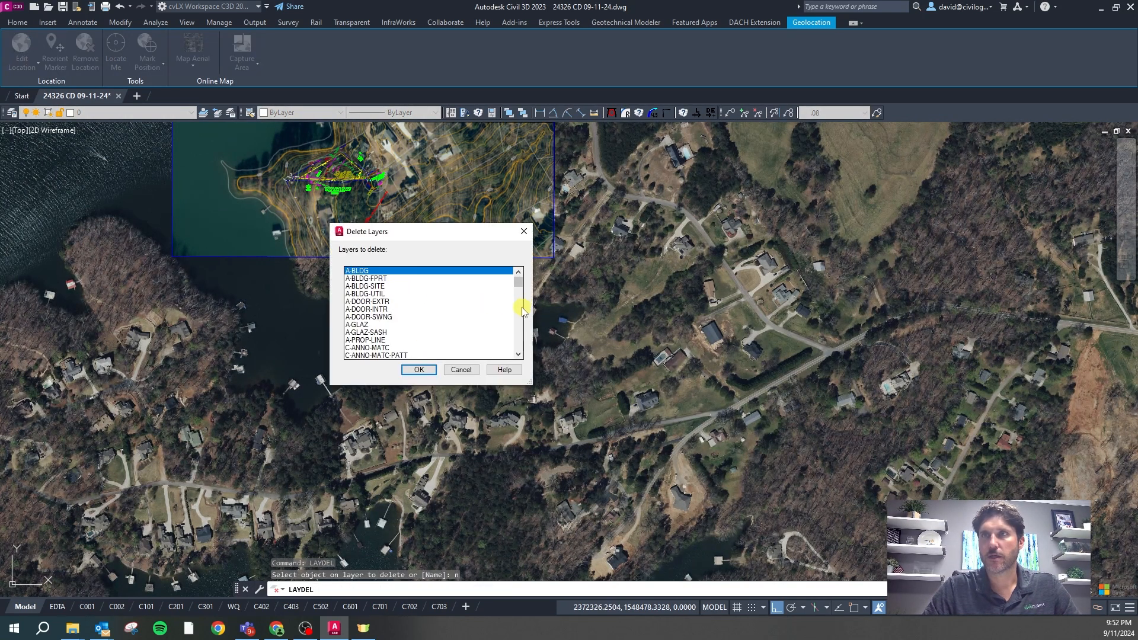
pyautogui.moveTo(519, 287); pyautogui.dragTo(419, 325)
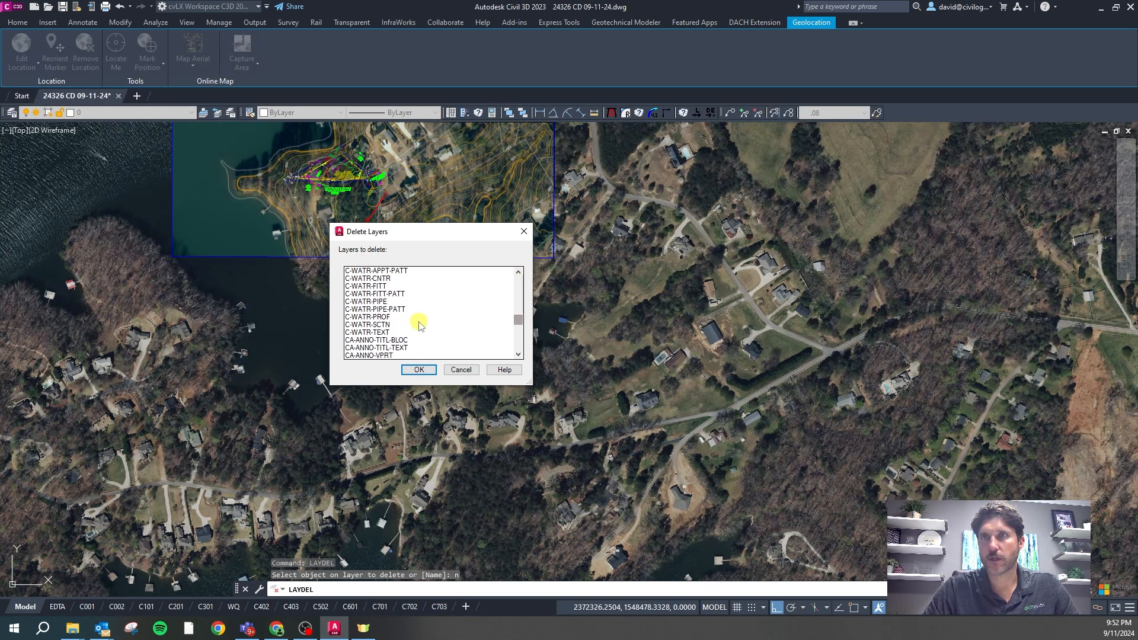
pyautogui.keyDown('shift'); pyautogui.click(381, 333); pyautogui.keyUp('shift')
pyautogui.scroll(15, 386, 297)
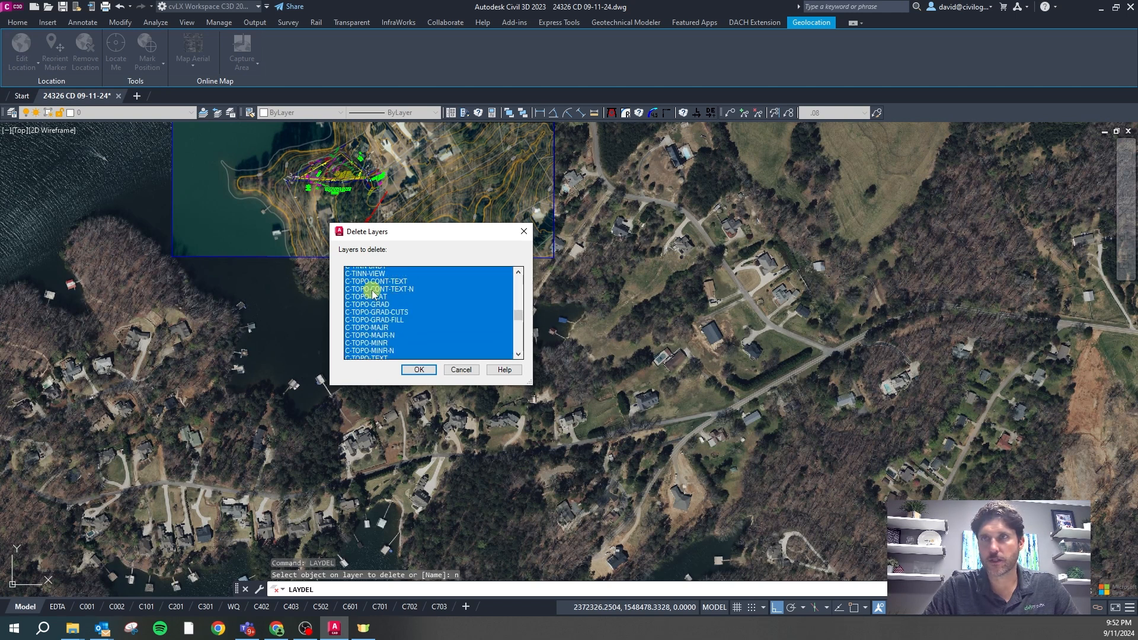
pyautogui.moveTo(518, 305); pyautogui.dragTo(520, 282)
pyautogui.click(421, 371)
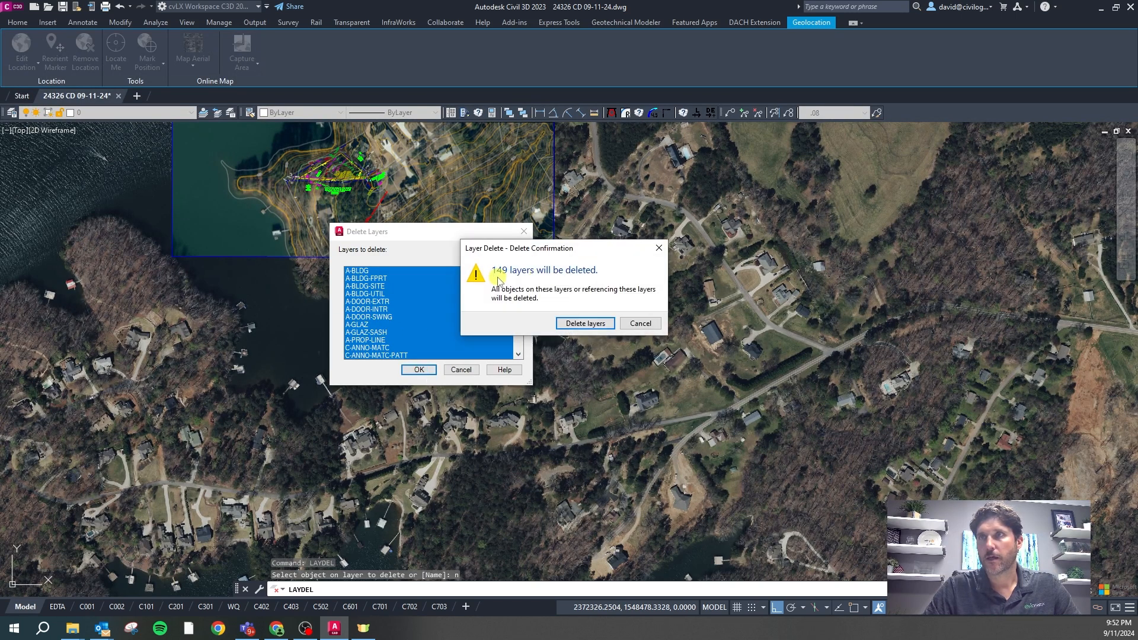
pyautogui.click(587, 323)
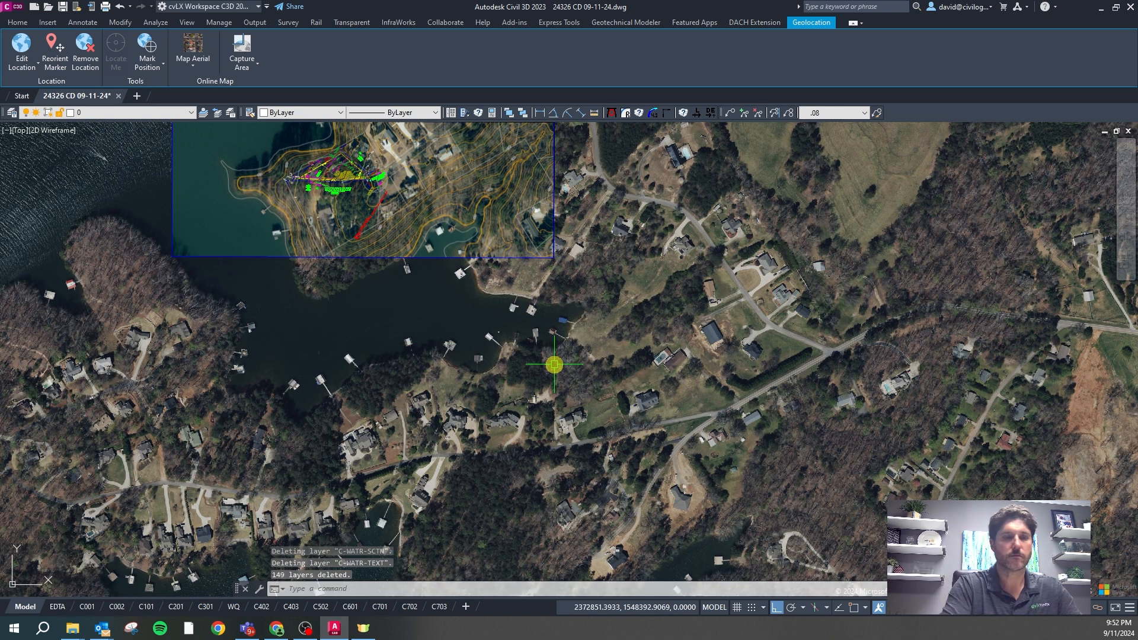
# Start LAYDEL by name and pick Chamber, CW Equip, CW Equip Hyd Piping, DCA_INFO and Dimensions
pyautogui.write('laydel')
pyautogui.press('Return')
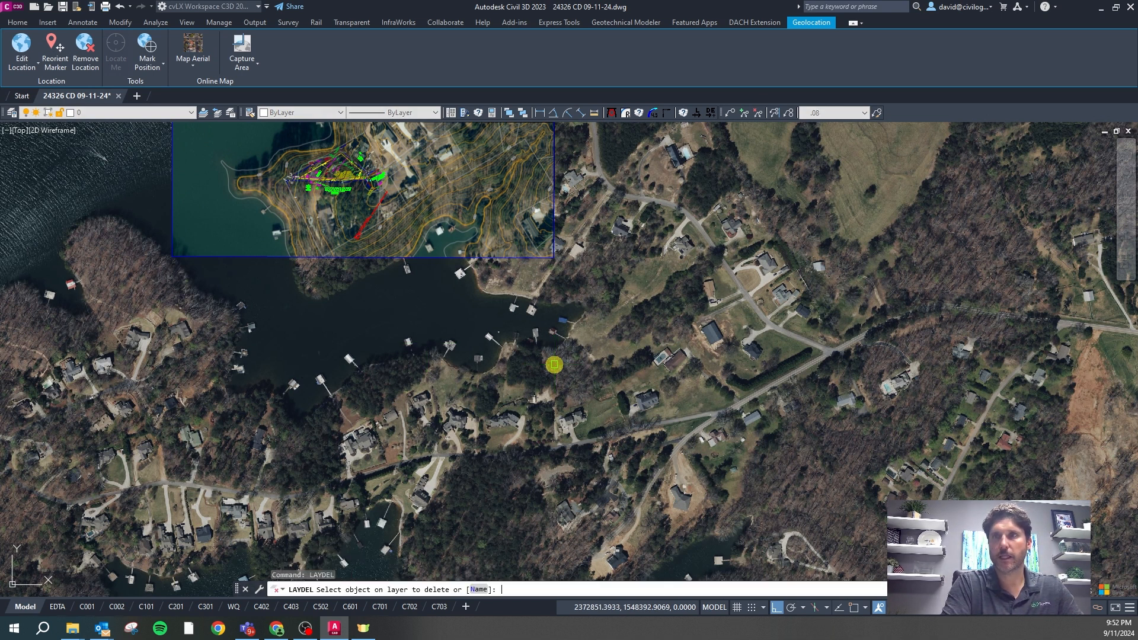
pyautogui.write('n')
pyautogui.press('Return')
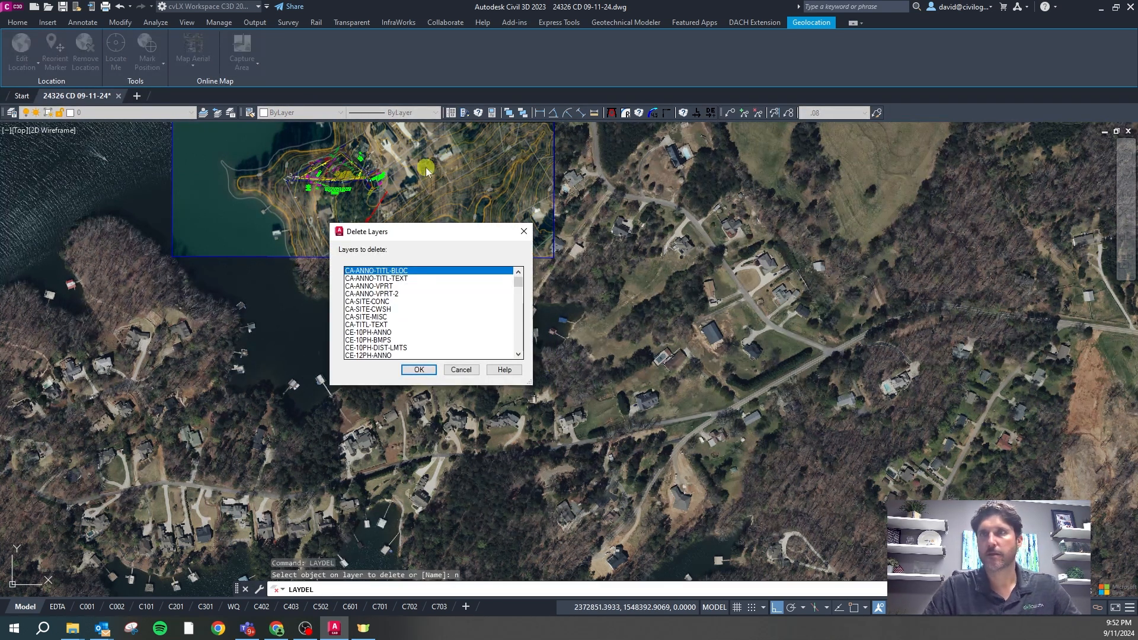
pyautogui.scroll(-10, 524, 286)
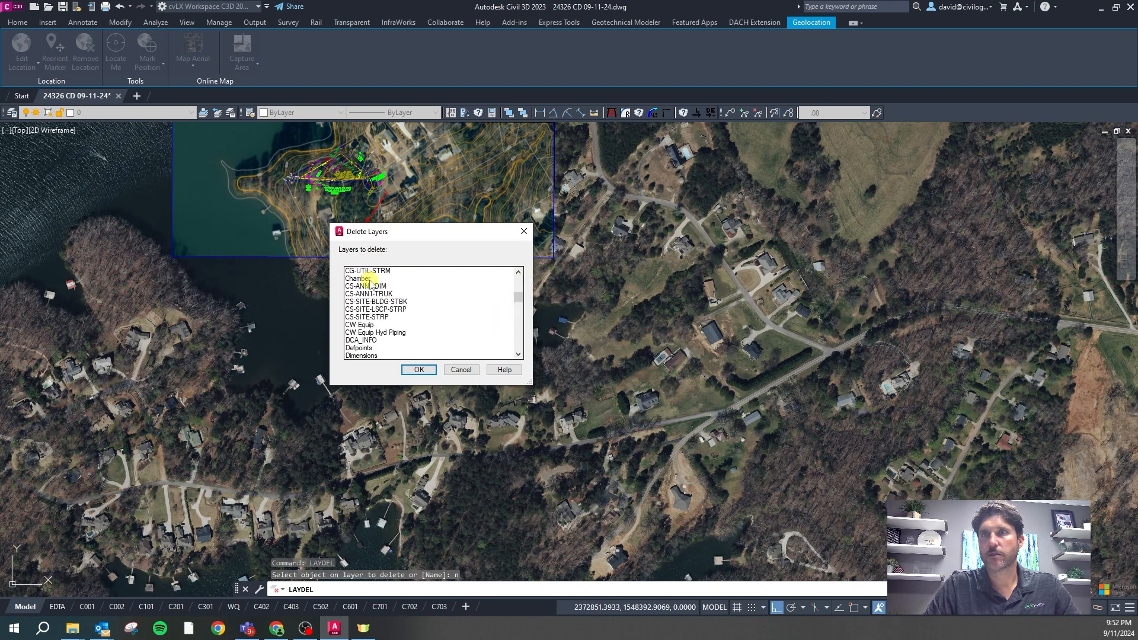
pyautogui.click(368, 279)
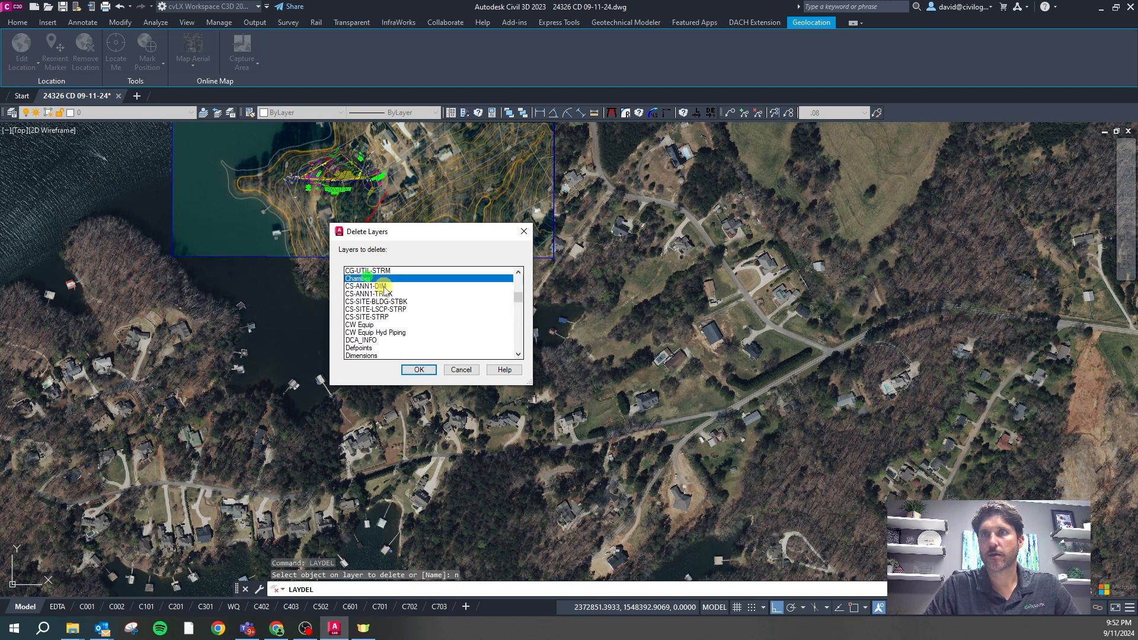
pyautogui.click(378, 325)
pyautogui.click(369, 332)
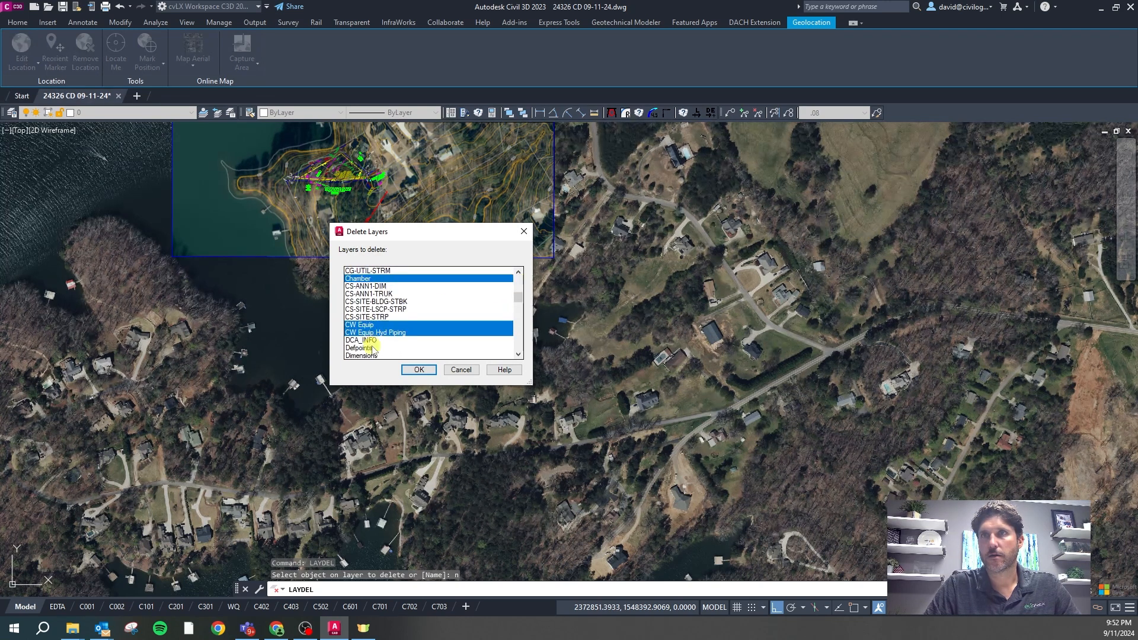
pyautogui.click(370, 341)
pyautogui.click(370, 356)
# Add E-FLTWK-NTS, E-UTL-PWR, E-UTL-PWR-LBLS, ISI Products, P-RD-ROW, pb 23 pg 15, Text, Title Block and delete them
pyautogui.scroll(-2, 518, 304)
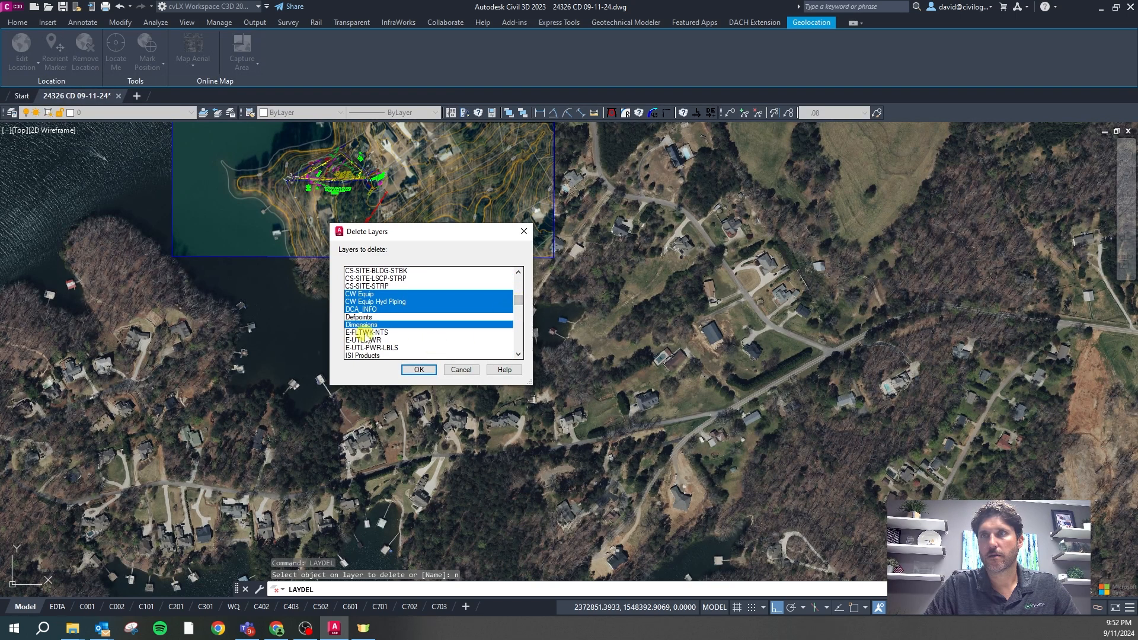
pyautogui.click(367, 333)
pyautogui.click(368, 341)
pyautogui.click(367, 348)
pyautogui.click(367, 356)
pyautogui.scroll(-3, 483, 346)
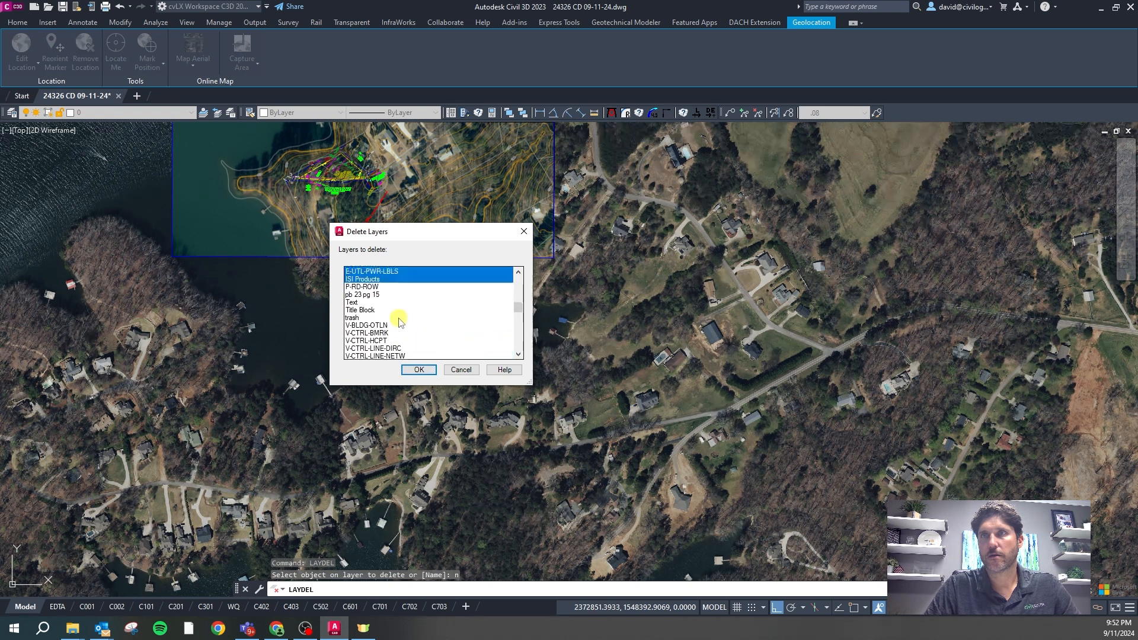
pyautogui.click(368, 294)
pyautogui.click(365, 302)
pyautogui.click(362, 310)
pyautogui.click(360, 317)
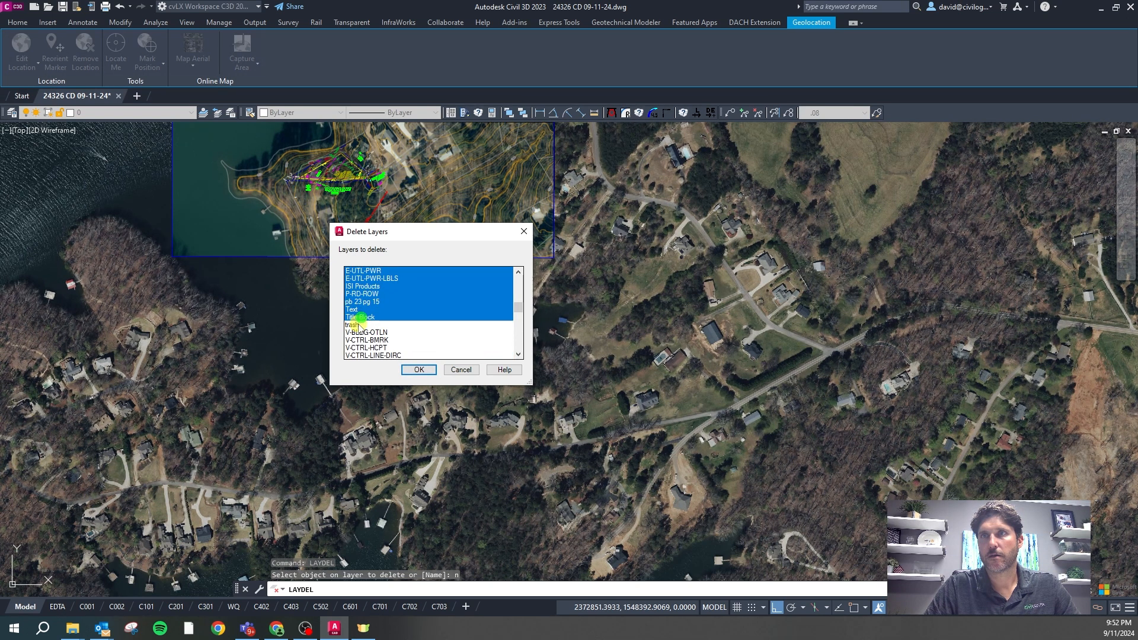
pyautogui.click(419, 371)
pyautogui.click(463, 348)
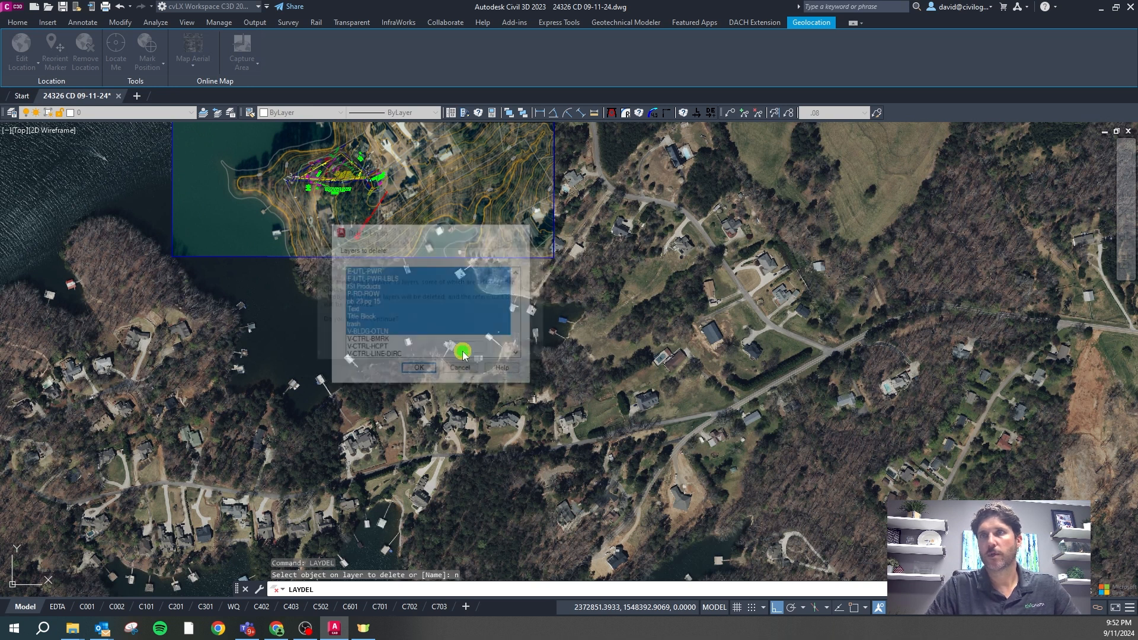
# Delete the 31 layers V-CTRL-BMRK through V-SURV-LINE with LAYDEL, then review the remaining layers
pyautogui.write('laydel')
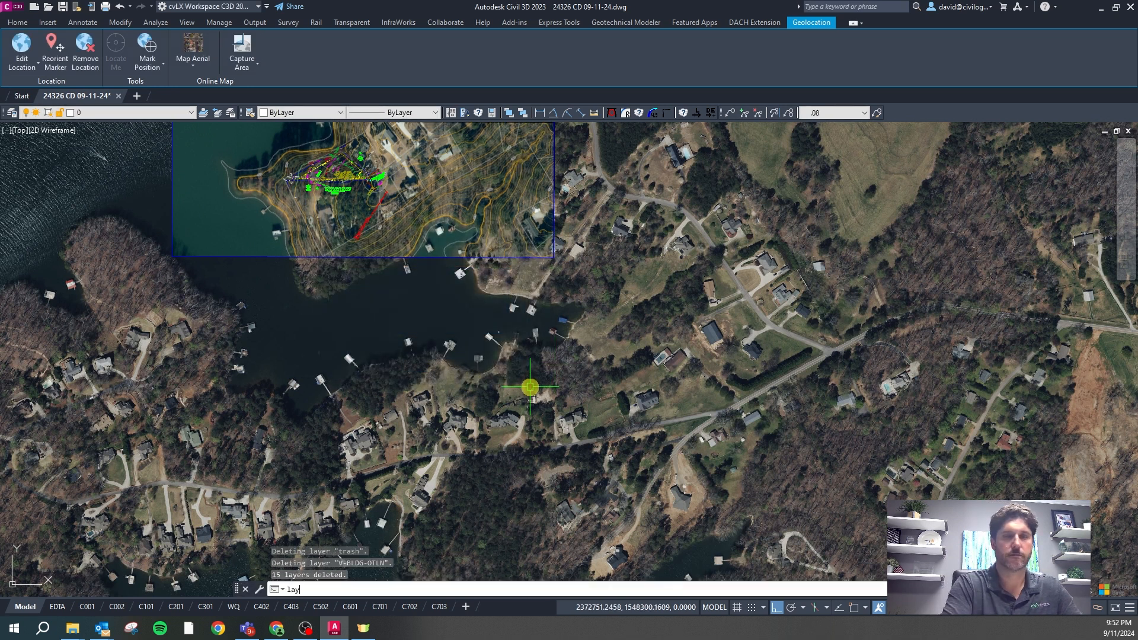
pyautogui.press('Return')
pyautogui.write('n')
pyautogui.press('Return')
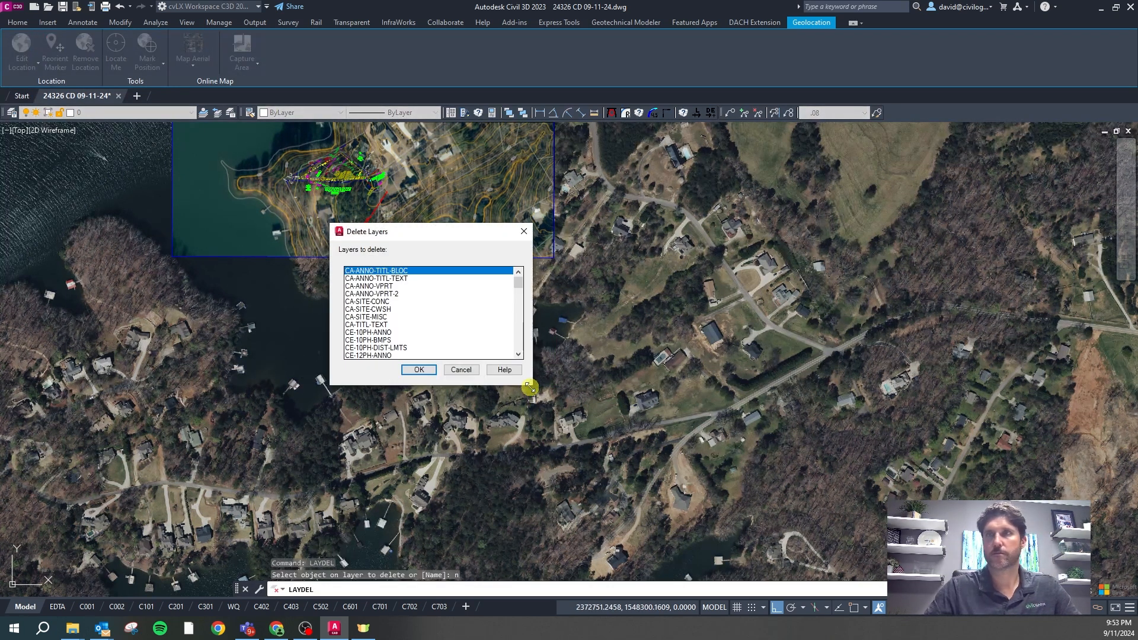
pyautogui.moveTo(517, 283); pyautogui.dragTo(520, 352)
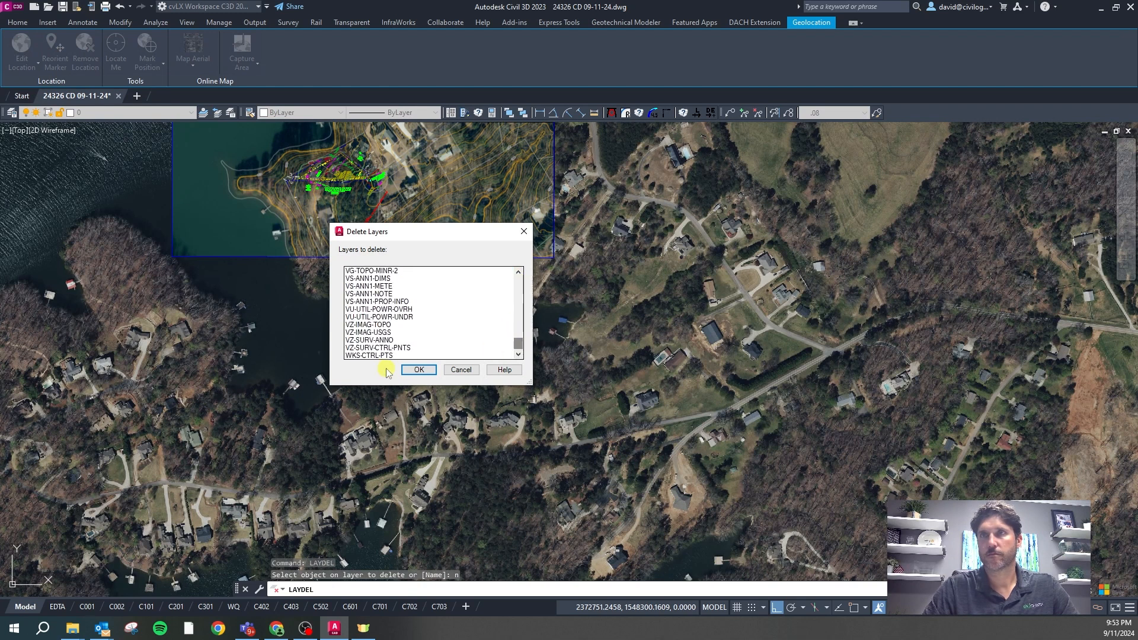
pyautogui.scroll(5, 372, 311)
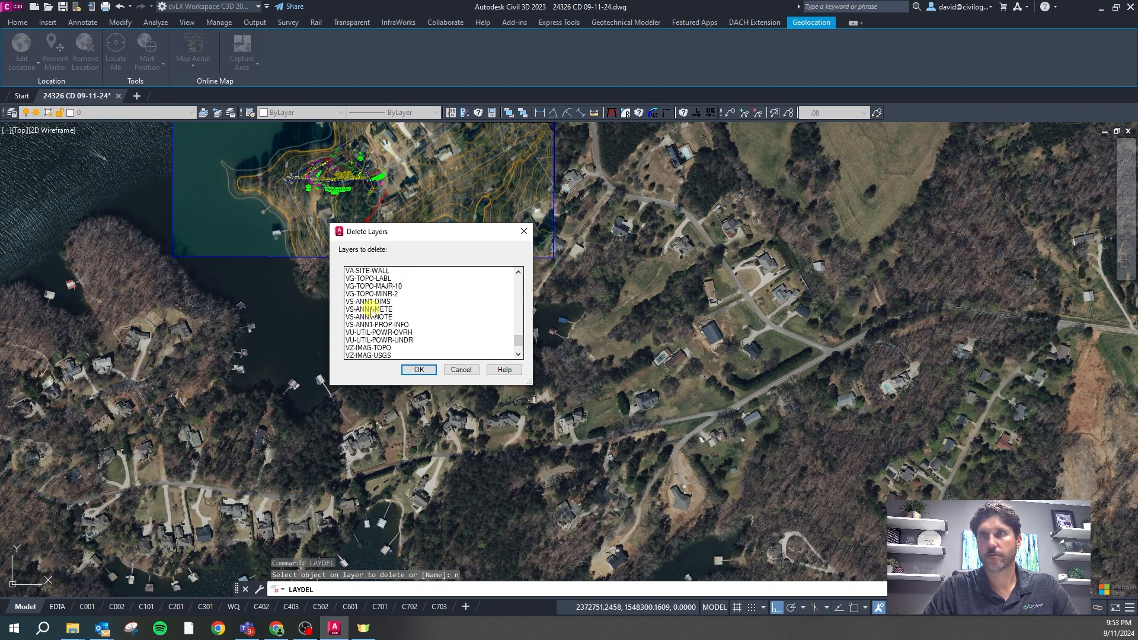
pyautogui.scroll(3, 371, 311)
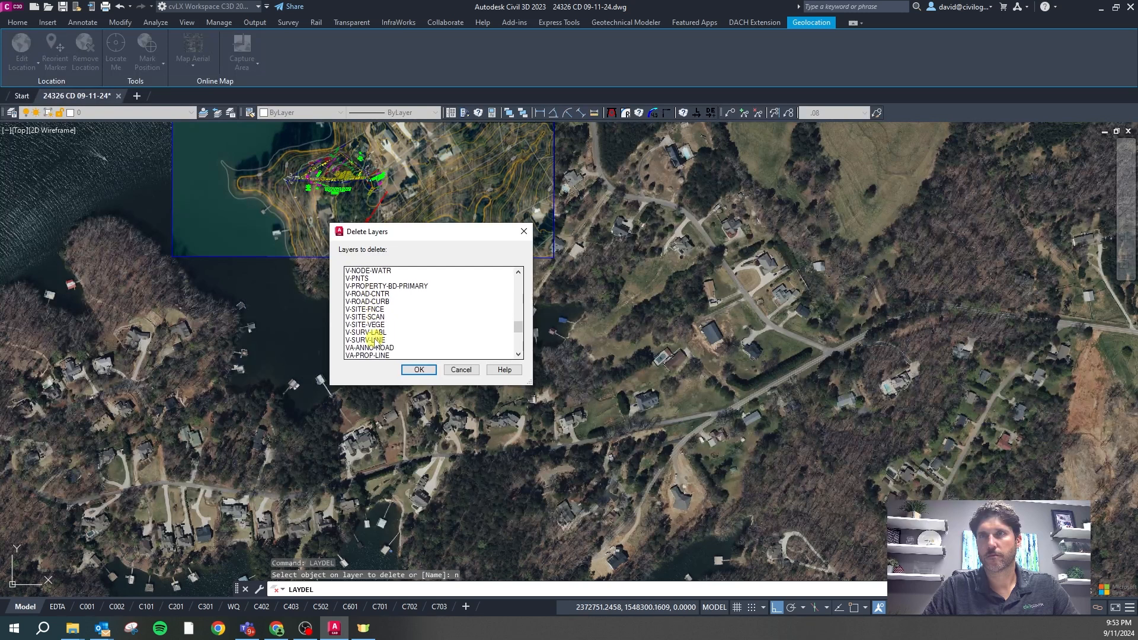
pyautogui.scroll(3, 373, 340)
pyautogui.scroll(7, 374, 337)
pyautogui.scroll(3, 374, 336)
pyautogui.keyDown('shift'); pyautogui.click(367, 318); pyautogui.keyUp('shift')
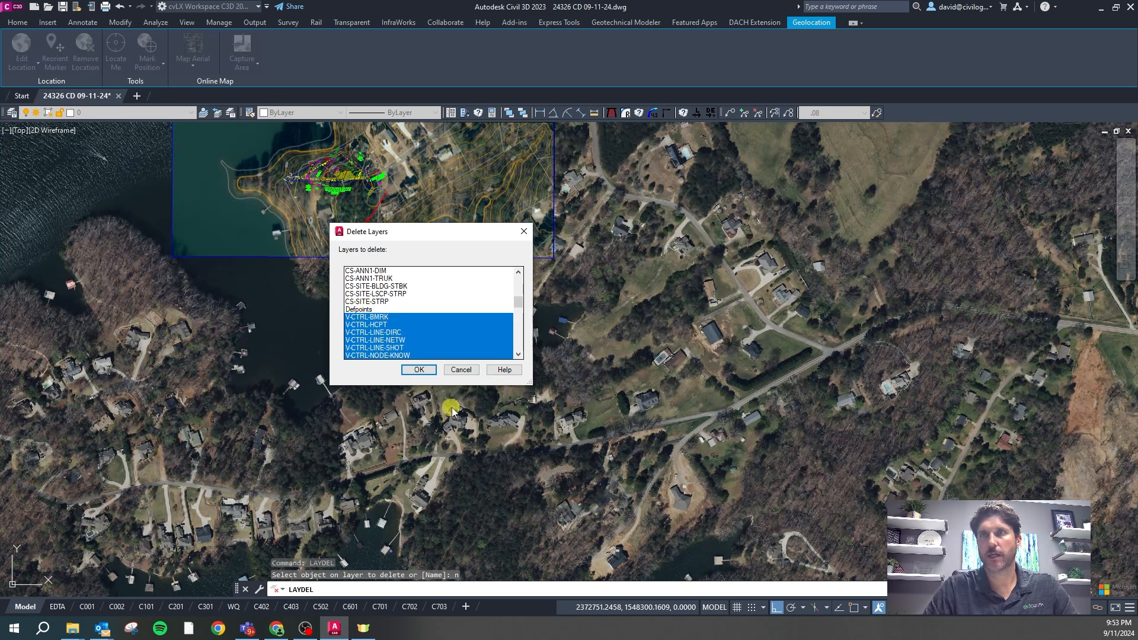
pyautogui.click(427, 374)
pyautogui.click(587, 324)
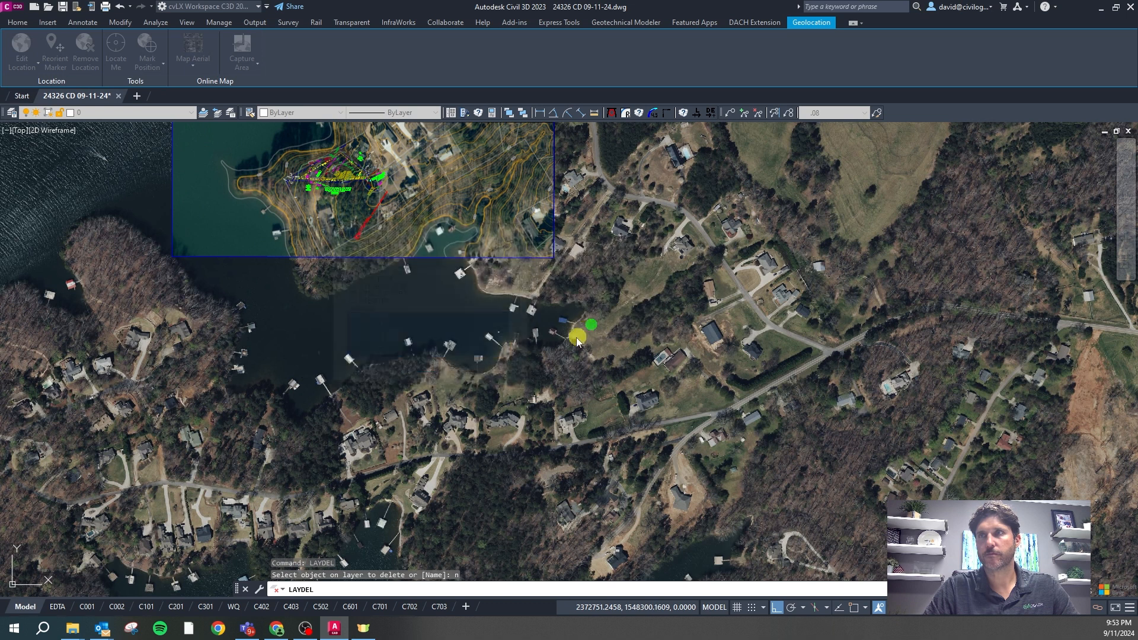
pyautogui.click(128, 114)
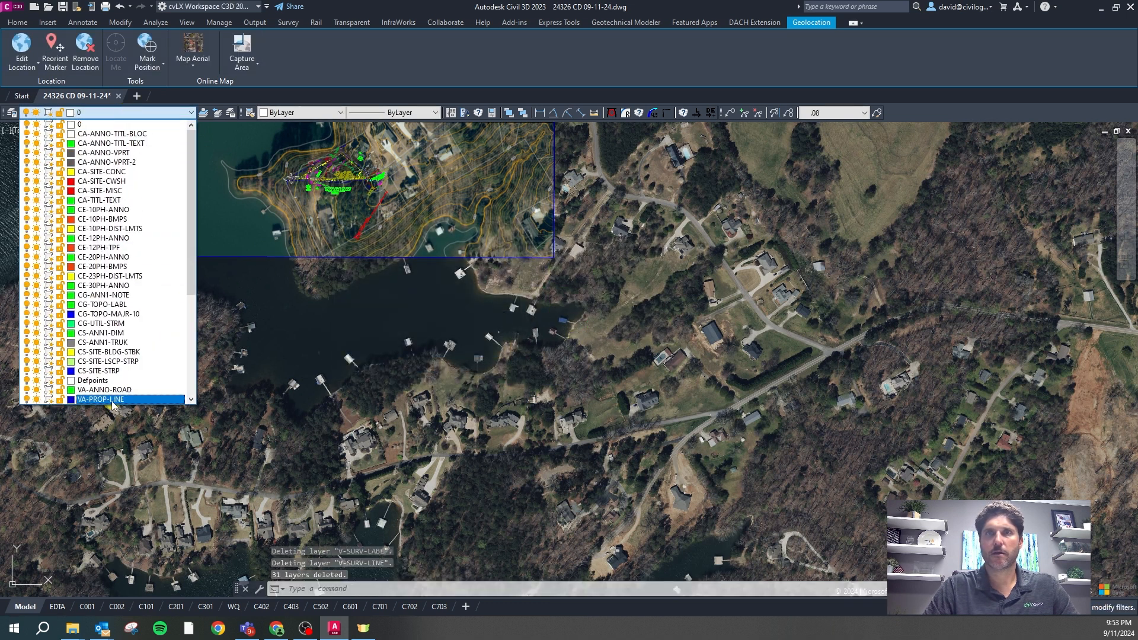
# Reposition and resize the Layer Properties palette so the full layer list fits on screen
pyautogui.scroll(-6, 119, 396)
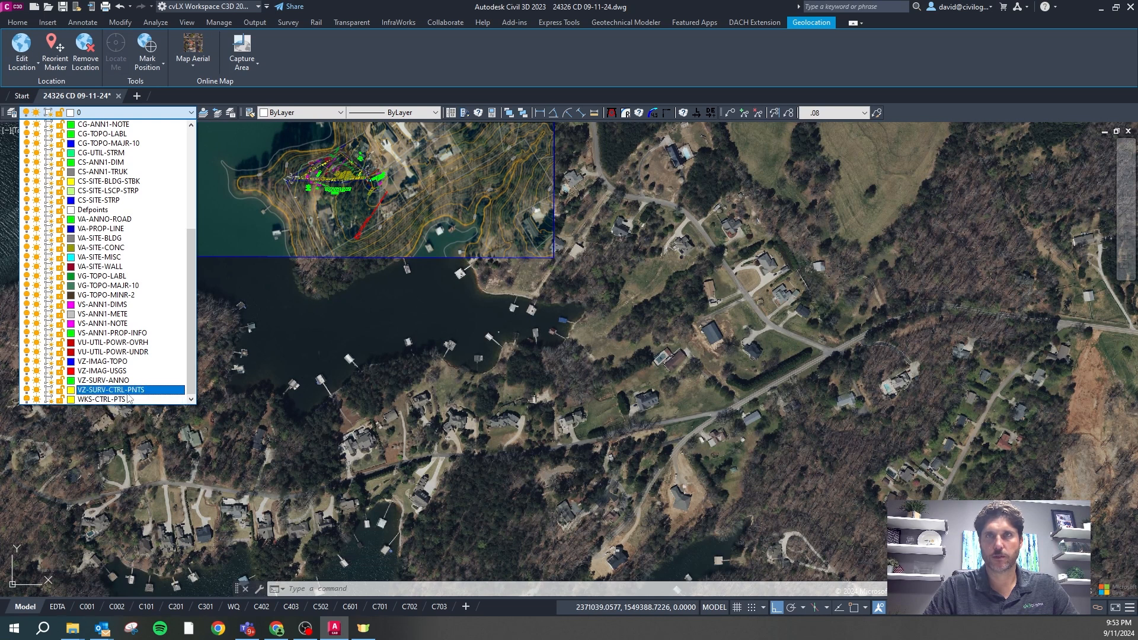
pyautogui.click(212, 418)
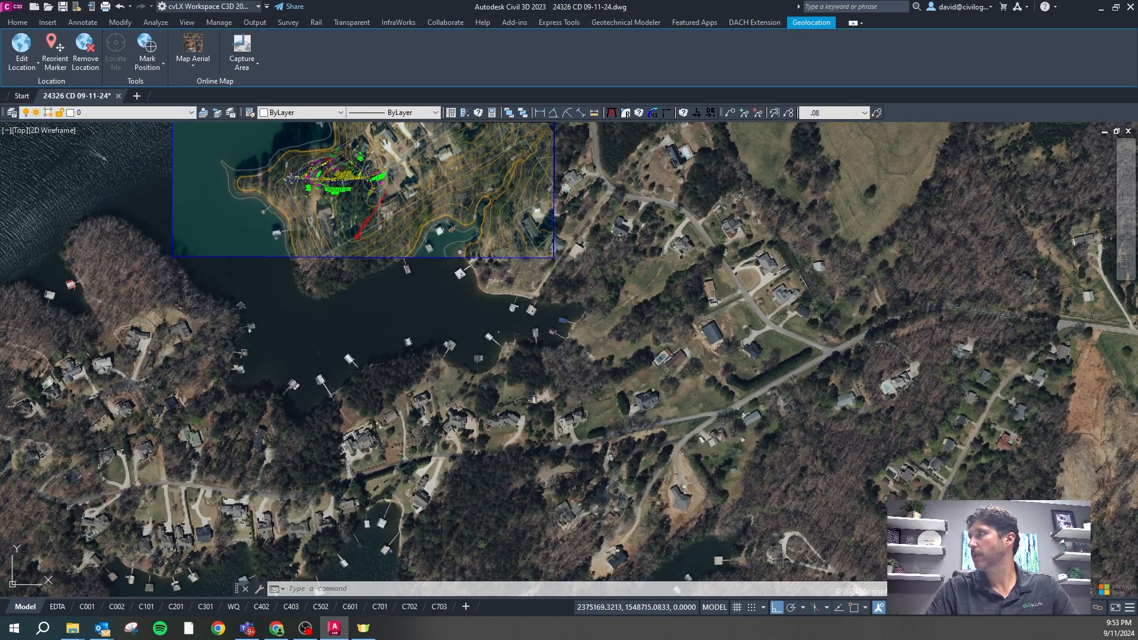
pyautogui.moveTo(918, 259); pyautogui.dragTo(781, 155)
pyautogui.click(782, 115)
pyautogui.moveTo(782, 86); pyautogui.dragTo(770, 143)
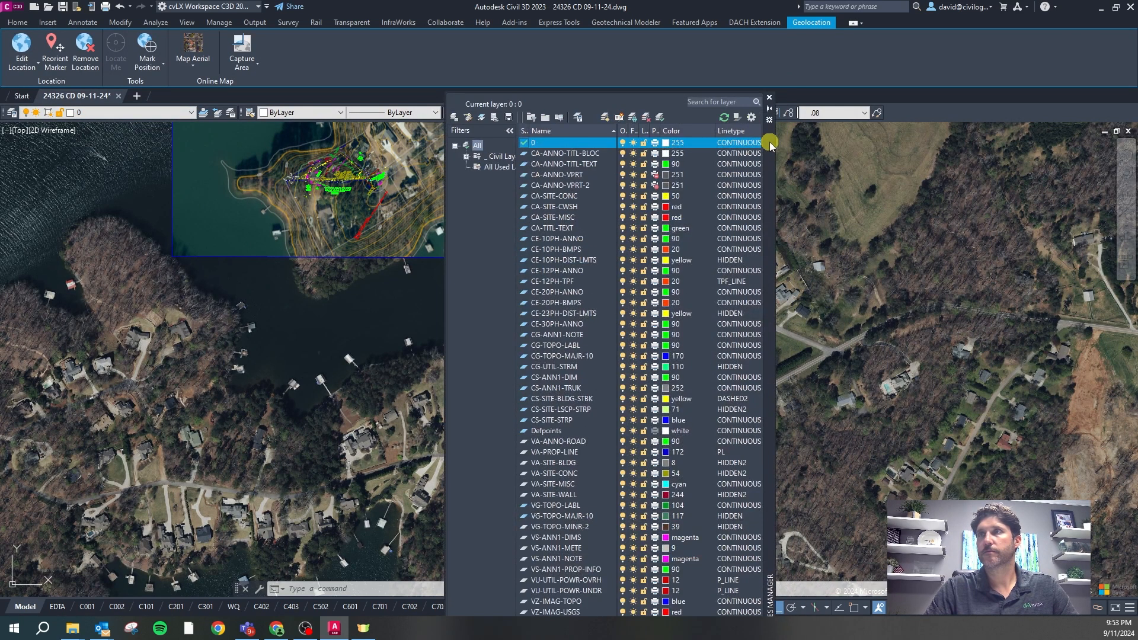
pyautogui.moveTo(769, 391); pyautogui.dragTo(768, 368)
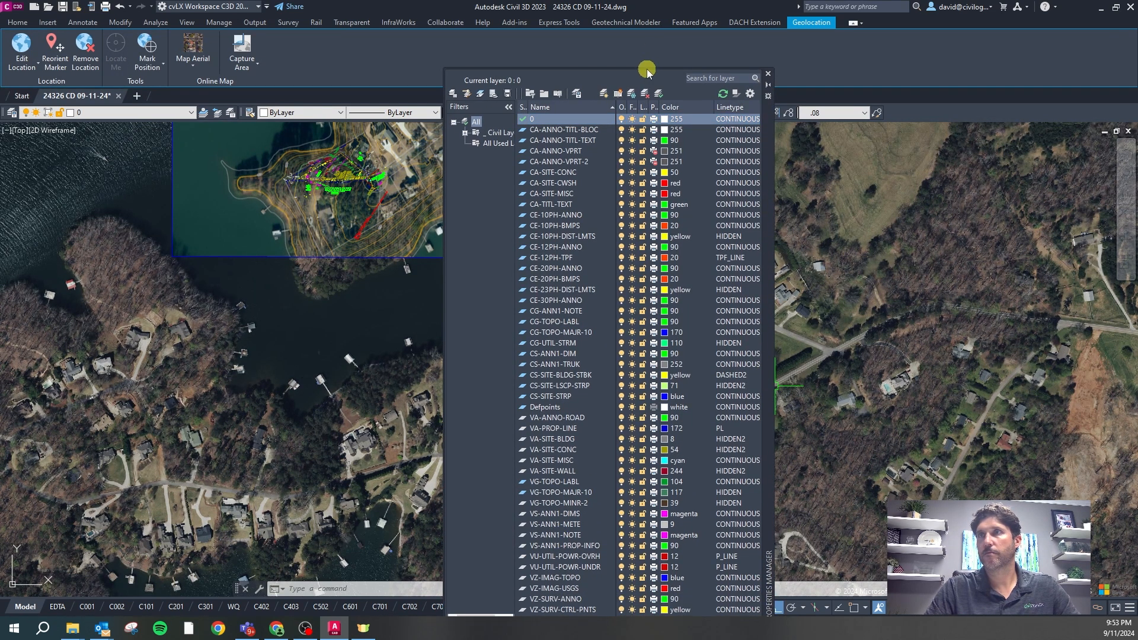
pyautogui.moveTo(646, 67); pyautogui.dragTo(647, 168)
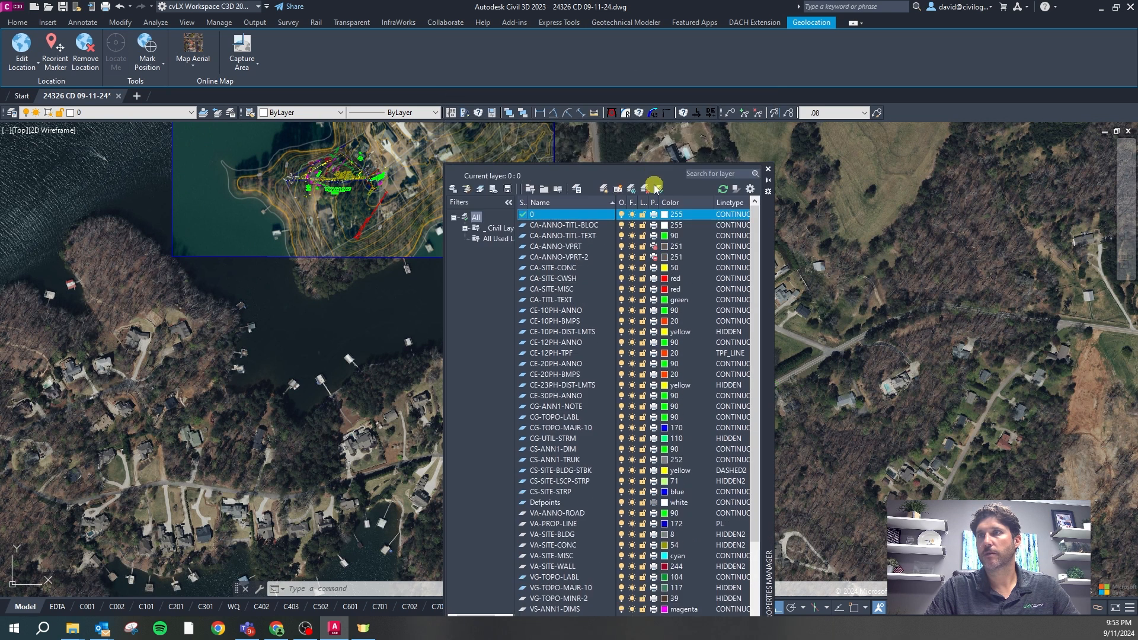
pyautogui.moveTo(768, 322); pyautogui.dragTo(762, 234)
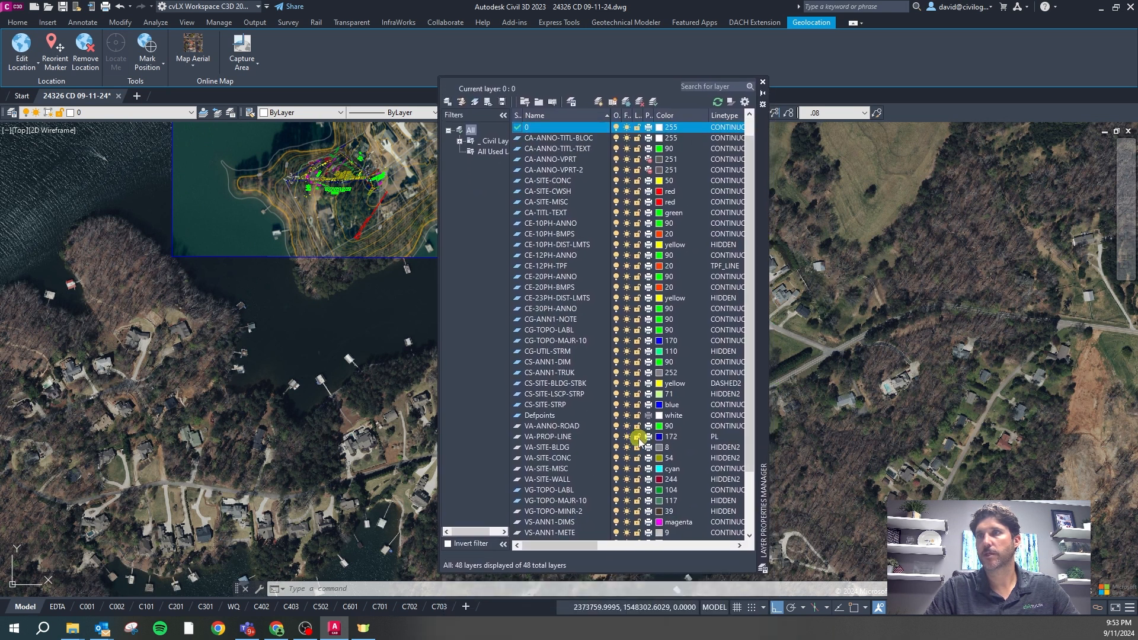
pyautogui.scroll(-3, 638, 442)
# Prefix the WKS-CTRL-PTS layer name with 'z' to make it zWKS-CTRL-PTS
pyautogui.click(552, 533)
pyautogui.click(531, 534)
pyautogui.press('Home')
pyautogui.write('z')
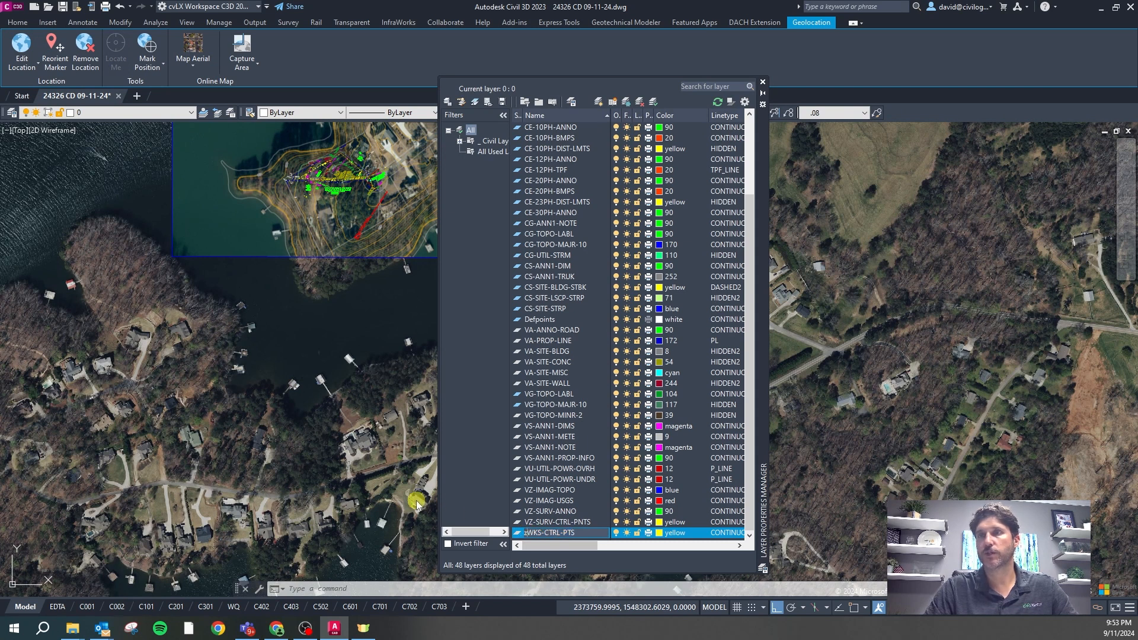
pyautogui.click(356, 455)
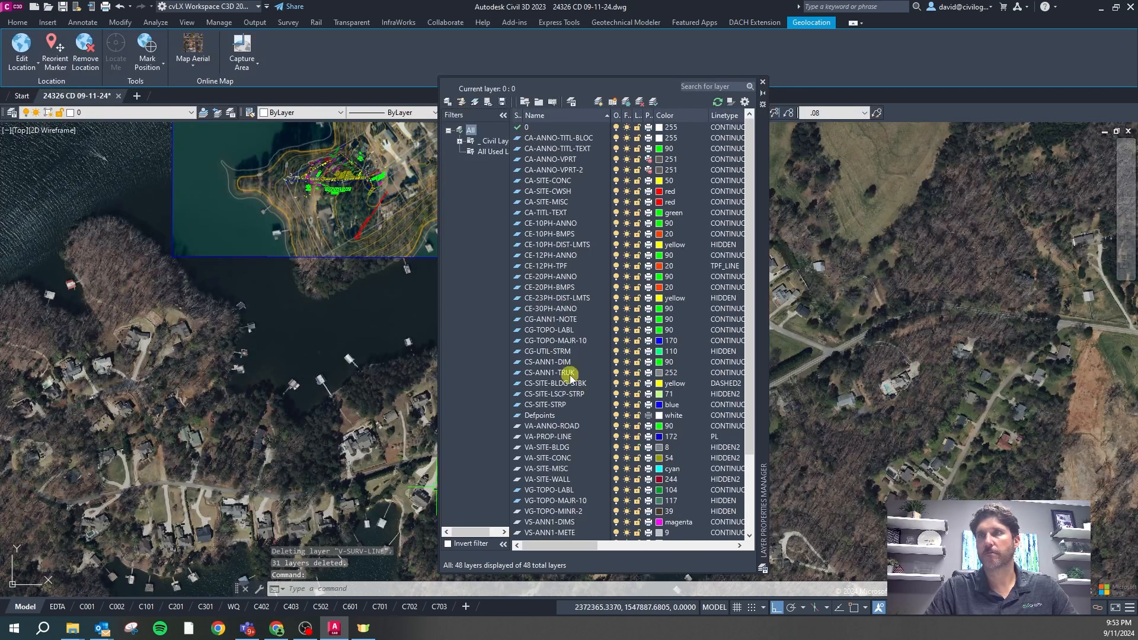
# Redock the Layer Properties palette on the right, then float it and close it
pyautogui.scroll(-3, 552, 437)
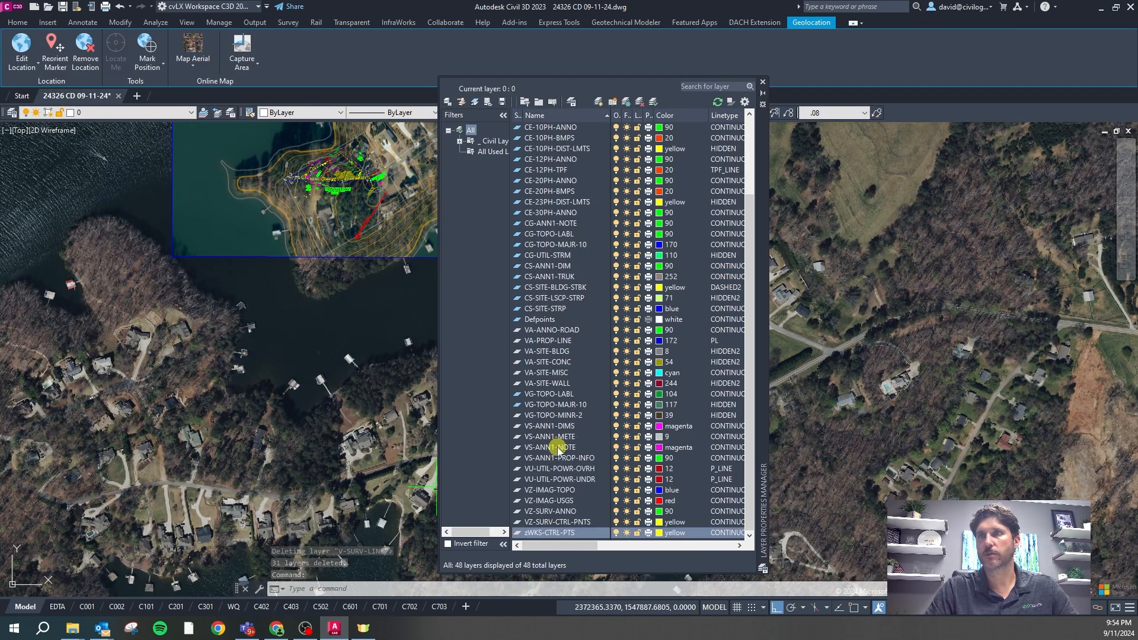
pyautogui.click(762, 149)
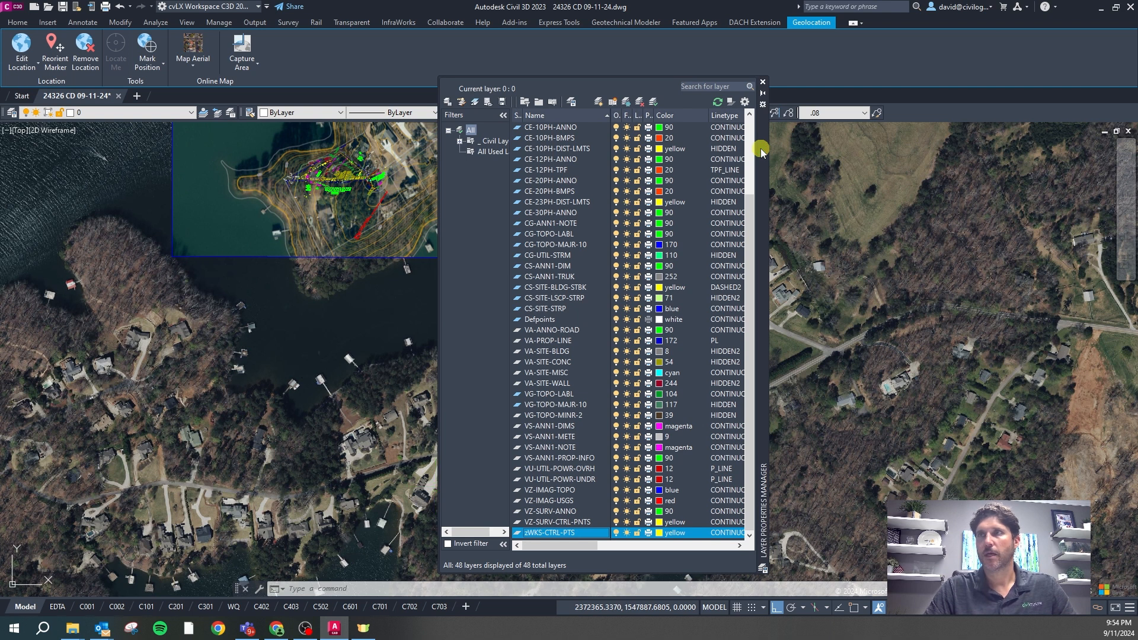
pyautogui.moveTo(762, 153)
pyautogui.mouseDown()
pyautogui.moveTo(972, 156)
pyautogui.moveTo(888, 149)
pyautogui.moveTo(1096, 135)
pyautogui.moveTo(1132, 143)
pyautogui.moveTo(537, 122)
pyautogui.moveTo(69, 136)
pyautogui.mouseUp()
pyautogui.moveTo(0, 148); pyautogui.dragTo(0, 189)
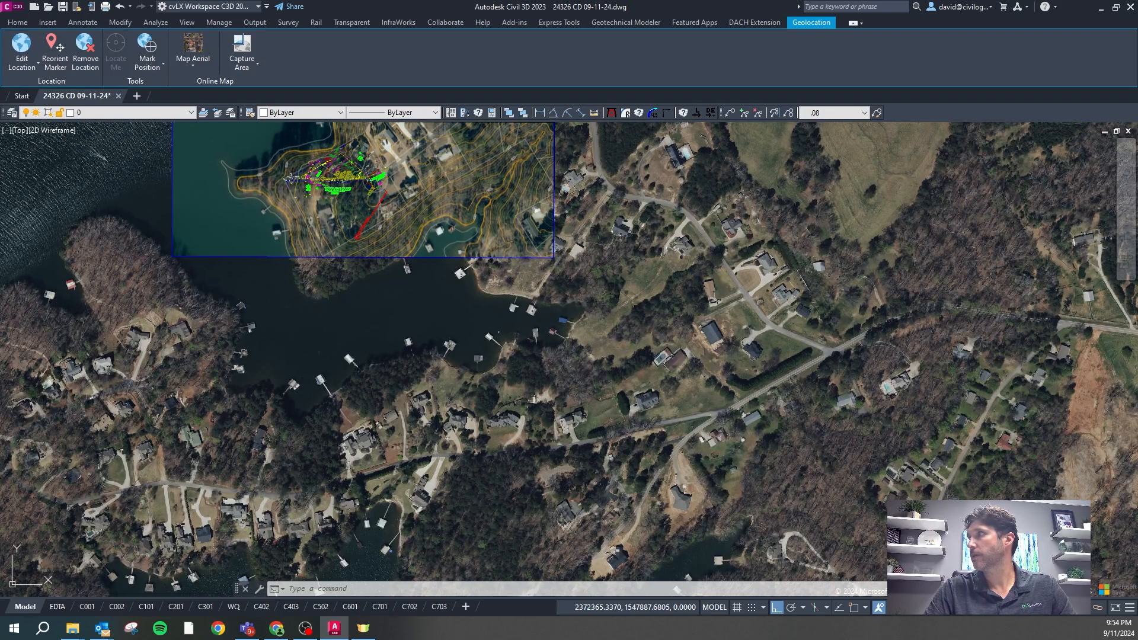
pyautogui.moveTo(766, 147); pyautogui.dragTo(676, 89)
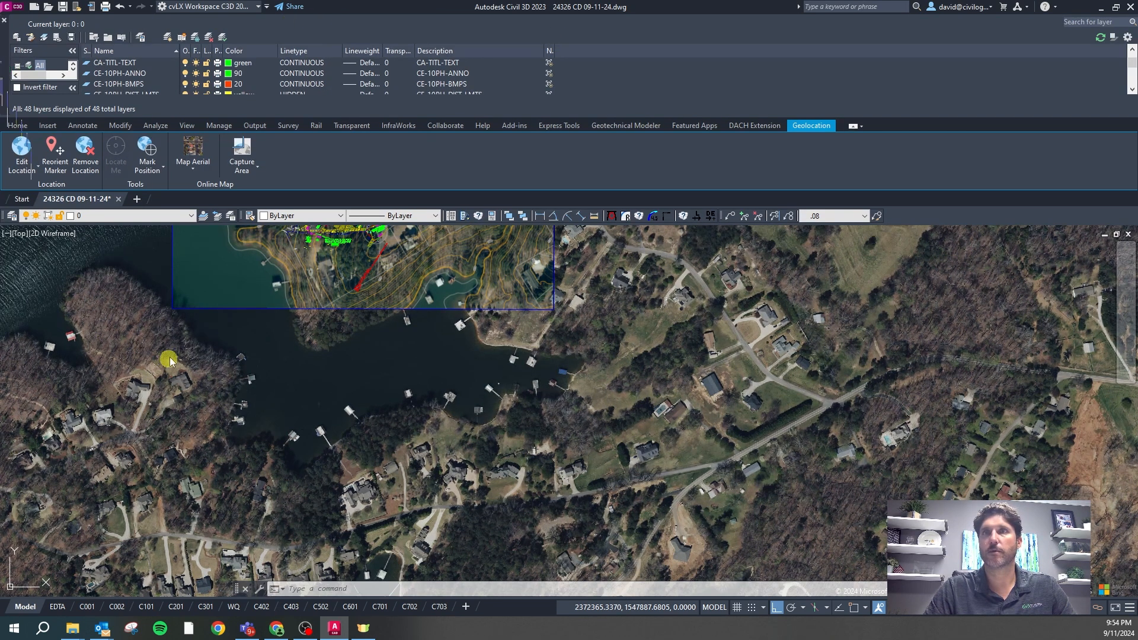
pyautogui.moveTo(1080, 287); pyautogui.dragTo(1131, 287)
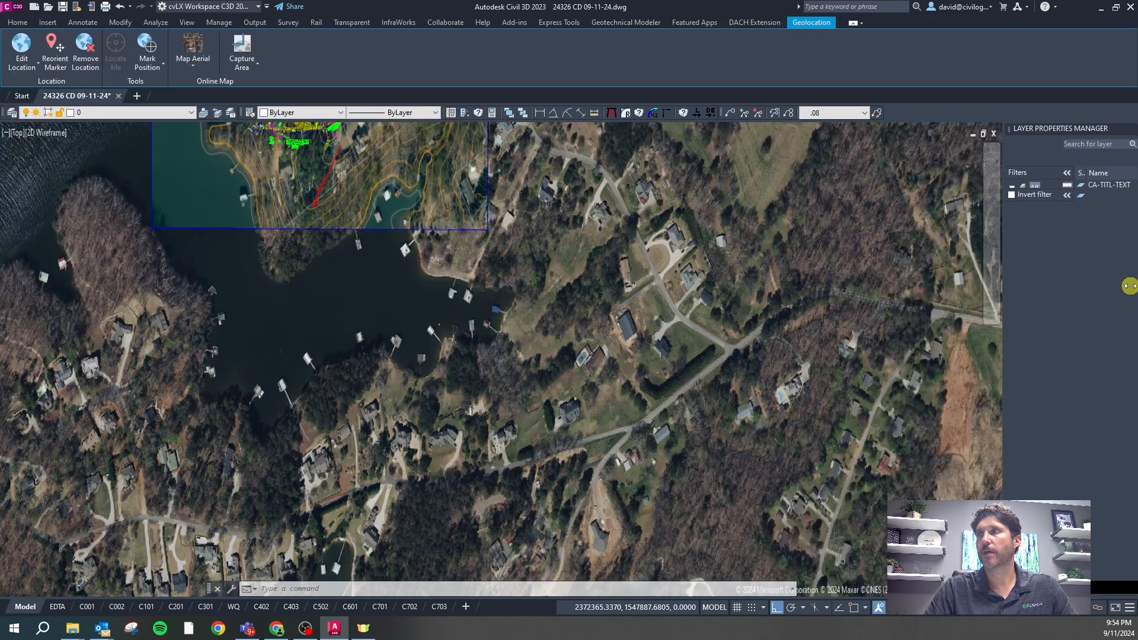
pyautogui.doubleClick(1083, 129)
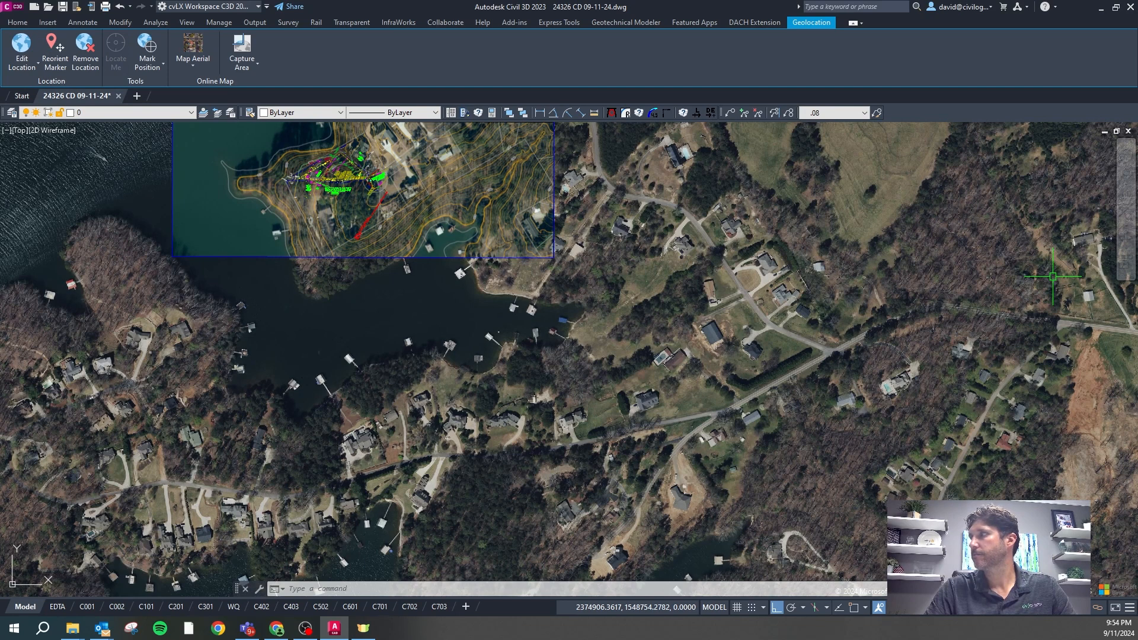
pyautogui.click(564, 385)
pyautogui.press('Escape')
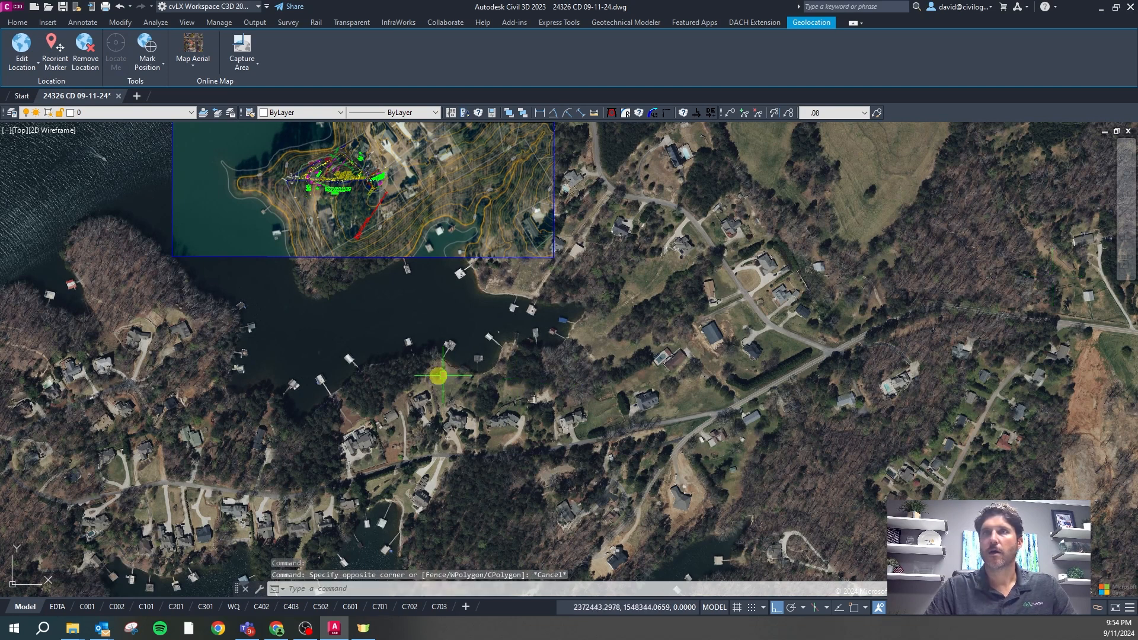
pyautogui.scroll(-3, 415, 349)
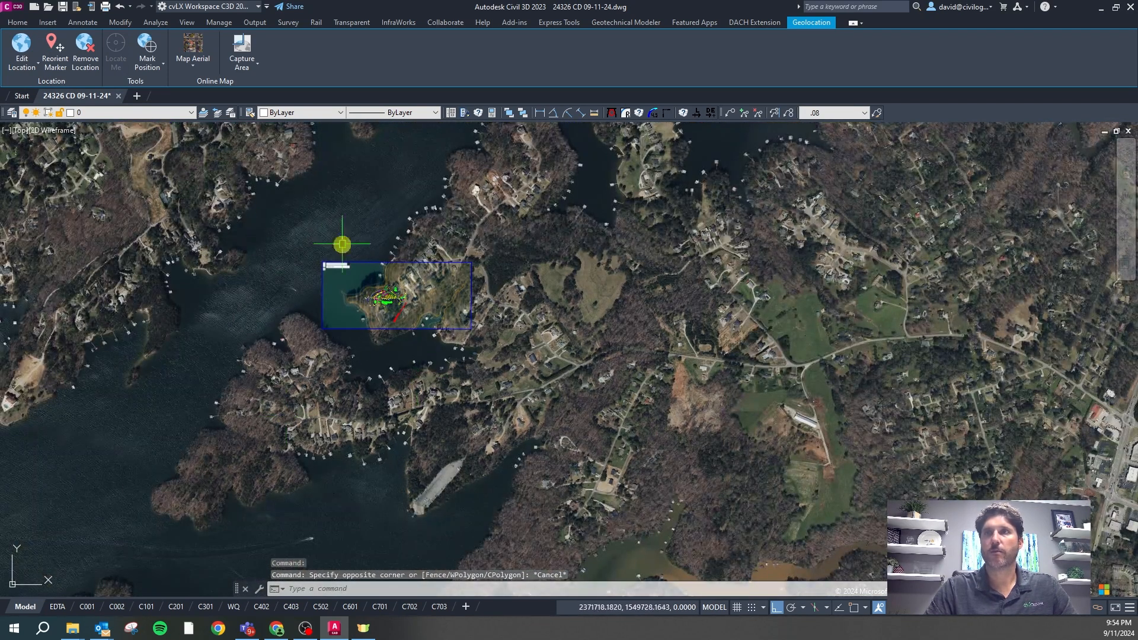
pyautogui.scroll(3, 368, 289)
pyautogui.scroll(6, 368, 290)
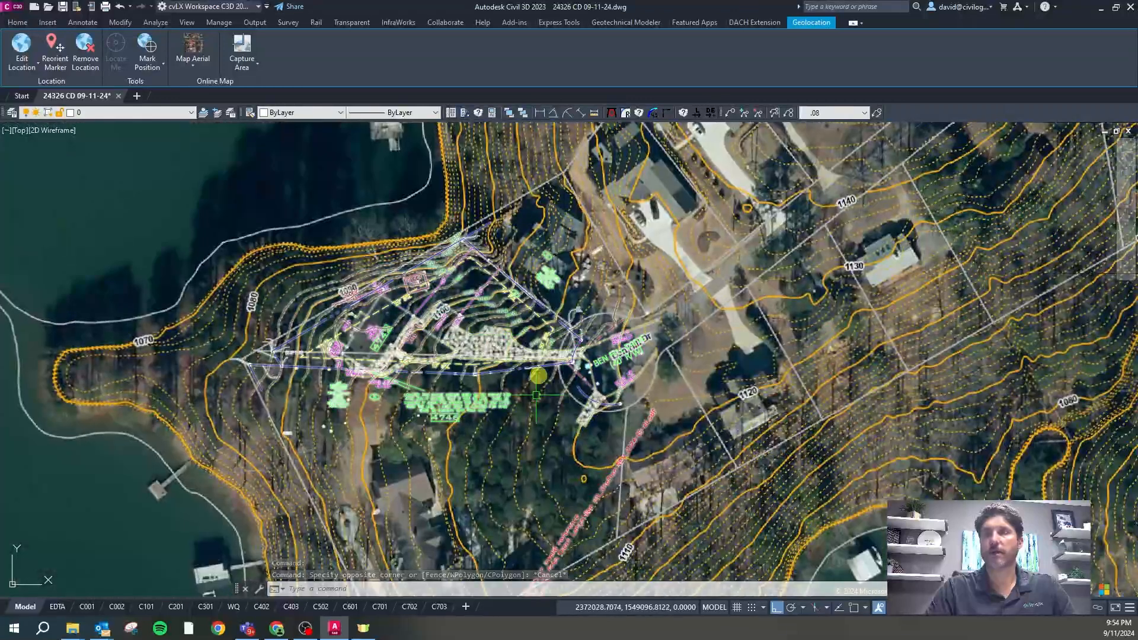
# Run the CS command to list sheet setups, from deMolition and coVer through OUtilityOld
pyautogui.press('Escape')
pyautogui.press('Escape')
pyautogui.write('cs')
pyautogui.press('Return')
pyautogui.press('Escape')
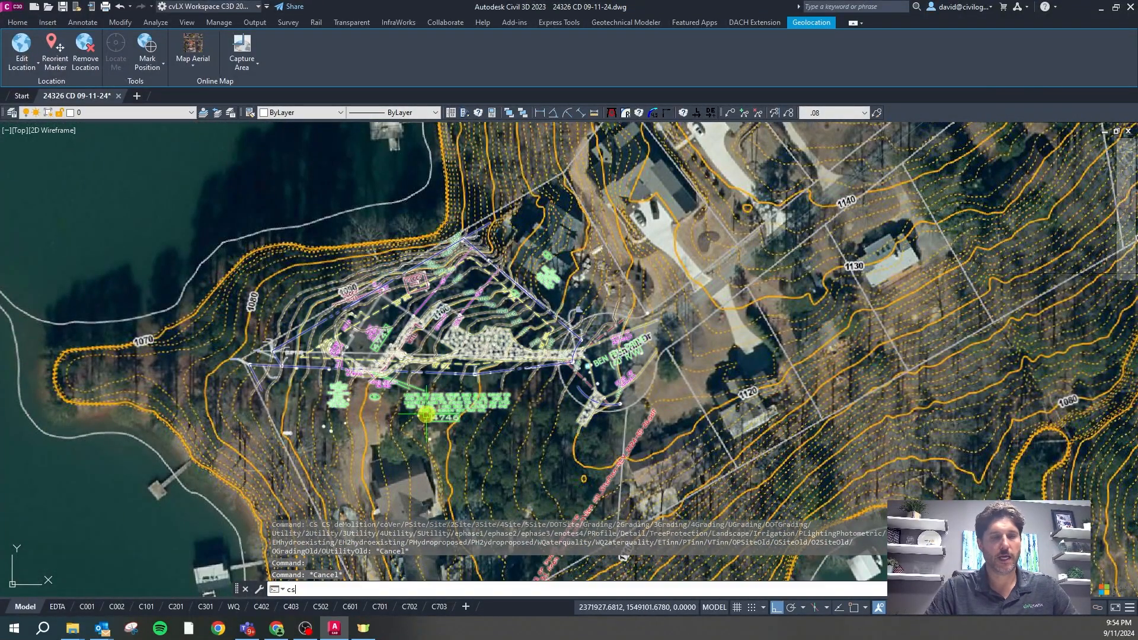
pyautogui.write('cs')
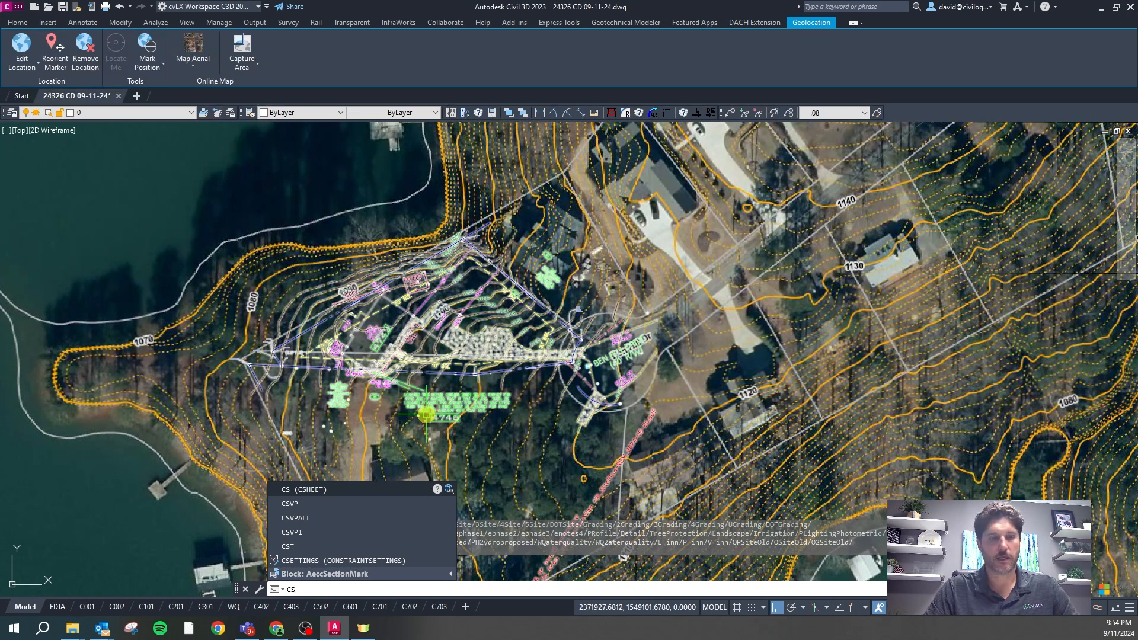
pyautogui.press('Return')
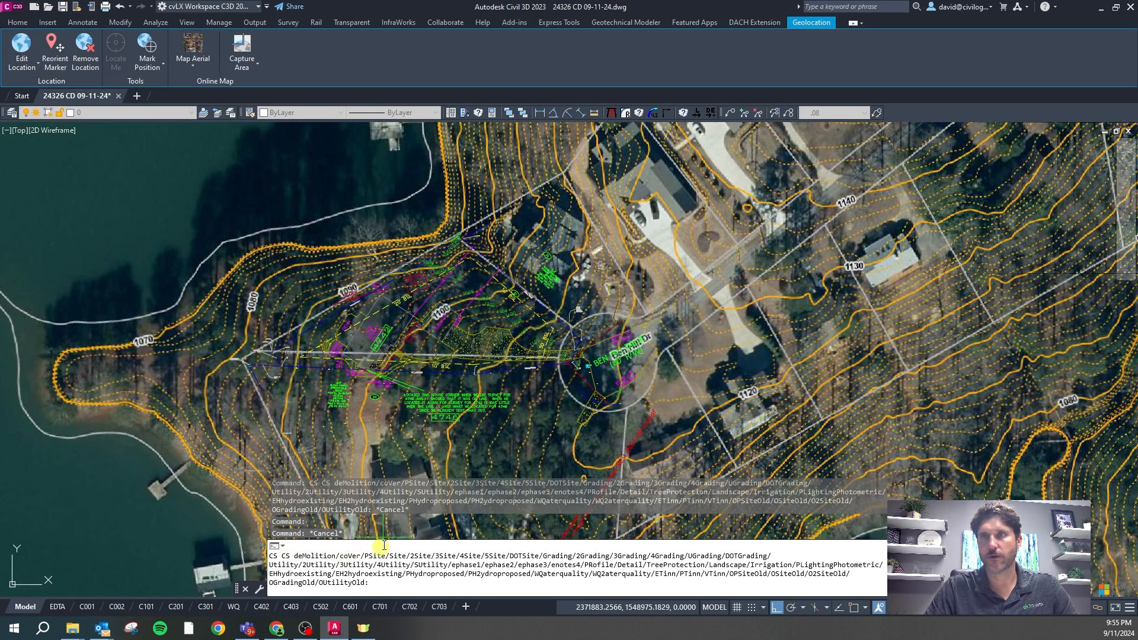
pyautogui.moveTo(86, 612)
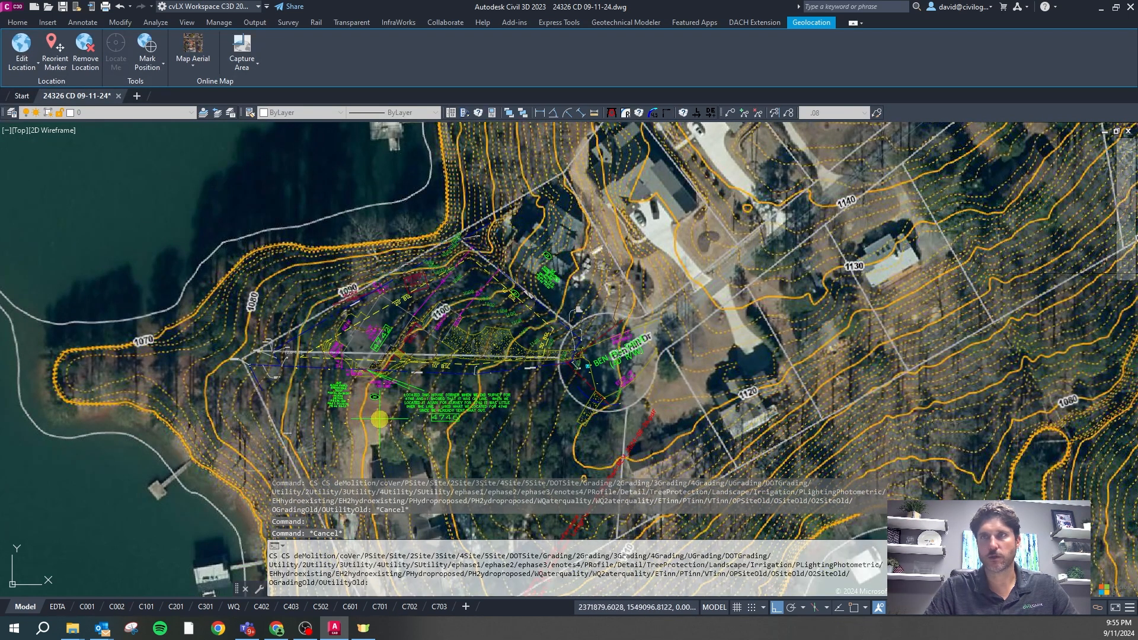
# Apply the Grading (G) sheet setup and set the aerial map style to Map Off
pyautogui.write('g')
pyautogui.press('Return')
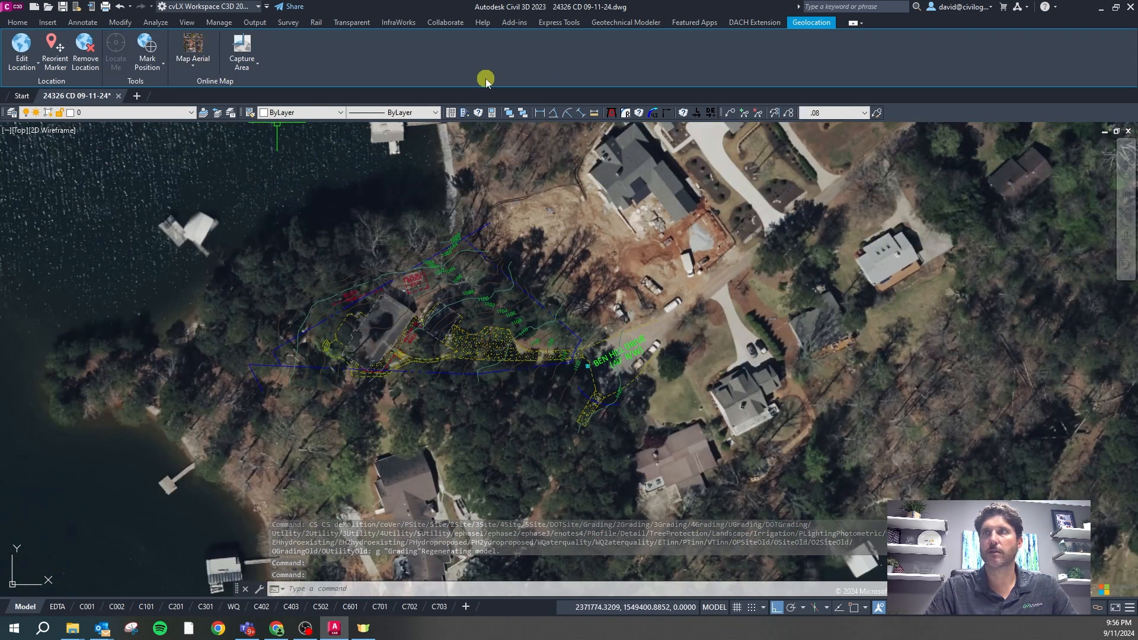
pyautogui.click(197, 64)
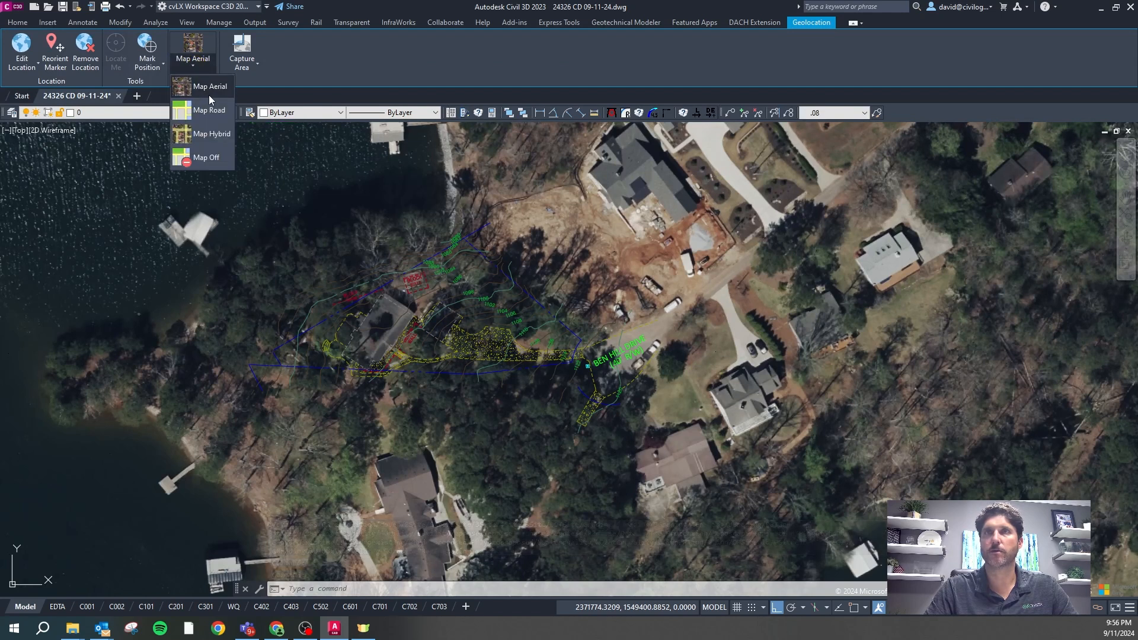
pyautogui.click(210, 159)
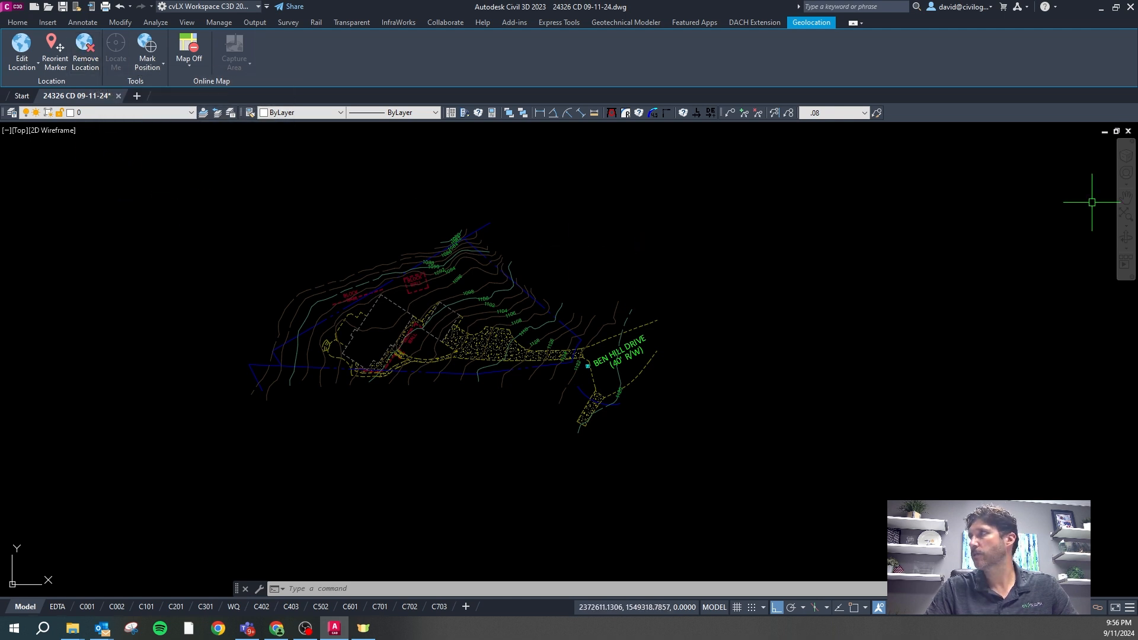
# Check that Drawing Settings uses coordinate system GA83-WF, NAD83 Georgia West, US Foot, and close it
pyautogui.moveTo(1137, 300); pyautogui.dragTo(732, 304)
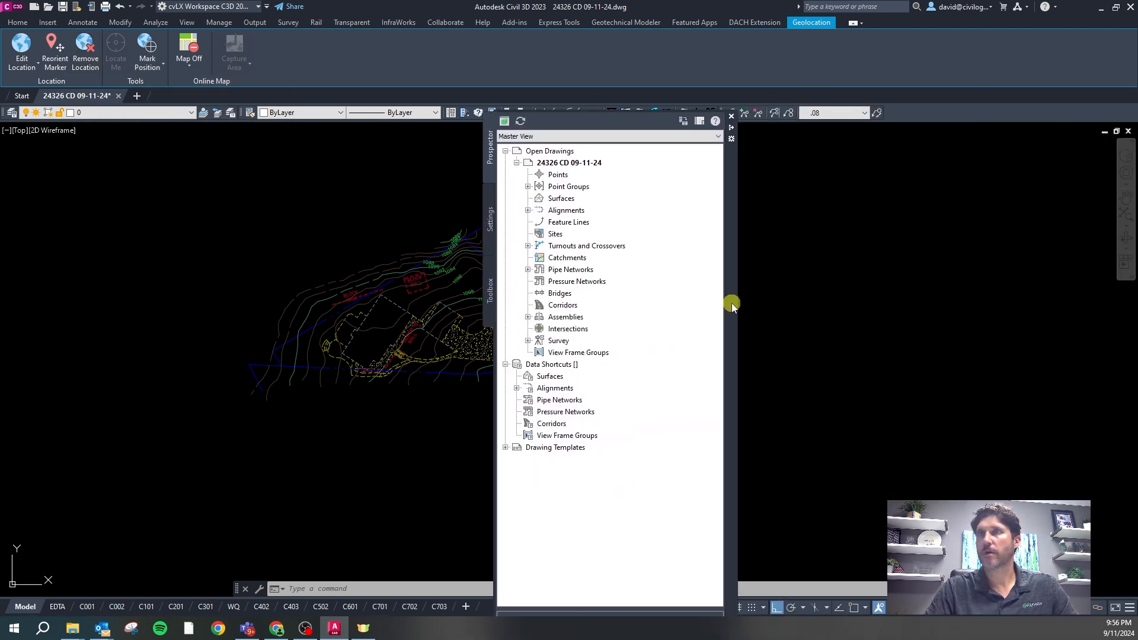
pyautogui.click(491, 215)
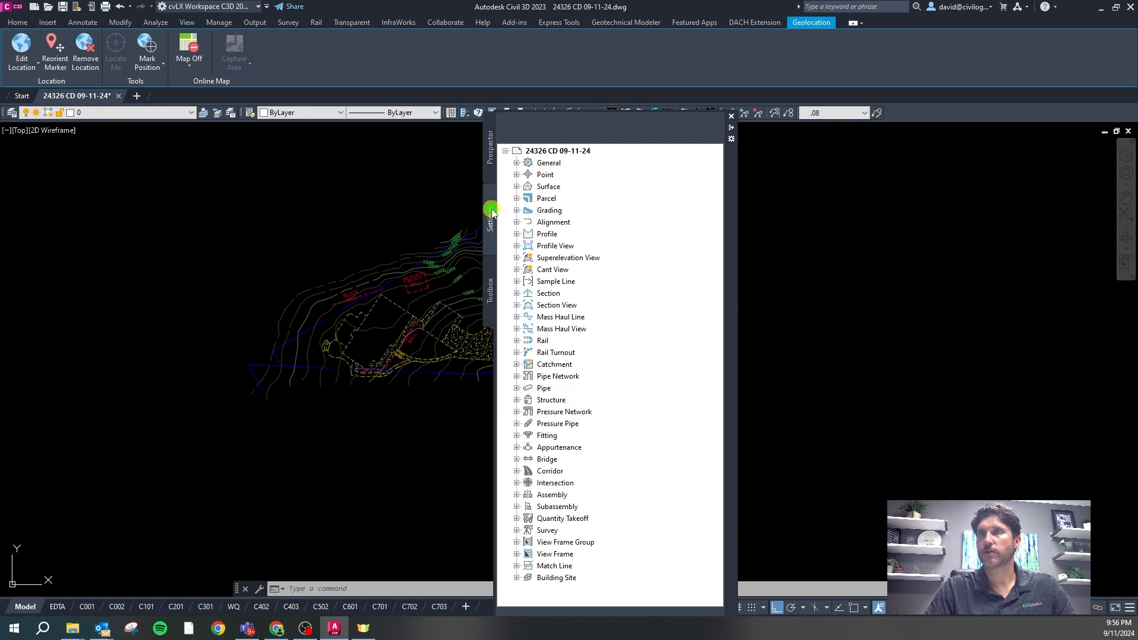
pyautogui.rightClick(557, 153)
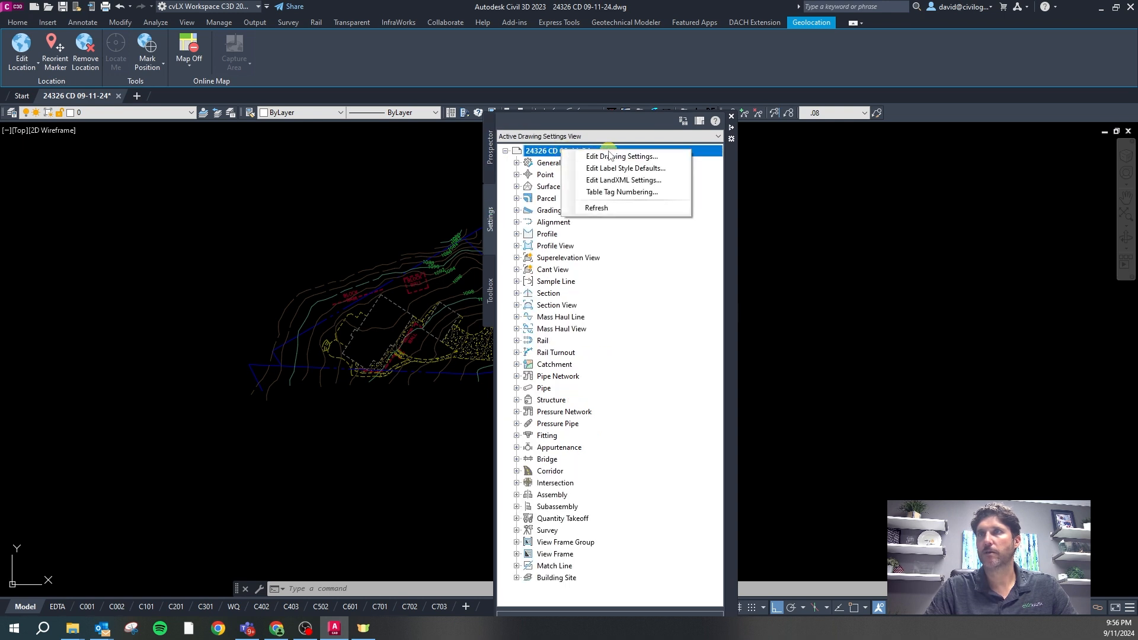
pyautogui.click(572, 156)
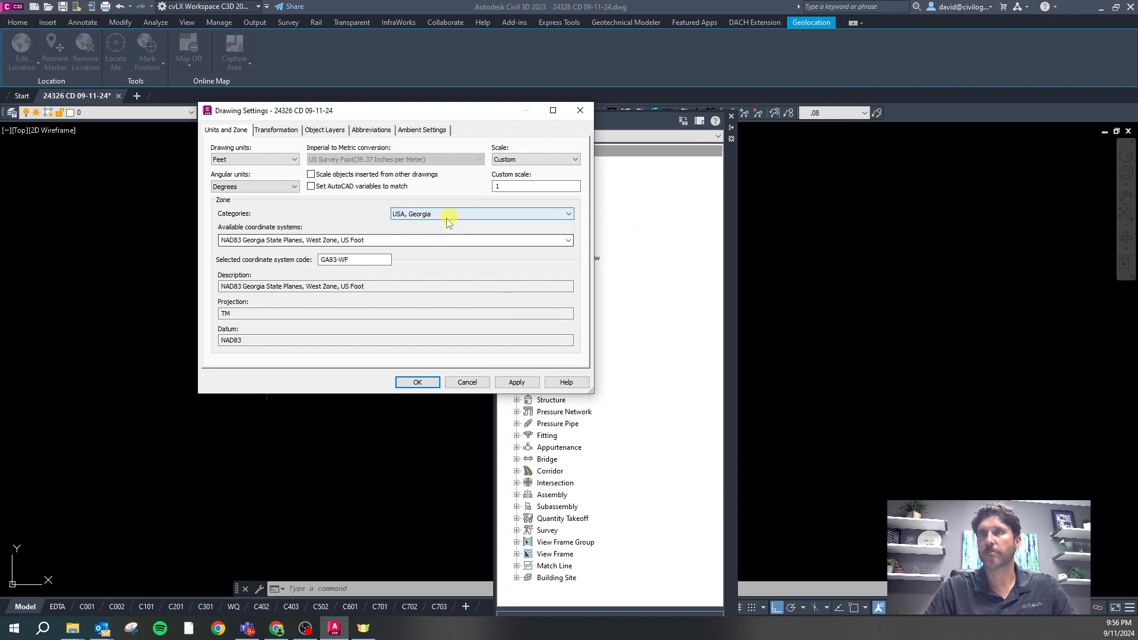
pyautogui.click(407, 241)
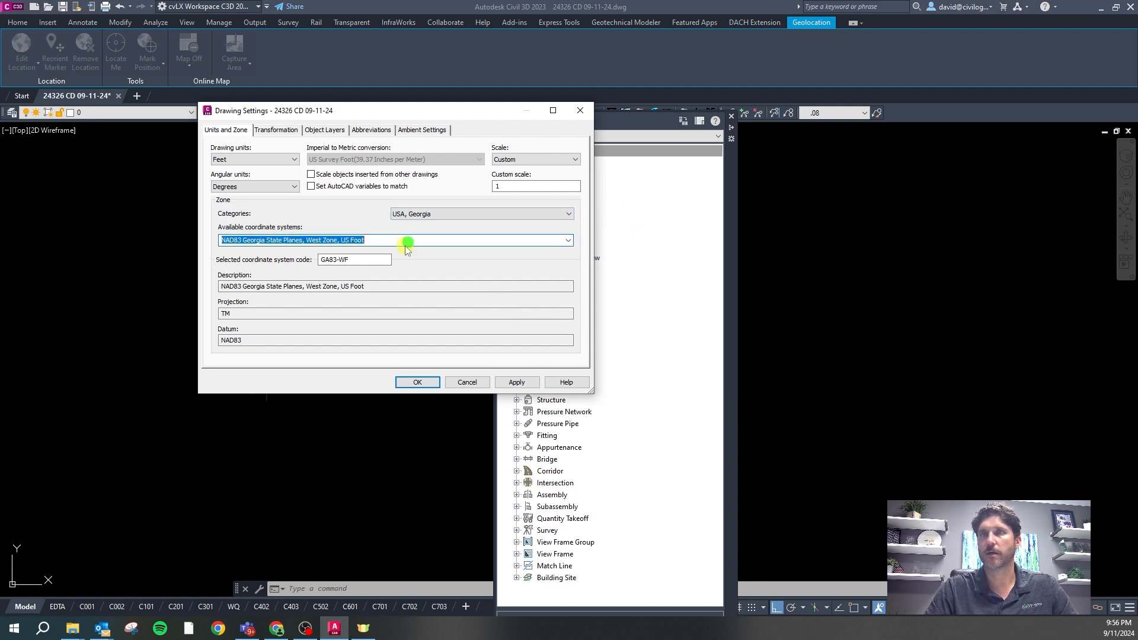
pyautogui.click(569, 240)
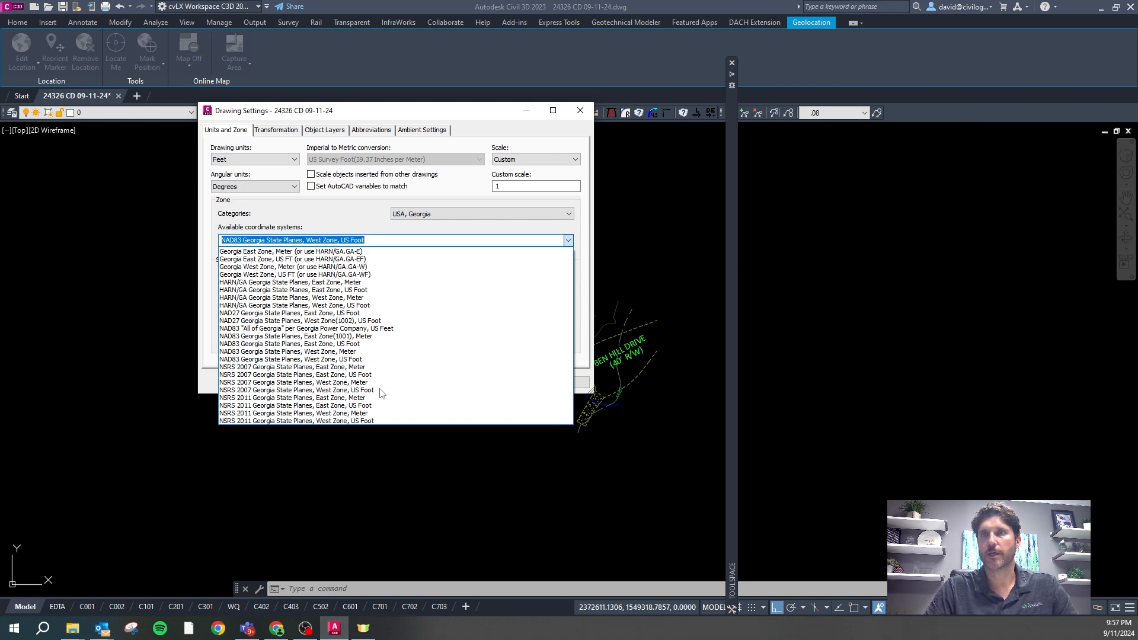
pyautogui.click(485, 468)
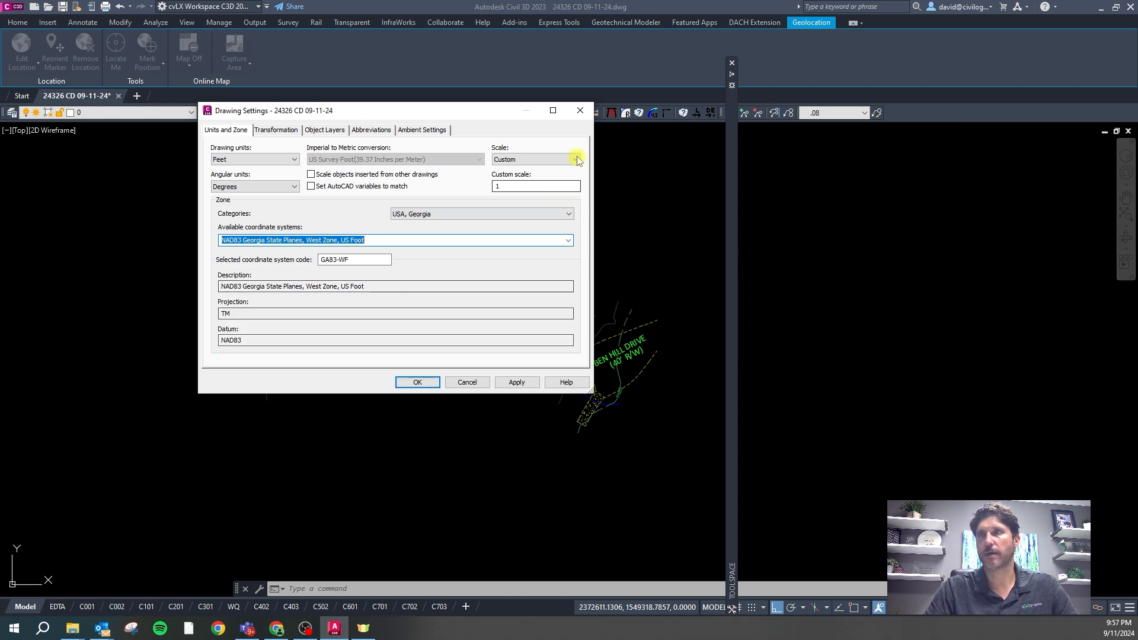
pyautogui.click(580, 110)
pyautogui.moveTo(731, 259); pyautogui.dragTo(1137, 259)
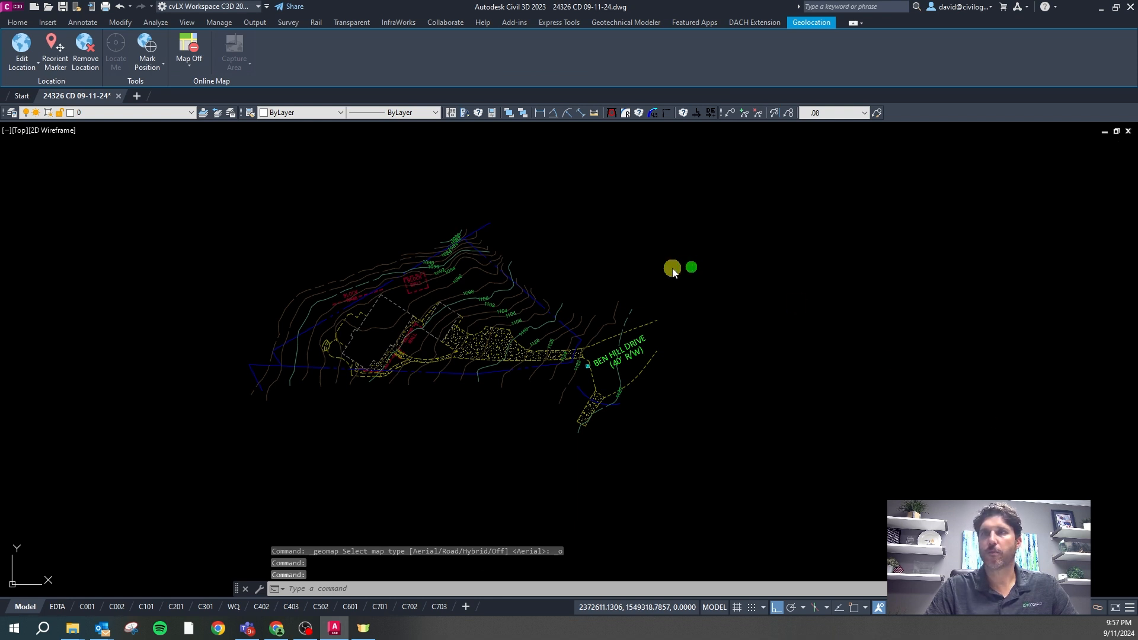
# Step through the C001, C002, C101, C201, C301 and WQ layouts
pyautogui.moveTo(446, 605)
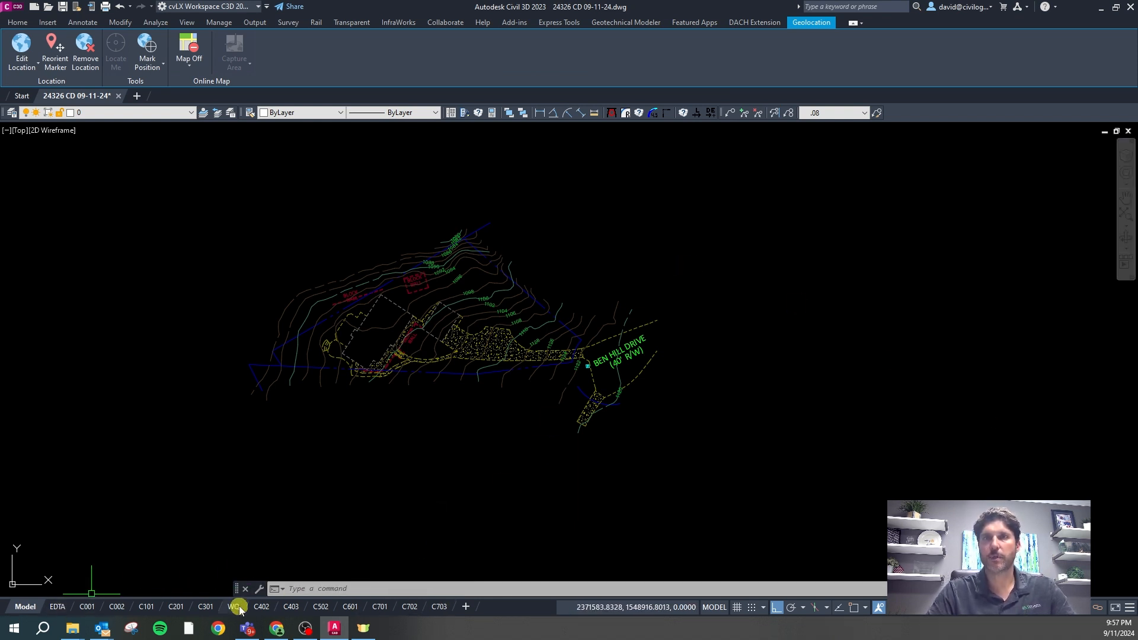
pyautogui.click(80, 608)
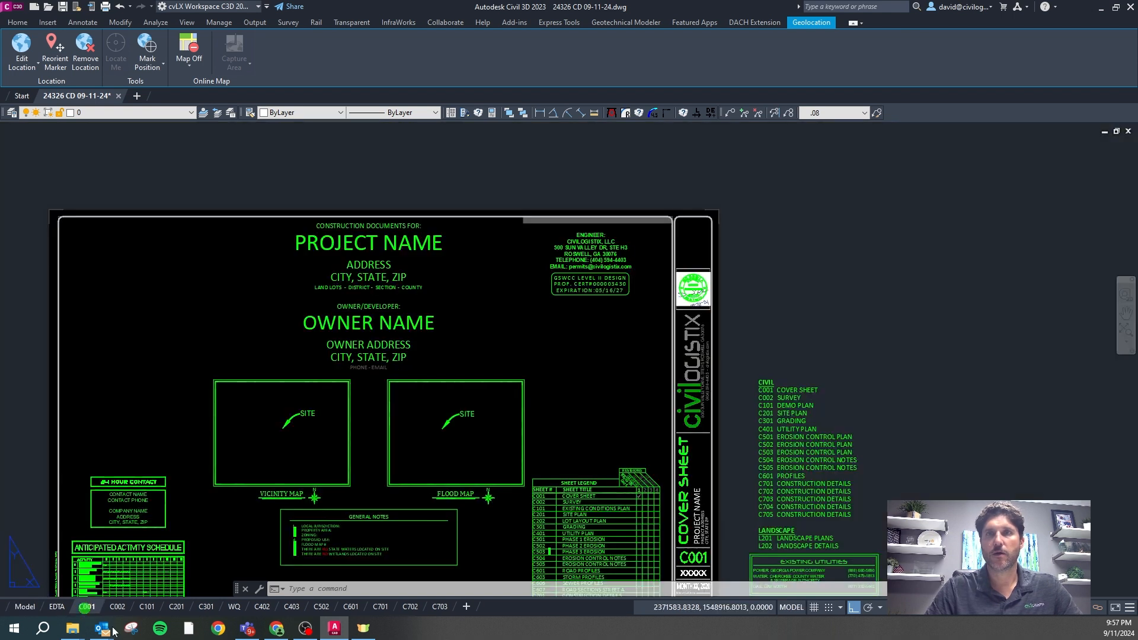
pyautogui.scroll(-2, 236, 353)
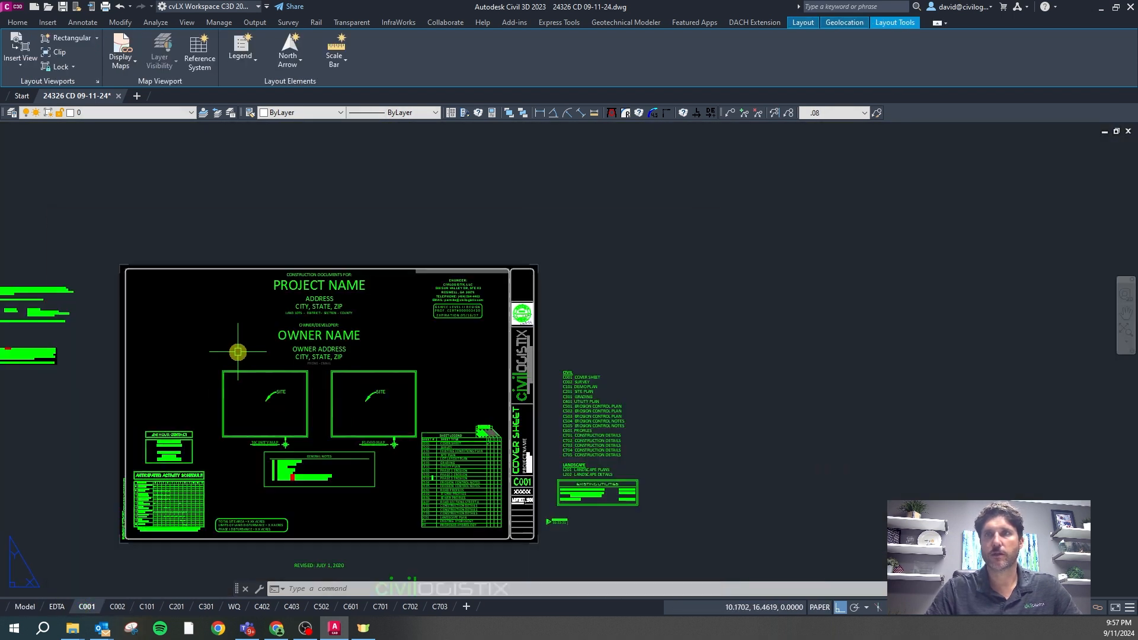
pyautogui.click(118, 607)
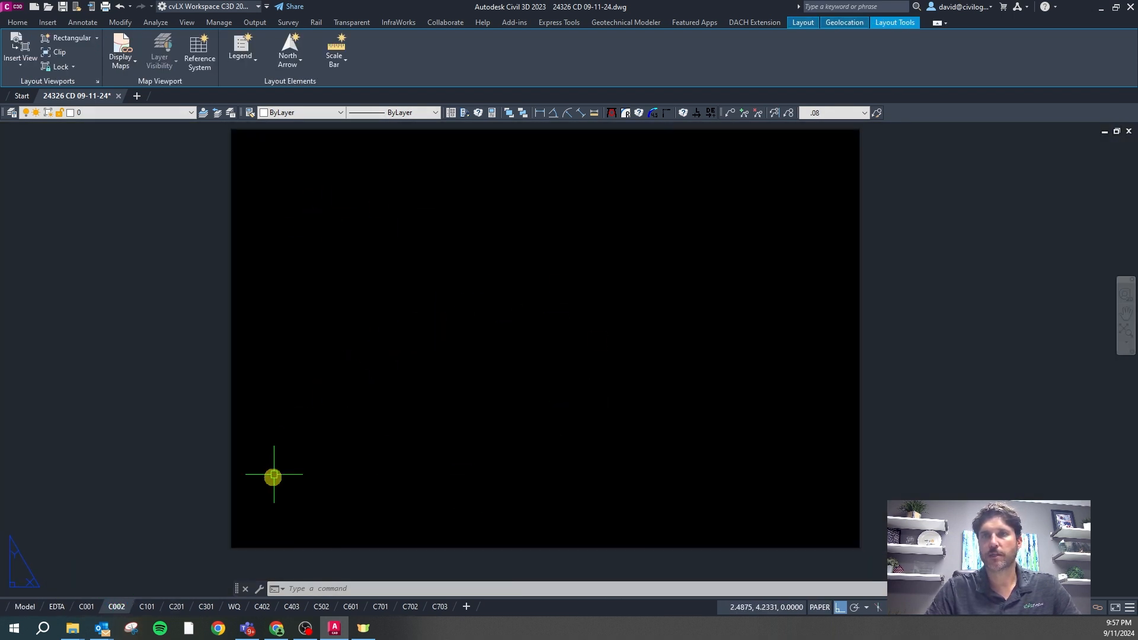
pyautogui.click(147, 607)
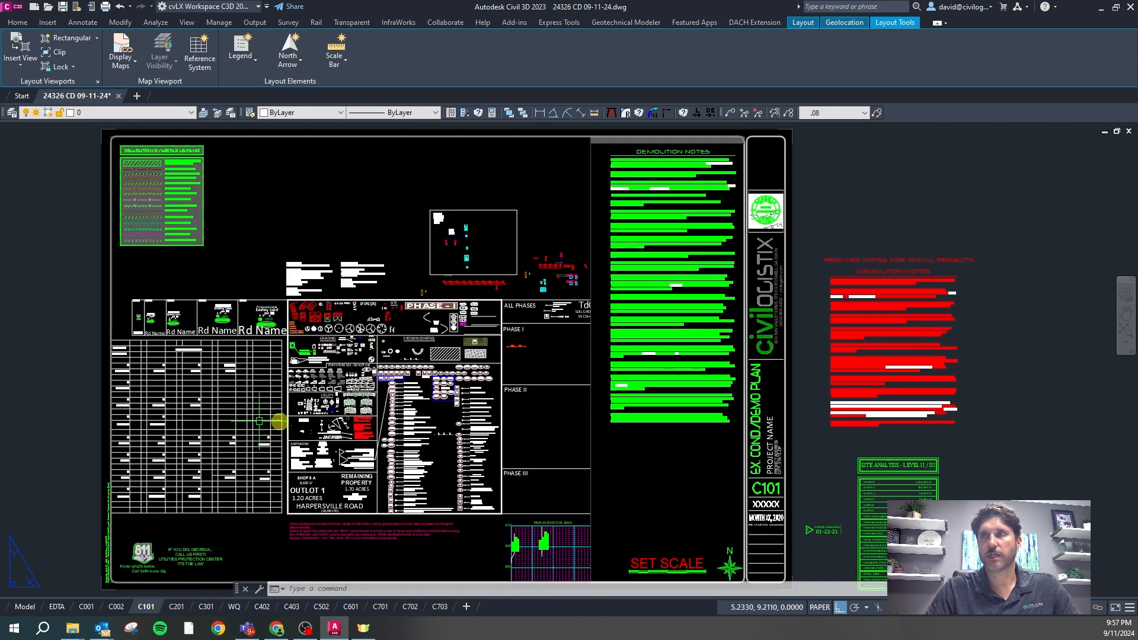
pyautogui.click(175, 608)
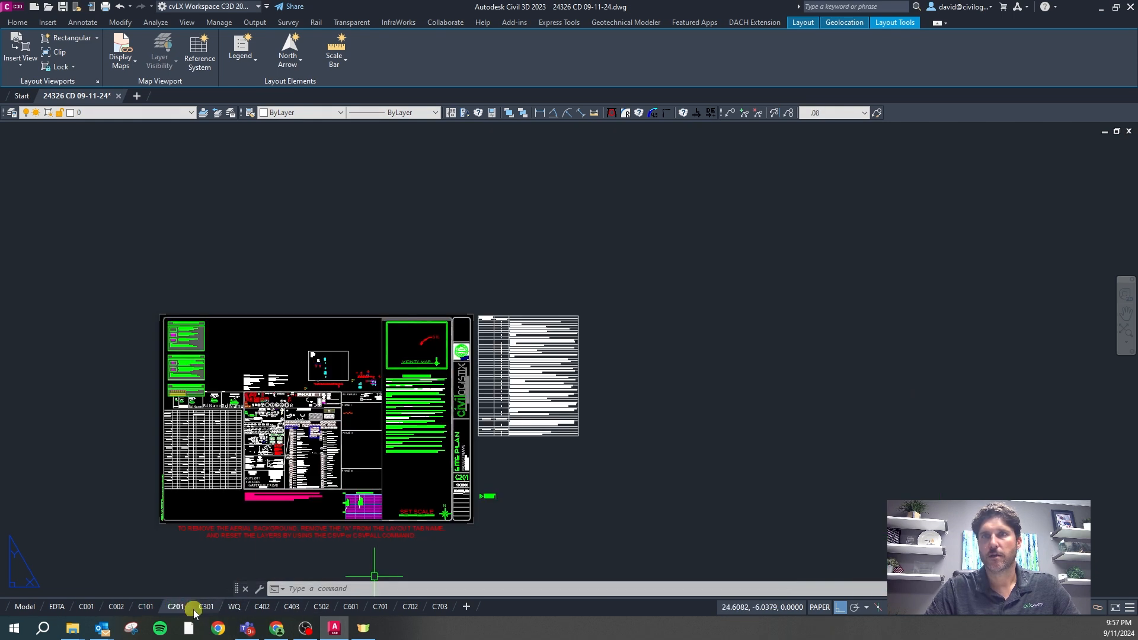
pyautogui.click(206, 607)
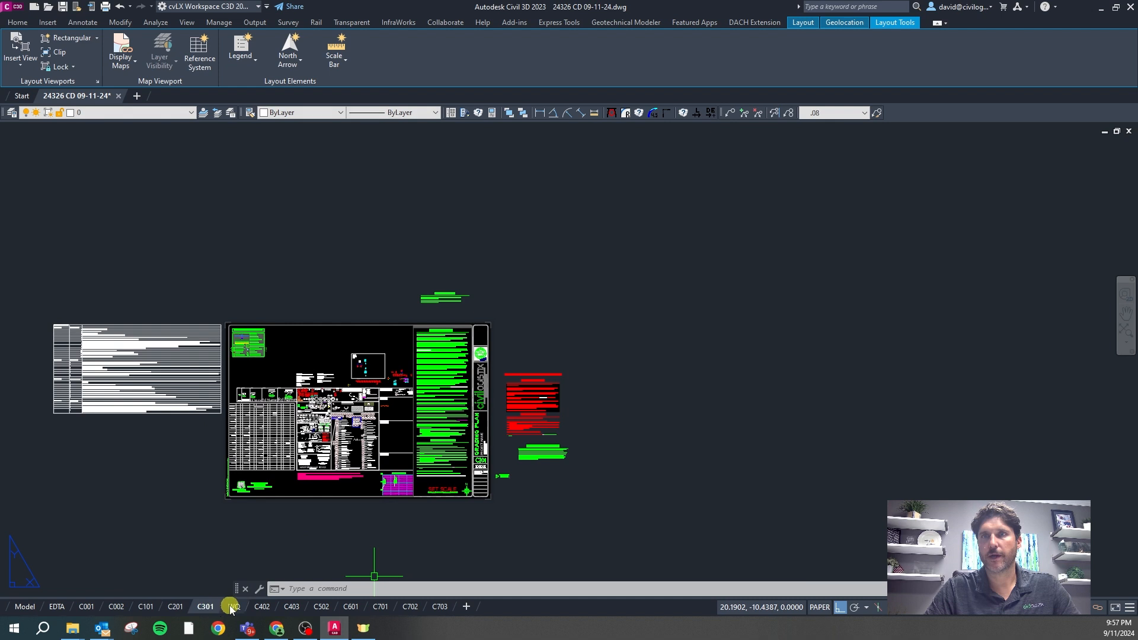
pyautogui.click(235, 607)
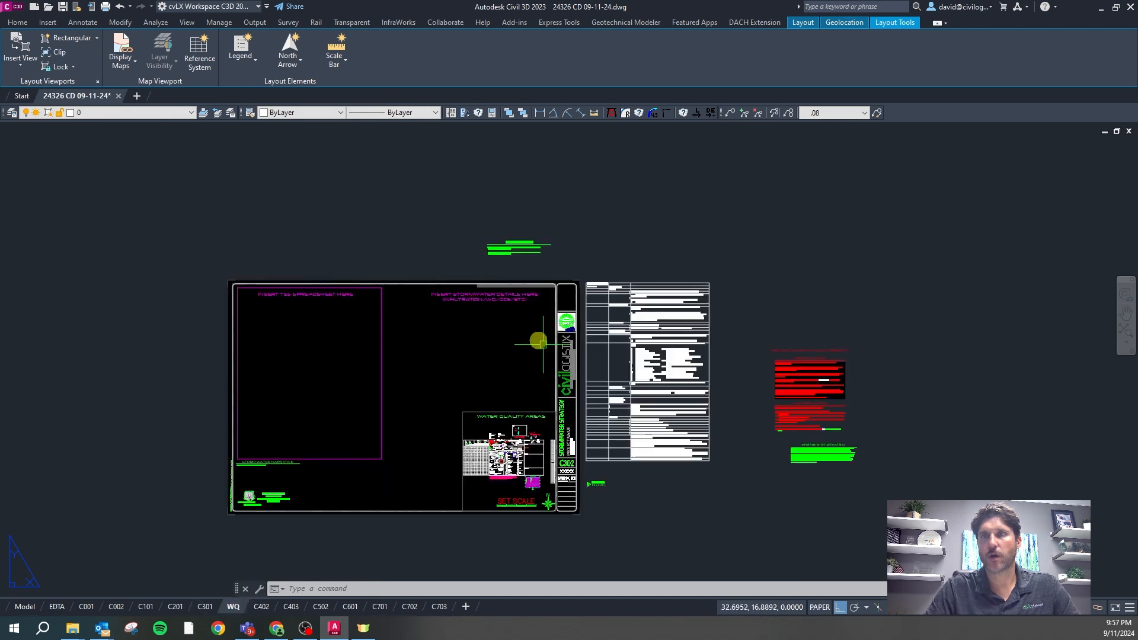
pyautogui.scroll(2, 384, 358)
pyautogui.scroll(-2, 392, 325)
pyautogui.scroll(2, 417, 470)
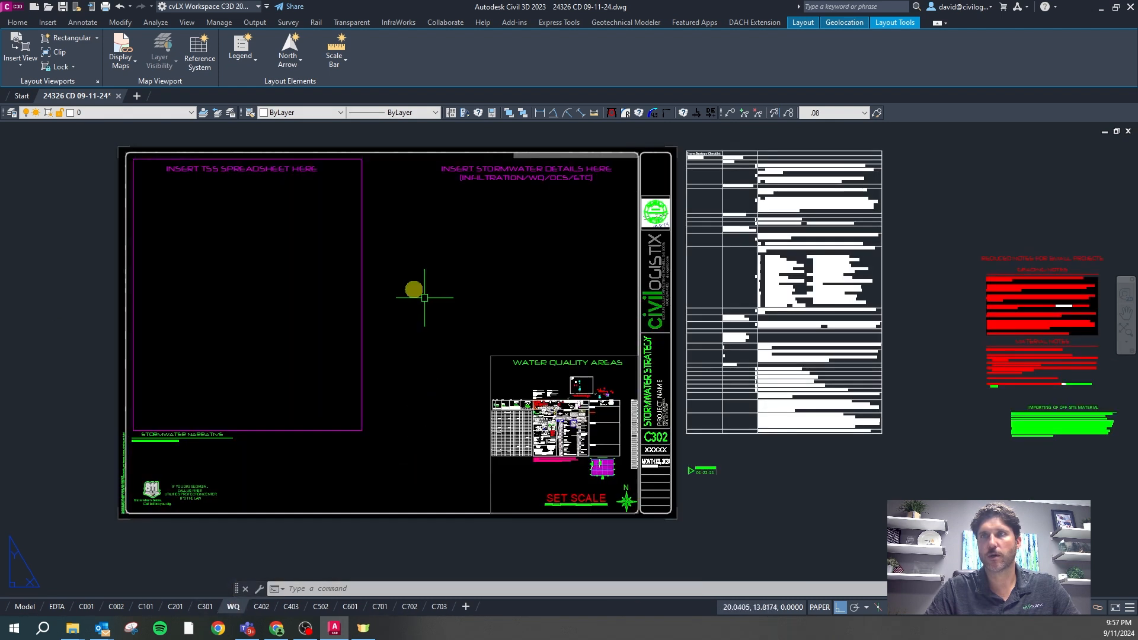
# Inspect the C402 septic plan, C403 septic details and C502 erosion control sheets
pyautogui.click(265, 608)
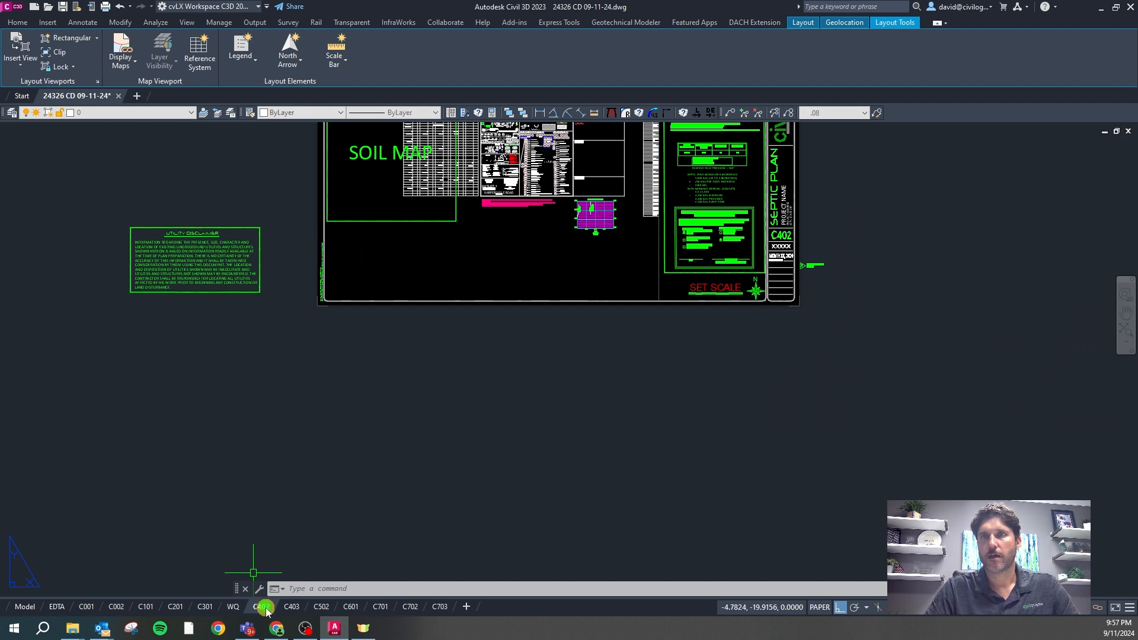
pyautogui.scroll(-2, 315, 527)
pyautogui.scroll(2, 441, 290)
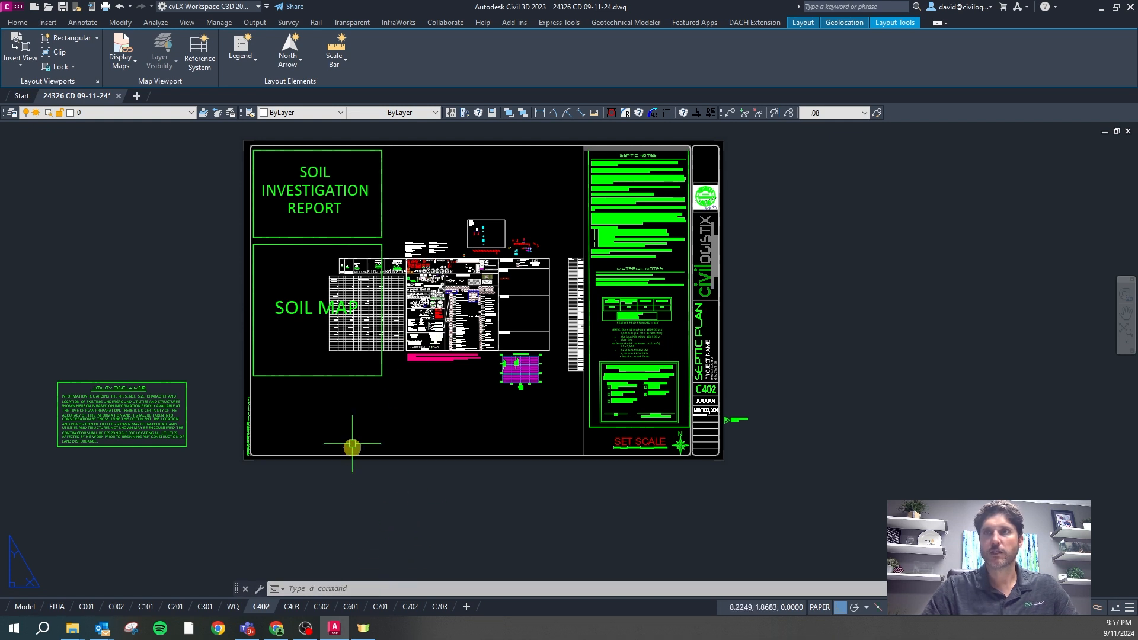
pyautogui.click(293, 608)
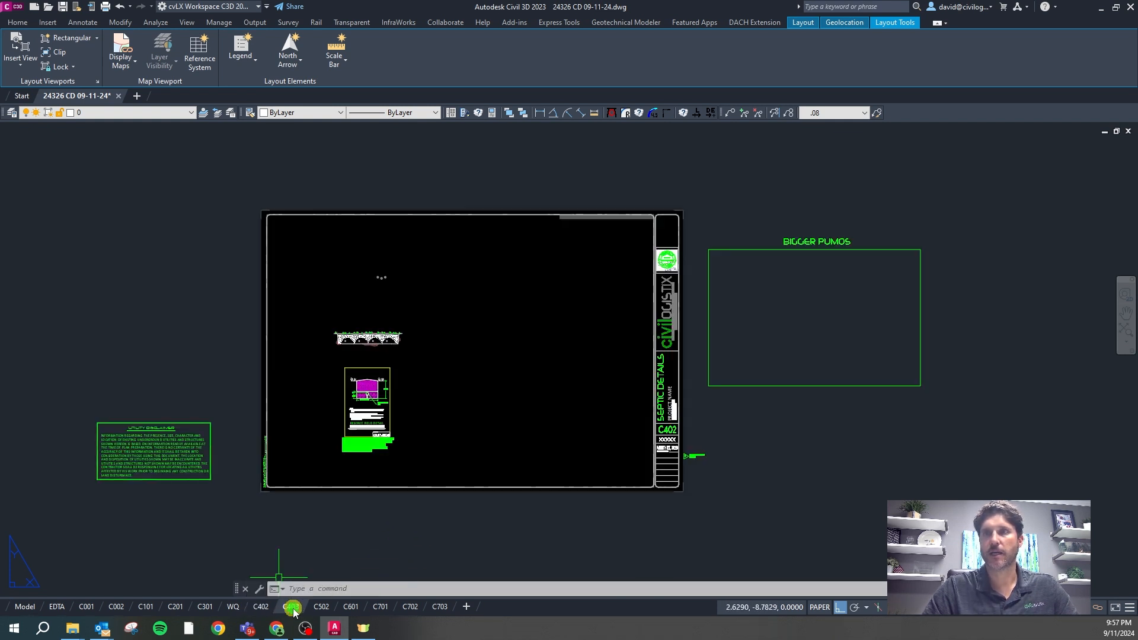
pyautogui.scroll(2, 505, 322)
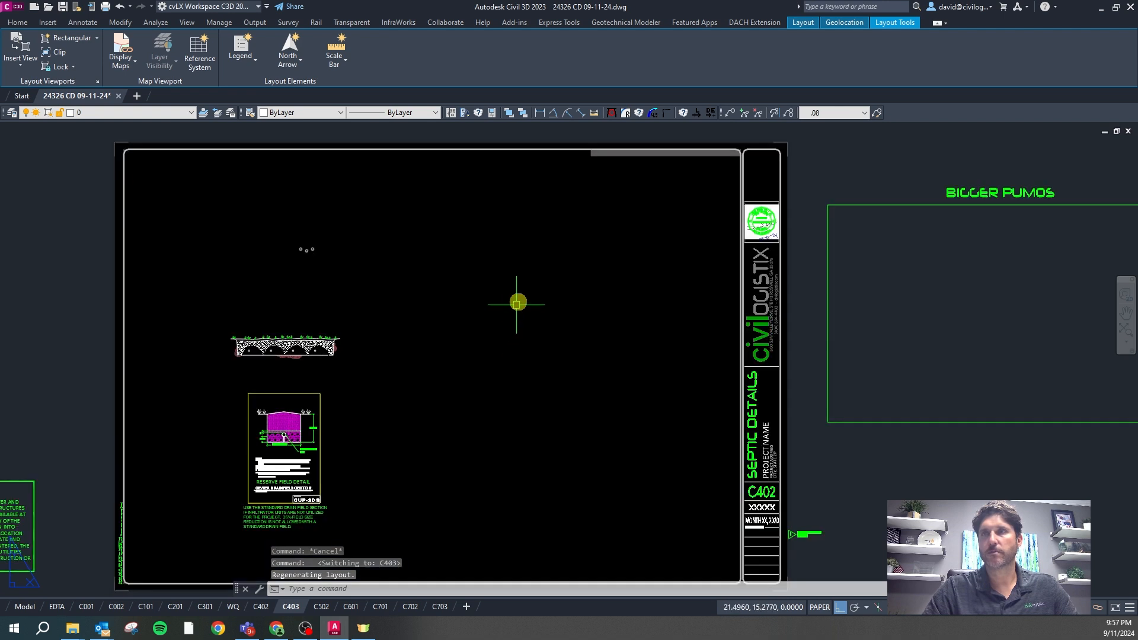
pyautogui.scroll(-2, 518, 303)
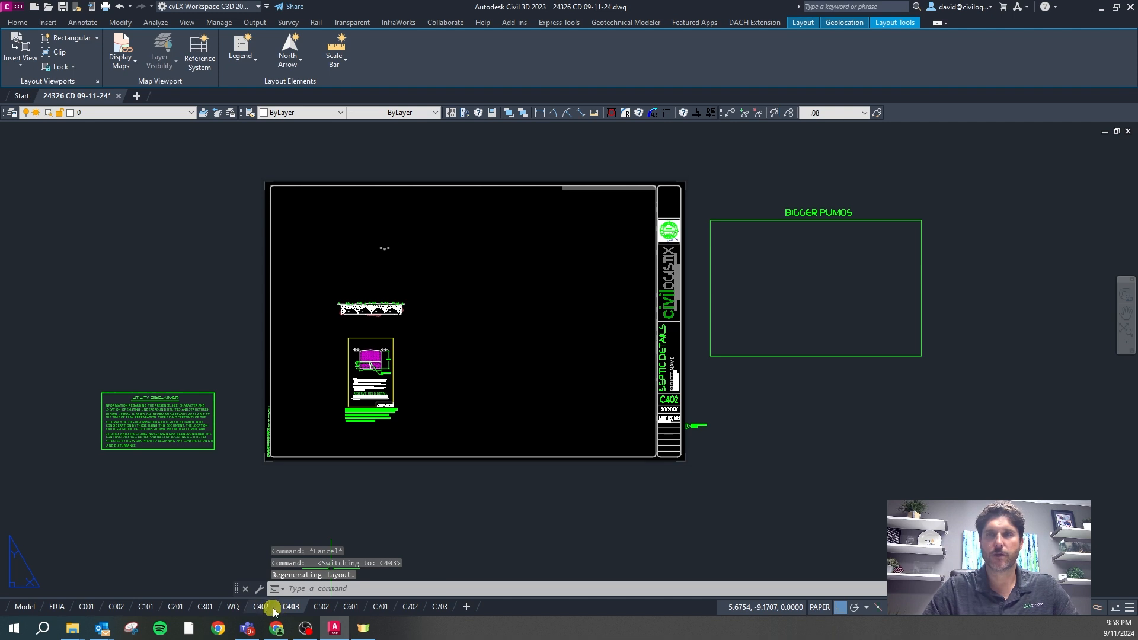
pyautogui.moveTo(315, 612)
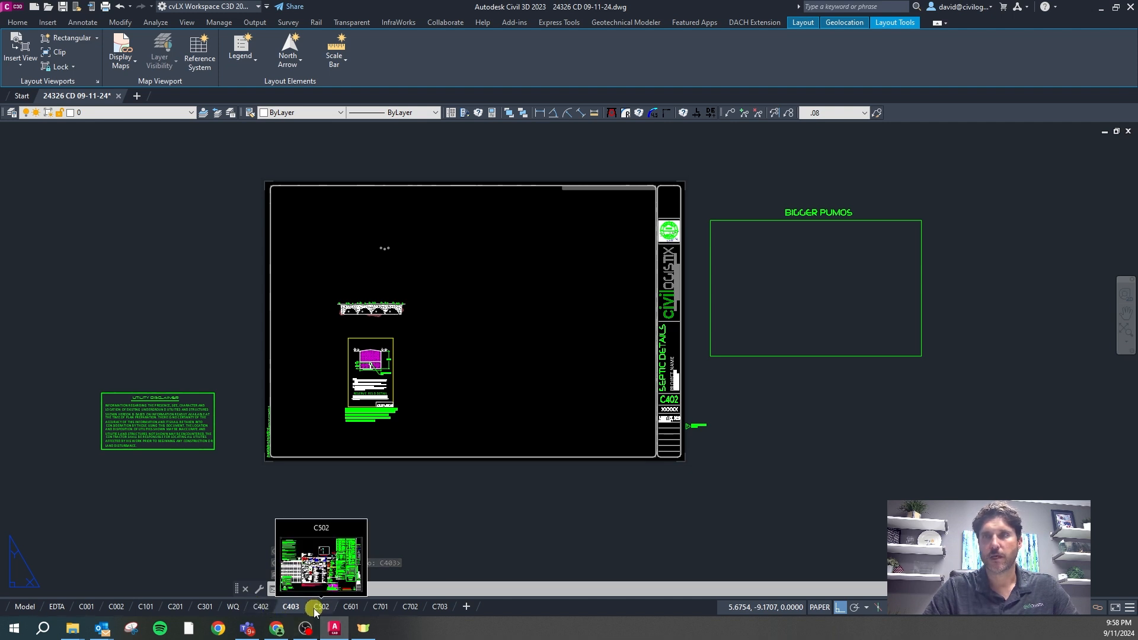
pyautogui.click(322, 607)
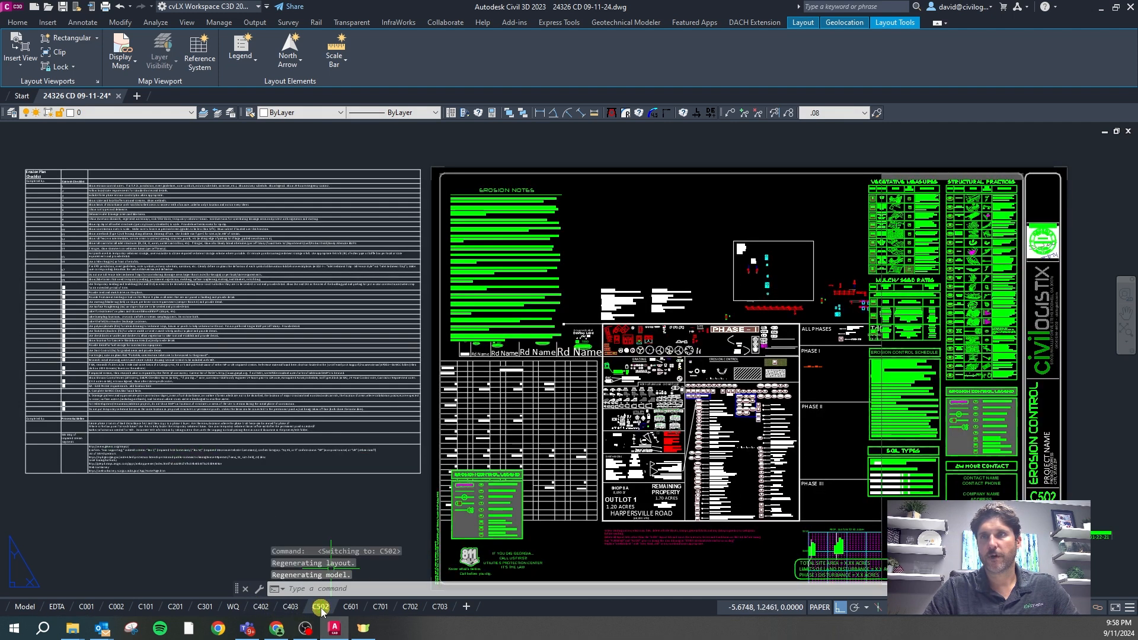
pyautogui.scroll(-2, 318, 246)
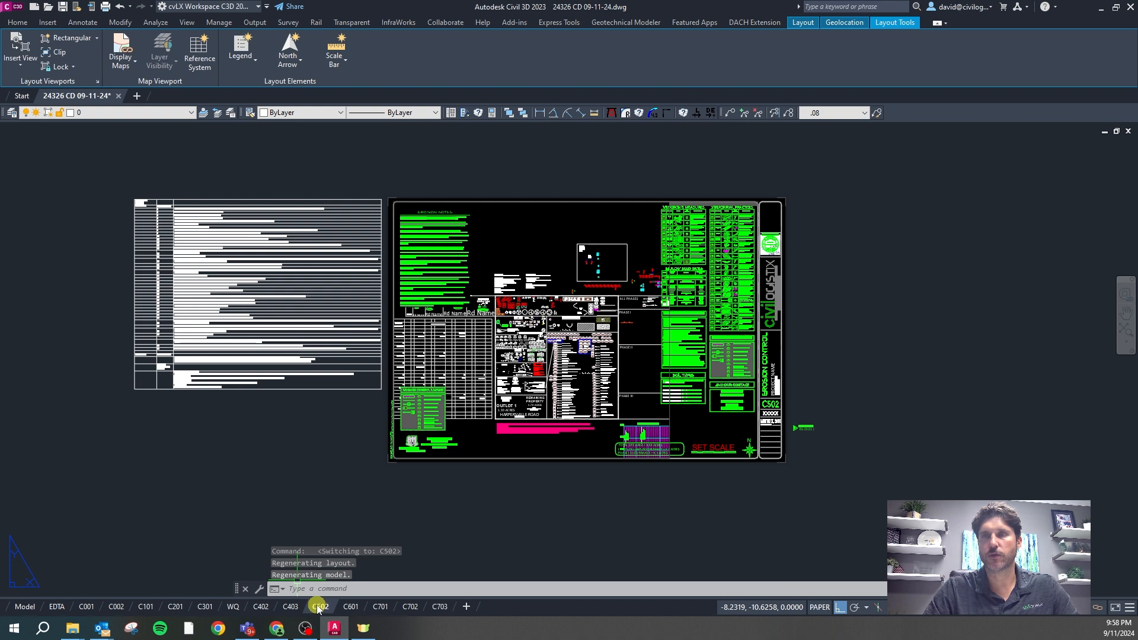
# Edit the title-block text C502 to read C501, then open the C601 Profiles layout
pyautogui.scroll(6, 872, 383)
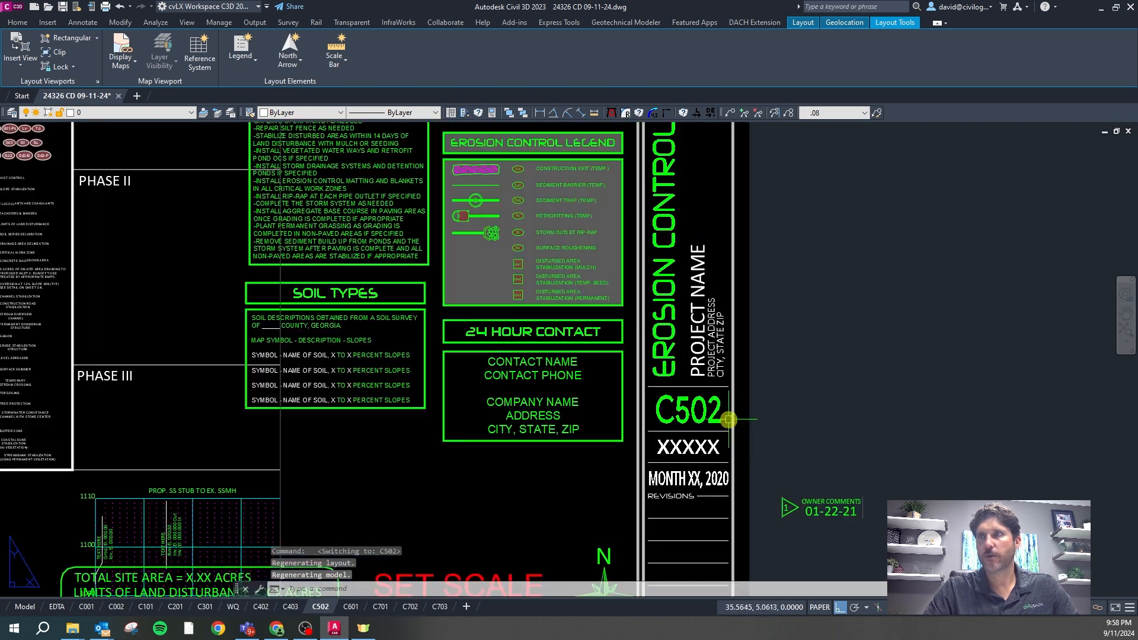
pyautogui.click(714, 414)
pyautogui.doubleClick(714, 411)
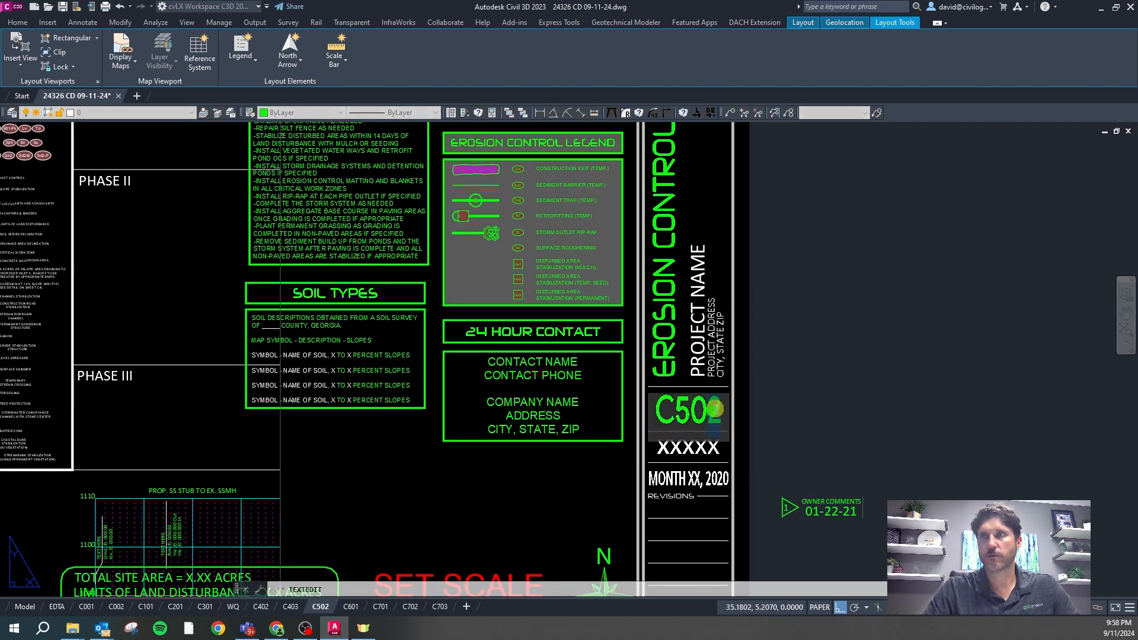
pyautogui.write('C501')
pyautogui.press('Return')
pyautogui.scroll(-4, 803, 386)
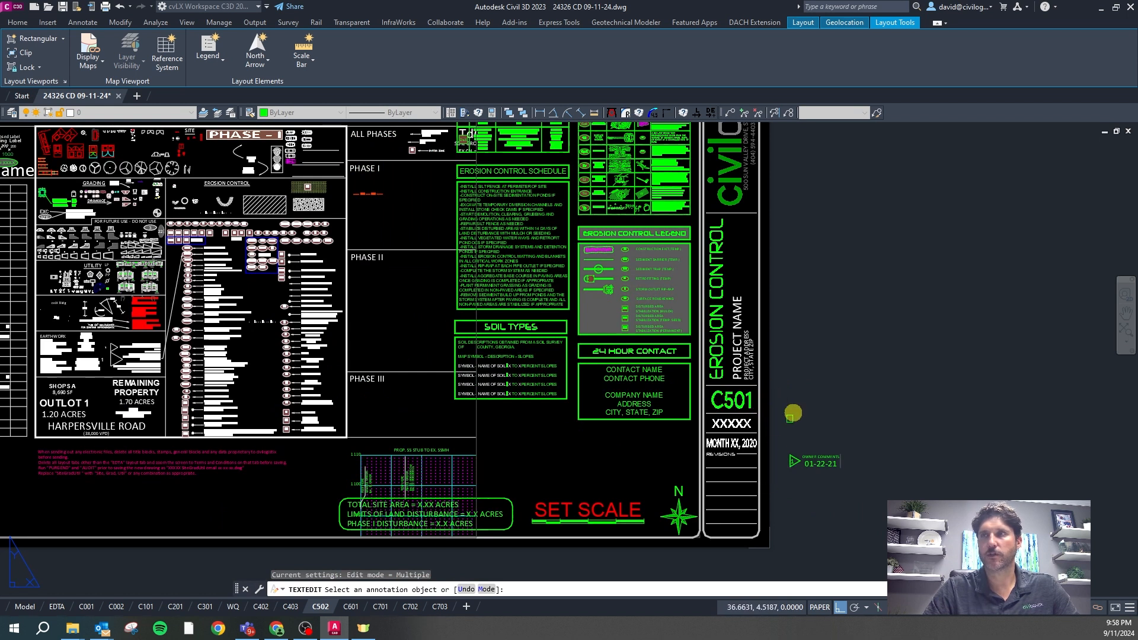
pyautogui.press('Return')
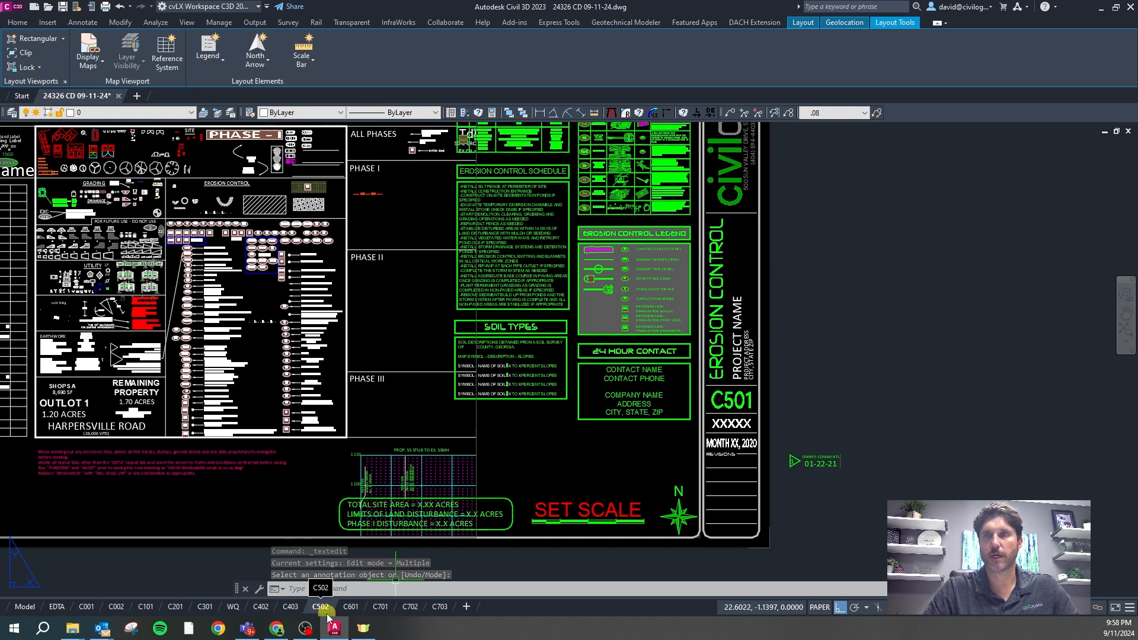
pyautogui.click(355, 609)
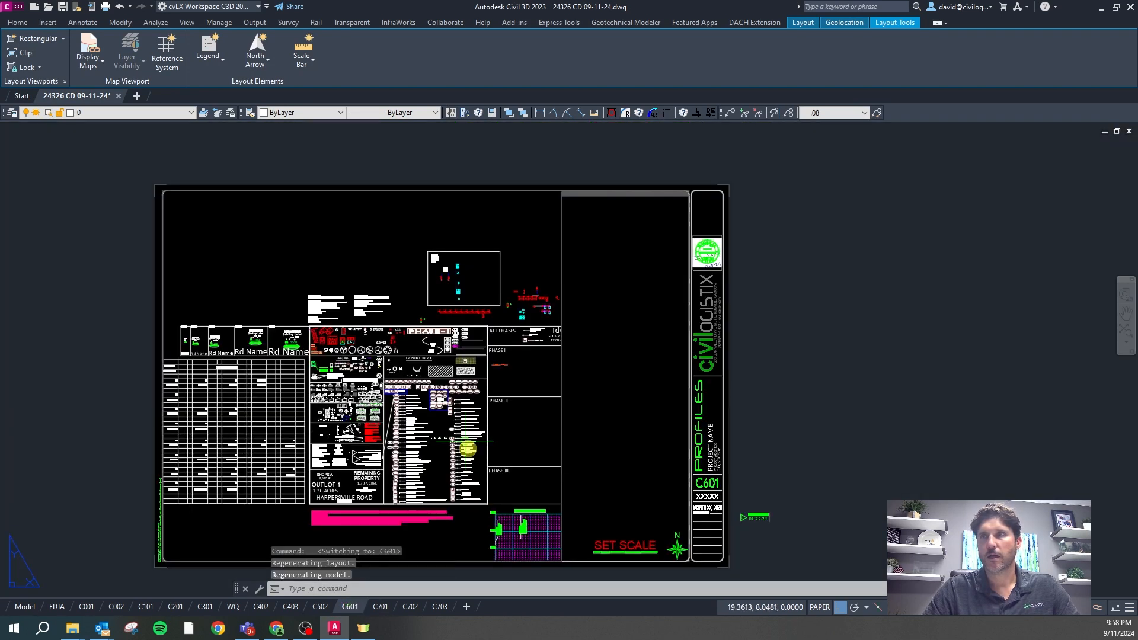
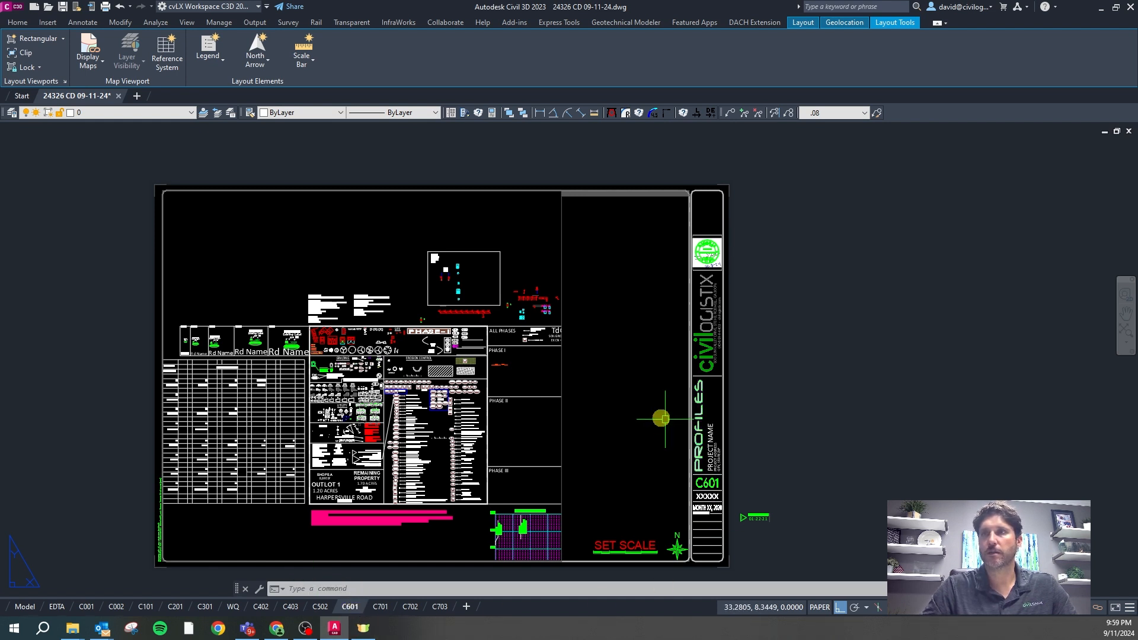
# Delete the C601 Profiles layout from the sheet set
pyautogui.rightClick(350, 607)
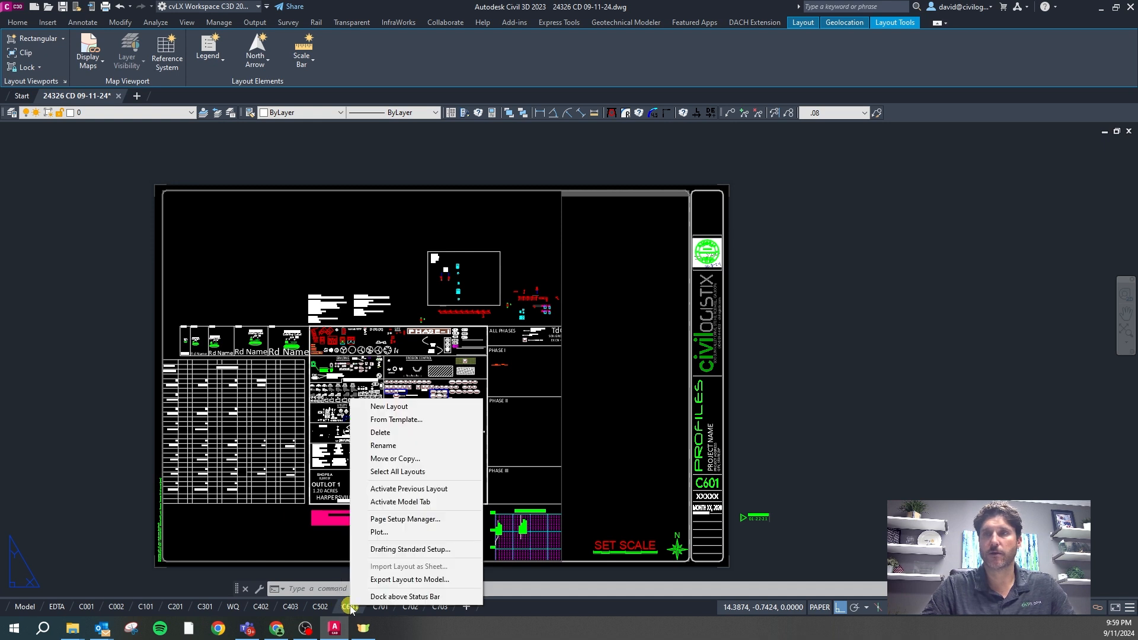
pyautogui.click(380, 433)
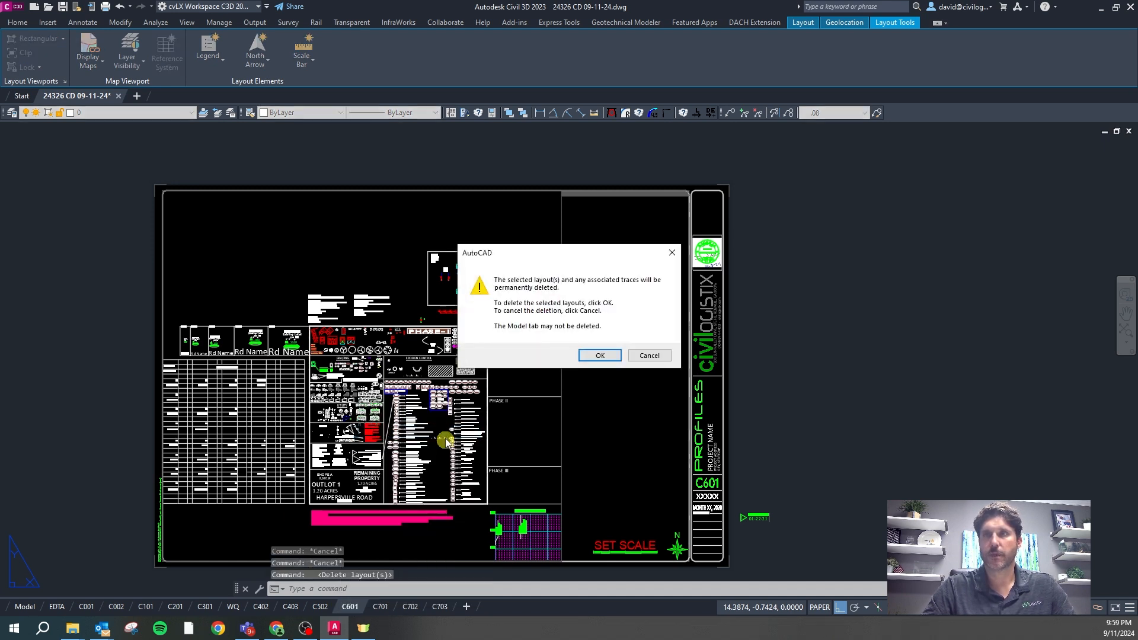
pyautogui.click(600, 356)
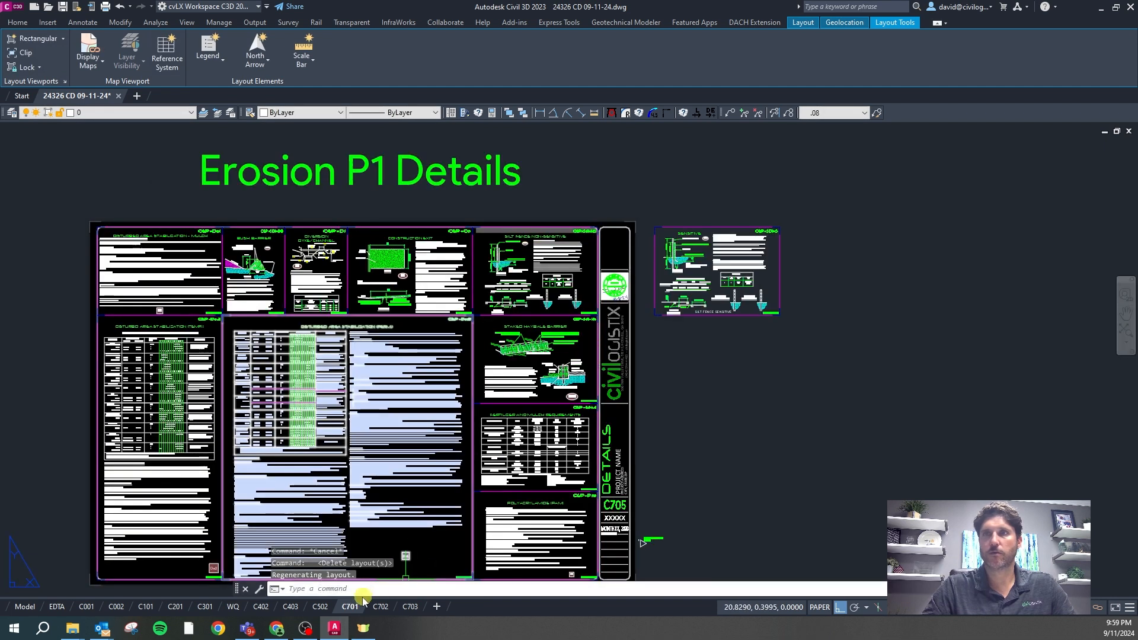
# Browse to the ACAD _cvLX 4 Single Family template for layouts, then cancel without importing any
pyautogui.rightClick(351, 608)
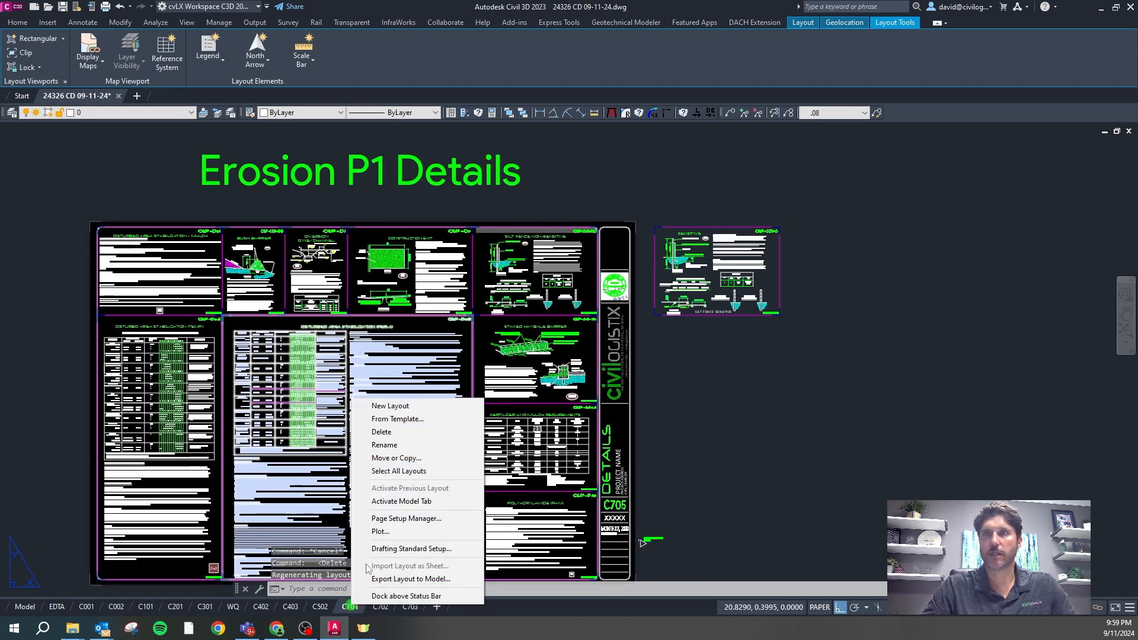
pyautogui.click(396, 419)
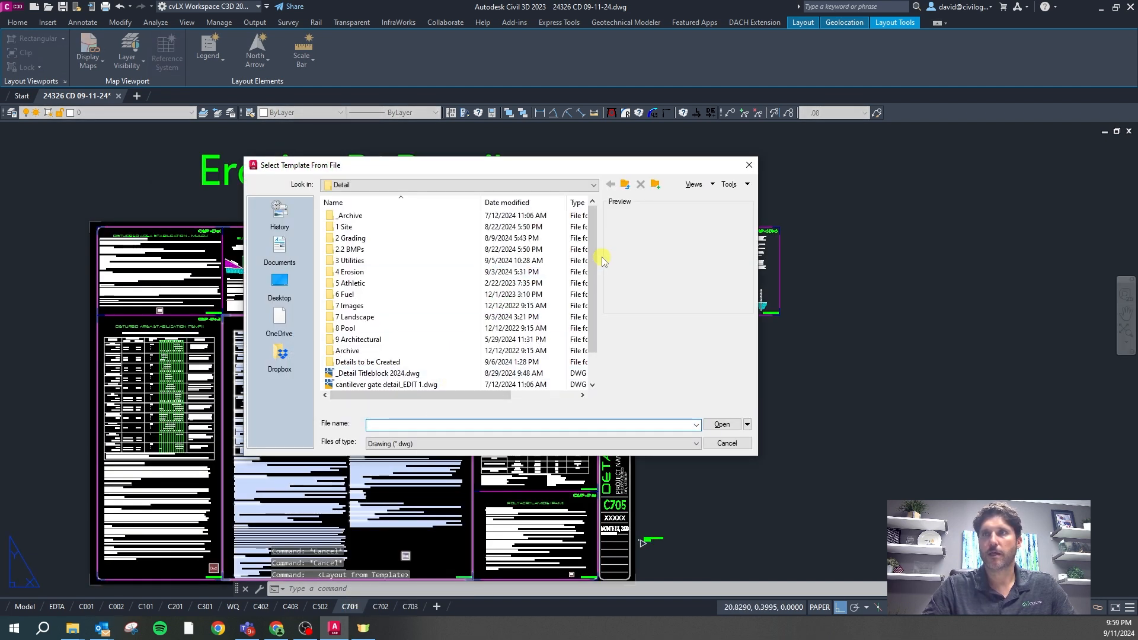
pyautogui.moveTo(594, 270)
pyautogui.mouseDown()
pyautogui.moveTo(595, 280)
pyautogui.moveTo(594, 267)
pyautogui.mouseUp()
pyautogui.click(542, 186)
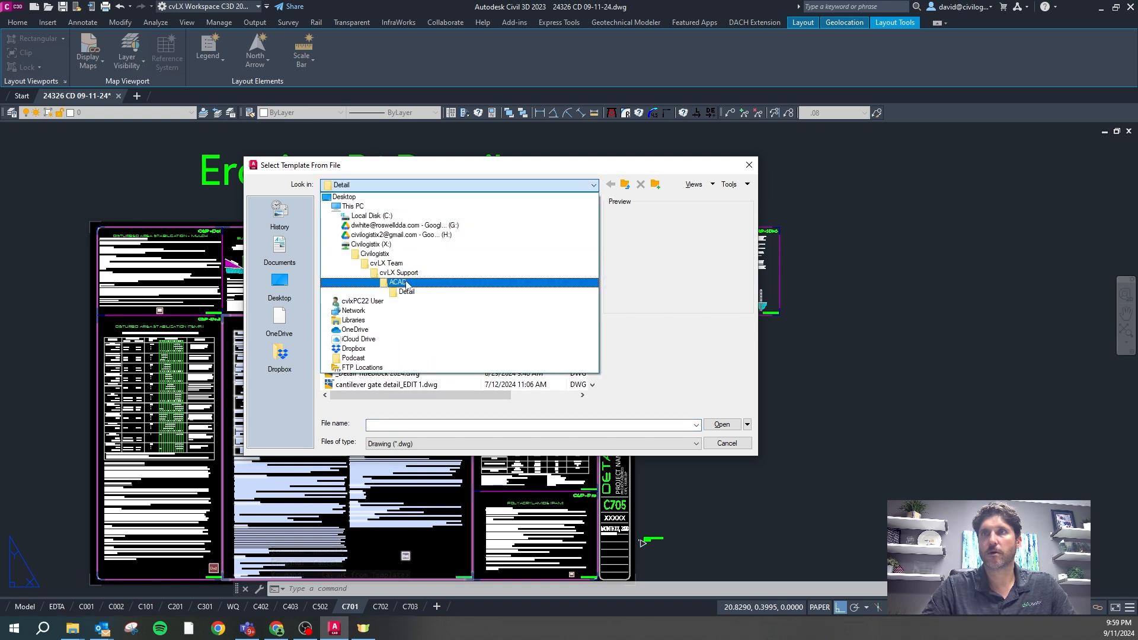
pyautogui.click(397, 283)
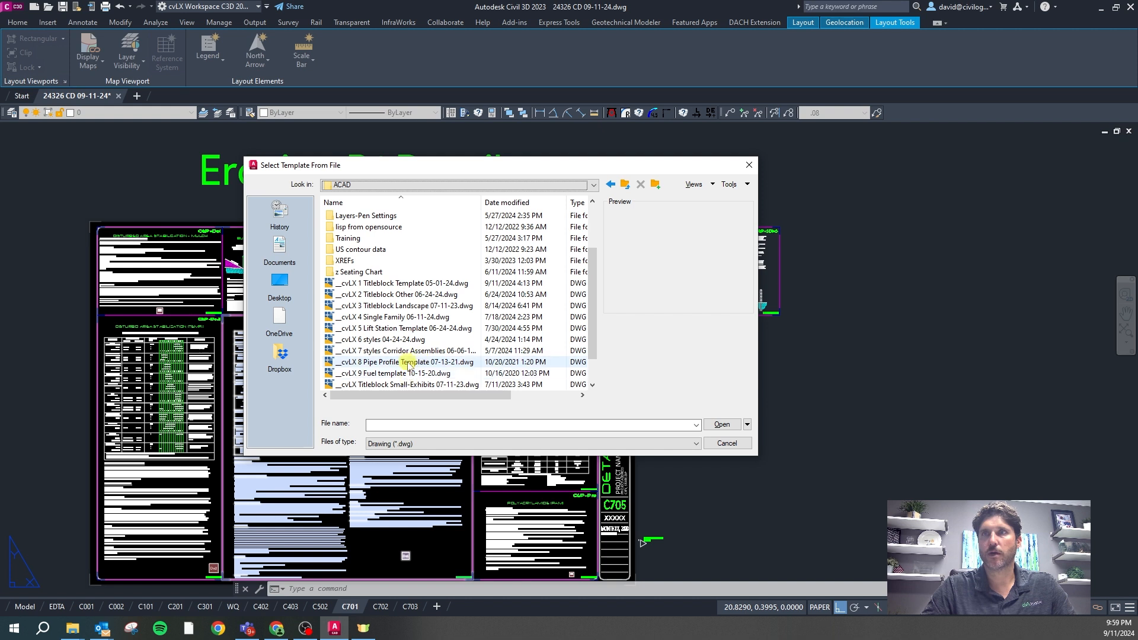
pyautogui.doubleClick(413, 318)
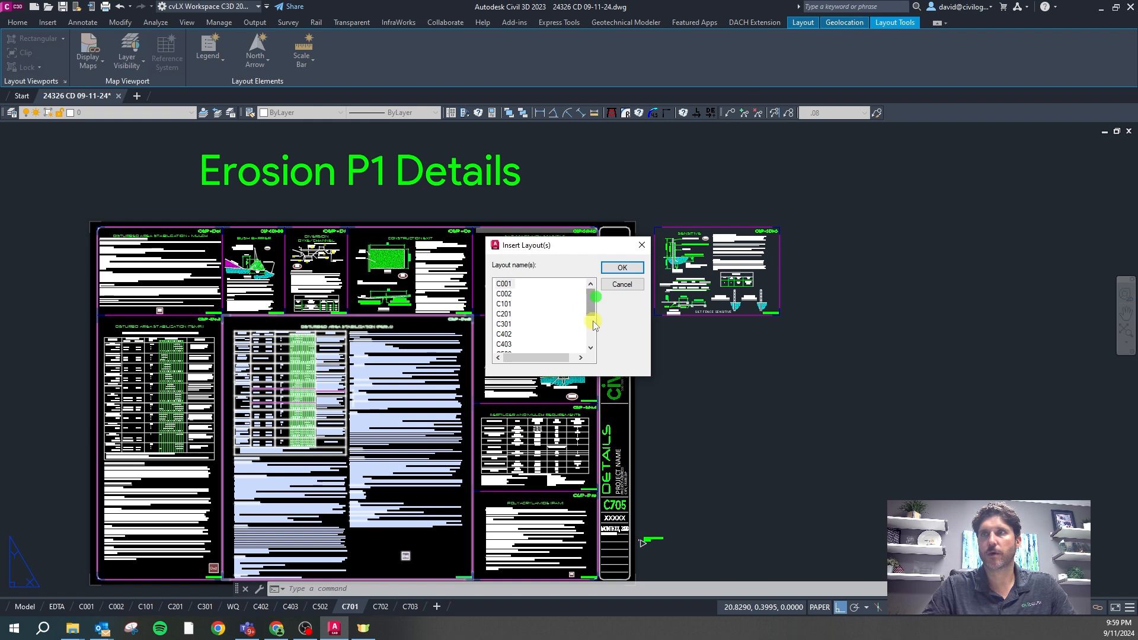
pyautogui.moveTo(595, 311); pyautogui.dragTo(592, 339)
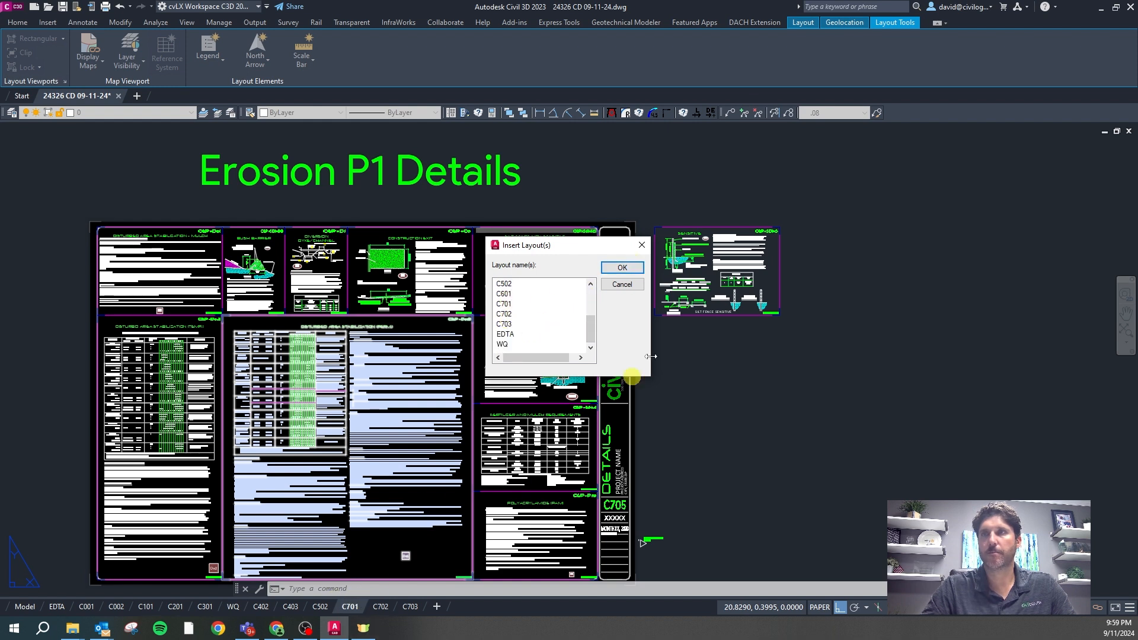
pyautogui.click(643, 245)
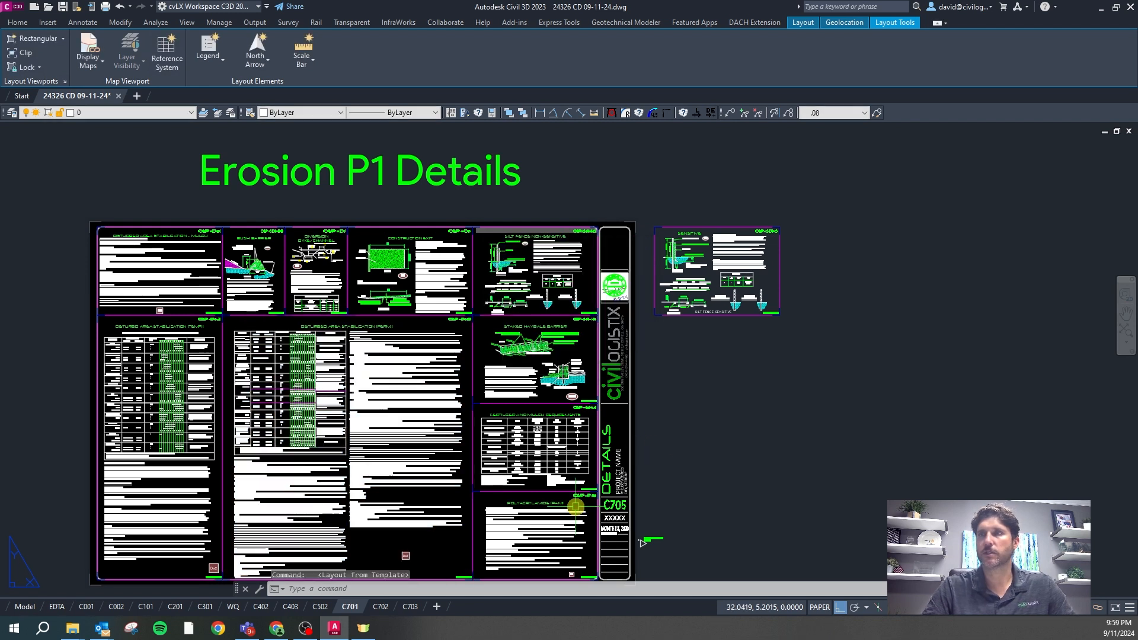
# Stretch the non-sensitive silt fence detail viewport off the C701 sheet
pyautogui.click(633, 426)
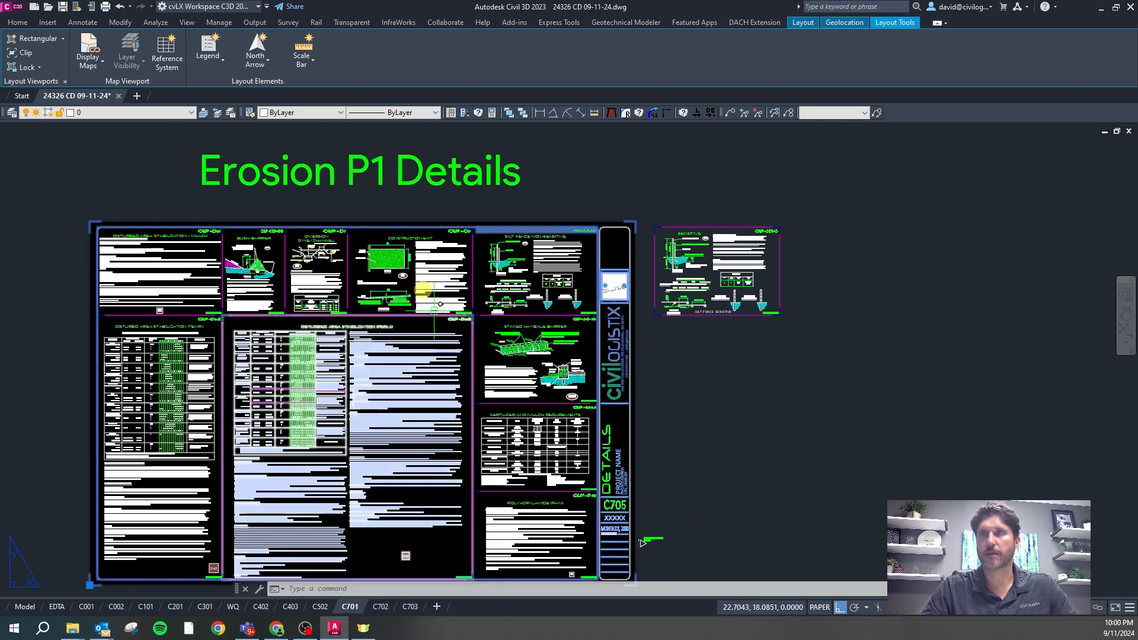
pyautogui.scroll(-2, 403, 231)
pyautogui.scroll(2, 398, 292)
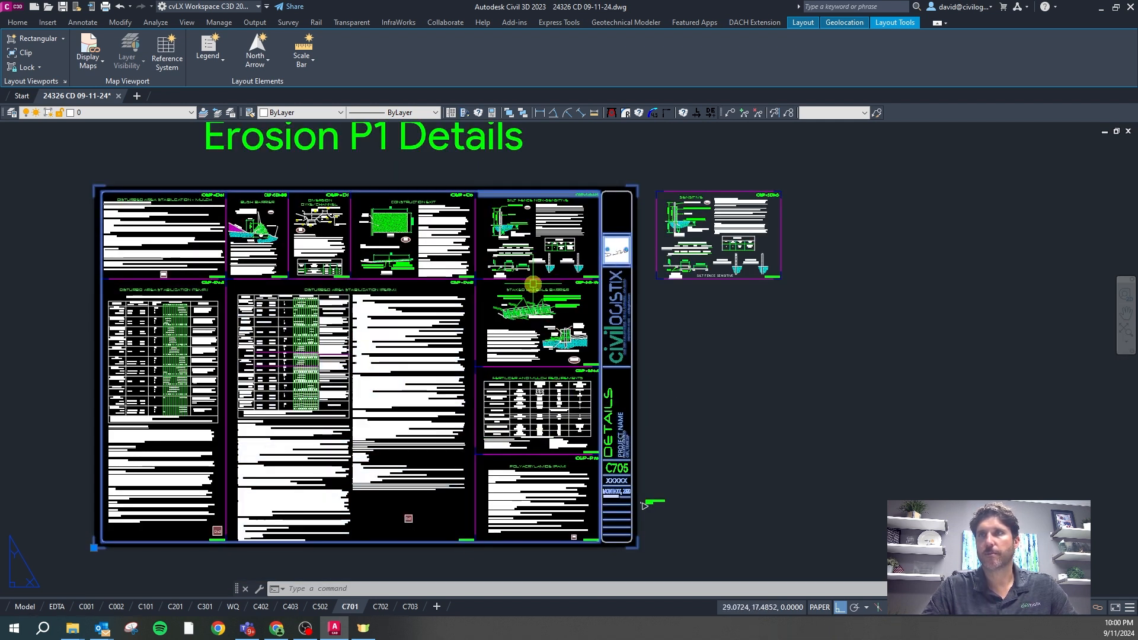
pyautogui.scroll(4, 564, 184)
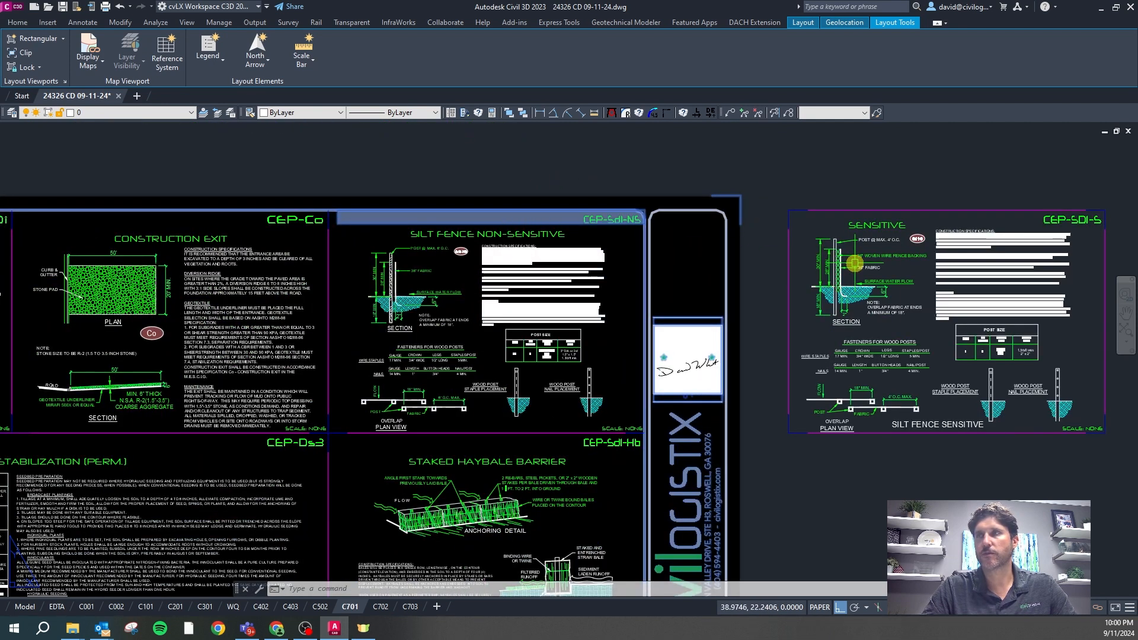
pyautogui.scroll(-4, 562, 244)
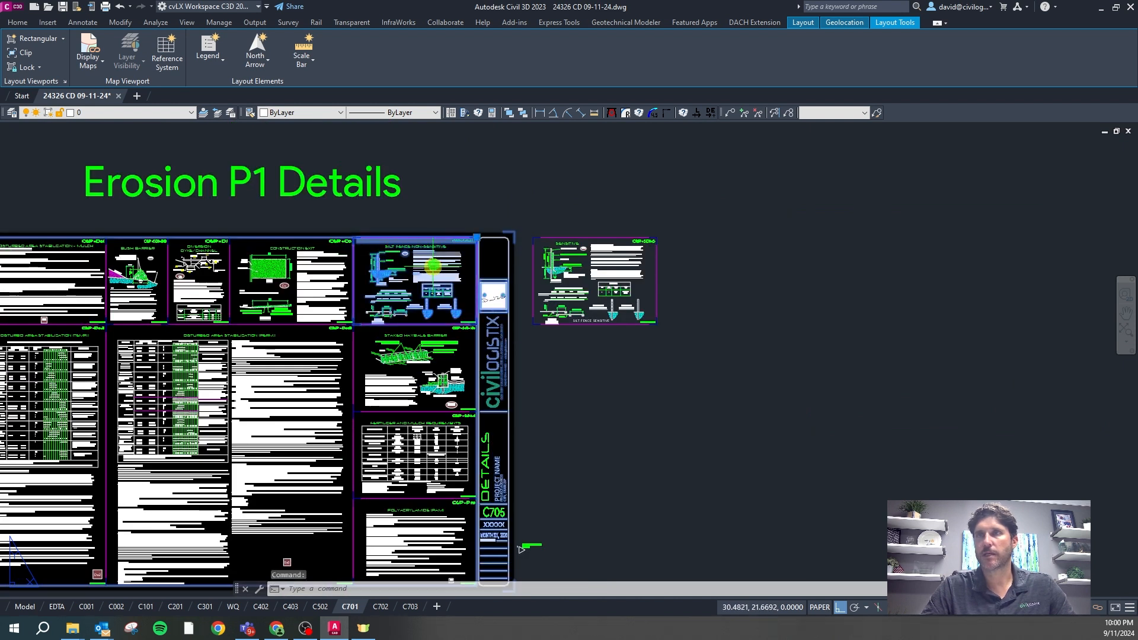
pyautogui.scroll(2, 471, 246)
pyautogui.click(485, 236)
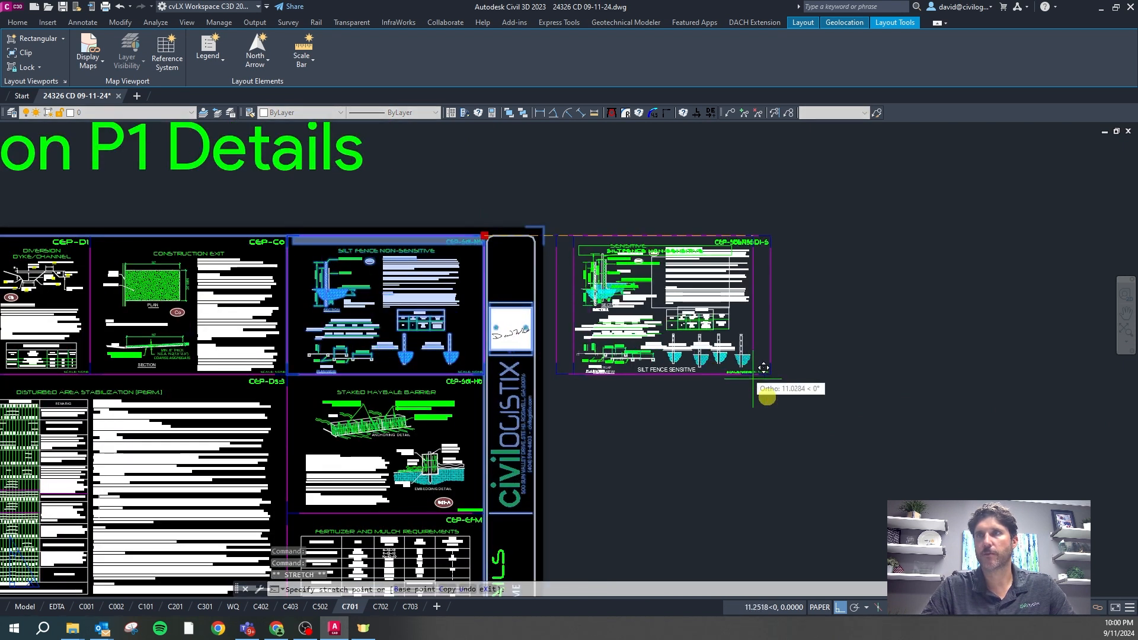
pyautogui.click(981, 333)
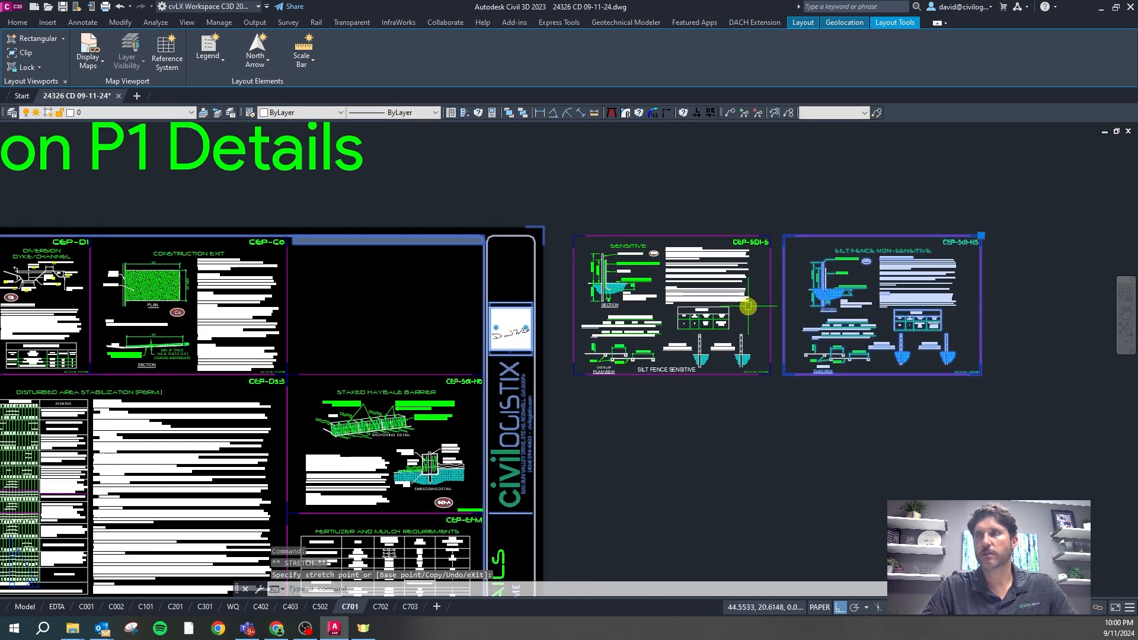
pyautogui.press('Escape')
# Move the sensitive silt fence viewport corner-to-corner into the empty sheet slot
pyautogui.click(662, 237)
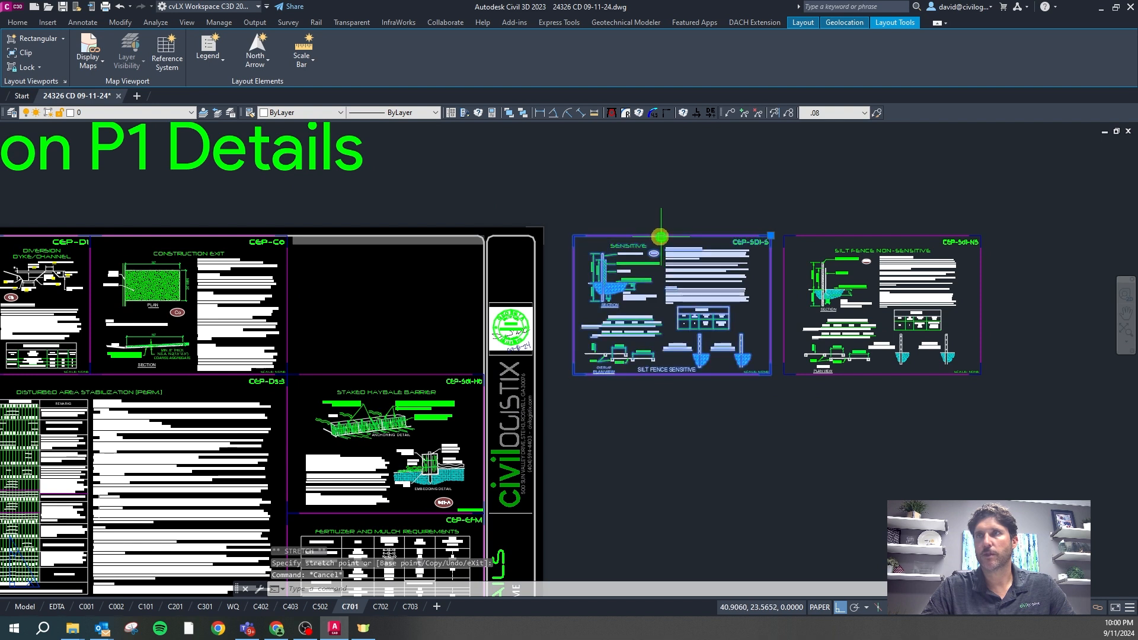
pyautogui.press('space')
pyautogui.keyDown('shift'); pyautogui.rightClick(605, 260); pyautogui.keyUp('shift')
pyautogui.press('e')
pyautogui.click(574, 238)
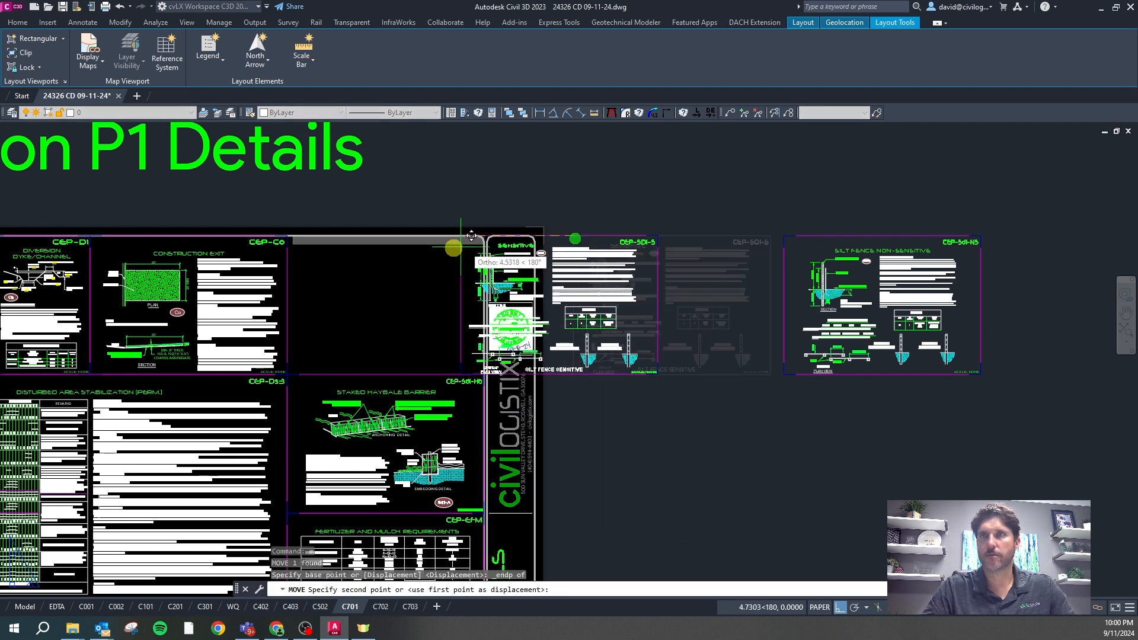
pyautogui.keyDown('shift'); pyautogui.rightClick(408, 243); pyautogui.keyUp('shift')
pyautogui.press('e')
pyautogui.click(289, 235)
pyautogui.press('Escape')
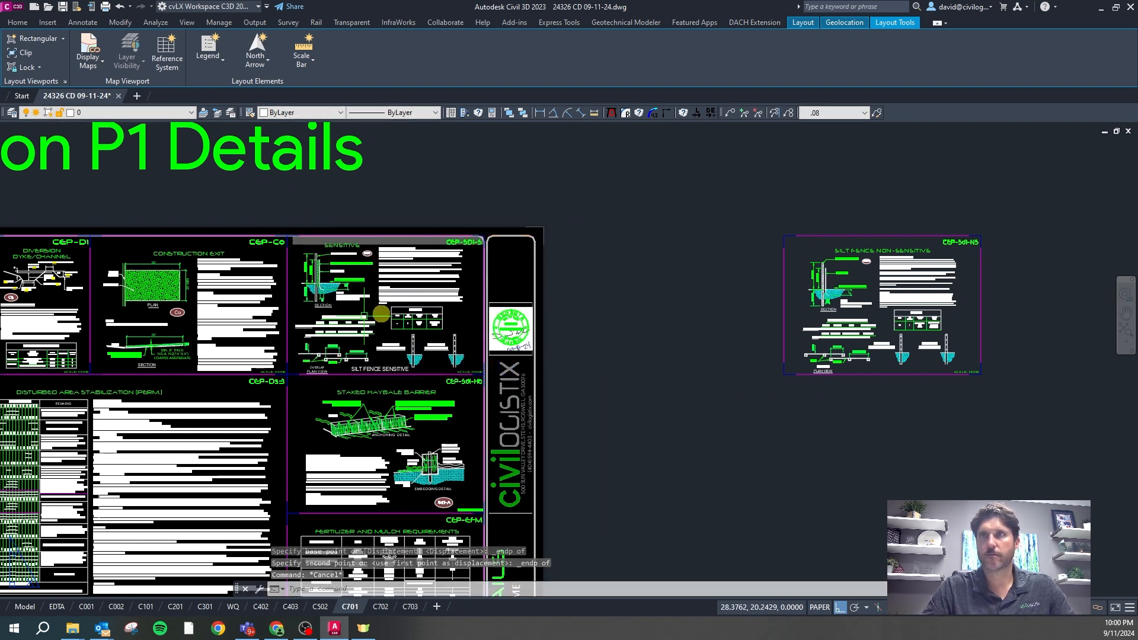
pyautogui.scroll(-3, 633, 236)
pyautogui.scroll(3, 615, 294)
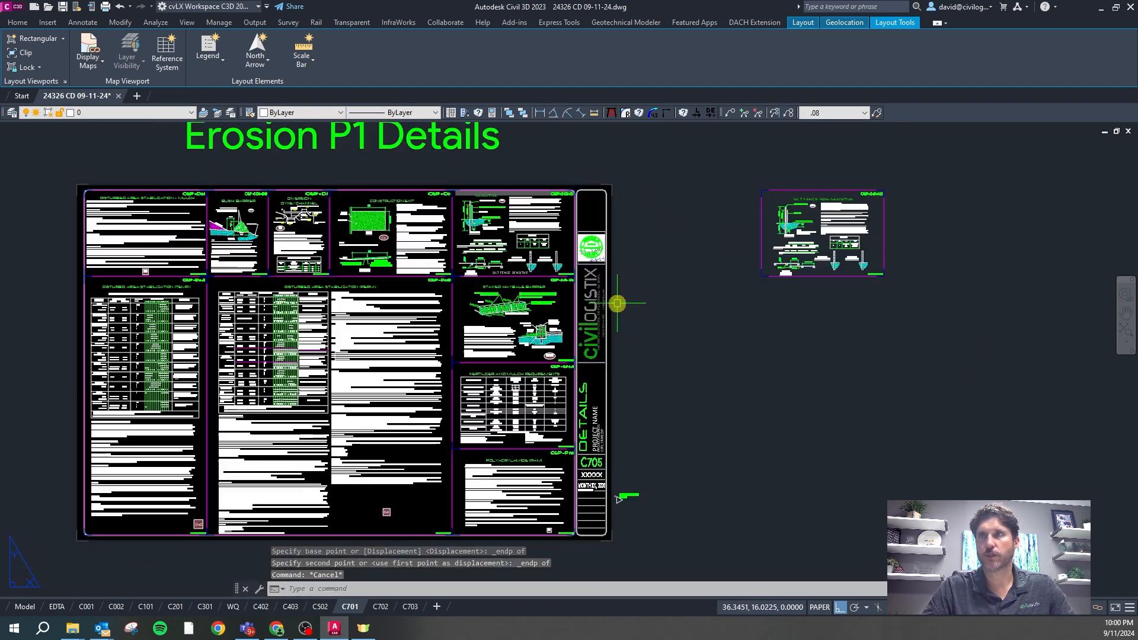
# Review the C702 Erosion P2 Details sheet, then zoom around the C703 miscellaneous details sheet
pyautogui.click(380, 607)
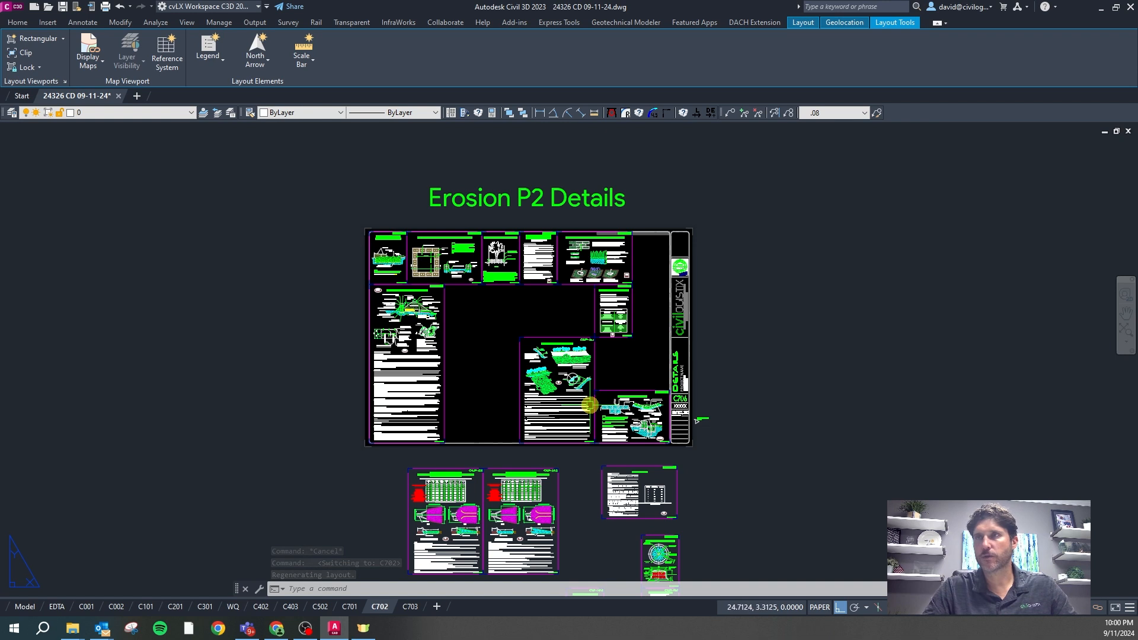
pyautogui.click(410, 606)
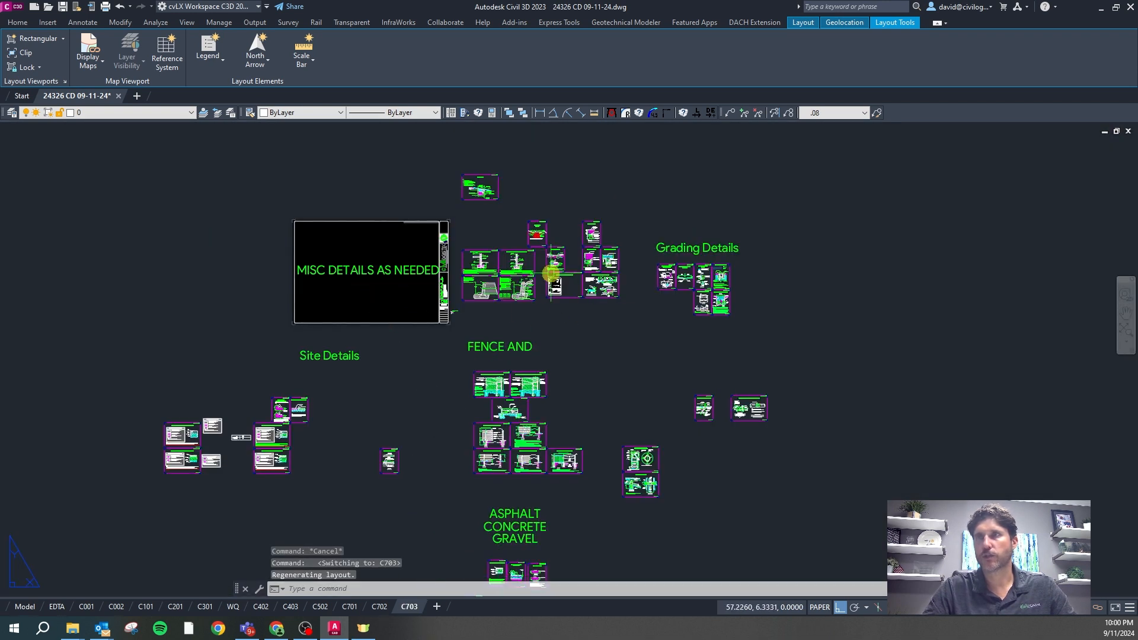
pyautogui.scroll(-2, 550, 274)
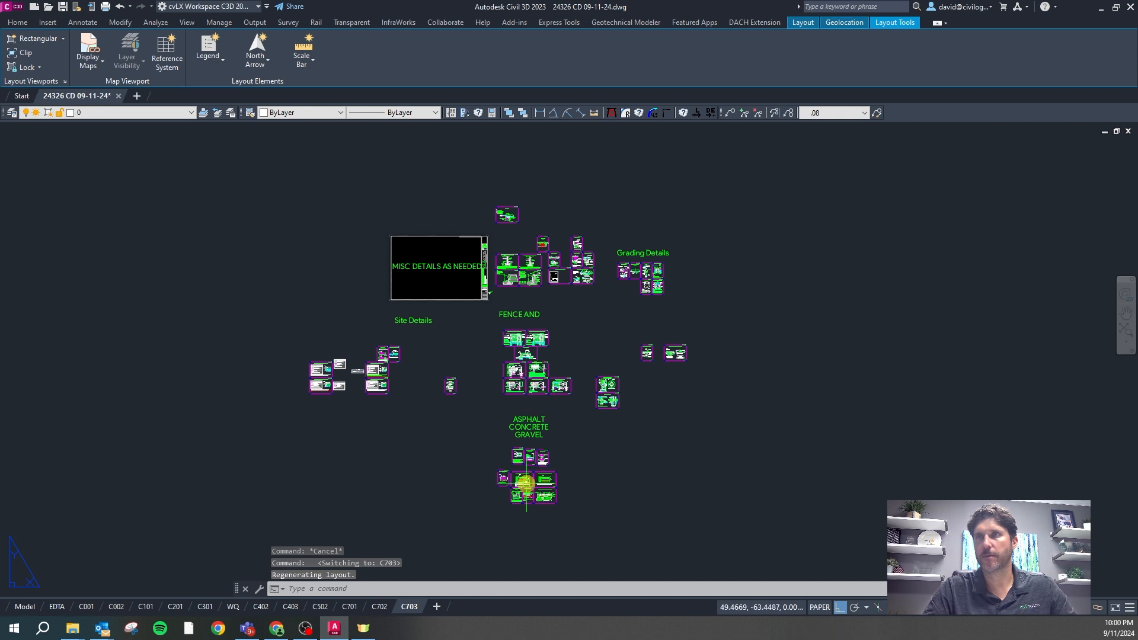
pyautogui.scroll(4, 471, 287)
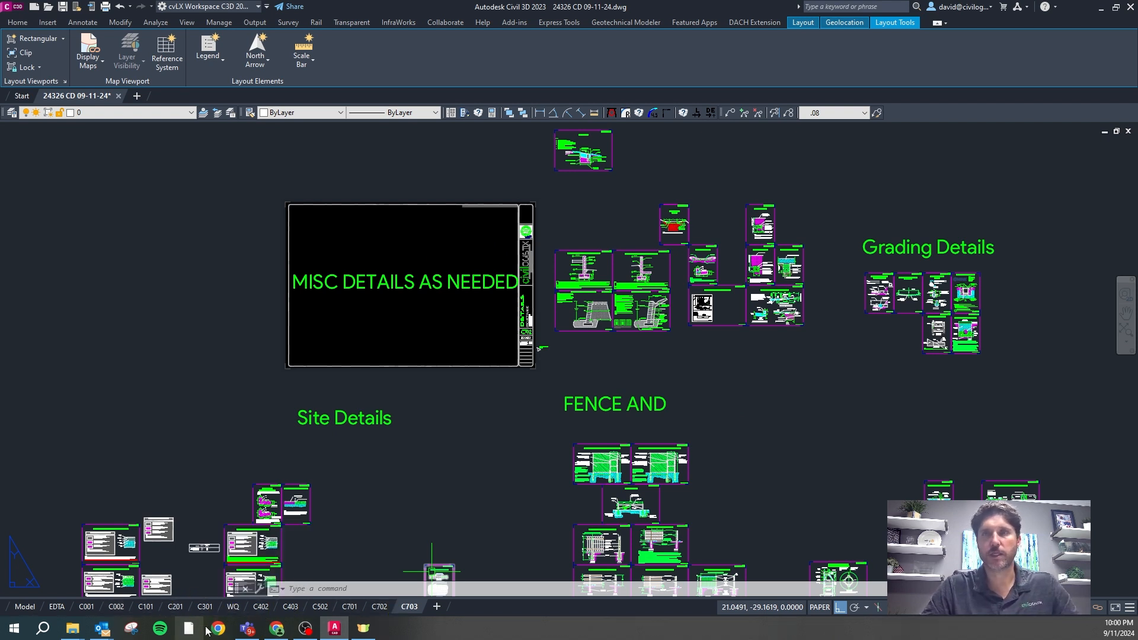
# In model space, explode the inserted site drawing block with X
pyautogui.click(30, 607)
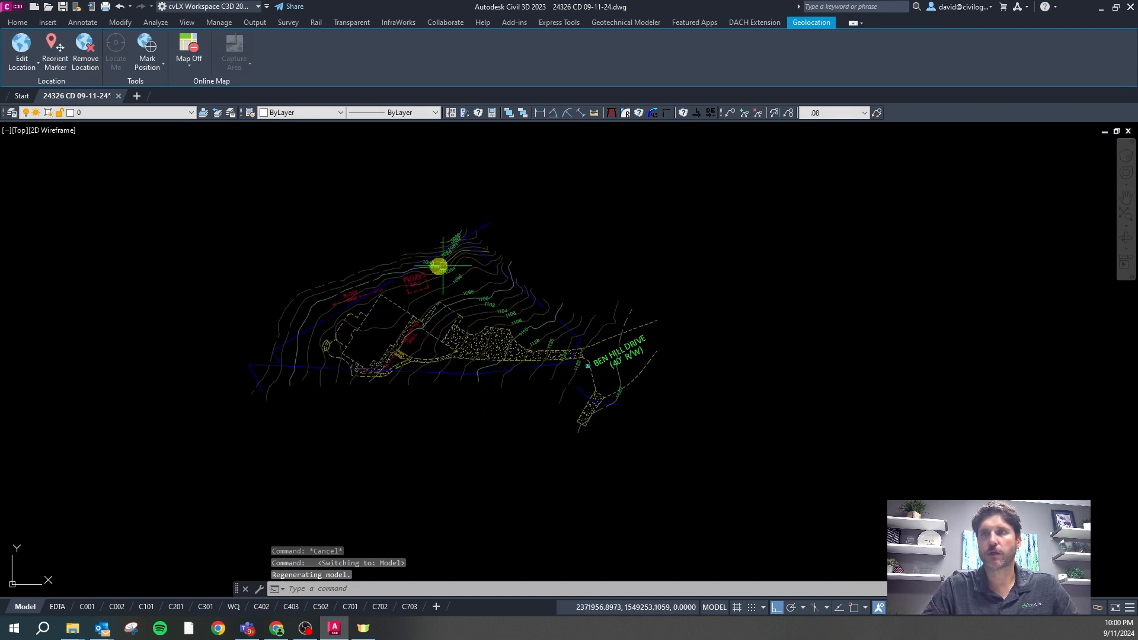
pyautogui.click(474, 294)
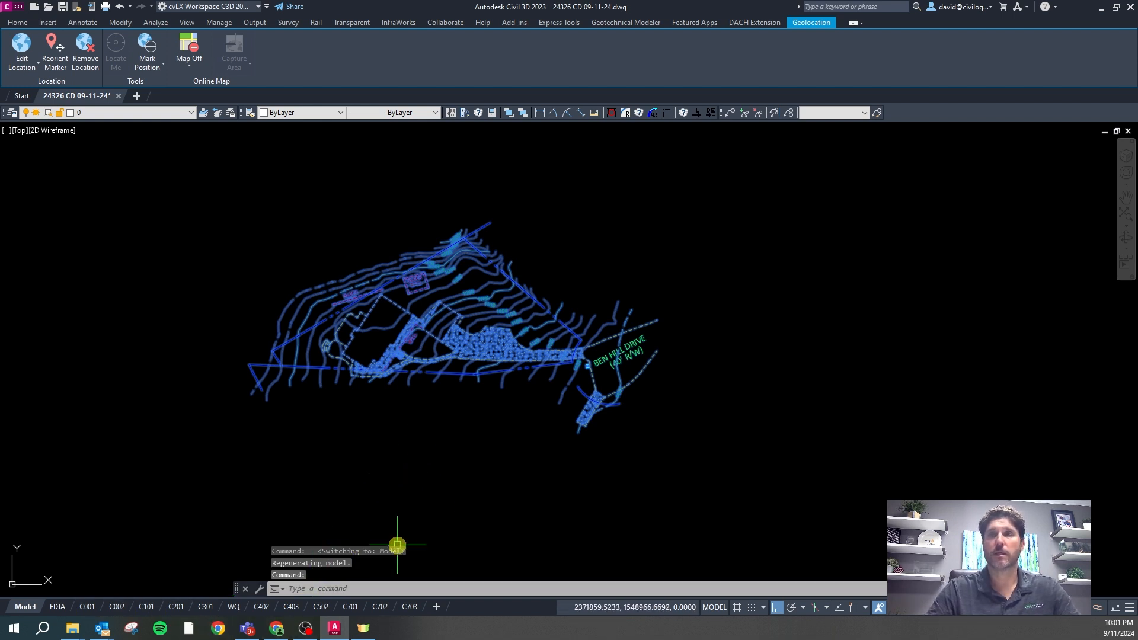
pyautogui.press('Escape')
pyautogui.click(492, 301)
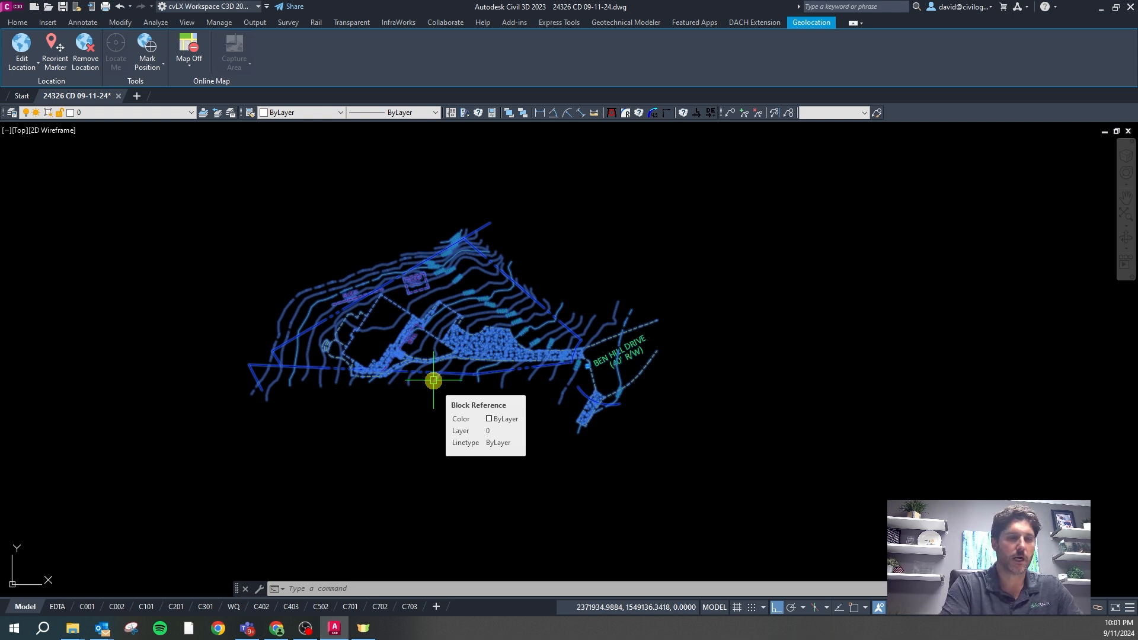
pyautogui.write('x')
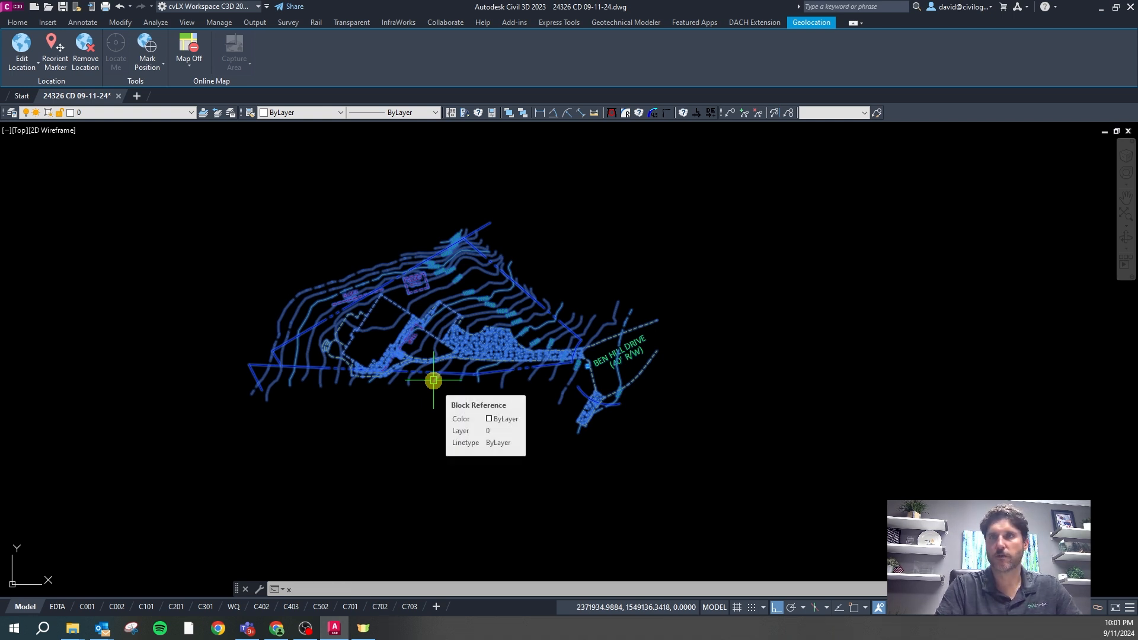
pyautogui.press('Return')
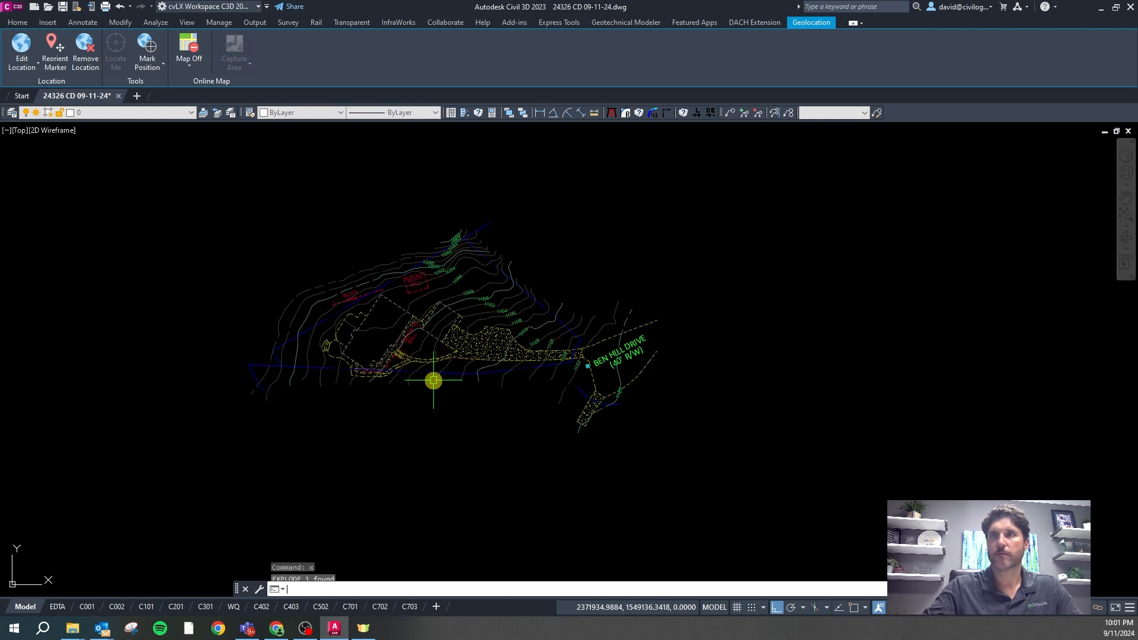
pyautogui.press('Escape')
pyautogui.scroll(5, 470, 303)
# Apply the Site layer state with CS, cancelling the repeated prompt
pyautogui.press('Escape')
pyautogui.press('Escape')
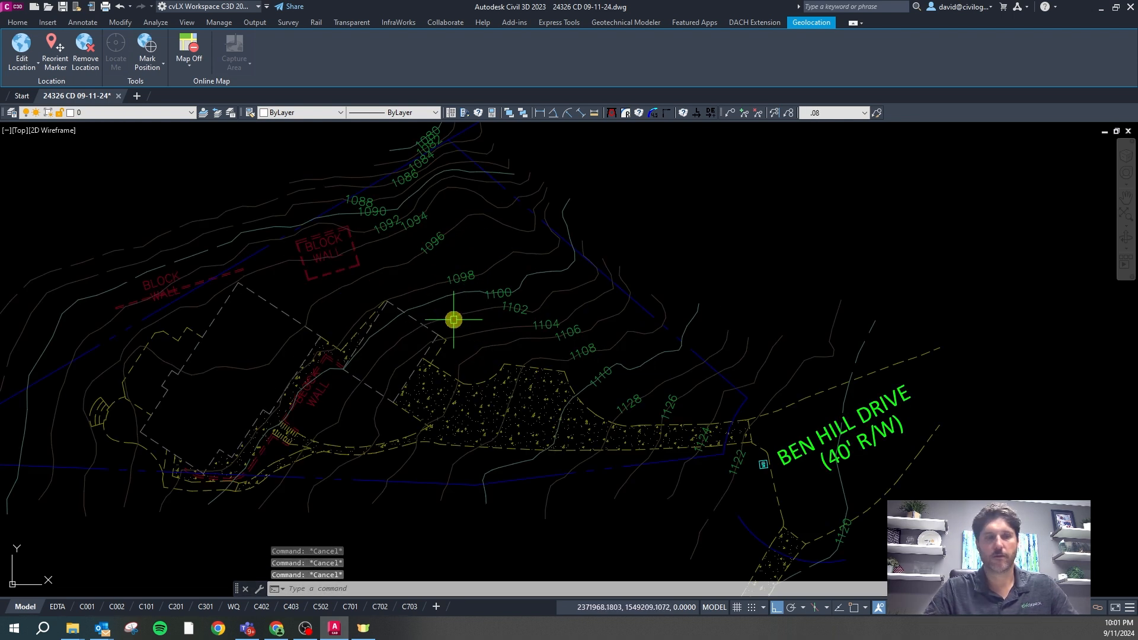
pyautogui.write('cs')
pyautogui.press('Return')
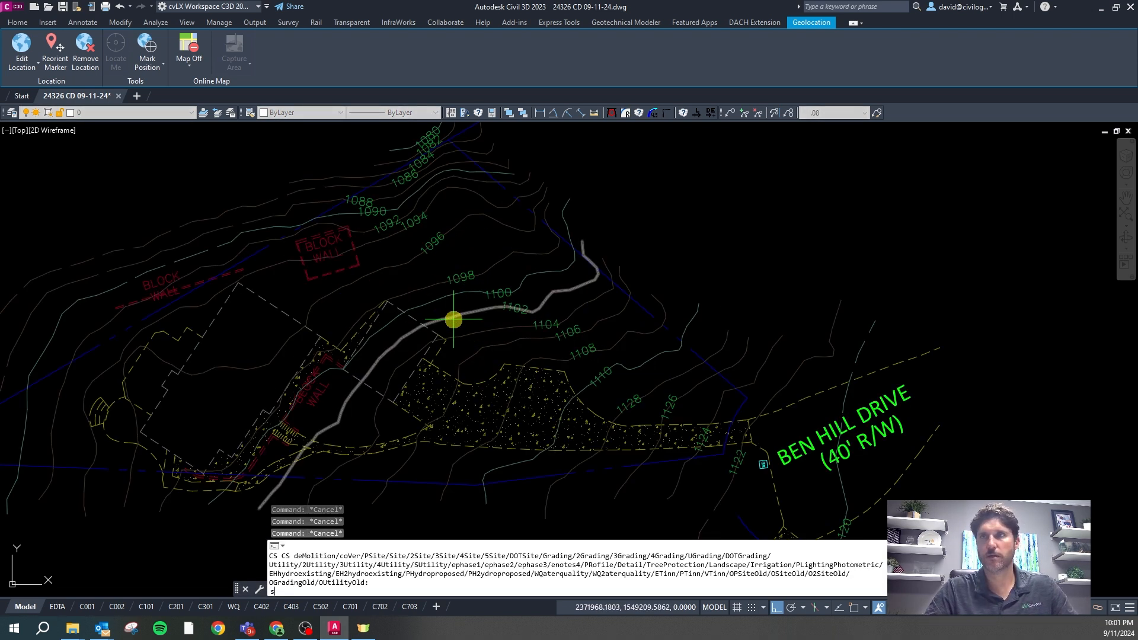
pyautogui.write('s')
pyautogui.press('Return')
pyautogui.write('cs')
pyautogui.press('Return')
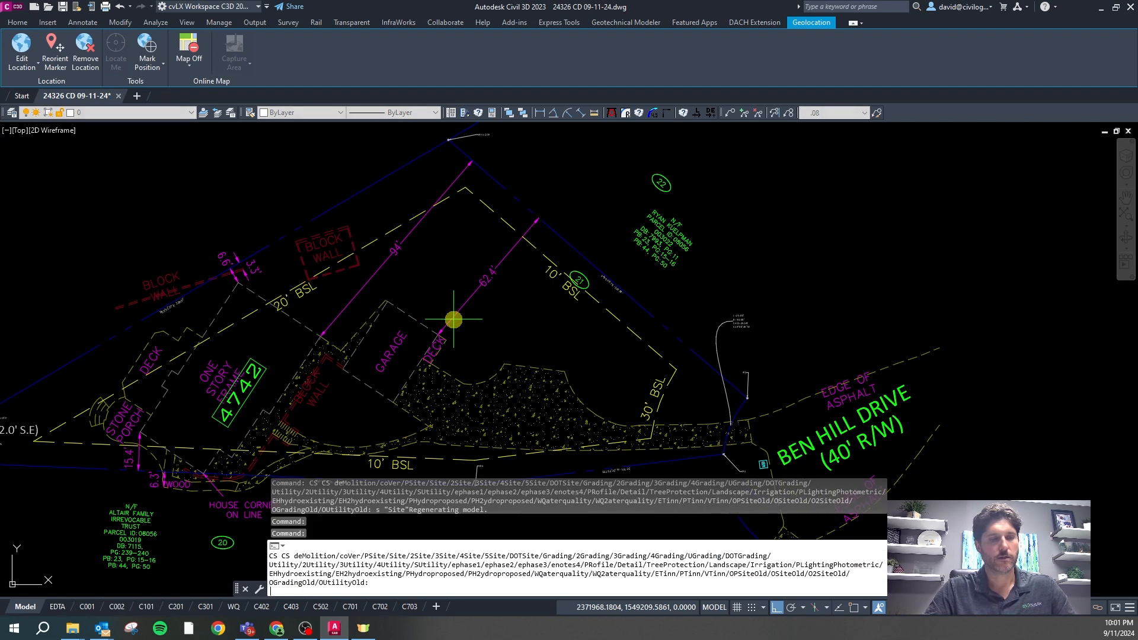
pyautogui.press('Escape')
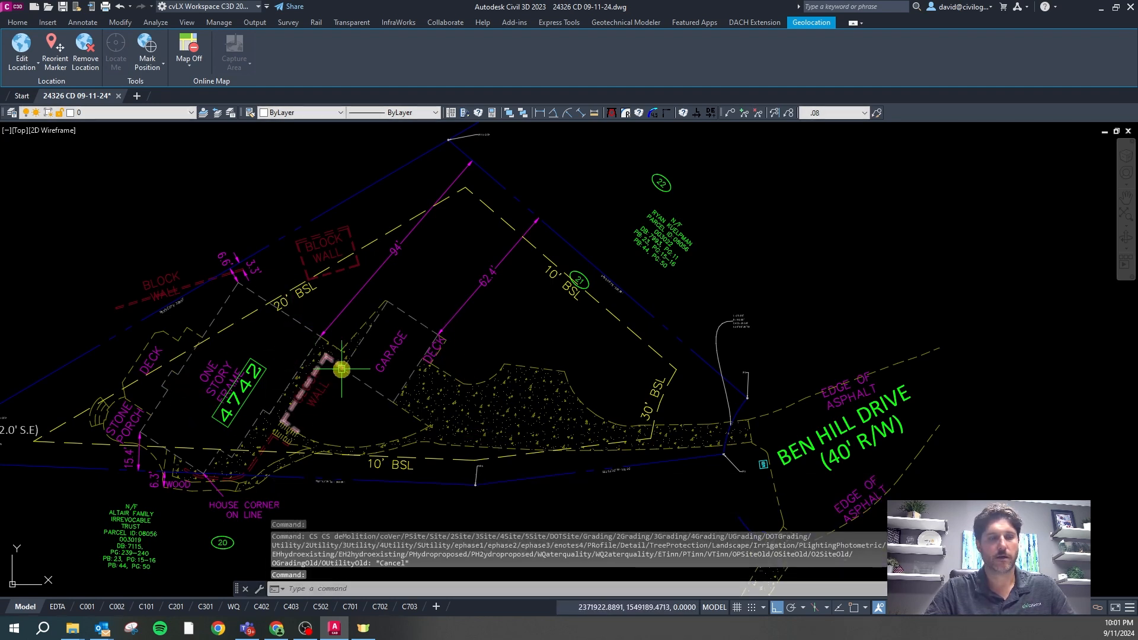
pyautogui.press('Escape')
pyautogui.press('Escape')
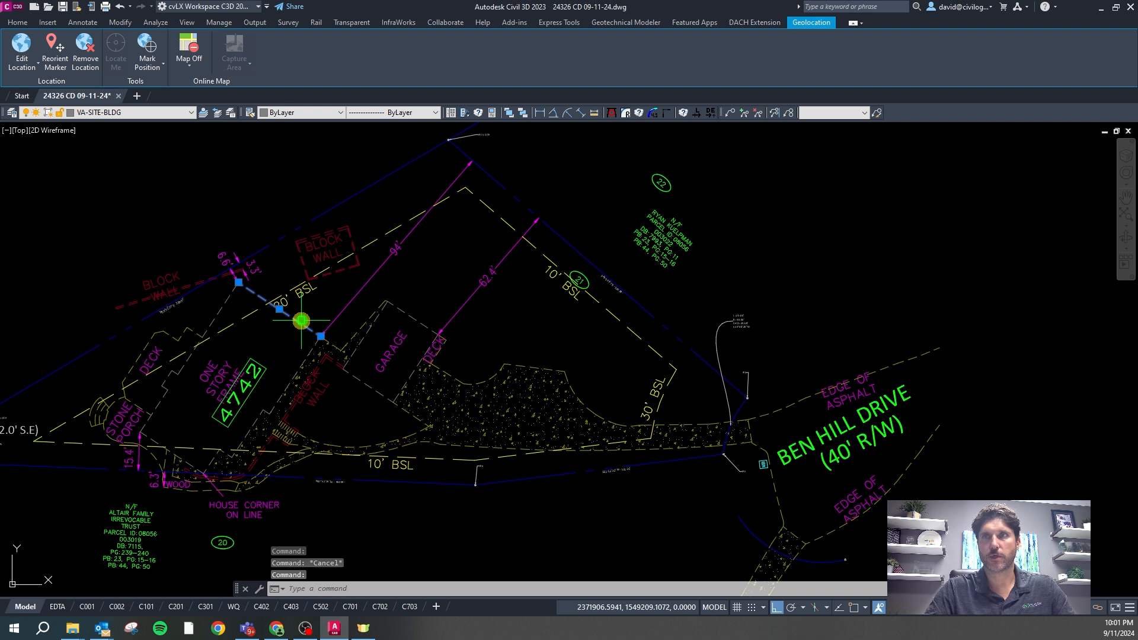
# Check the concrete hatch's layer, then apply the Full layer state via CIVLAY
pyautogui.click(510, 411)
pyautogui.click(172, 110)
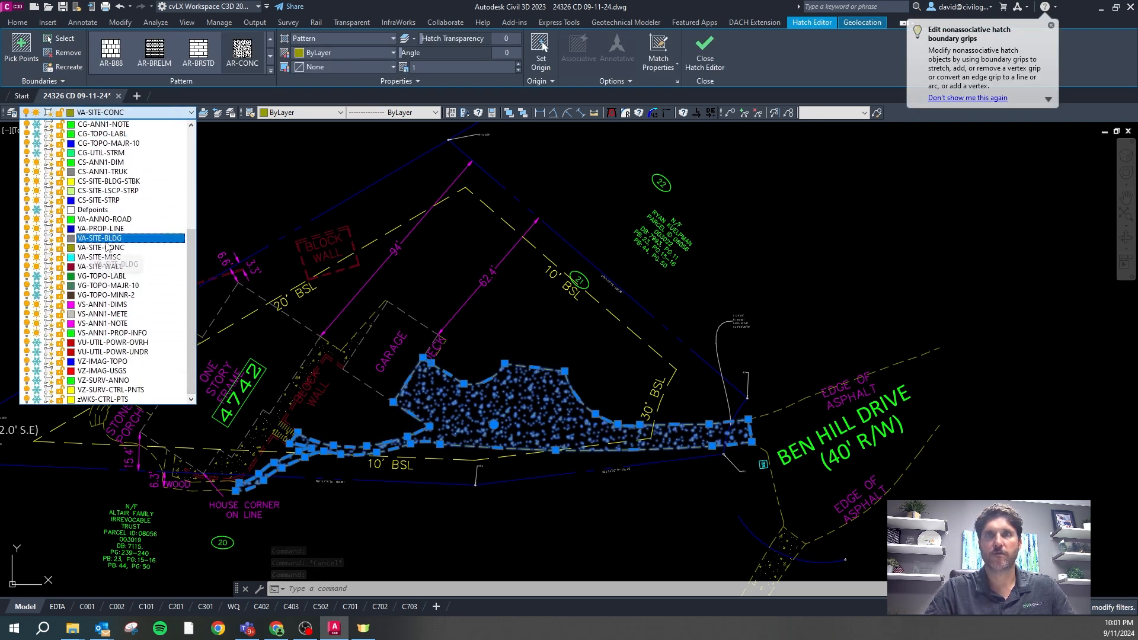
pyautogui.click(240, 202)
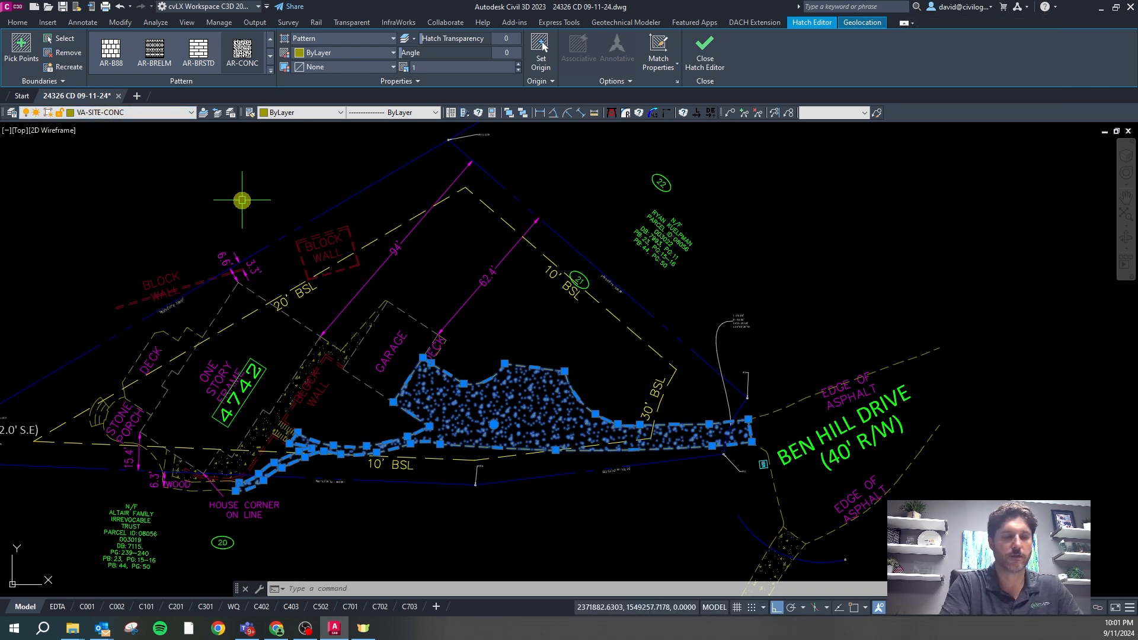
pyautogui.write('civlay')
pyautogui.press('Return')
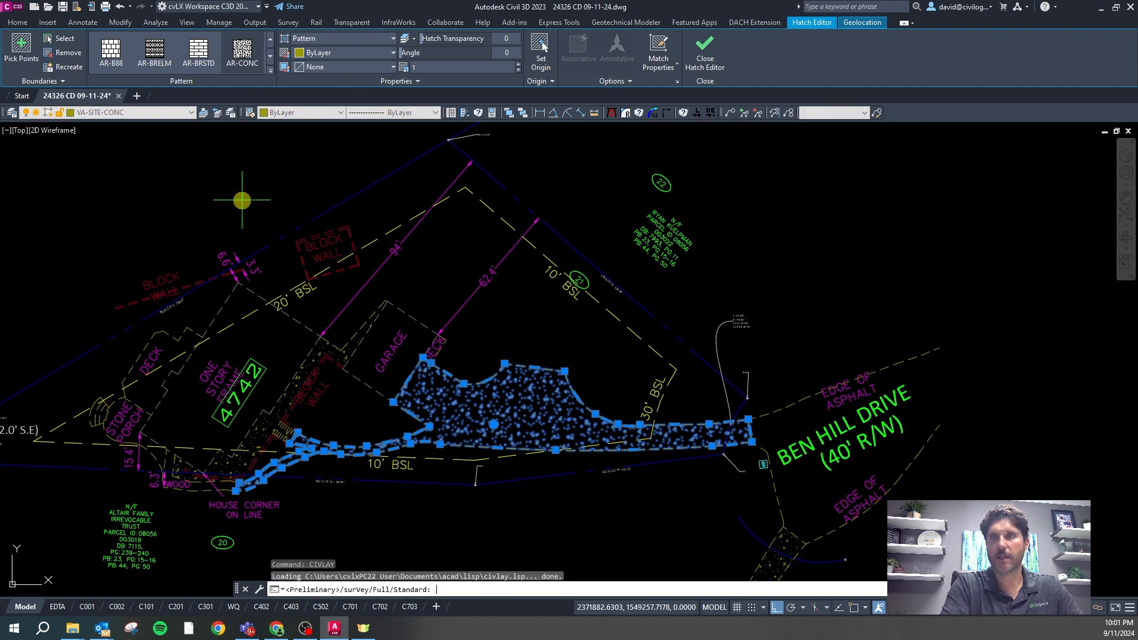
pyautogui.write('f')
pyautogui.press('Return')
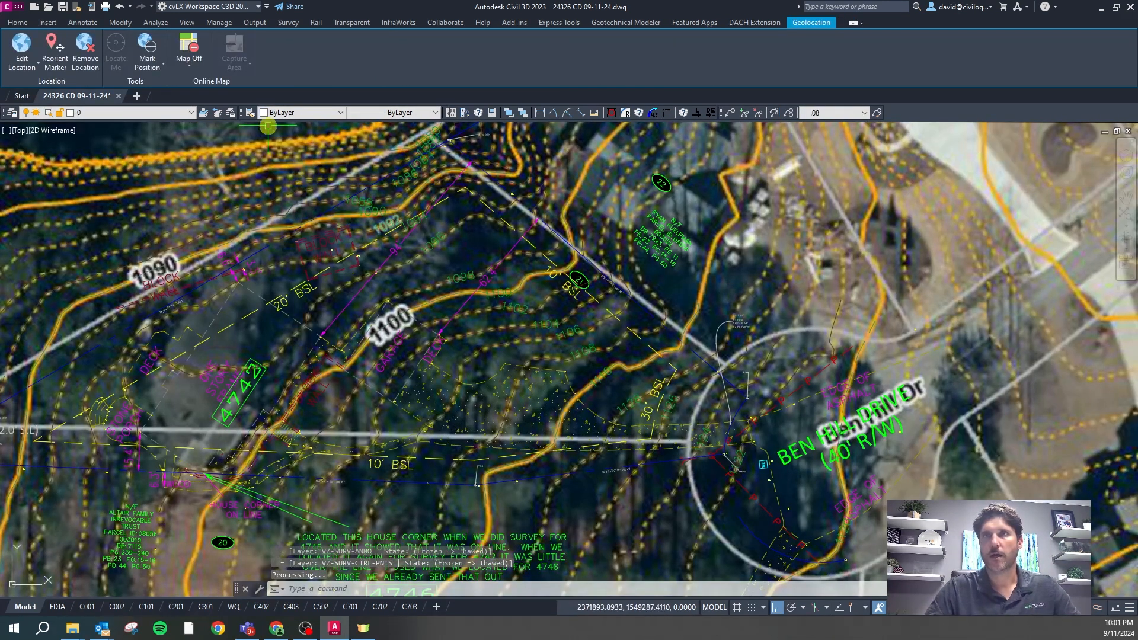
# Put the driveway concrete hatch on layer VD-SITE-CONC
pyautogui.click(159, 112)
pyautogui.moveTo(188, 153); pyautogui.dragTo(214, 347)
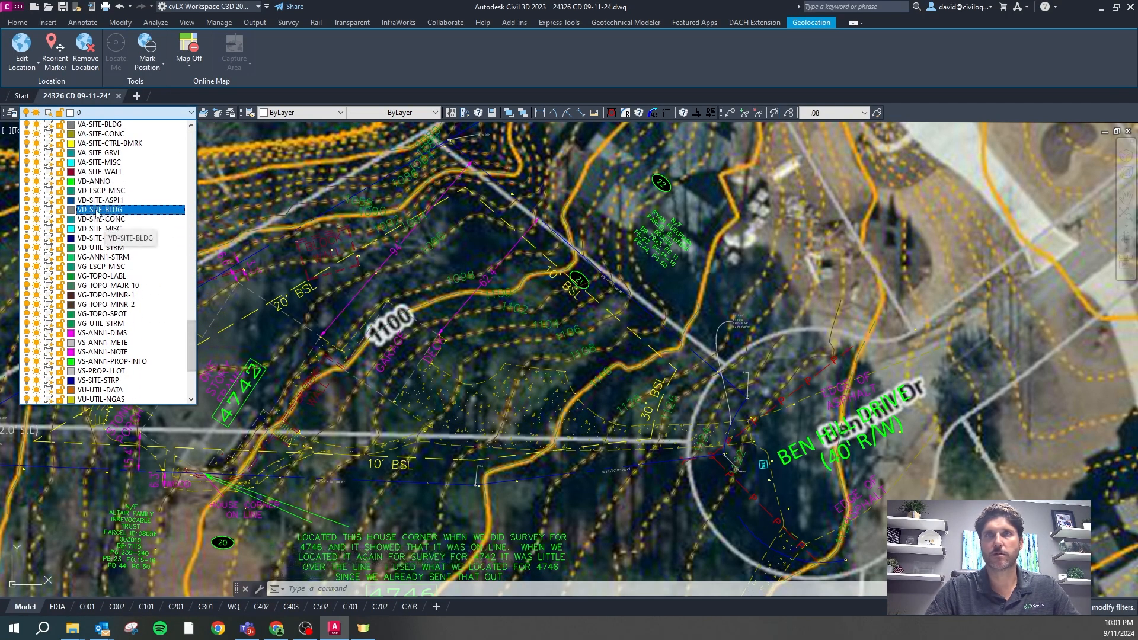
pyautogui.click(538, 398)
pyautogui.click(540, 397)
pyautogui.click(158, 114)
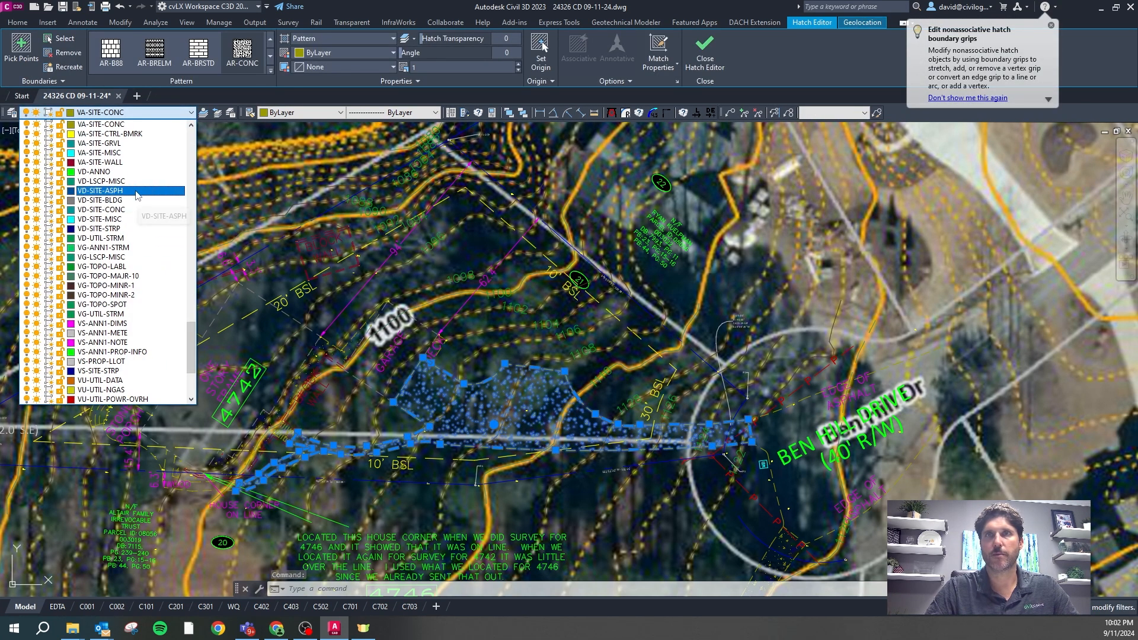
pyautogui.click(135, 209)
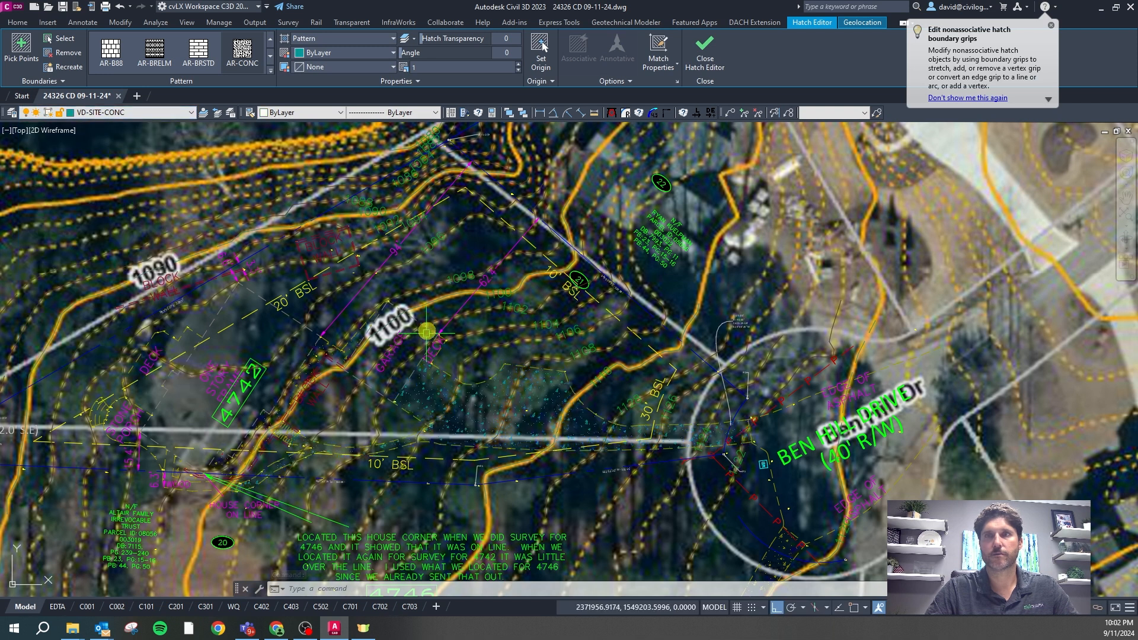
pyautogui.press('Escape')
pyautogui.press('Escape')
# Reapply the Site layer state with CS
pyautogui.write('cs')
pyautogui.press('Return')
pyautogui.write('s')
pyautogui.press('Return')
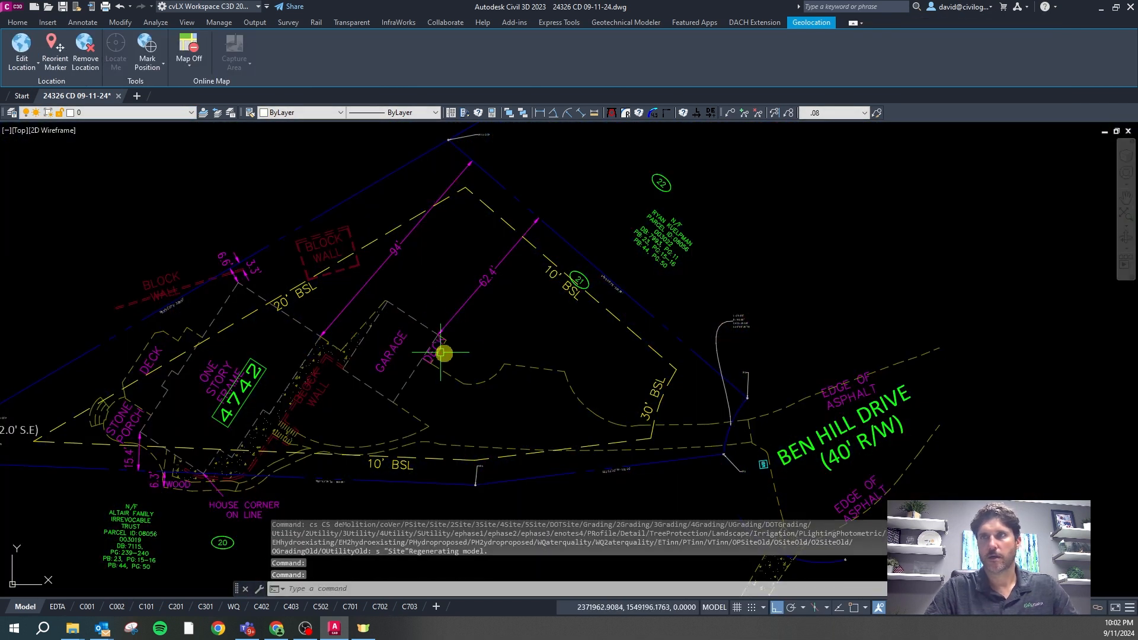
pyautogui.press('Escape')
# Apply the Demolition layer state, then the Site layer state, with CS
pyautogui.write('cs')
pyautogui.press('Return')
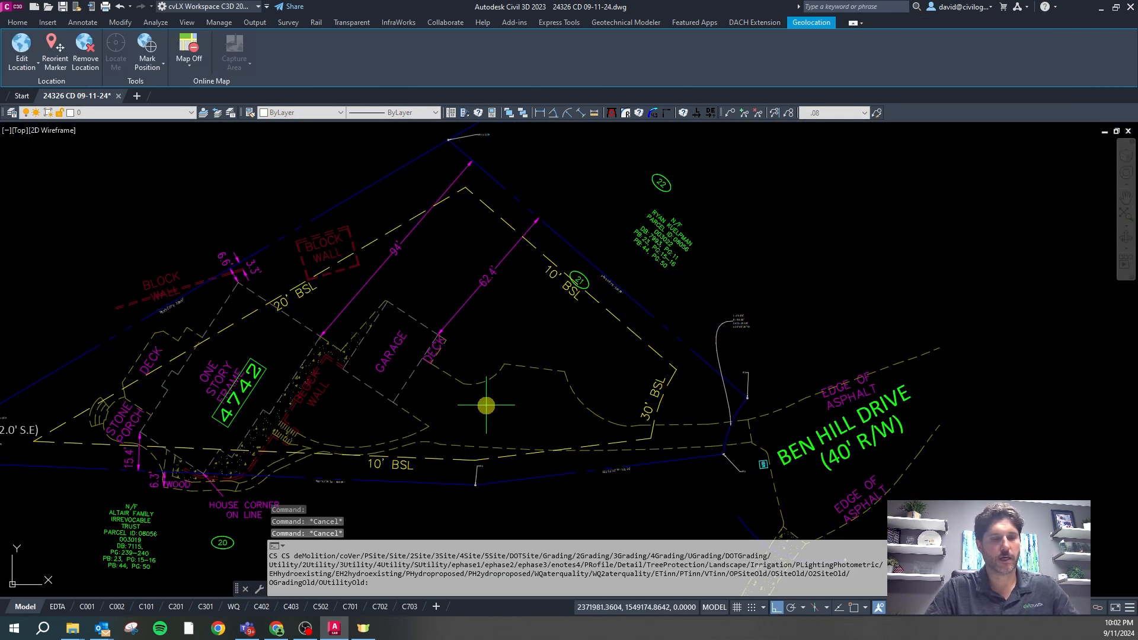
pyautogui.write('m')
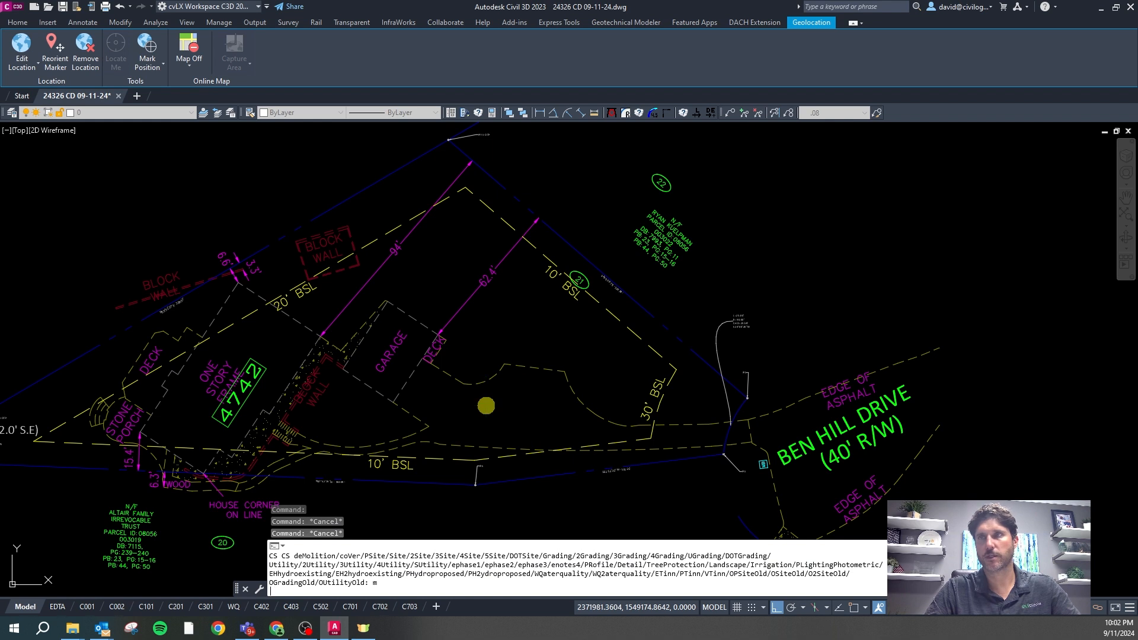
pyautogui.press('Return')
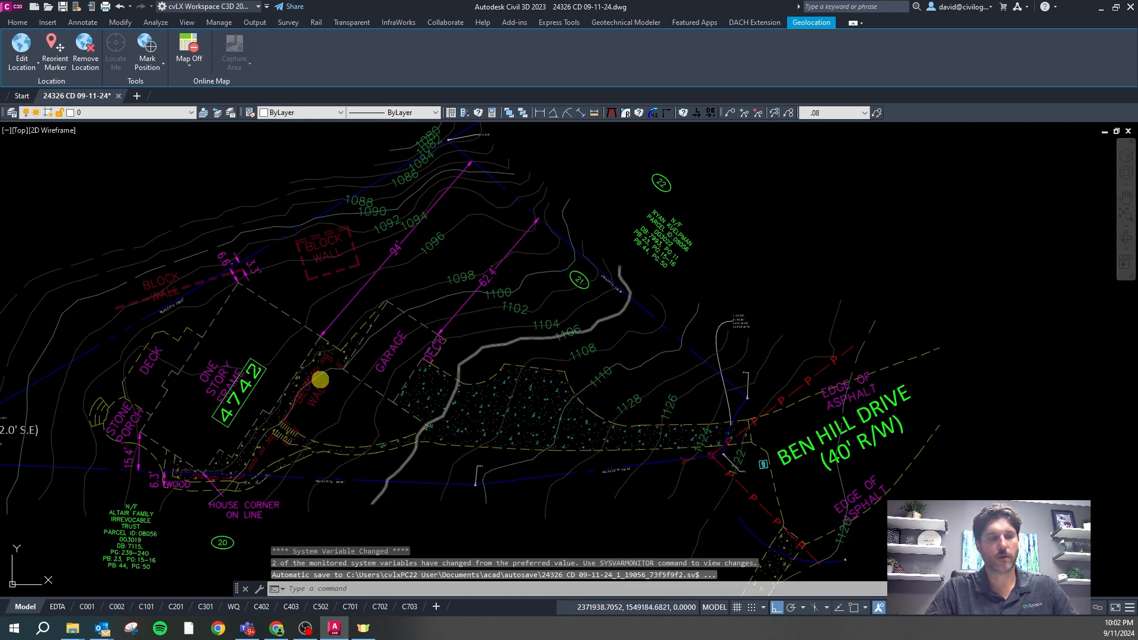
pyautogui.write('cs')
pyautogui.press('Return')
pyautogui.write('s')
pyautogui.press('Return')
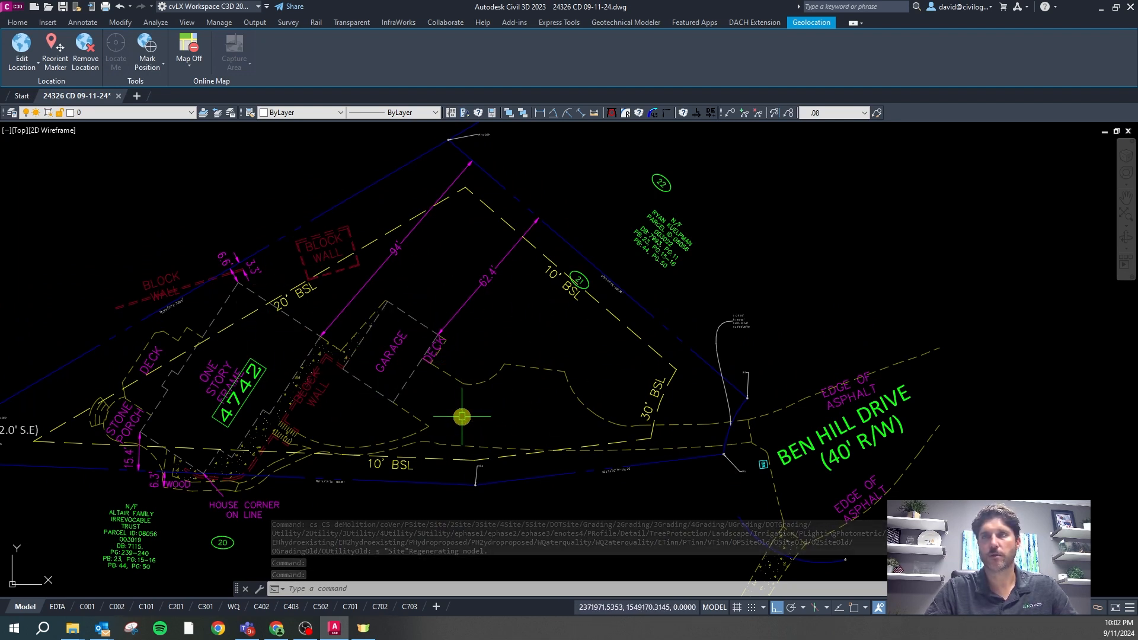
pyautogui.press('Escape')
# Apply the Grading and Utility layer states, then regenerate the drawing with RE
pyautogui.write('cs')
pyautogui.press('Return')
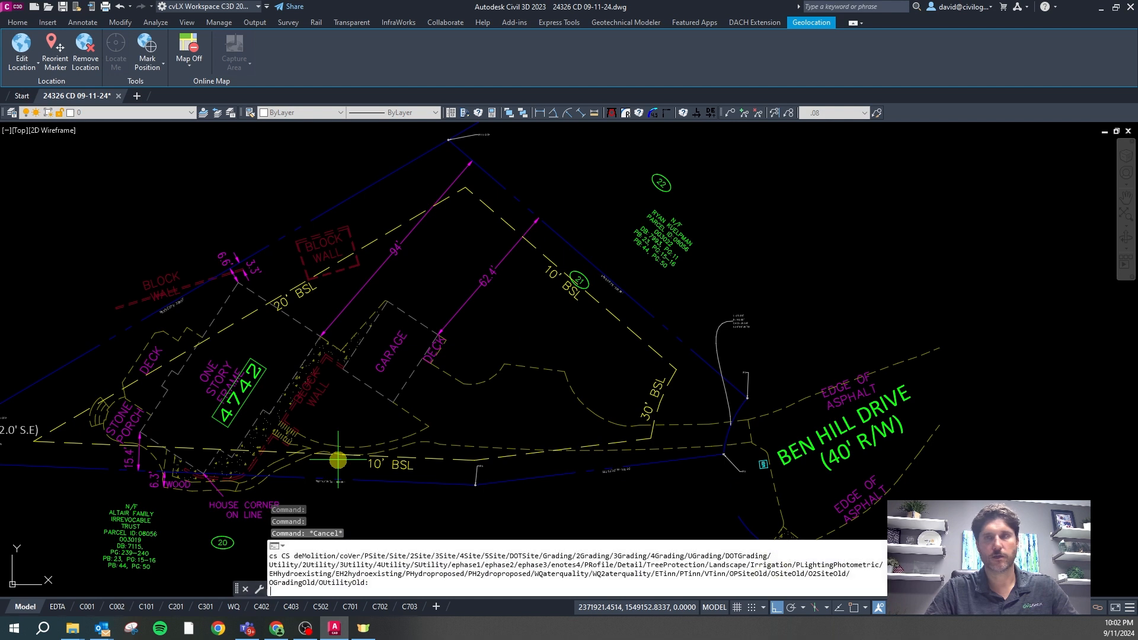
pyautogui.write('g')
pyautogui.press('Return')
pyautogui.press('Return')
pyautogui.write('u')
pyautogui.press('Return')
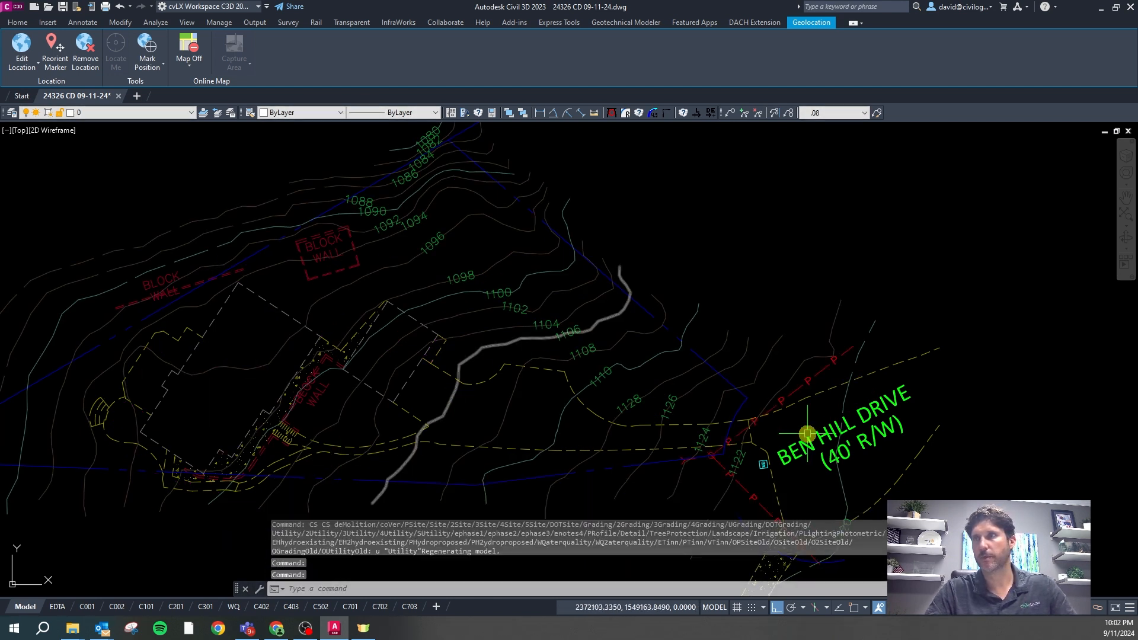
pyautogui.scroll(-5, 439, 368)
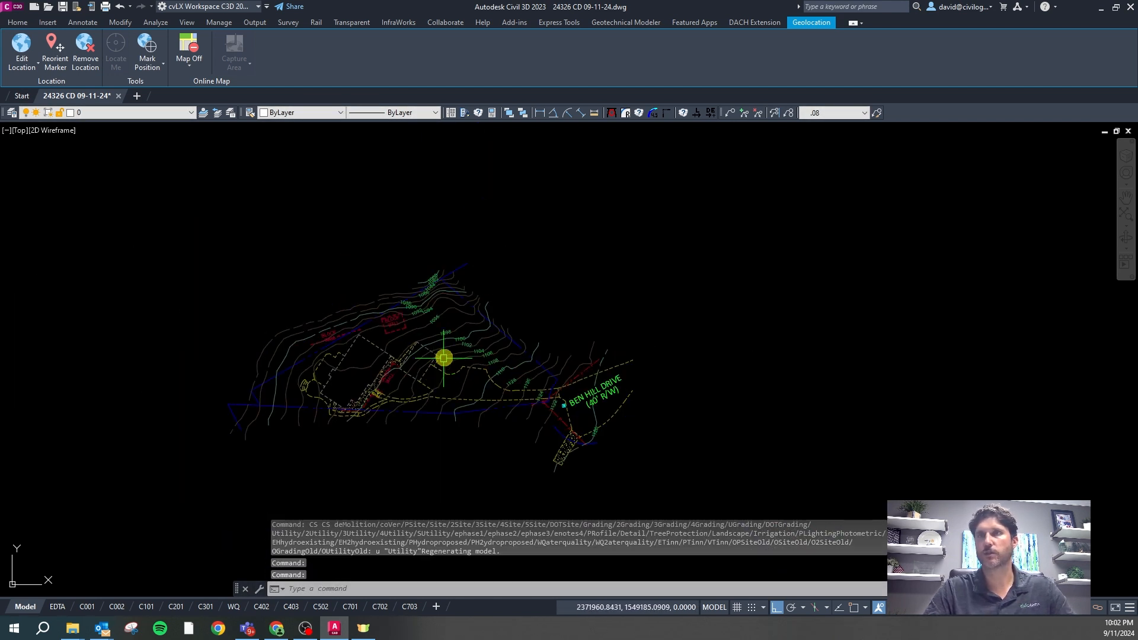
pyautogui.press('Escape')
pyautogui.scroll(8, 446, 336)
pyautogui.write('re')
pyautogui.press('Return')
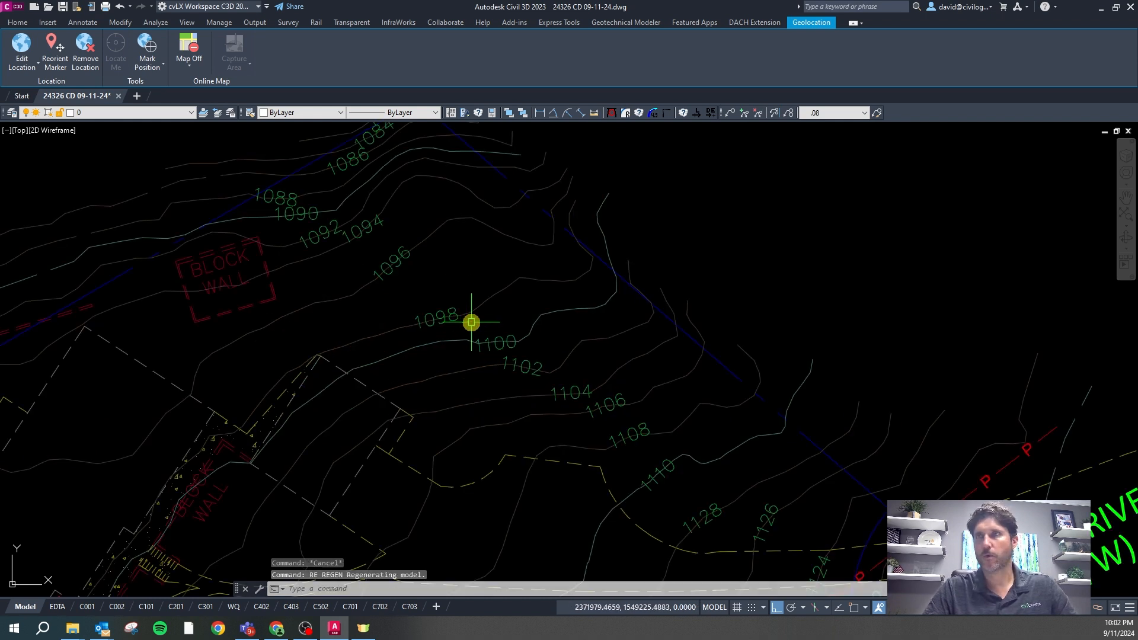
# Select several existing contour polylines to check their layers, including the overlapping grey contour
pyautogui.click(501, 290)
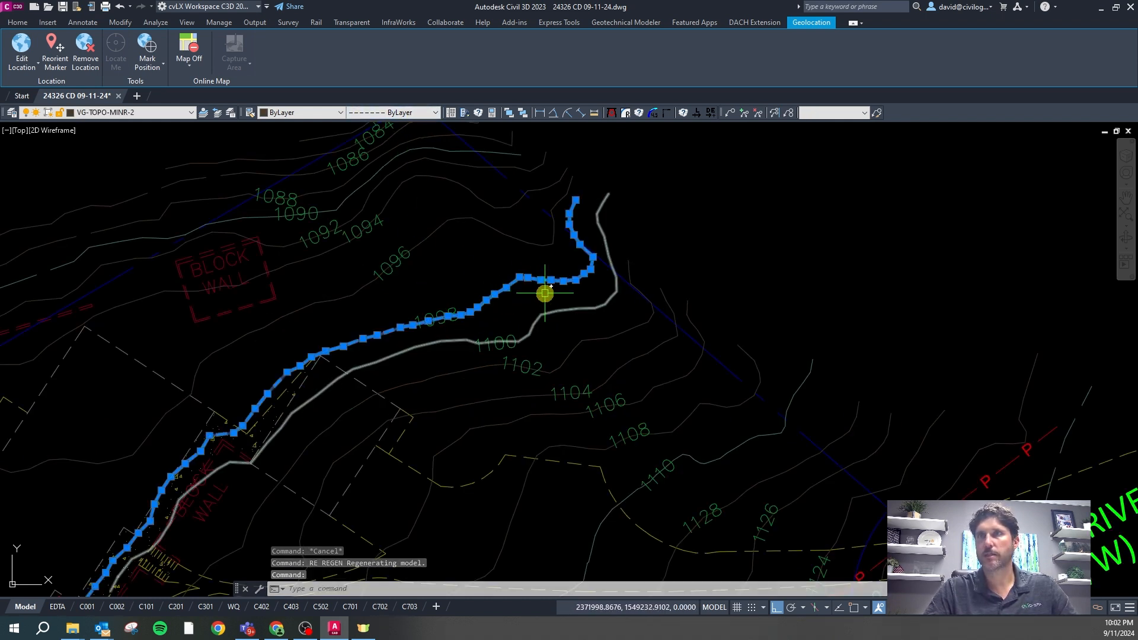
pyautogui.press('Escape')
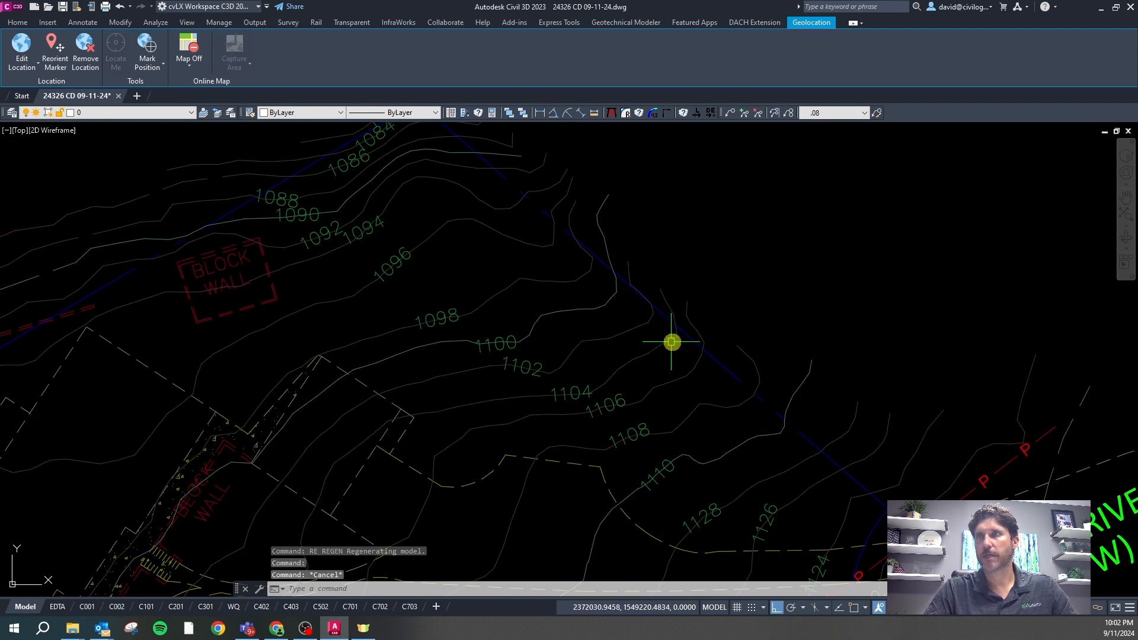
pyautogui.click(677, 340)
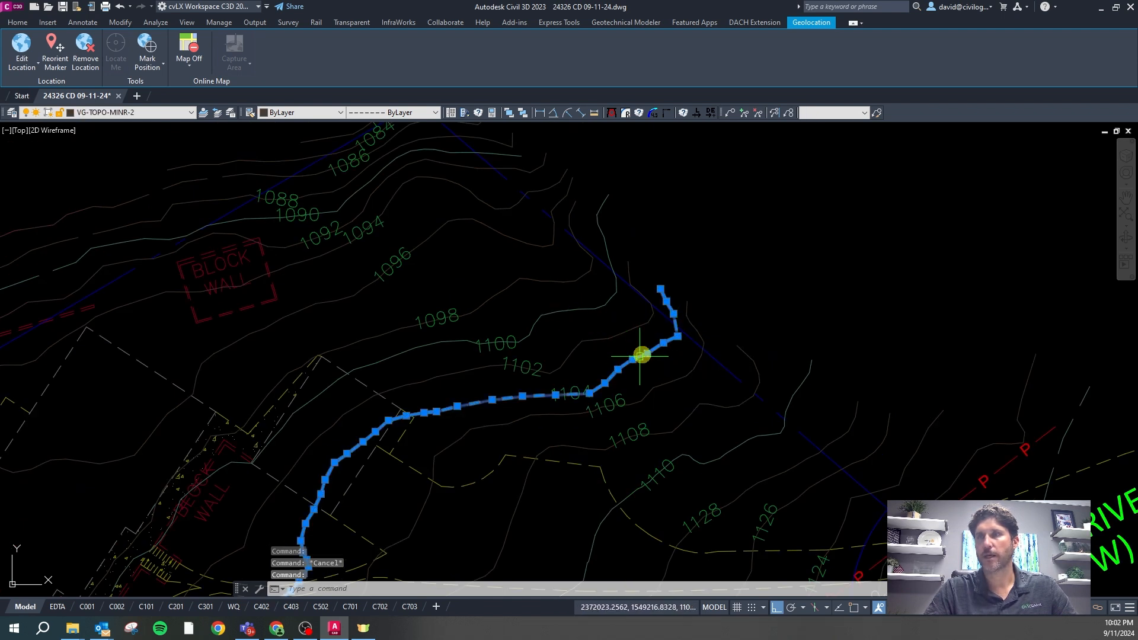
pyautogui.moveTo(634, 359)
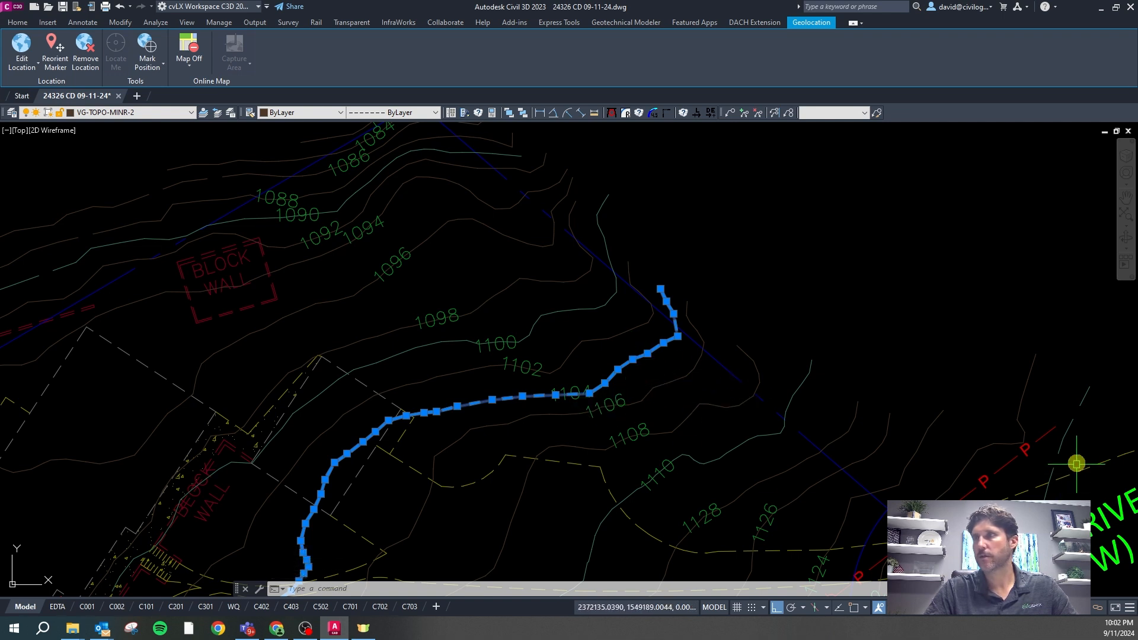
pyautogui.press('Escape')
pyautogui.click(1067, 446)
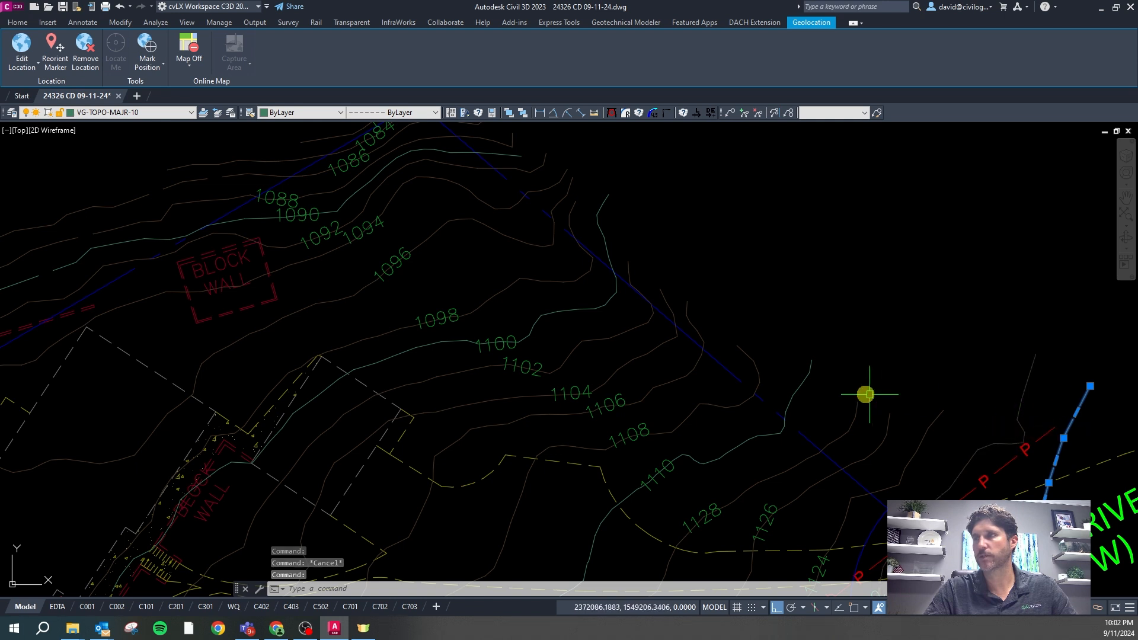
pyautogui.scroll(-2, 746, 349)
pyautogui.click(626, 321)
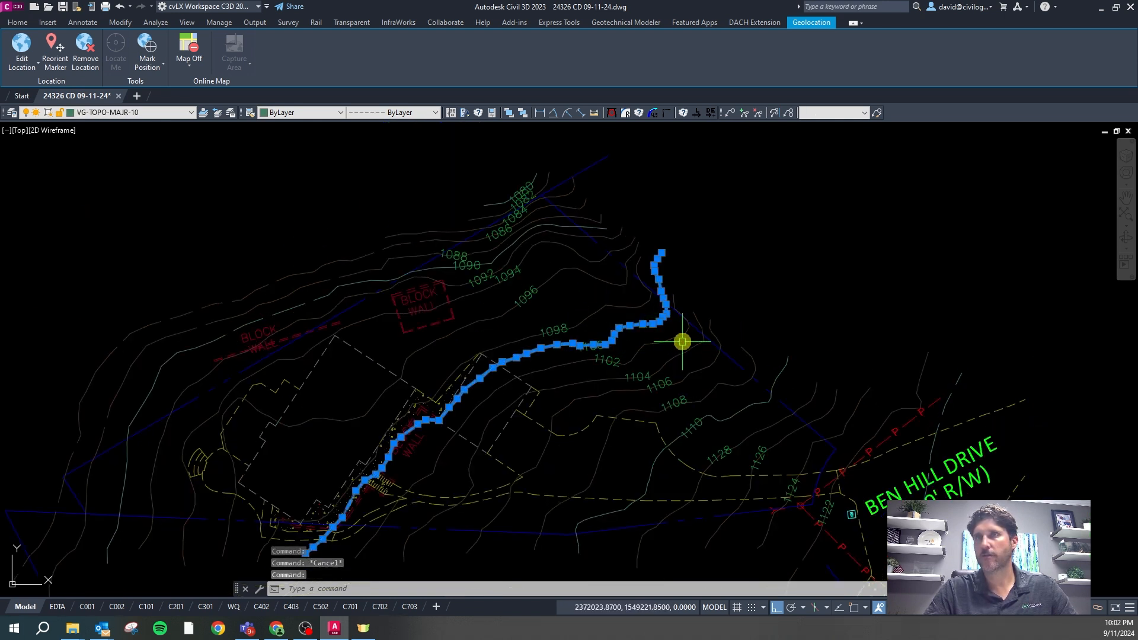
pyautogui.click(609, 306)
pyautogui.click(620, 341)
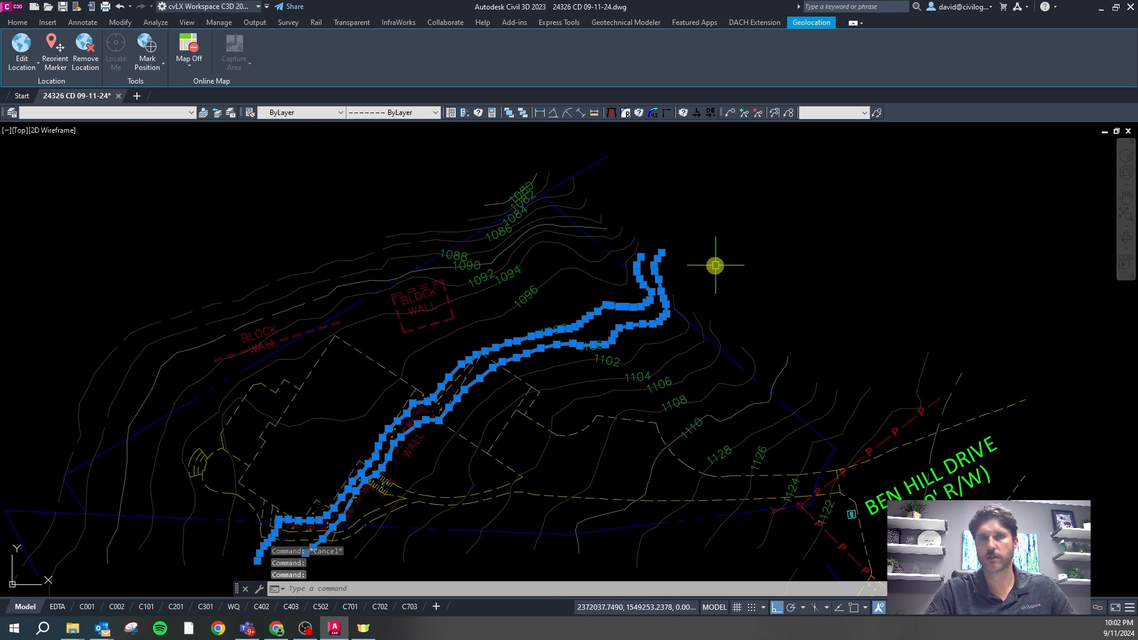
# Select all similar contours with SSA and set PG linetype generation to Yes
pyautogui.write('ss')
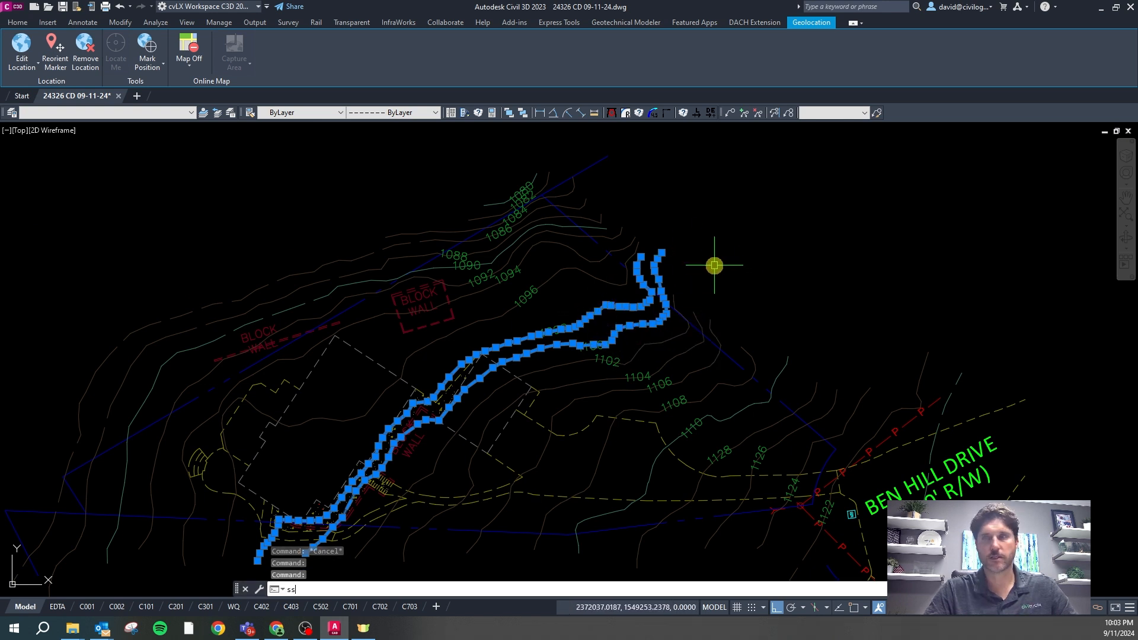
pyautogui.write('a')
pyautogui.press('Return')
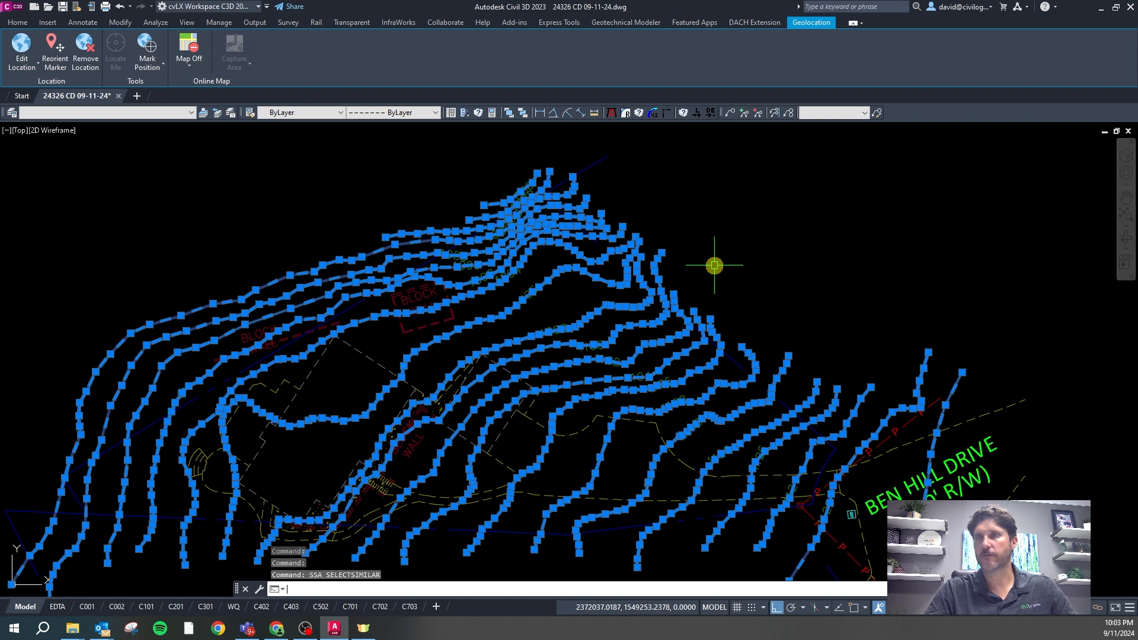
pyautogui.write('pg')
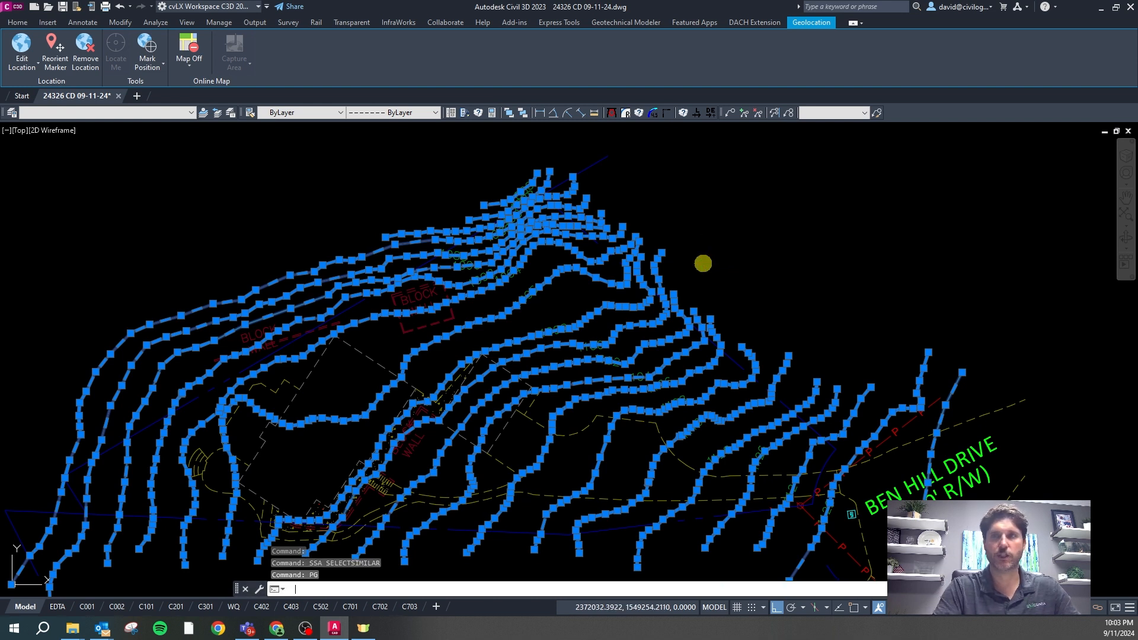
pyautogui.press('Return')
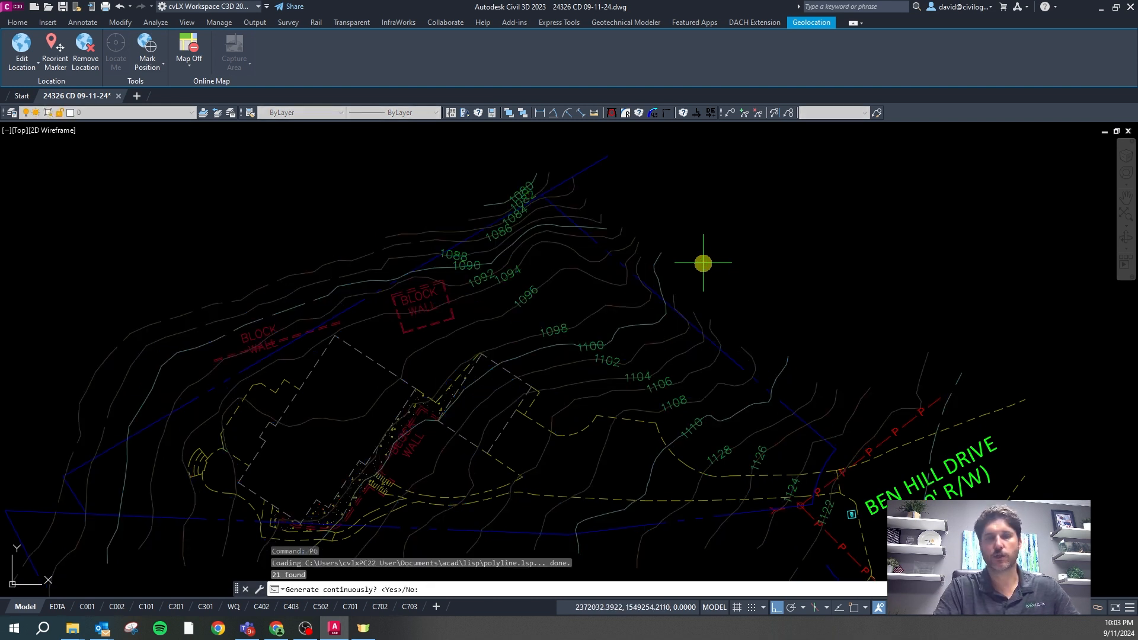
pyautogui.write('y')
pyautogui.press('Return')
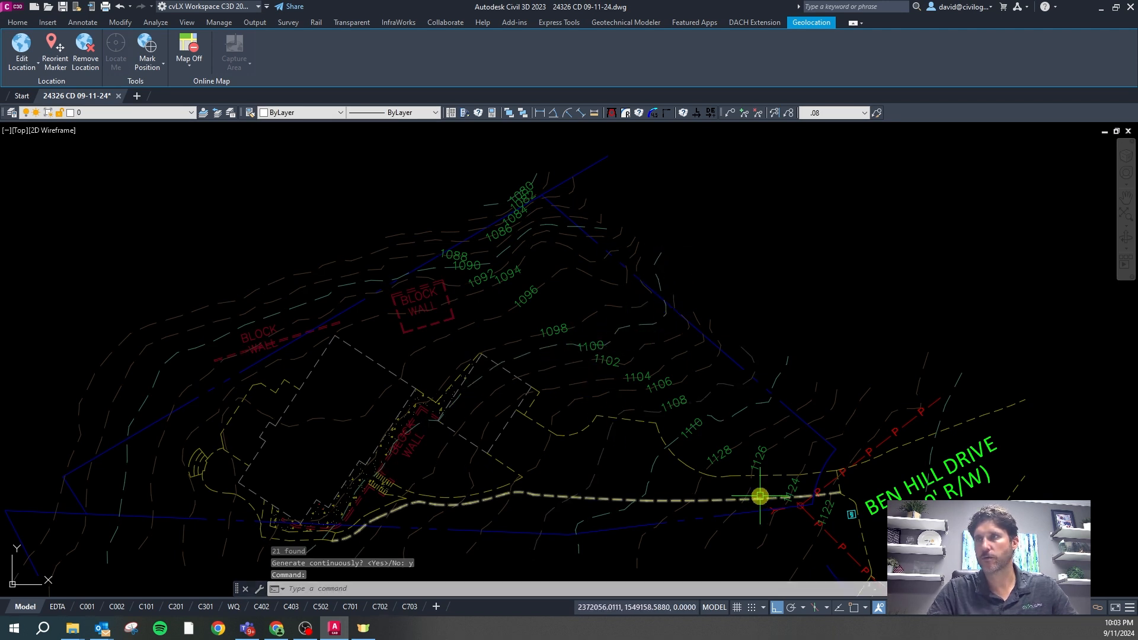
pyautogui.scroll(-2, 450, 208)
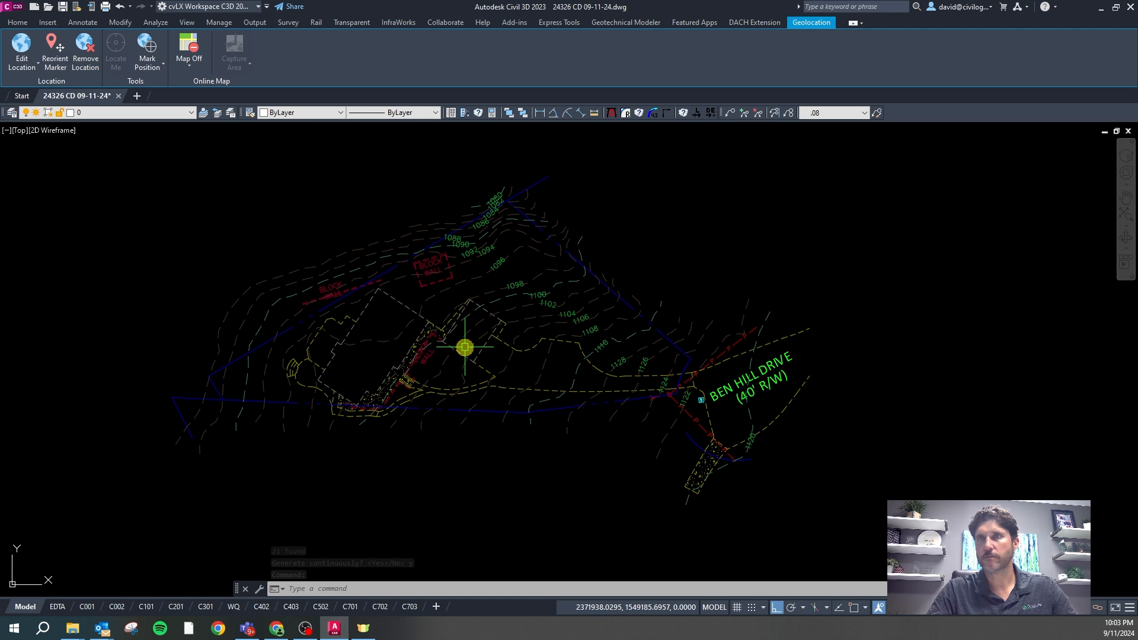
pyautogui.scroll(4, 494, 314)
# Copy the 1100 contour label onto the lower-left contour with ortho off
pyautogui.press('Escape')
pyautogui.click(565, 285)
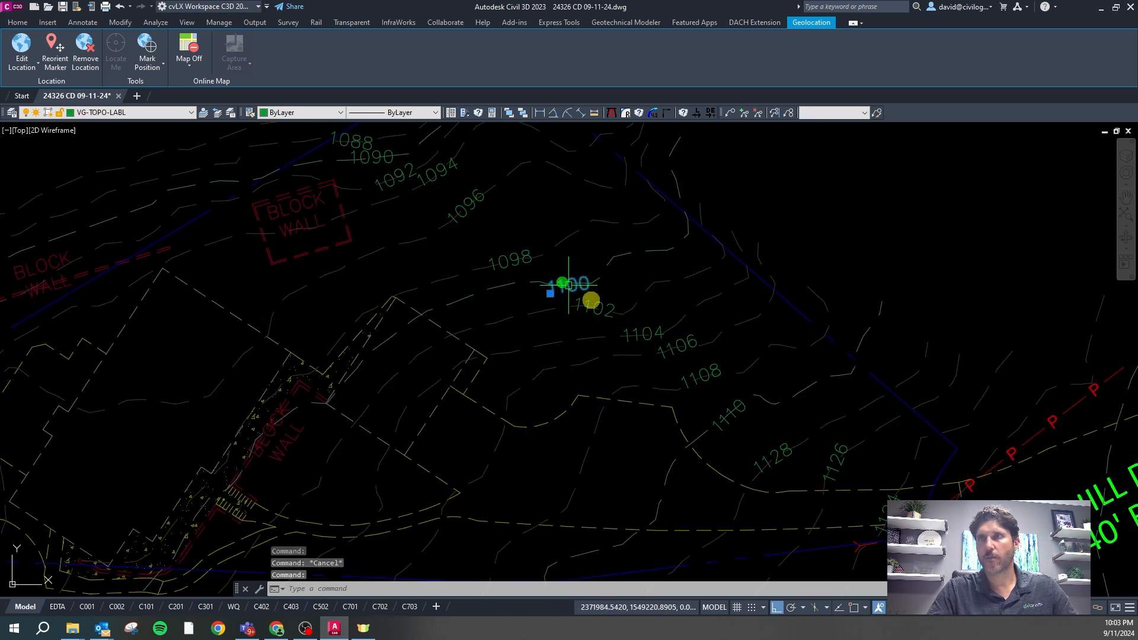
pyautogui.write('co')
pyautogui.press('Return')
pyautogui.scroll(-2, 664, 254)
pyautogui.click(655, 271)
pyautogui.press('F8')
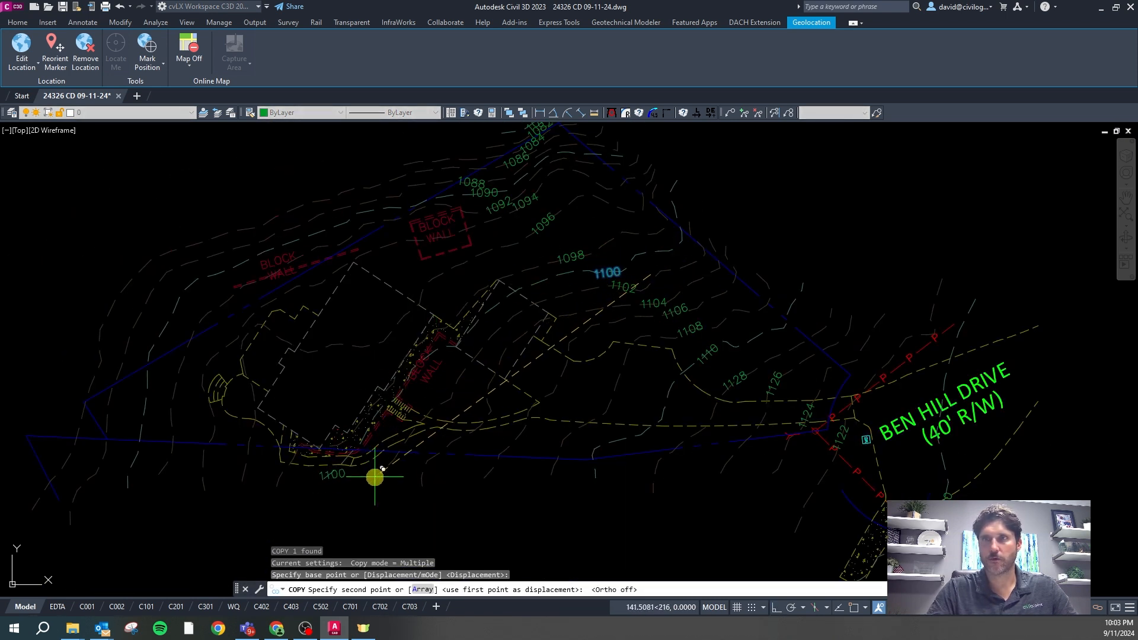
pyautogui.click(379, 472)
pyautogui.press('Escape')
# Adjust the copied 1100 label's position on the contour using its grip
pyautogui.click(346, 476)
pyautogui.scroll(5, 347, 483)
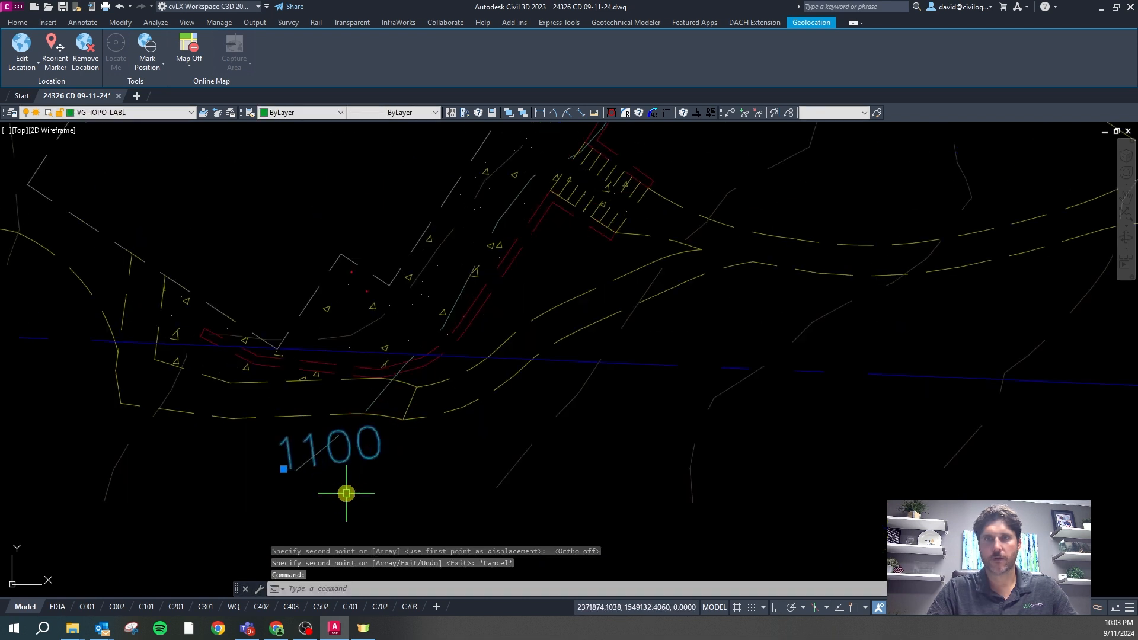
pyautogui.write('ro')
pyautogui.press('Return')
pyautogui.click(347, 448)
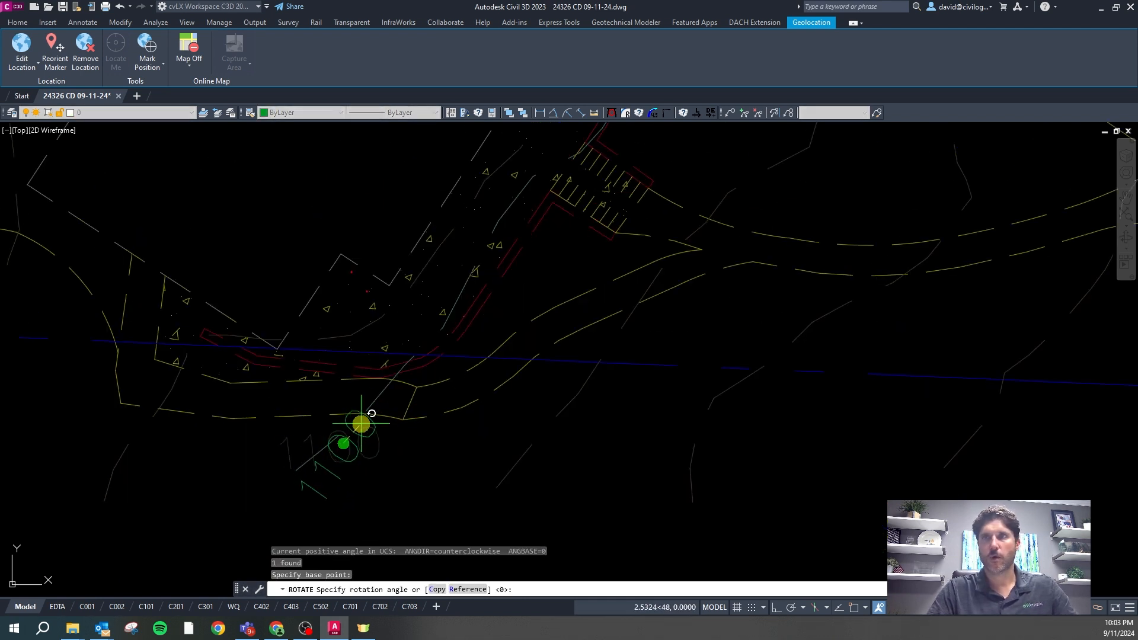
pyautogui.press('Escape')
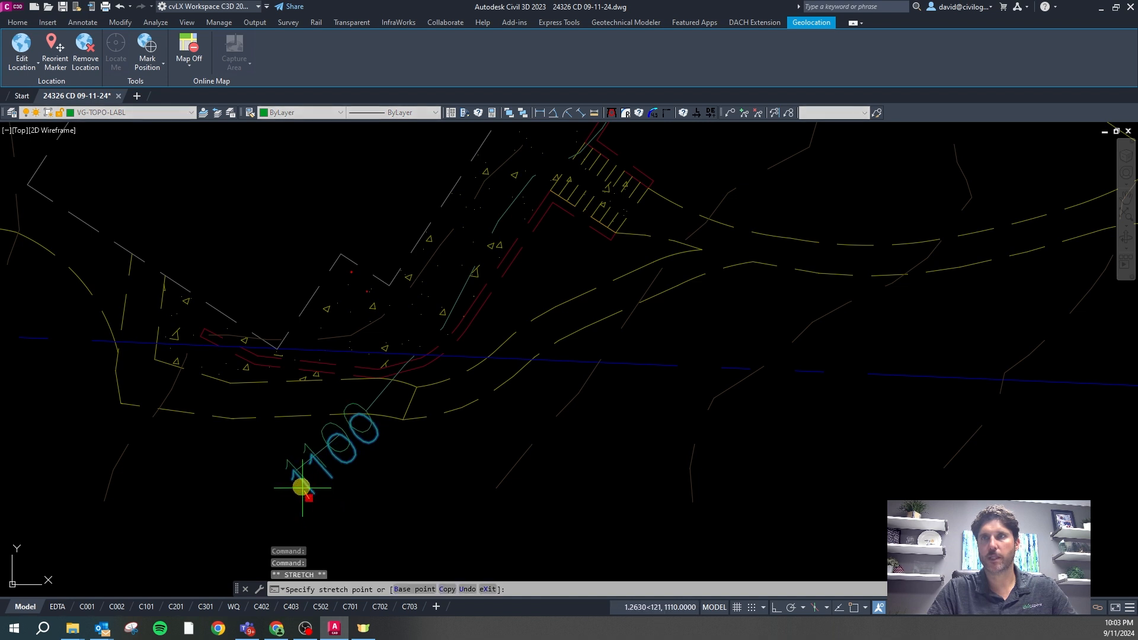
pyautogui.click(309, 498)
pyautogui.scroll(-5, 325, 439)
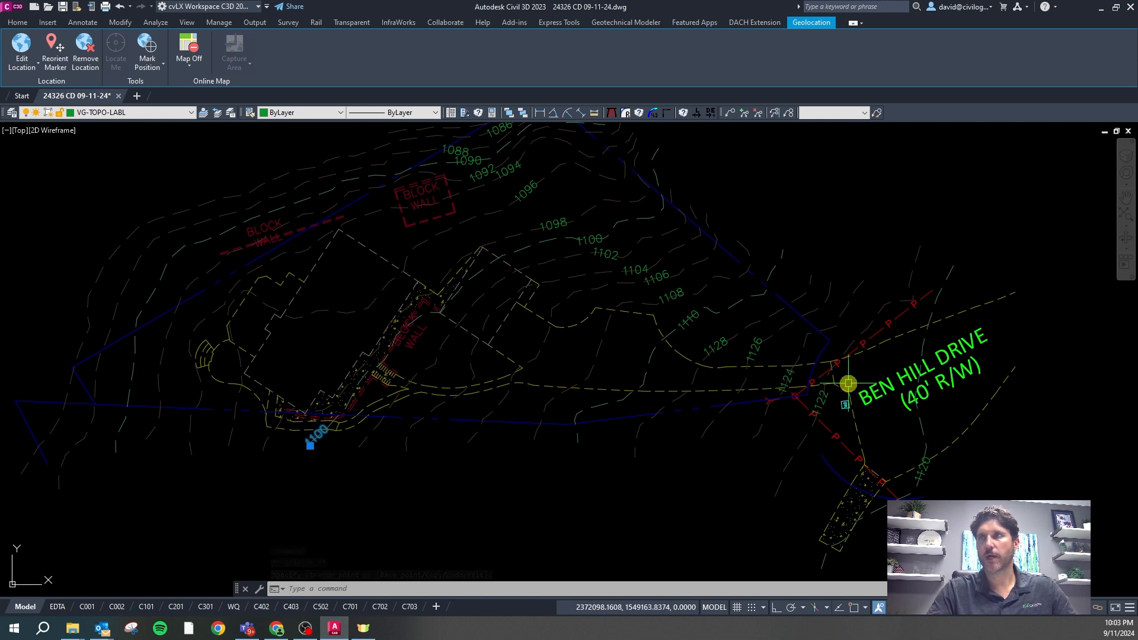
pyautogui.scroll(-2, 158, 472)
pyautogui.scroll(2, 363, 323)
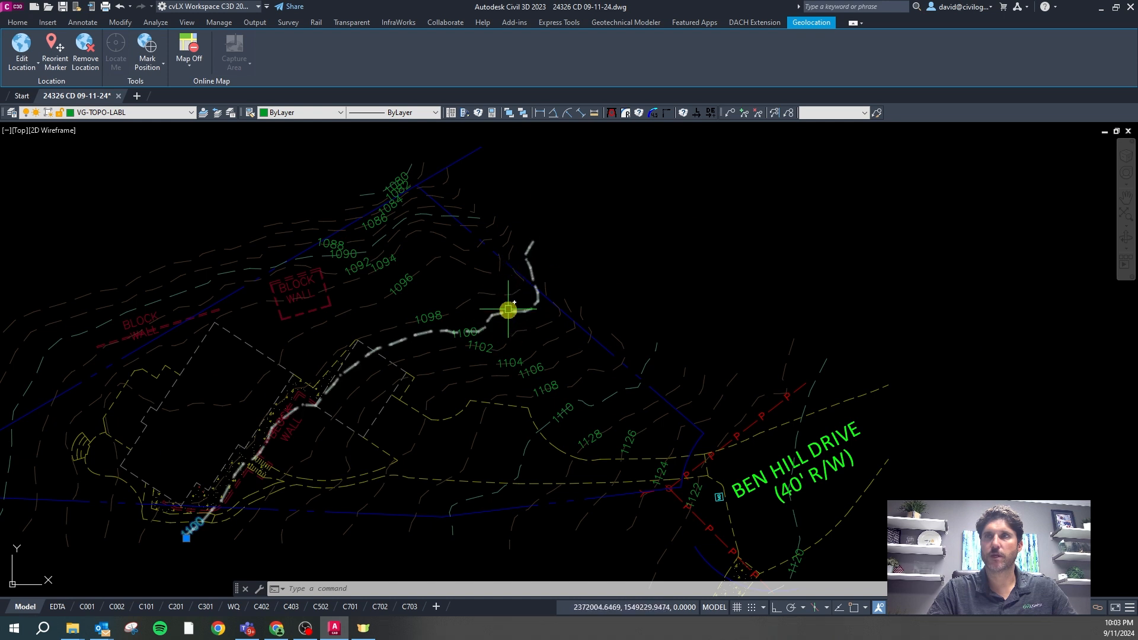
pyautogui.press('Escape')
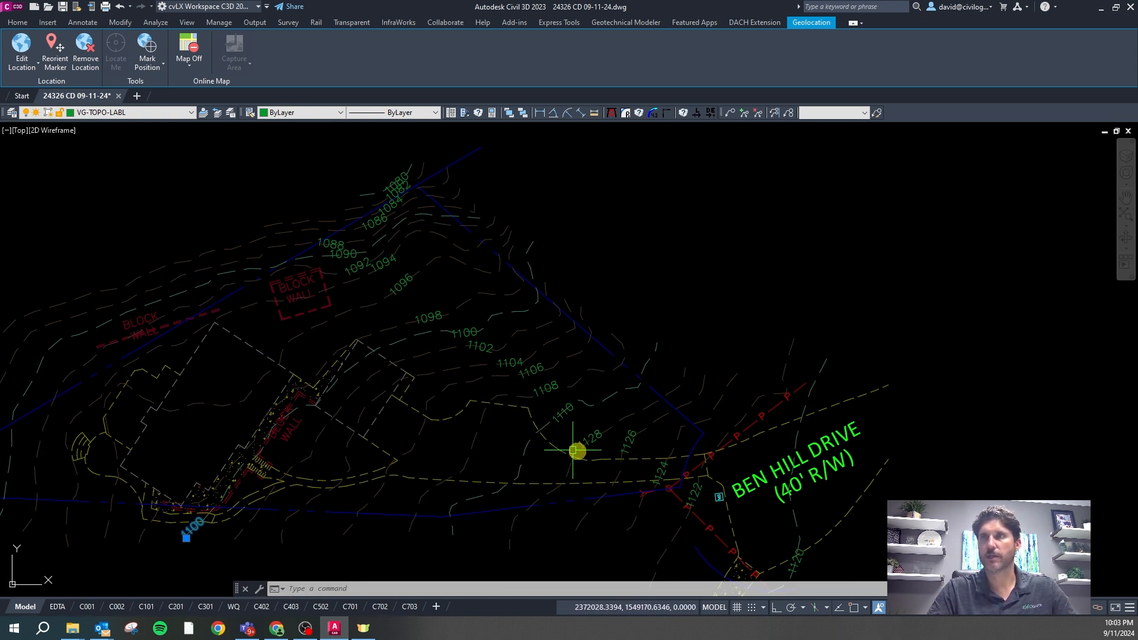
pyautogui.press('Escape')
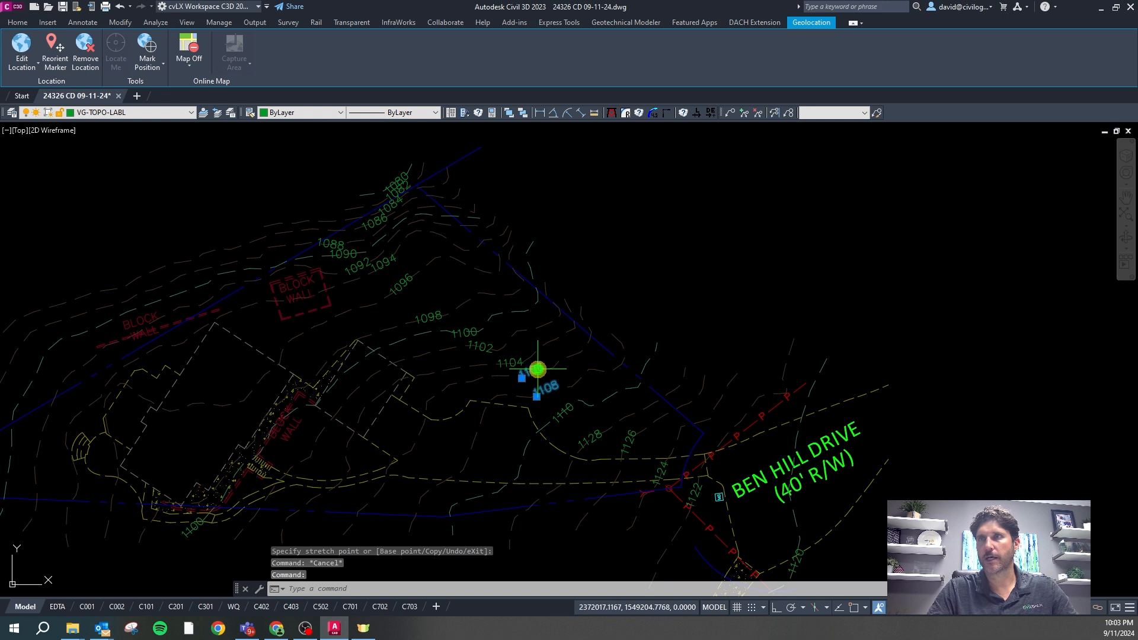
# Erase the crowded contour labels from 1092 through 1108
pyautogui.click(507, 363)
pyautogui.click(486, 346)
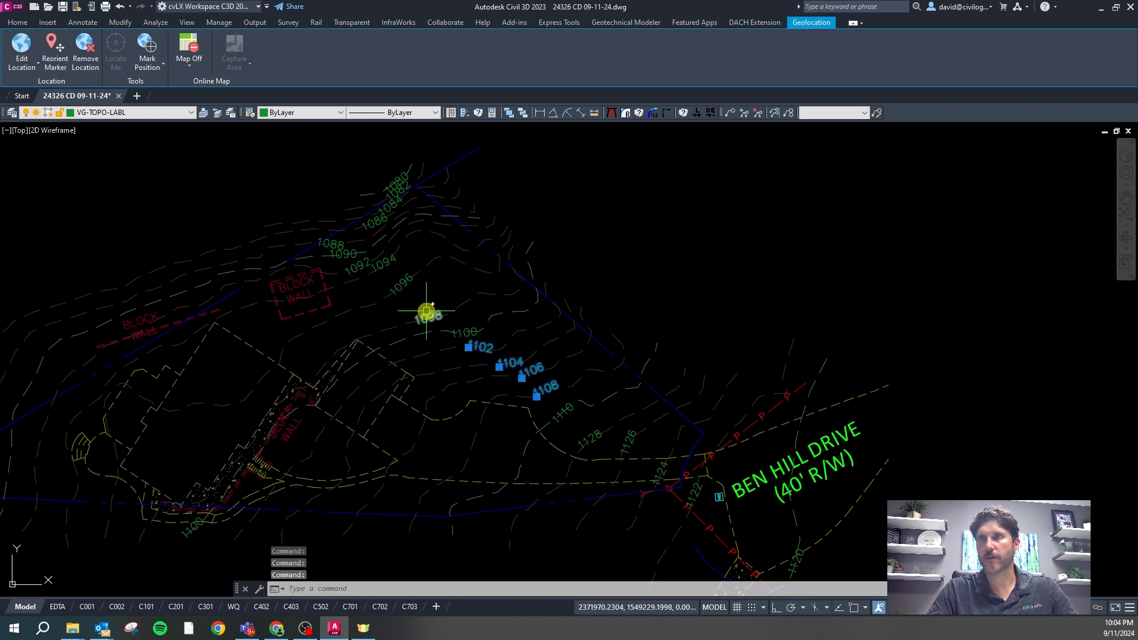
pyautogui.click(403, 285)
pyautogui.click(363, 265)
pyautogui.press('Delete')
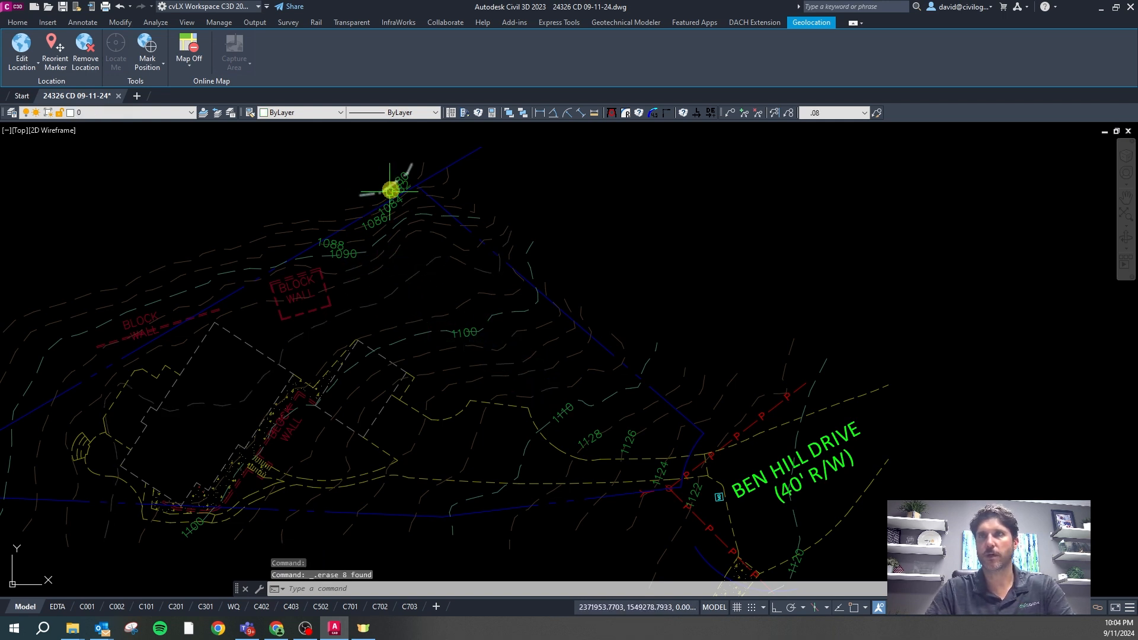
# Erase the 1084, 1086 and 1088 contour labels
pyautogui.scroll(4, 390, 190)
pyautogui.click(386, 210)
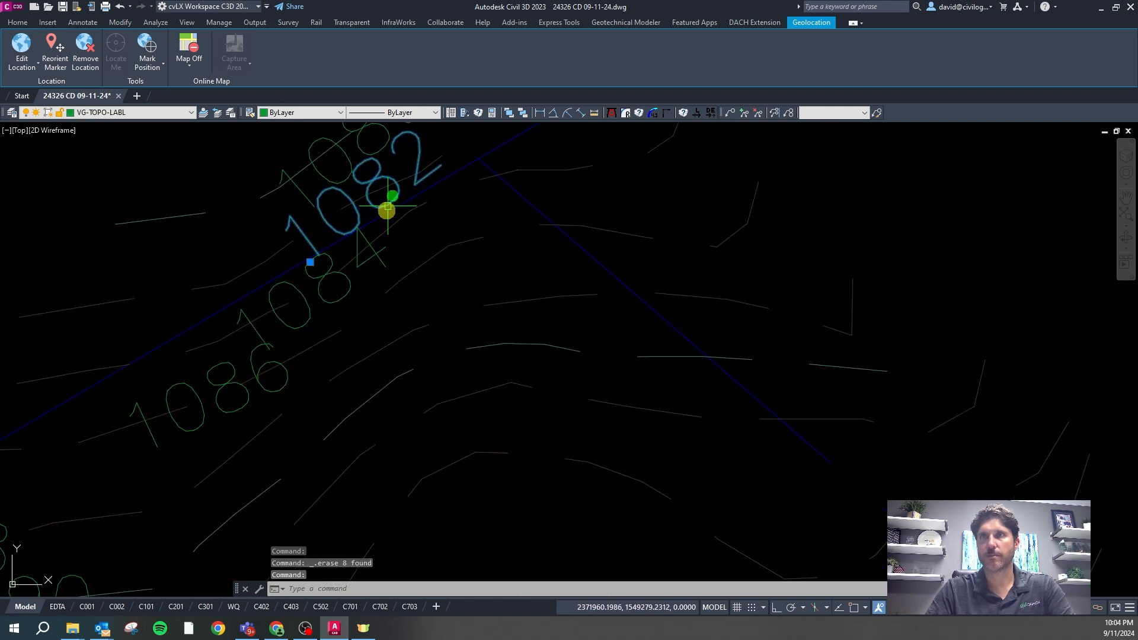
pyautogui.press('Escape')
pyautogui.click(373, 255)
pyautogui.click(287, 375)
pyautogui.scroll(-5, 287, 375)
pyautogui.click(221, 389)
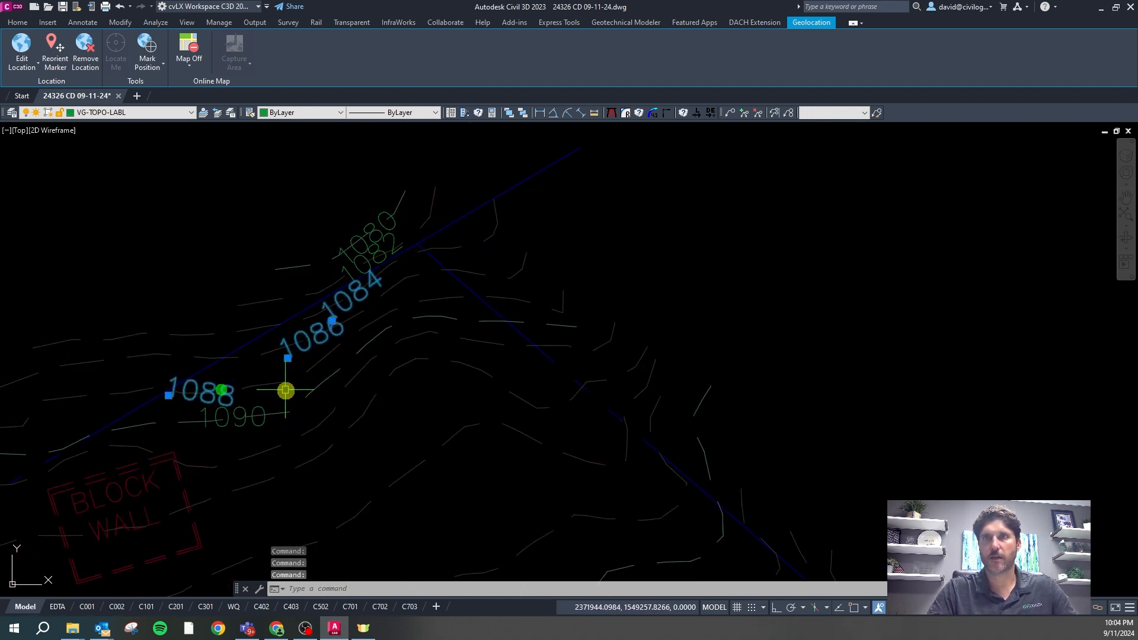
pyautogui.press('Delete')
# Clear the leftover selection and zoom back out to the whole site plan
pyautogui.scroll(-5, 363, 295)
pyautogui.scroll(2, 363, 333)
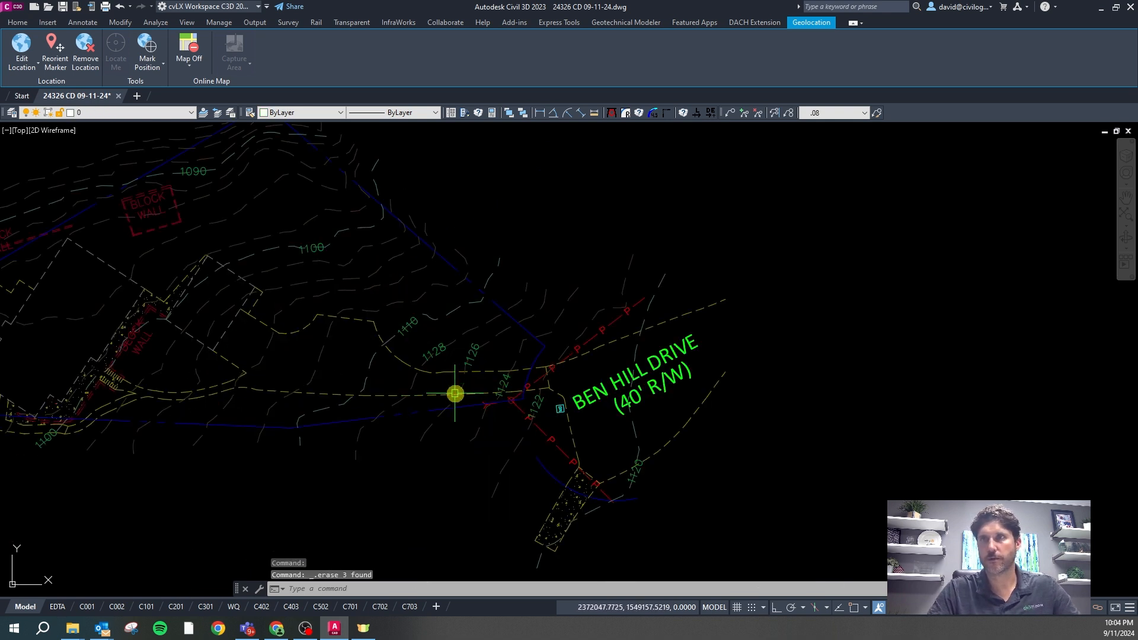
pyautogui.scroll(2, 455, 394)
pyautogui.press('Escape')
pyautogui.press('Escape')
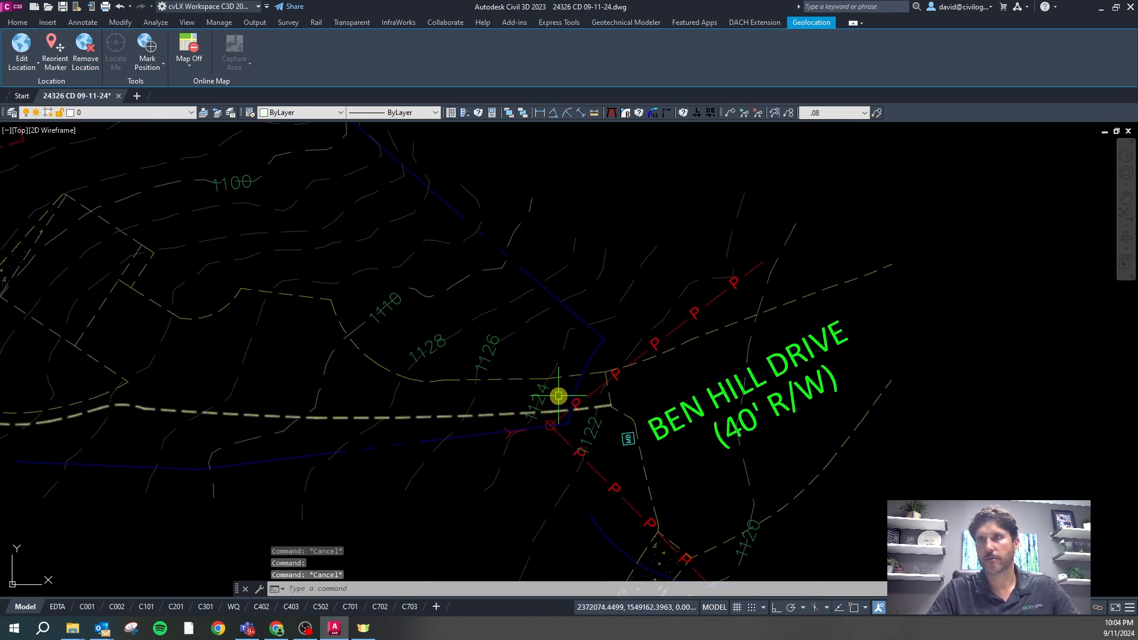
pyautogui.scroll(-2, 593, 382)
pyautogui.scroll(-2, 518, 422)
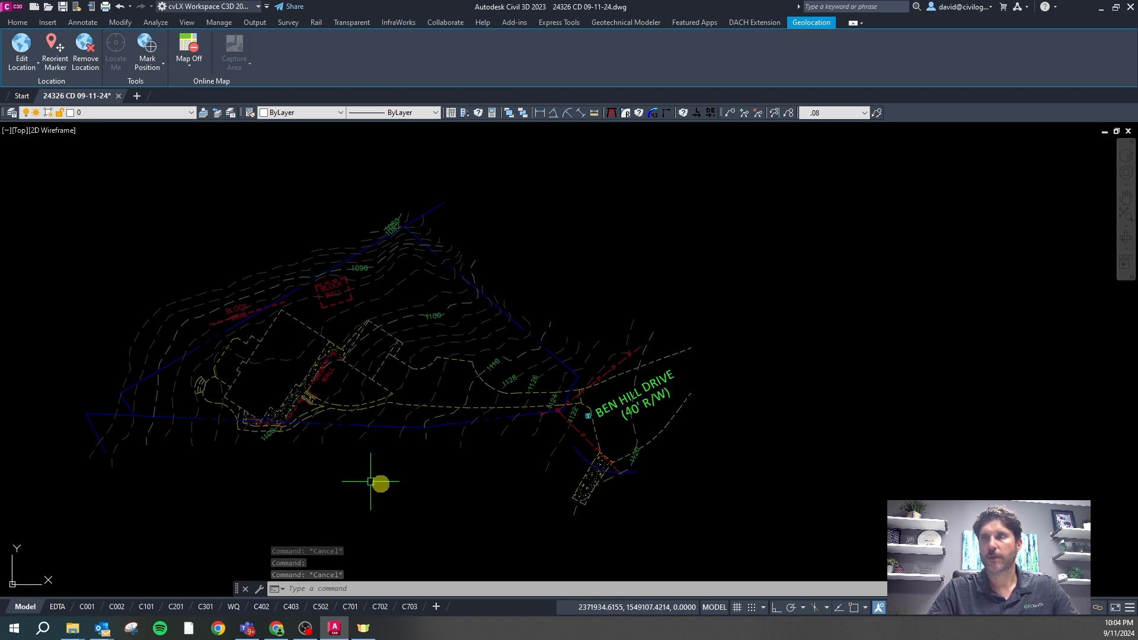
pyautogui.write('lts')
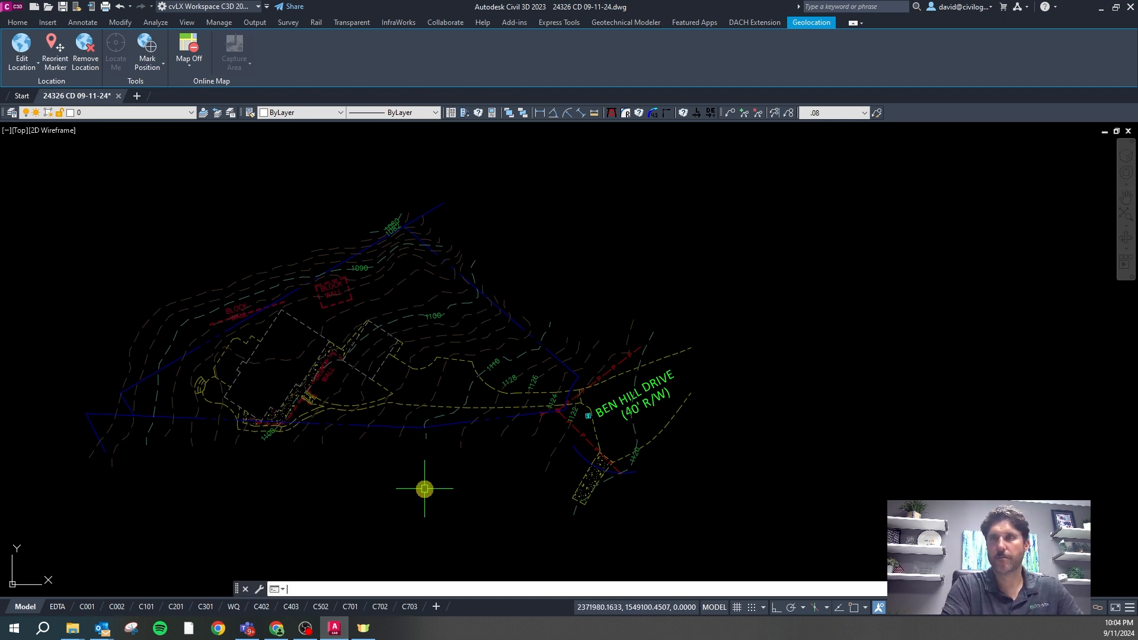
# Open the C201 layout and show its viewport's properties
pyautogui.click(175, 606)
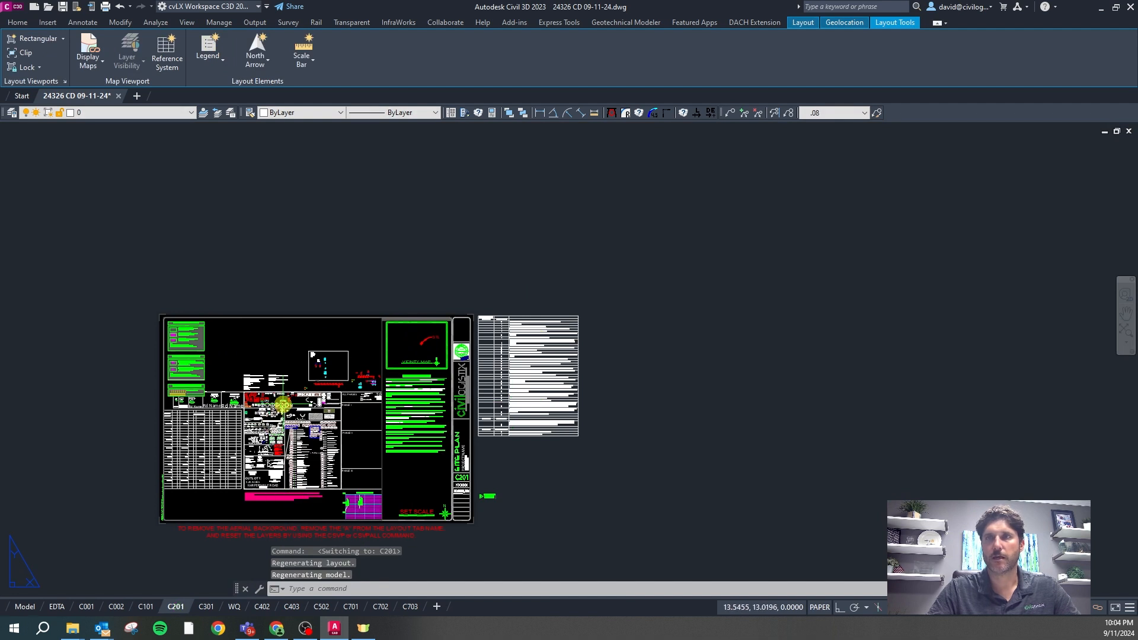
pyautogui.click(390, 483)
pyautogui.click(349, 467)
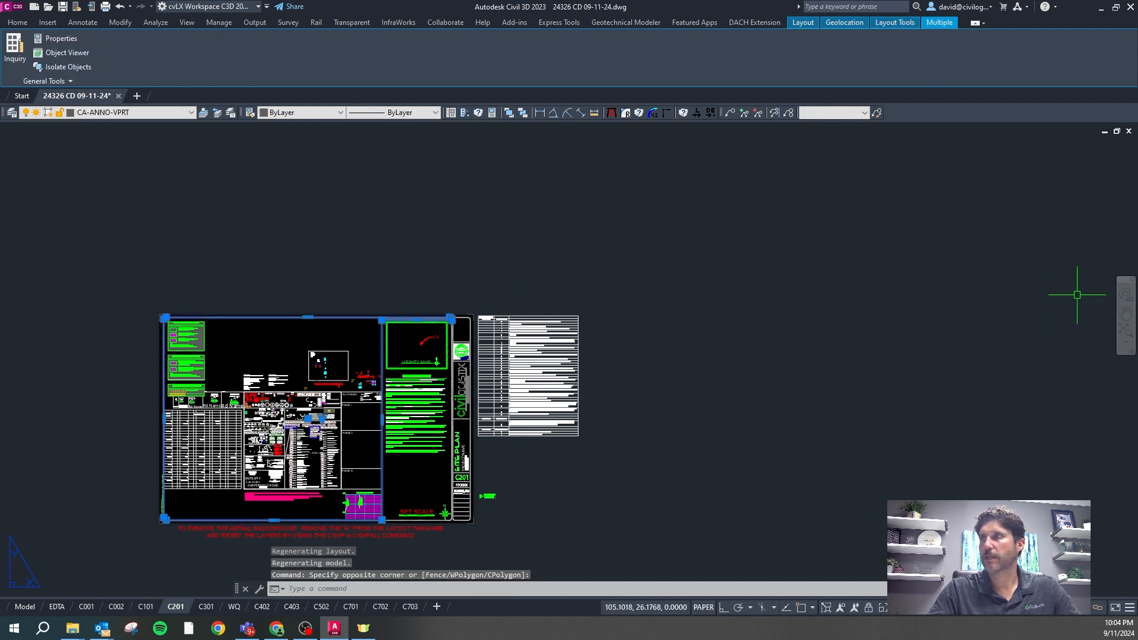
pyautogui.hotkey('ctrl', '1')
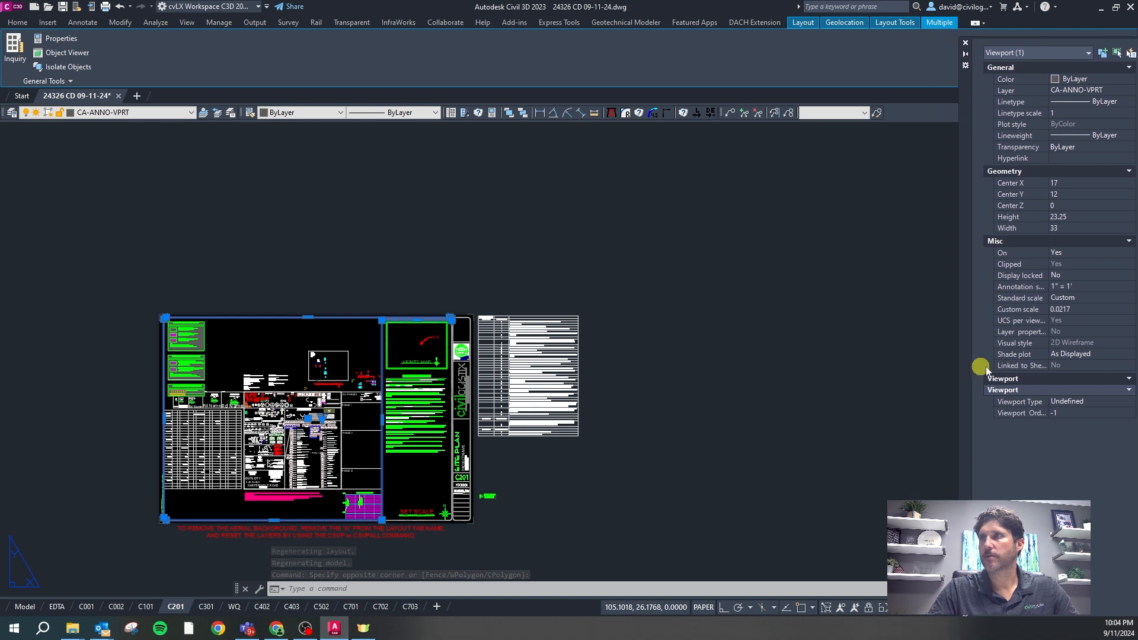
pyautogui.moveTo(1132, 368)
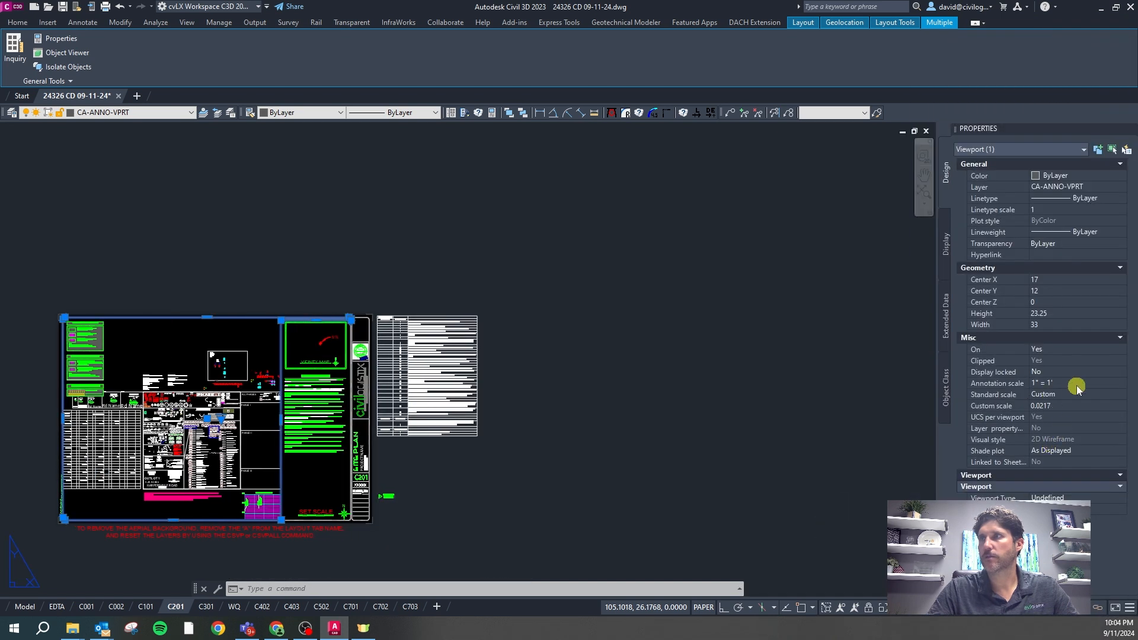
pyautogui.scroll(2, 207, 449)
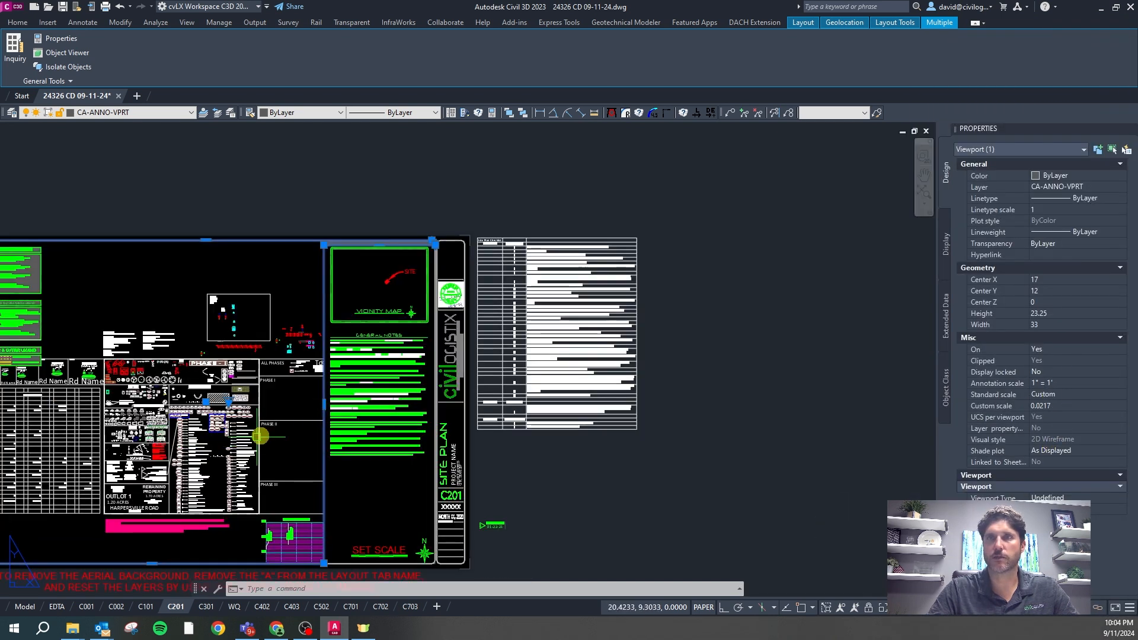
# Zoom the site plan out slightly inside the C201 viewport, then return to paper space
pyautogui.doubleClick(276, 429)
pyautogui.scroll(3, 277, 429)
pyautogui.scroll(-3, 275, 424)
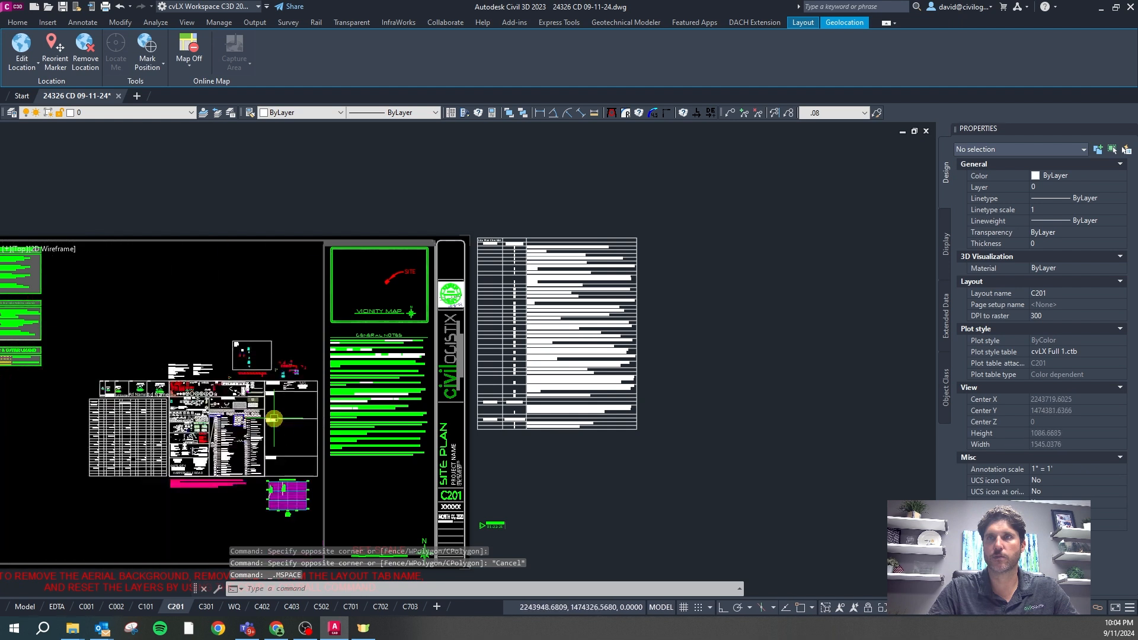
pyautogui.scroll(2, 274, 418)
pyautogui.scroll(-2, 236, 385)
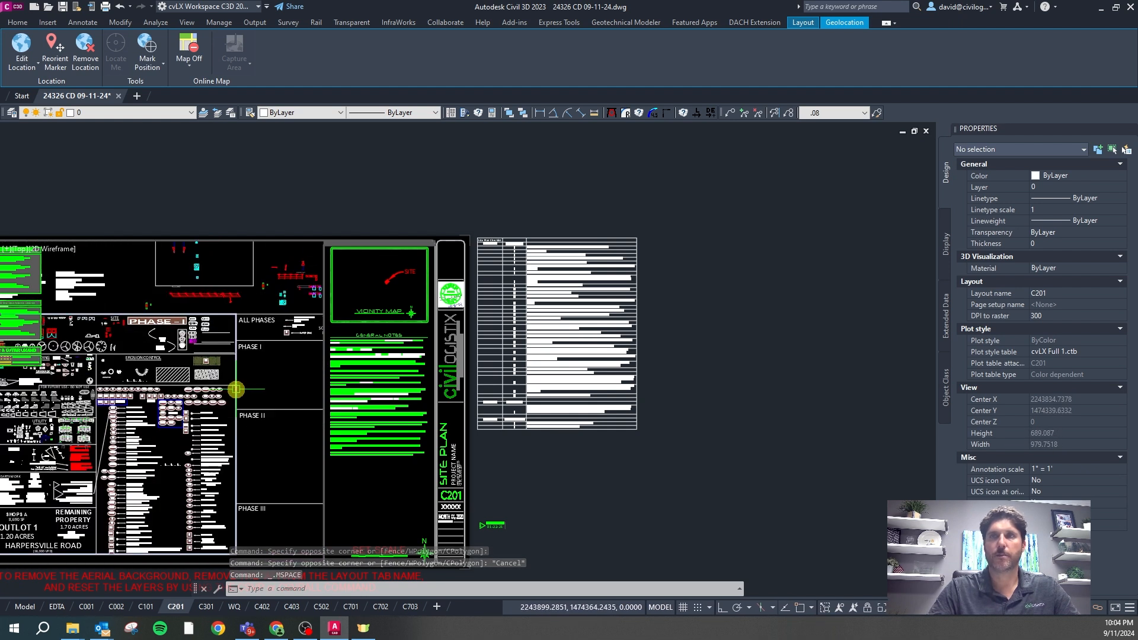
pyautogui.scroll(-1, 277, 418)
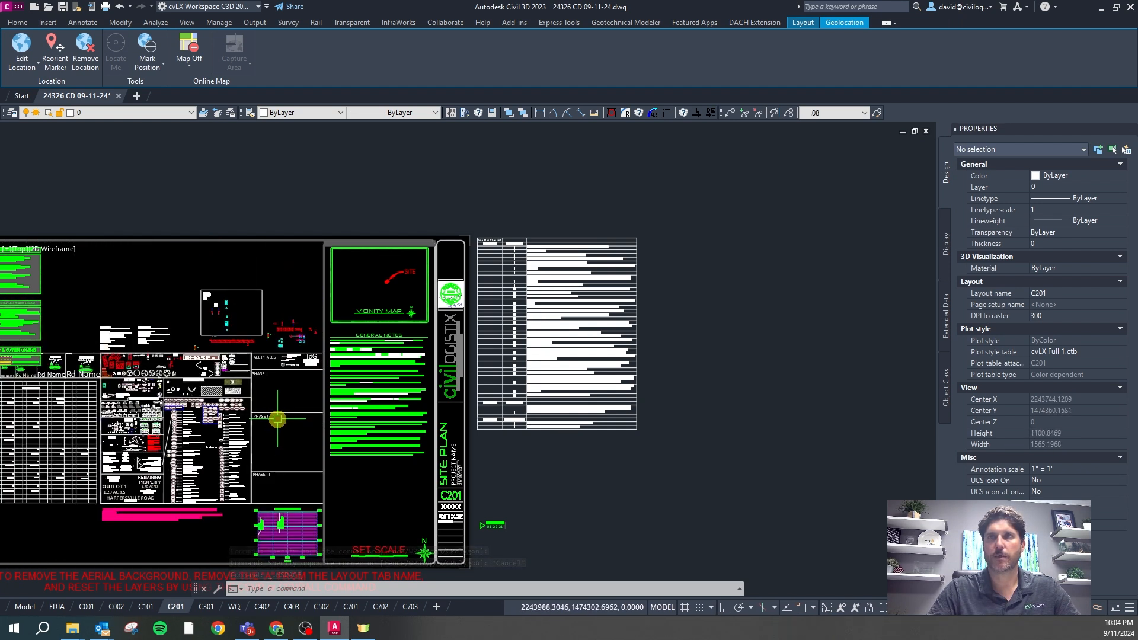
pyautogui.doubleClick(349, 478)
# Lock the viewports on sheets C101 through C502 with VPLOCK
pyautogui.click(318, 491)
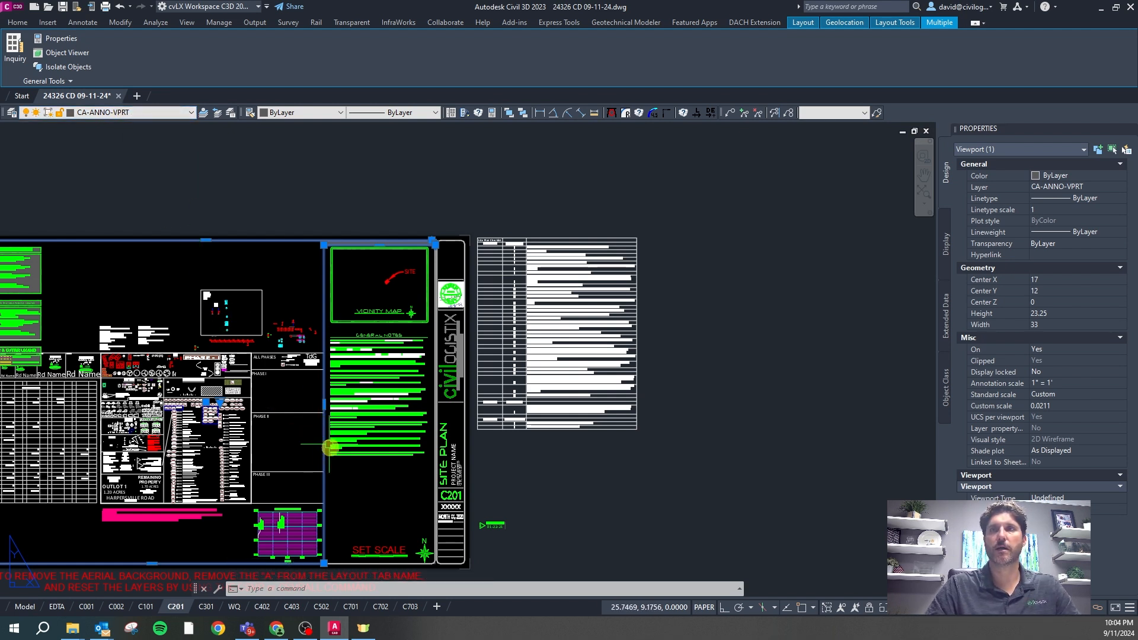
pyautogui.press('Escape')
pyautogui.click(339, 479)
pyautogui.click(312, 486)
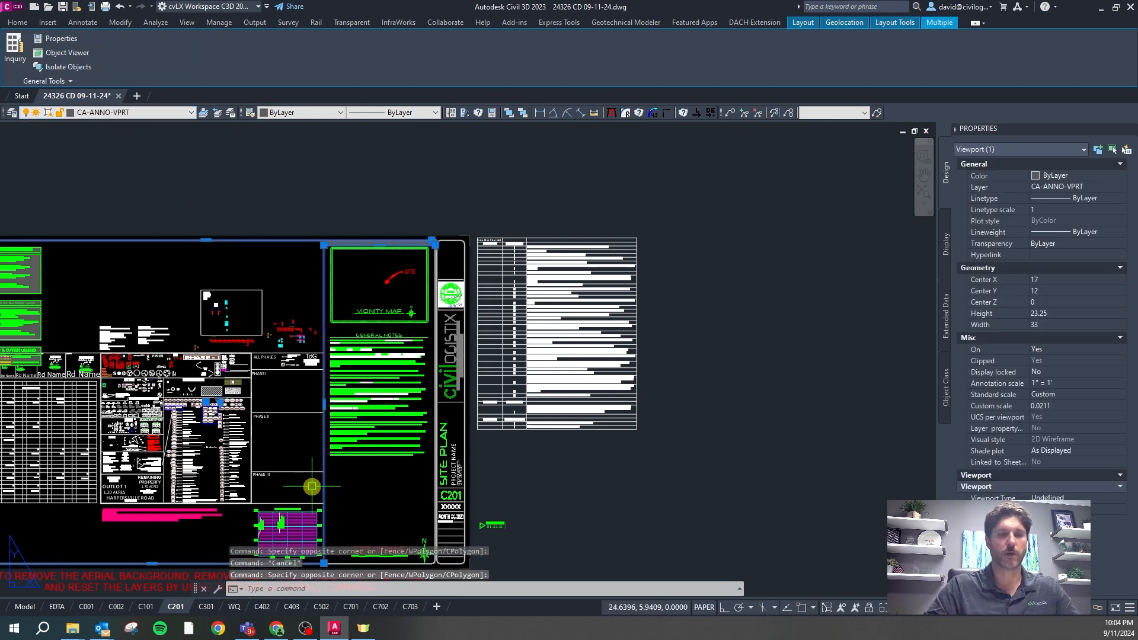
pyautogui.write('vplock')
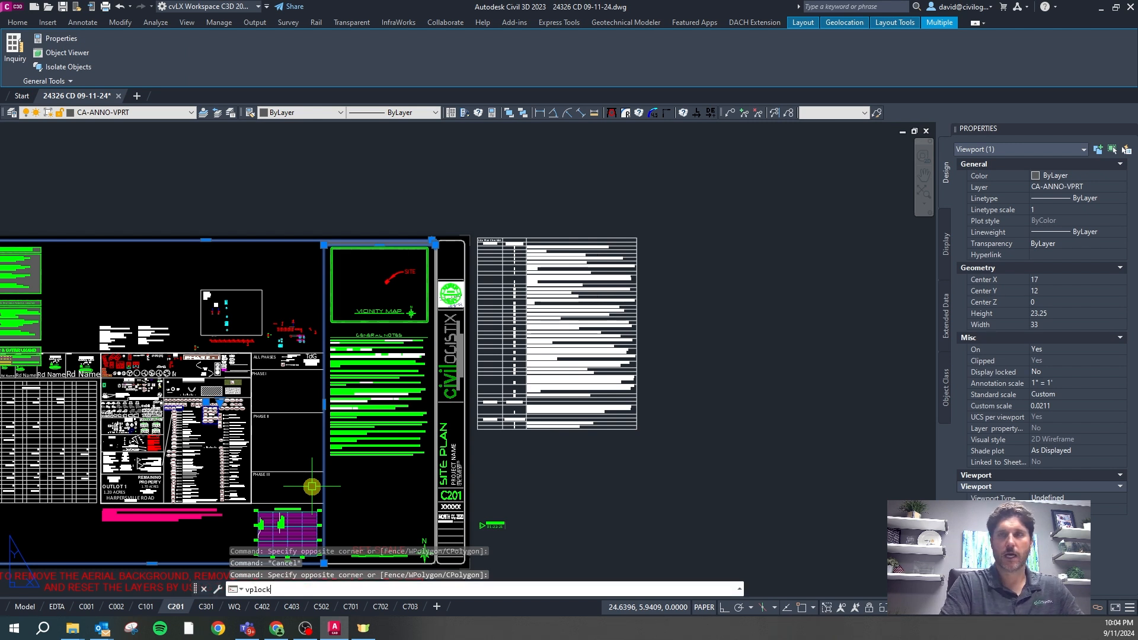
pyautogui.press('Return')
pyautogui.click(301, 510)
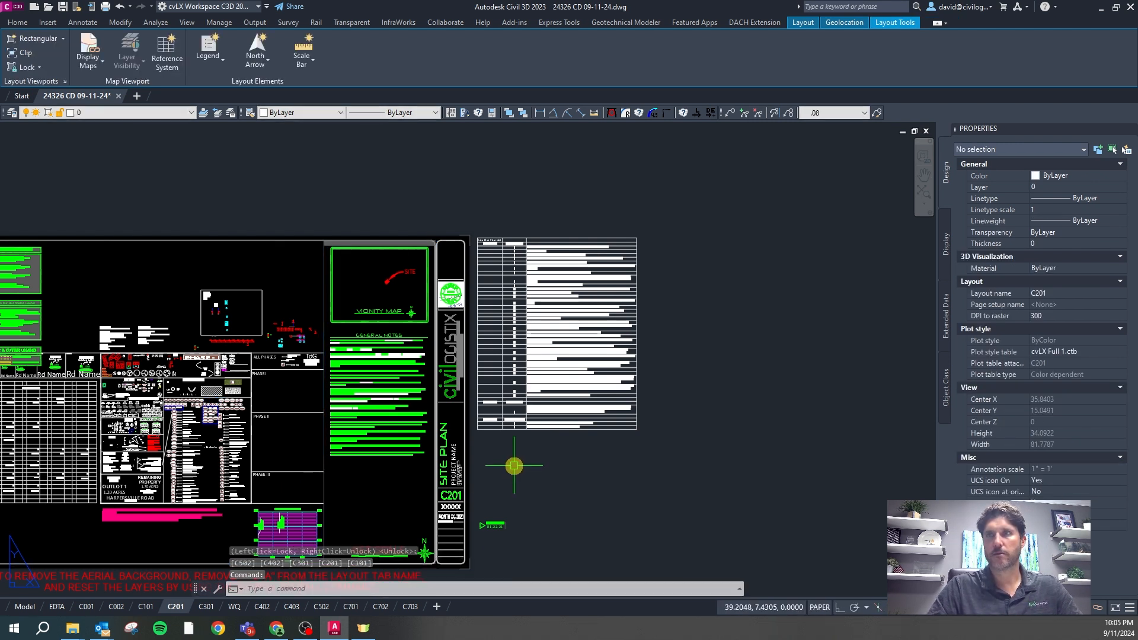
# Re-enter the C201 viewport and begin a zoom to extents
pyautogui.scroll(-2, 529, 383)
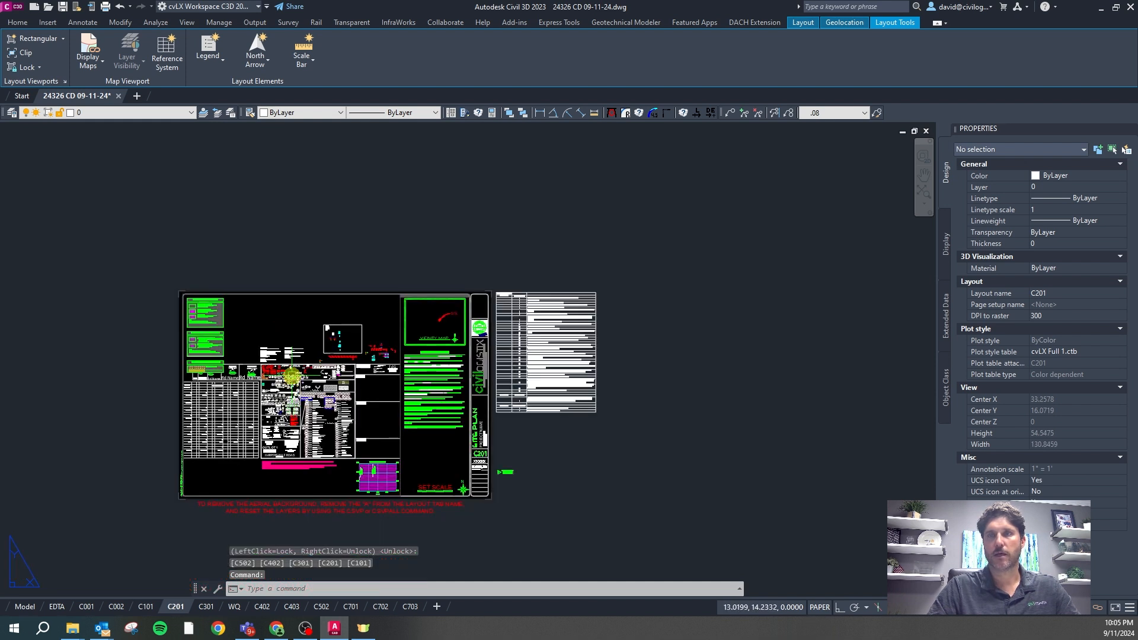
pyautogui.doubleClick(292, 377)
pyautogui.rightClick(289, 374)
# Zoom the C201 viewport to the drawing extents and adjust the view
pyautogui.press('z')
pyautogui.rightClick(289, 374)
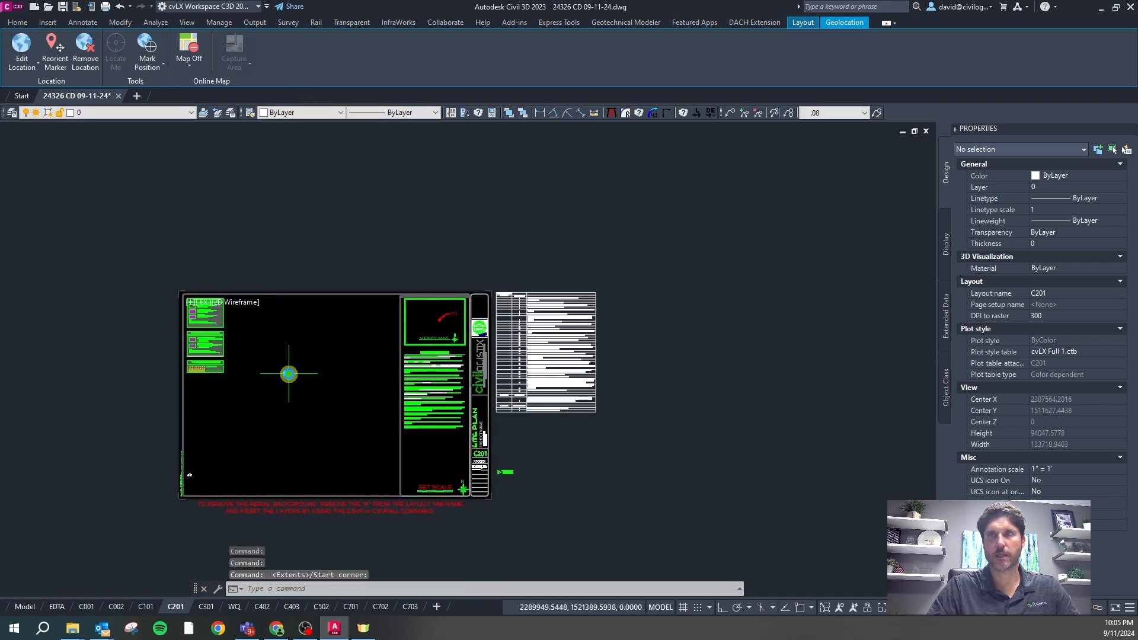
pyautogui.scroll(-2, 285, 374)
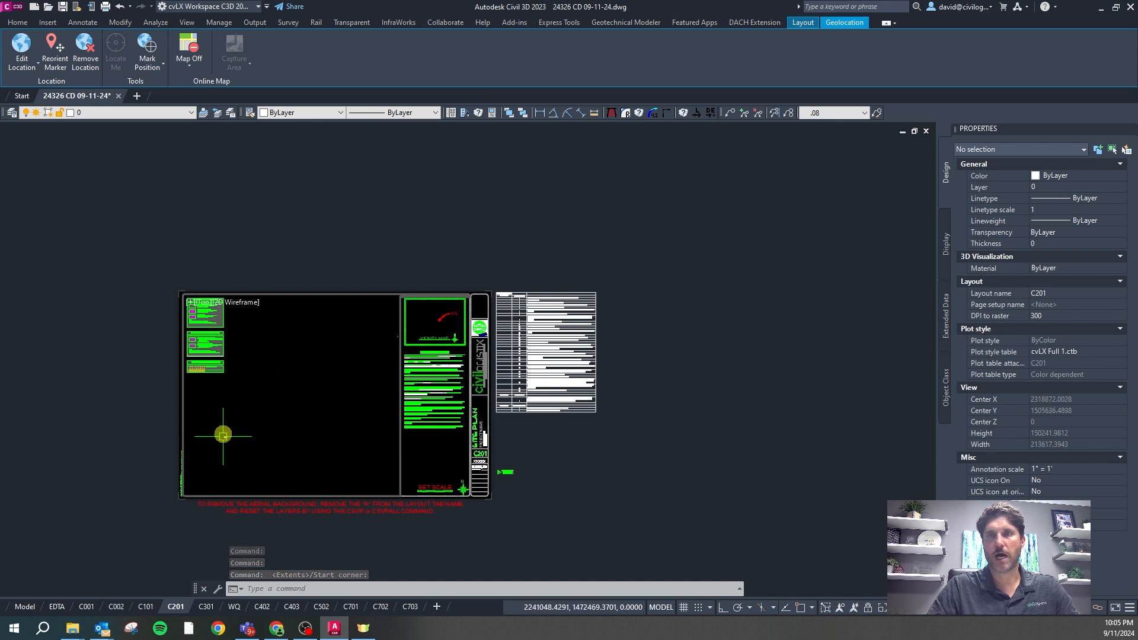
pyautogui.scroll(-2, 203, 443)
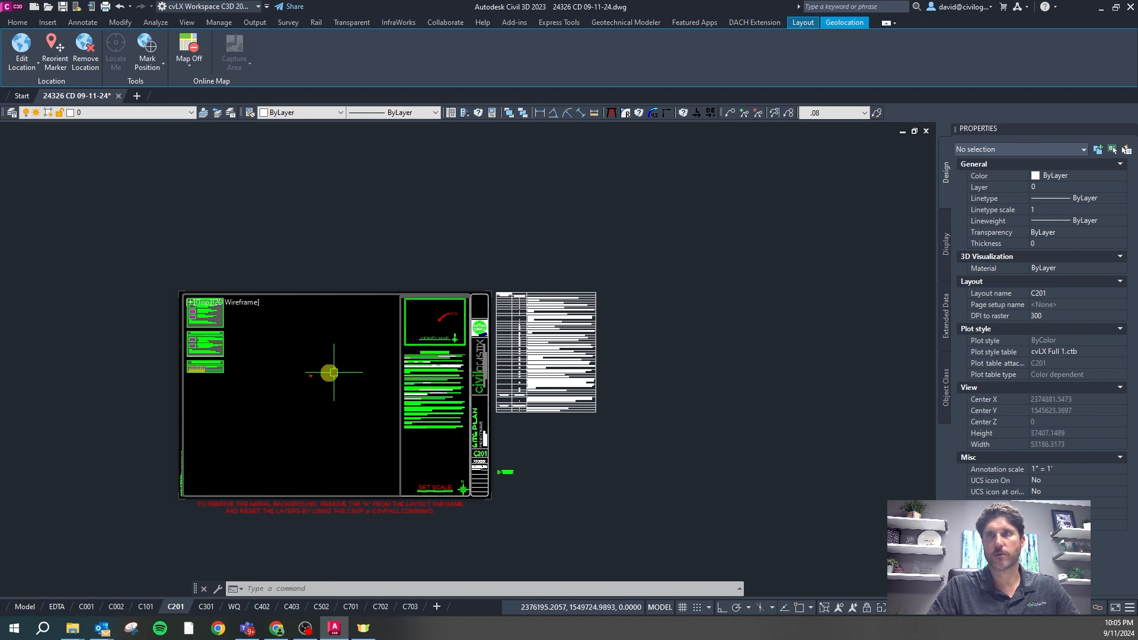
pyautogui.scroll(20, 307, 372)
pyautogui.scroll(8, 307, 371)
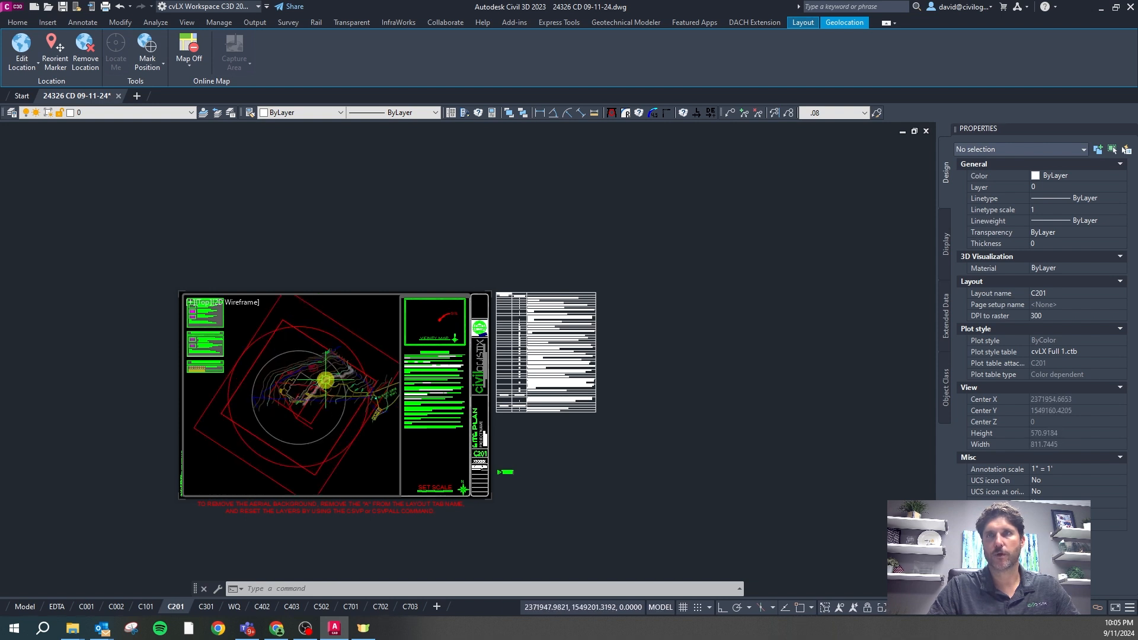
pyautogui.press('Escape')
pyautogui.press('Escape')
pyautogui.press('Escape')
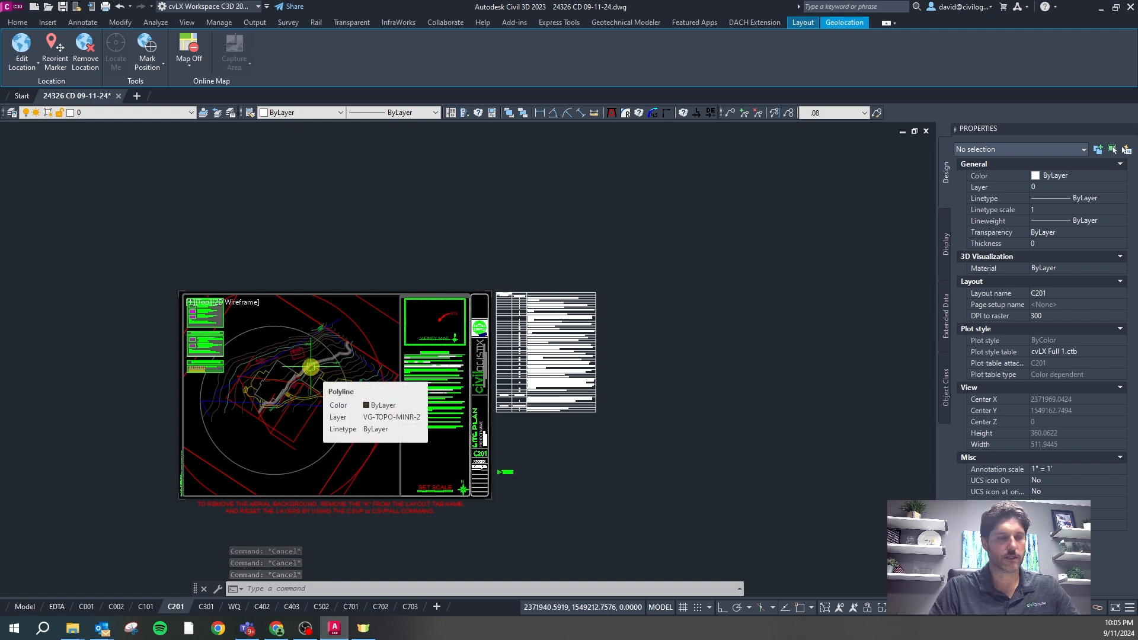
# Zoom the viewport to a 1/20xp paper-space scale
pyautogui.write('z')
pyautogui.press('Return')
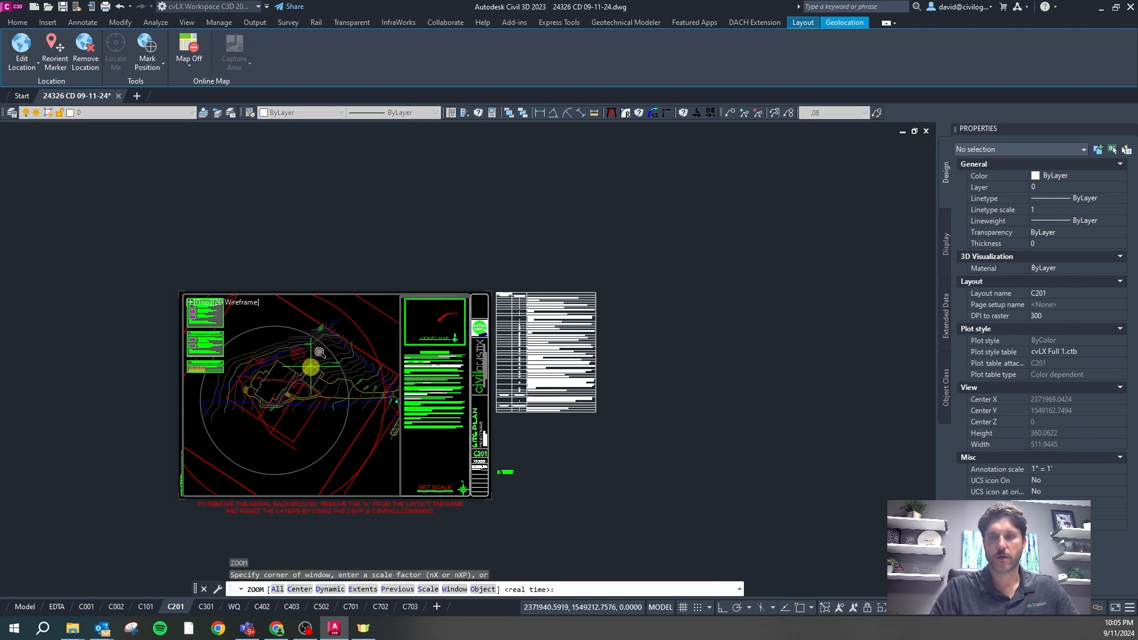
pyautogui.write('1/20xp')
pyautogui.press('Return')
# Pan the site plan slightly down to re-centre it, then return to paper space
pyautogui.write('p')
pyautogui.press('Return')
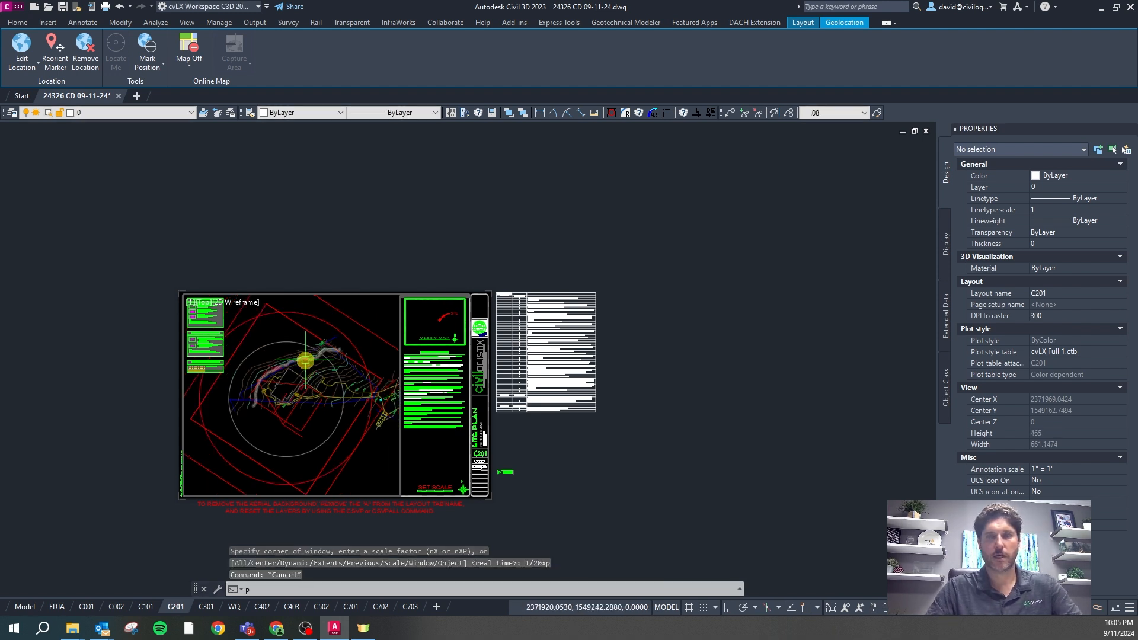
pyautogui.moveTo(312, 371); pyautogui.dragTo(310, 383)
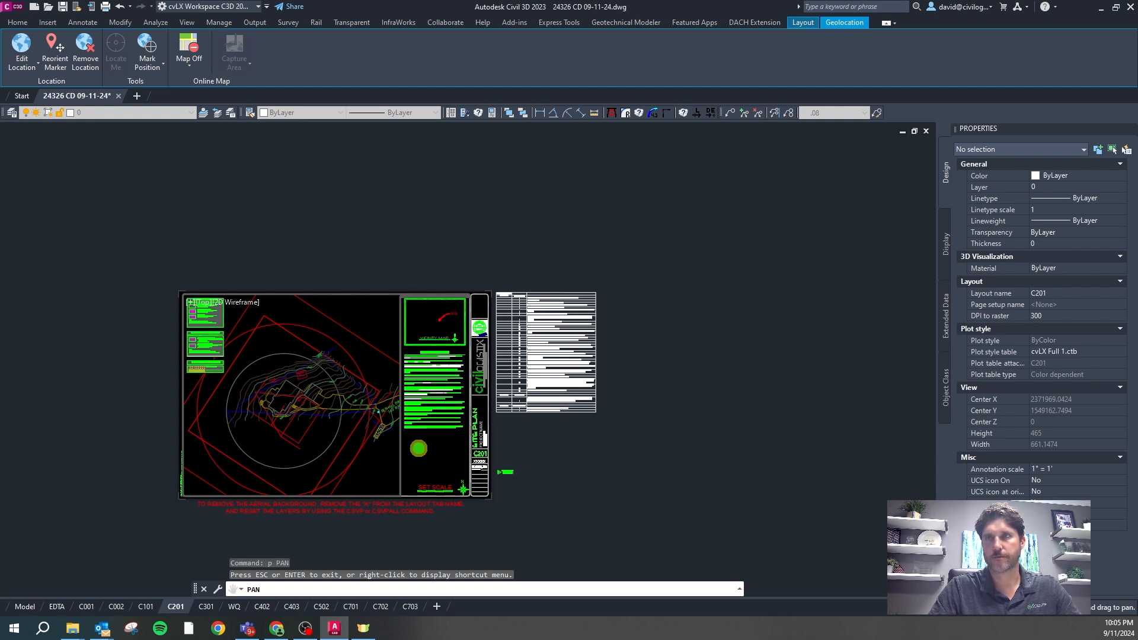
pyautogui.press('Escape')
pyautogui.doubleClick(415, 452)
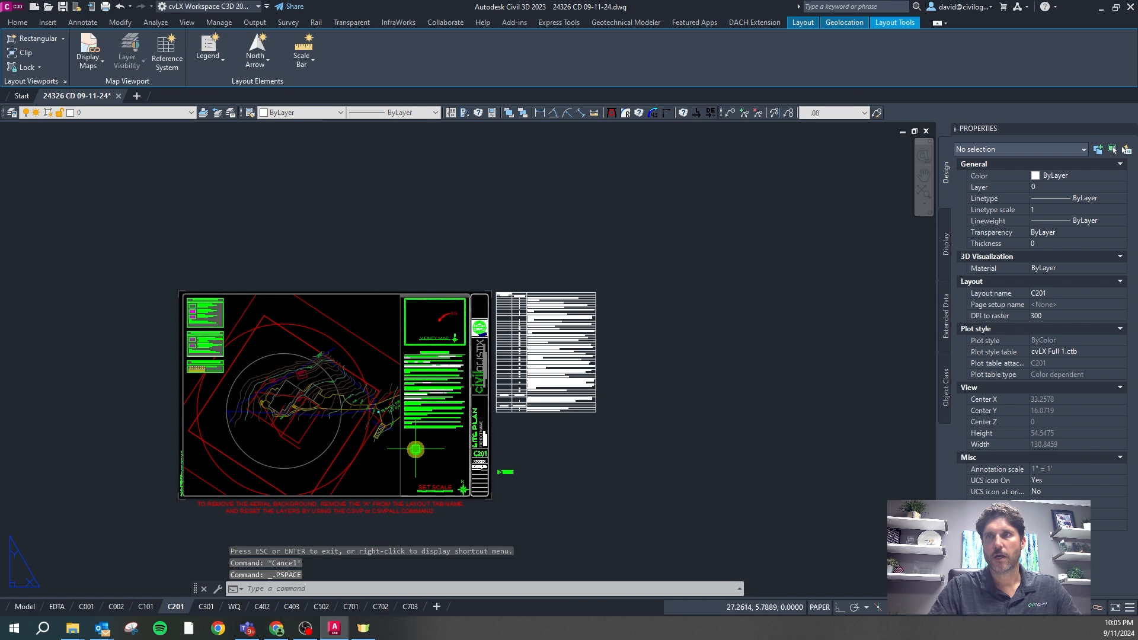
# Change the C201 viewport's standard scale from 1" = 30' to 1" = 20' (custom 0.05)
pyautogui.click(408, 450)
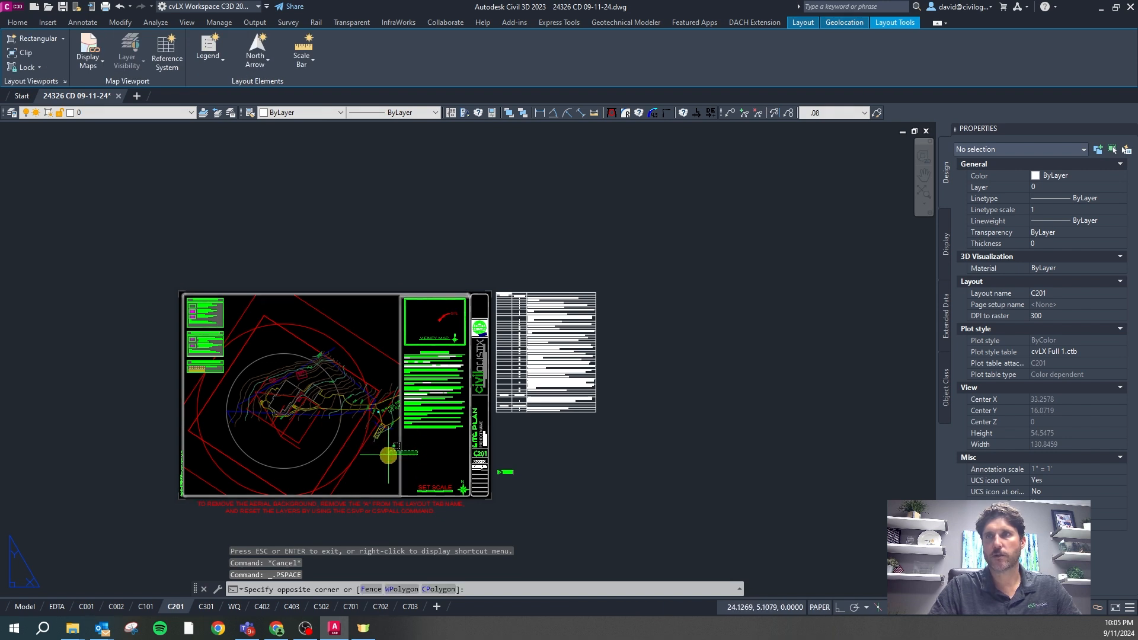
pyautogui.click(391, 455)
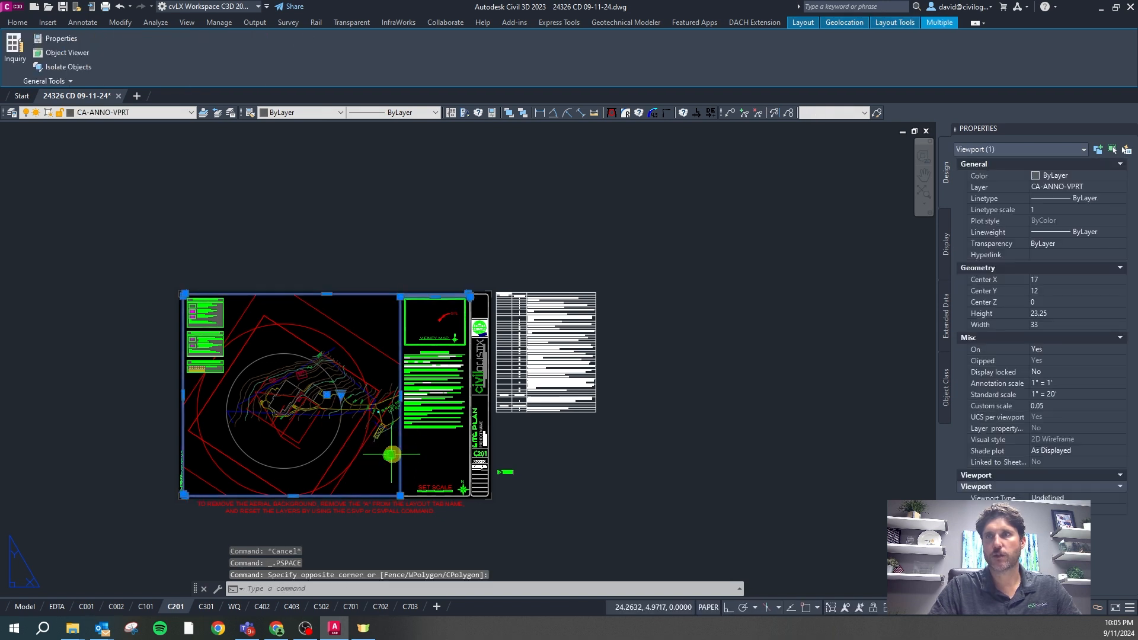
pyautogui.click(1076, 394)
pyautogui.click(1076, 396)
pyautogui.click(1076, 404)
pyautogui.click(1078, 415)
pyautogui.click(1065, 398)
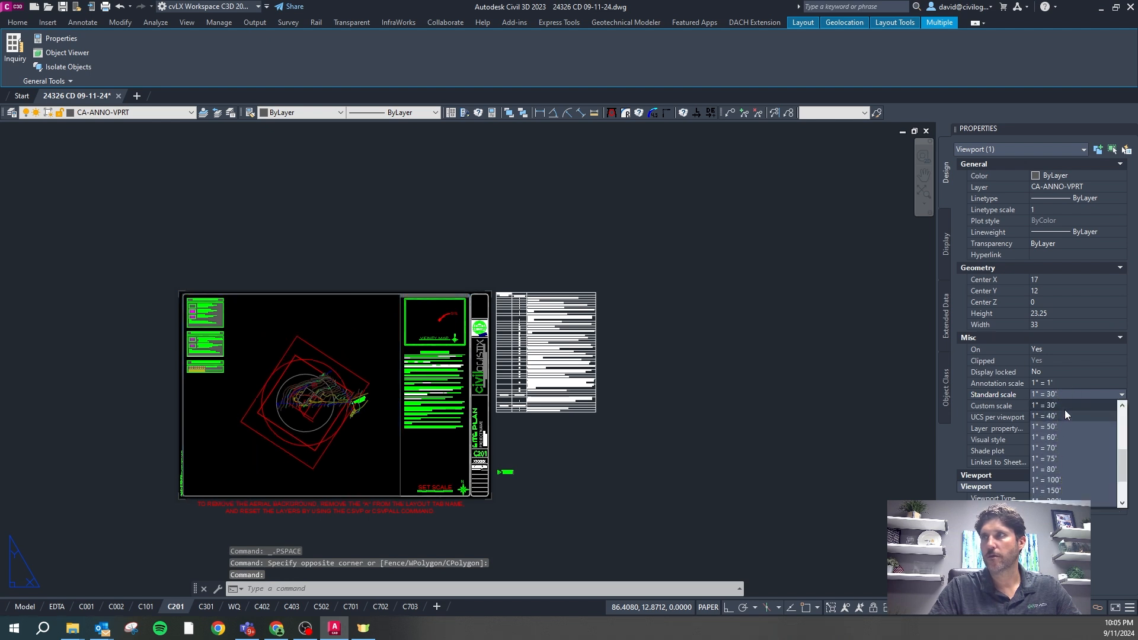
pyautogui.click(1122, 408)
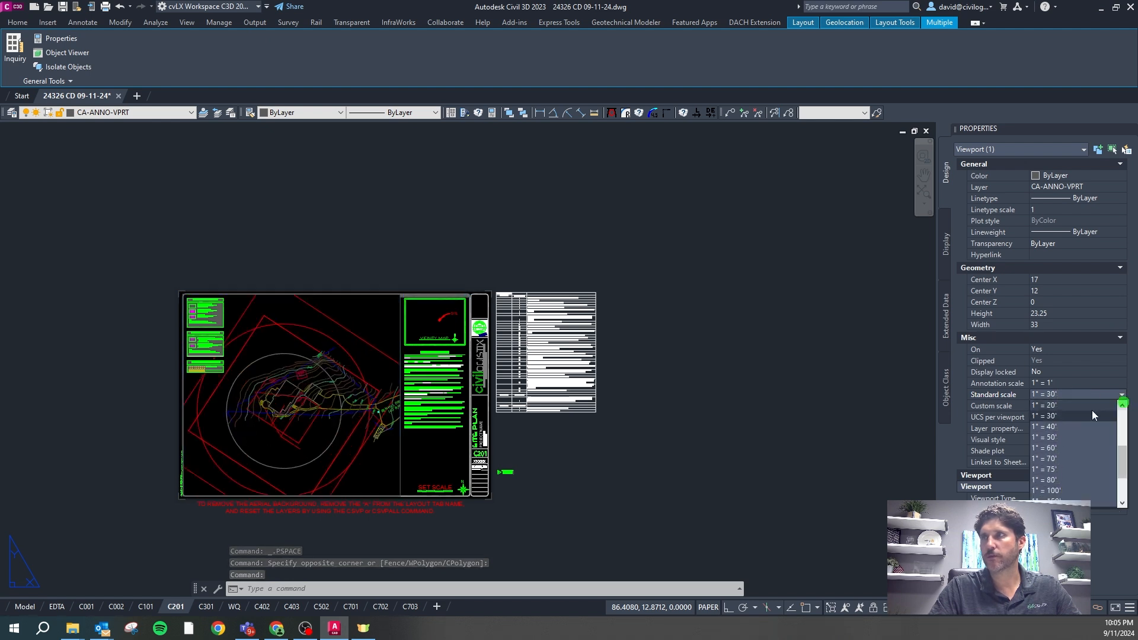
pyautogui.click(1056, 405)
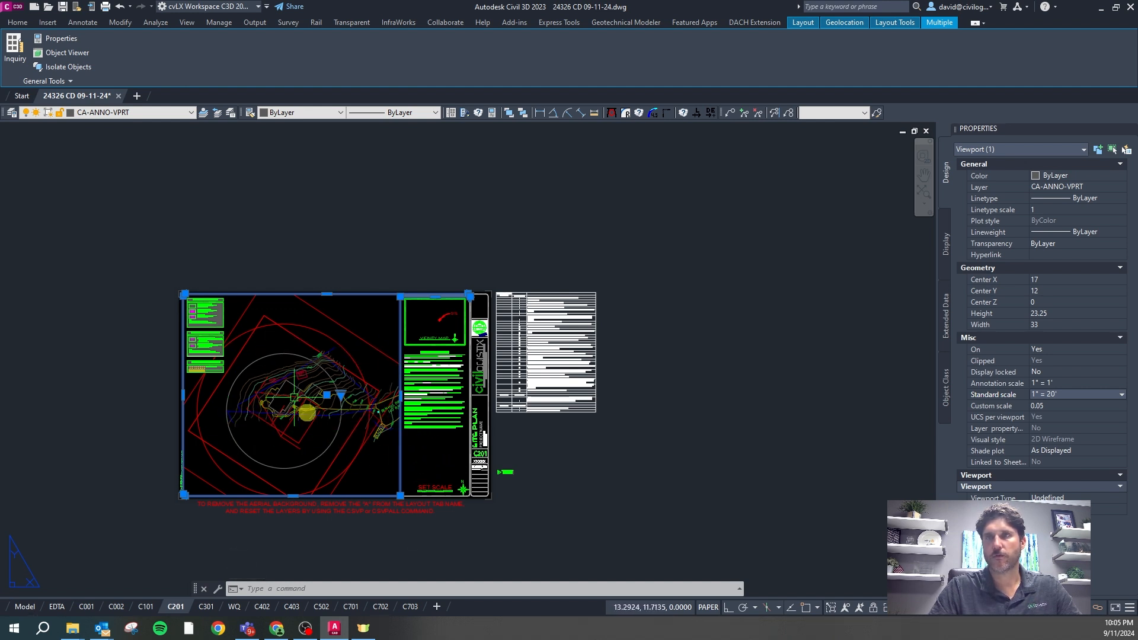
pyautogui.press('Escape')
pyautogui.click(354, 454)
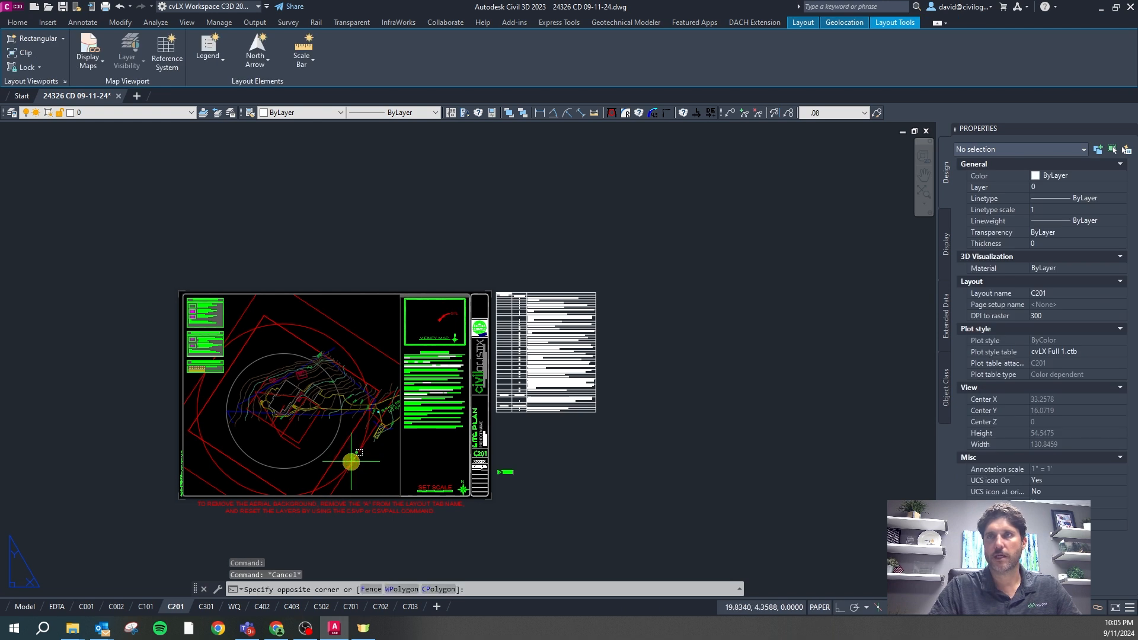
pyautogui.press('Escape')
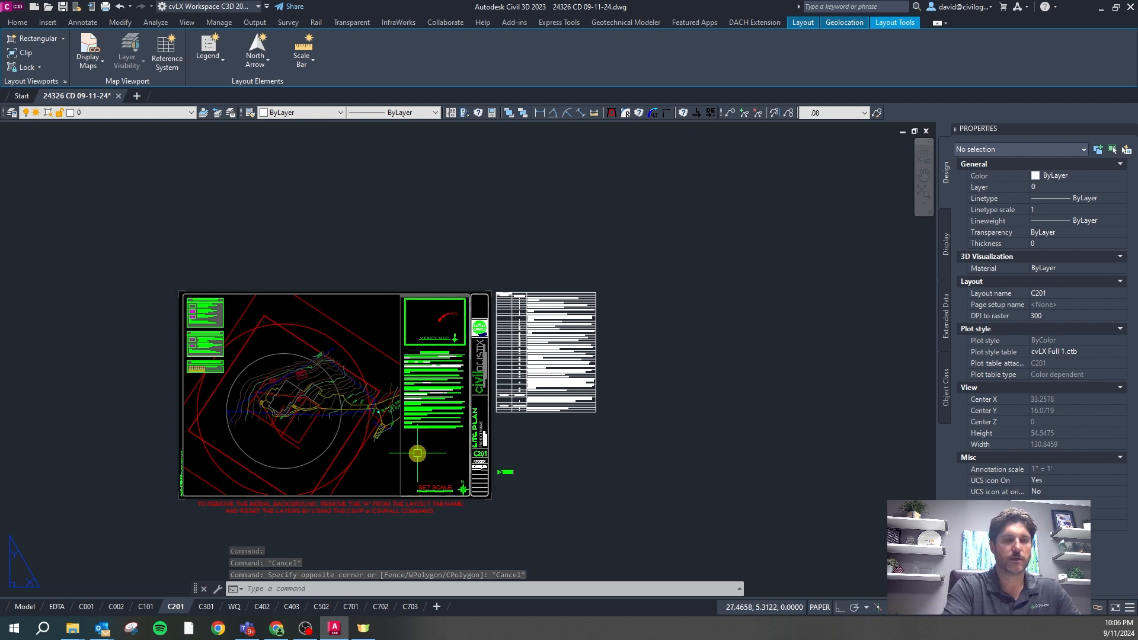
# Run REGEN and REGENALL to clear the stray circles
pyautogui.write('re')
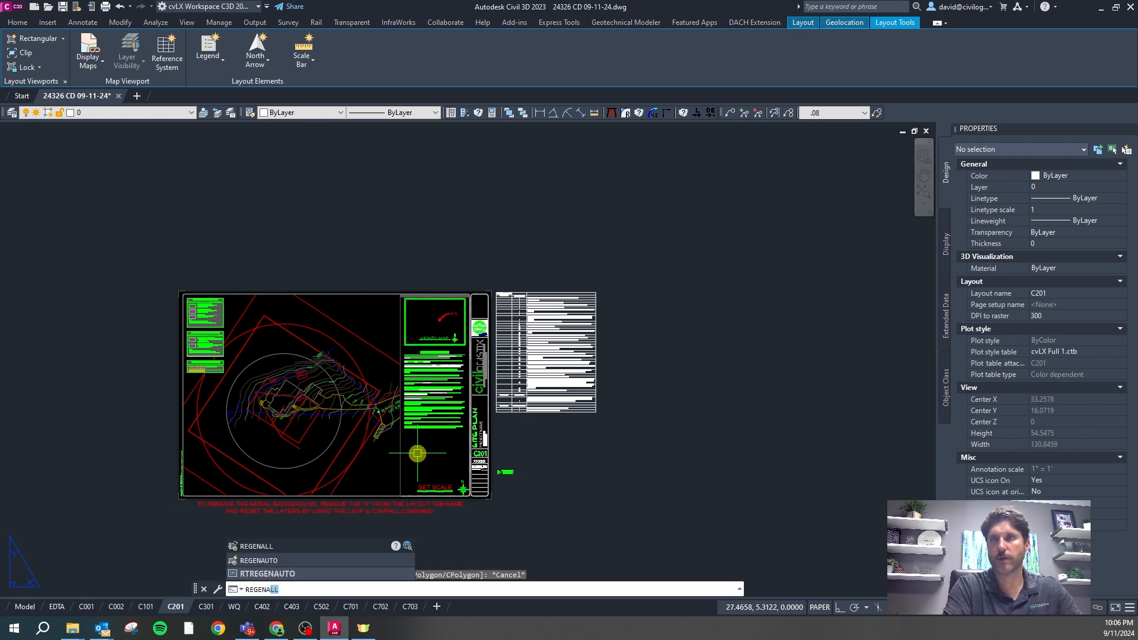
pyautogui.press('BackSpace')
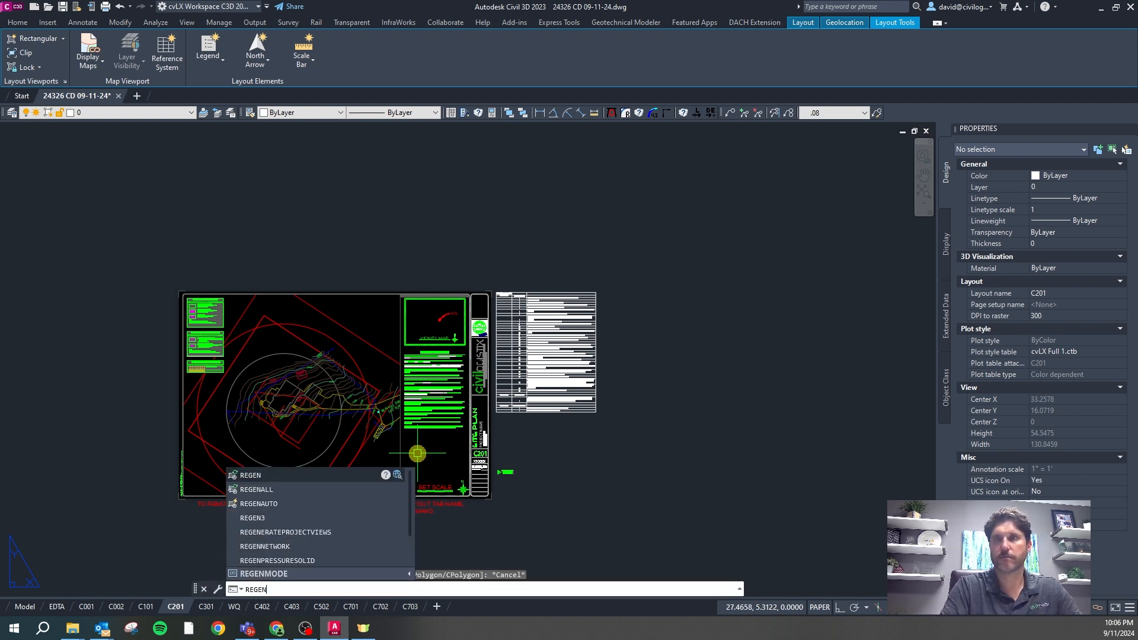
pyautogui.press('Return')
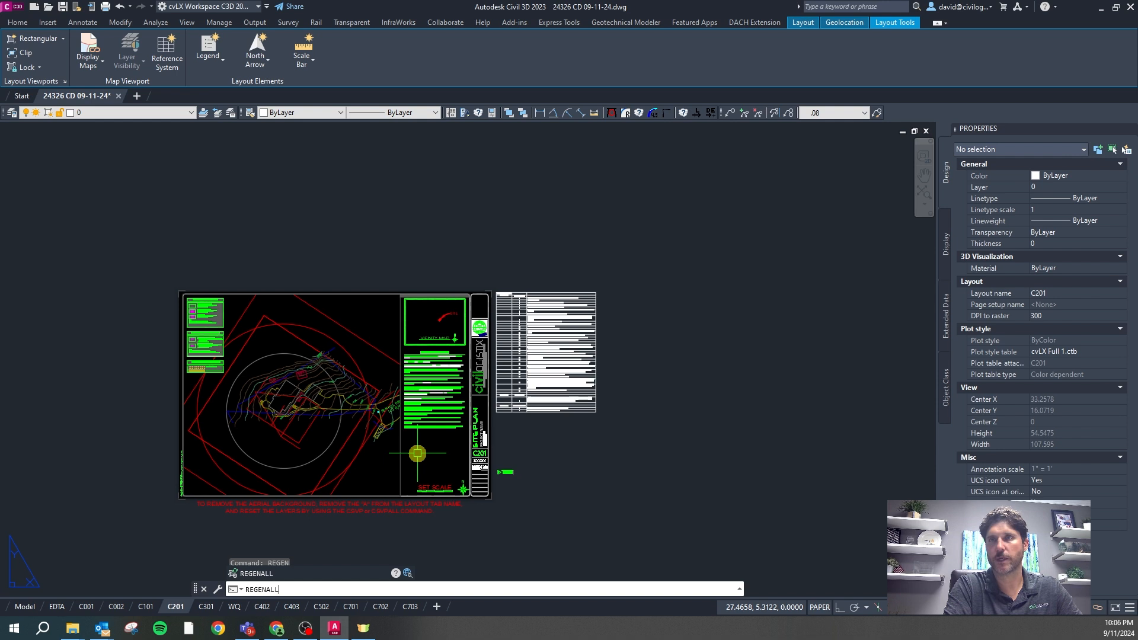
pyautogui.press('Return')
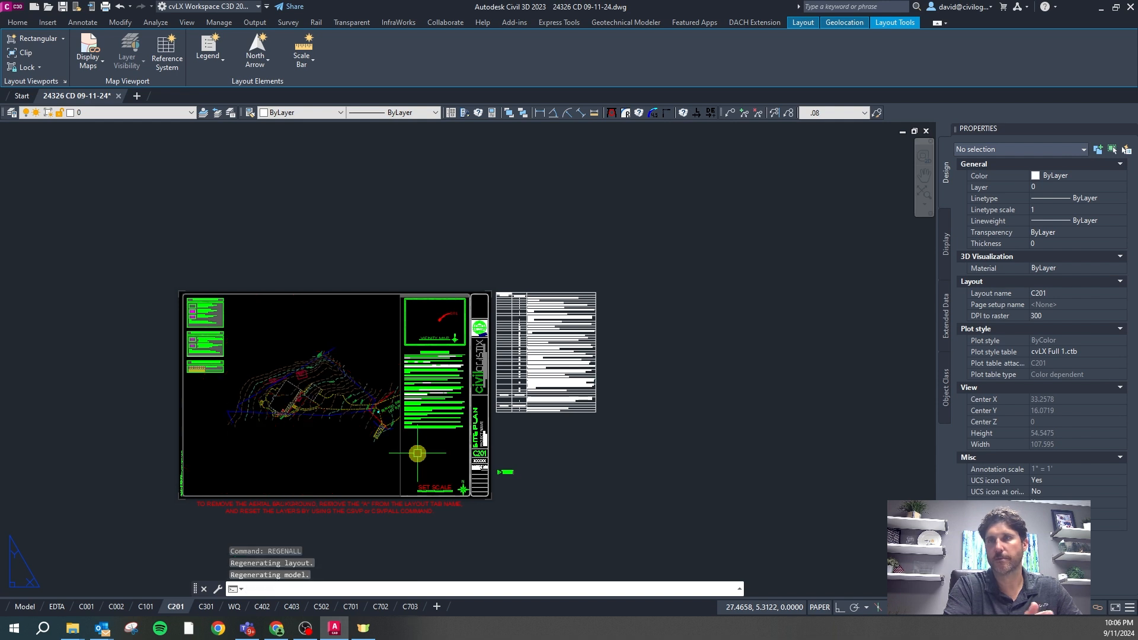
pyautogui.press('Escape')
# Match the five CA-ANNO-VPRT viewports to the C201 viewport with VPLMATCH
pyautogui.click(418, 454)
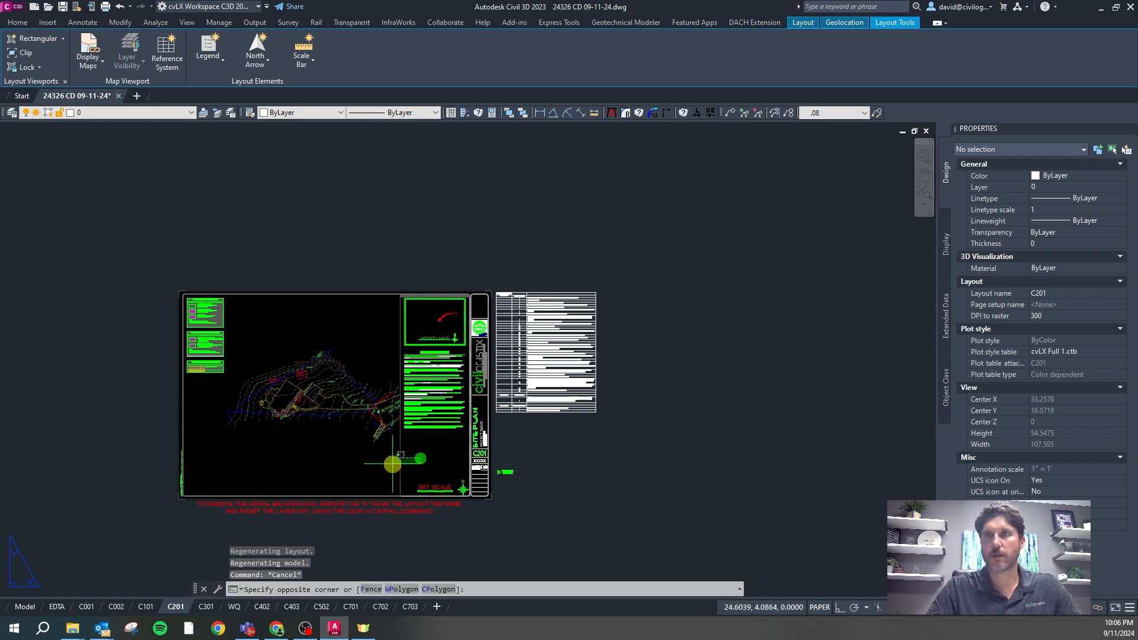
pyautogui.click(389, 465)
pyautogui.write('vpl')
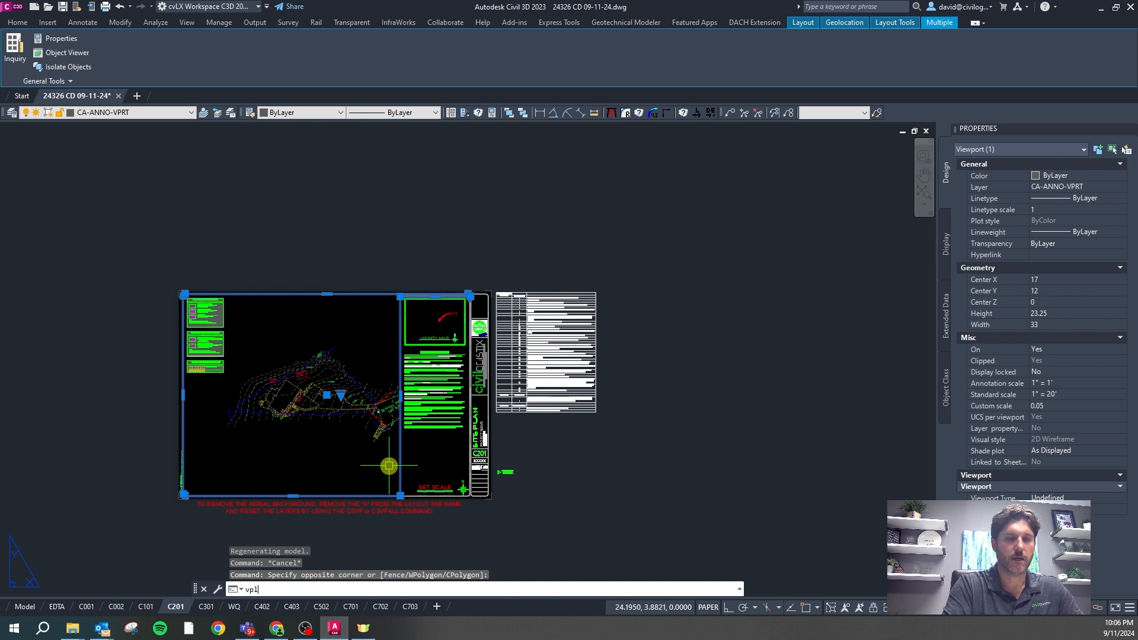
pyautogui.write('match')
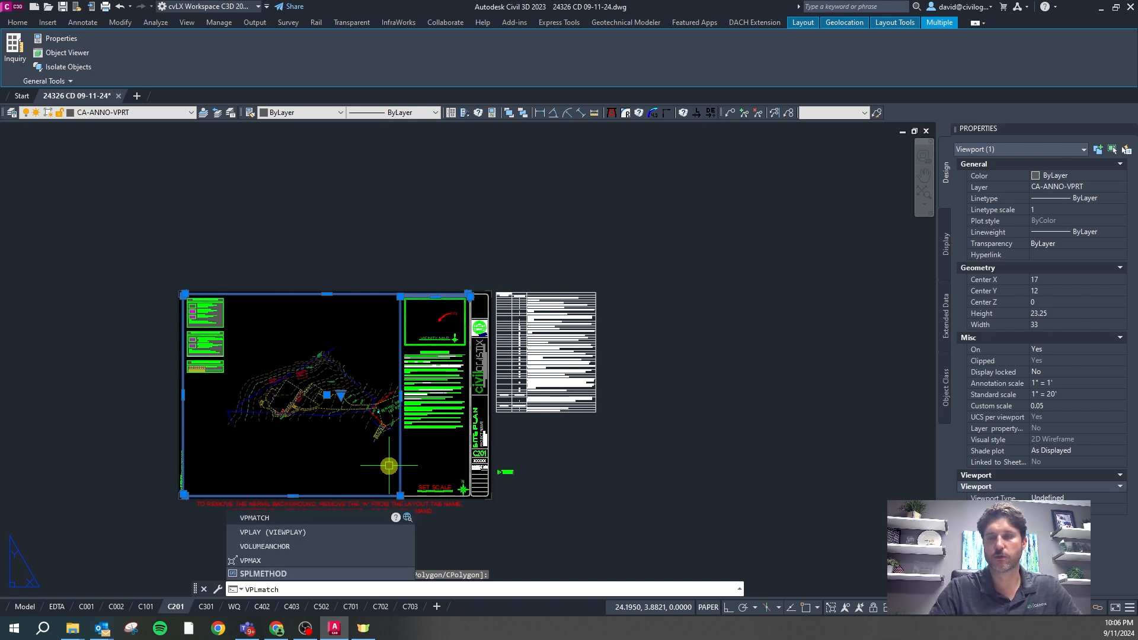
pyautogui.press('Return')
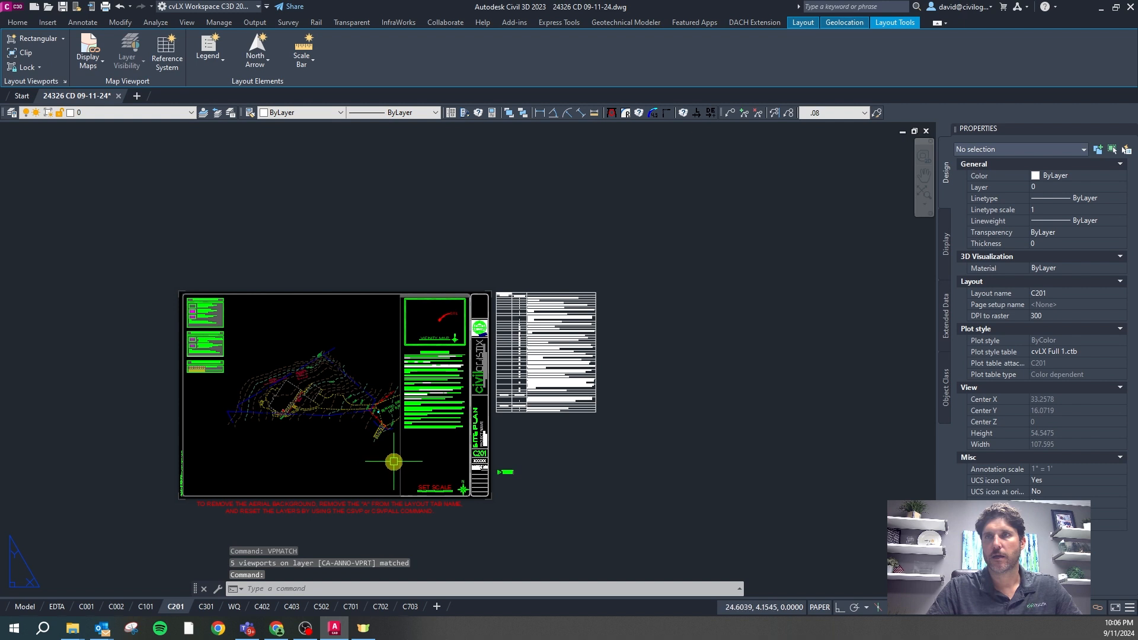
pyautogui.click(400, 456)
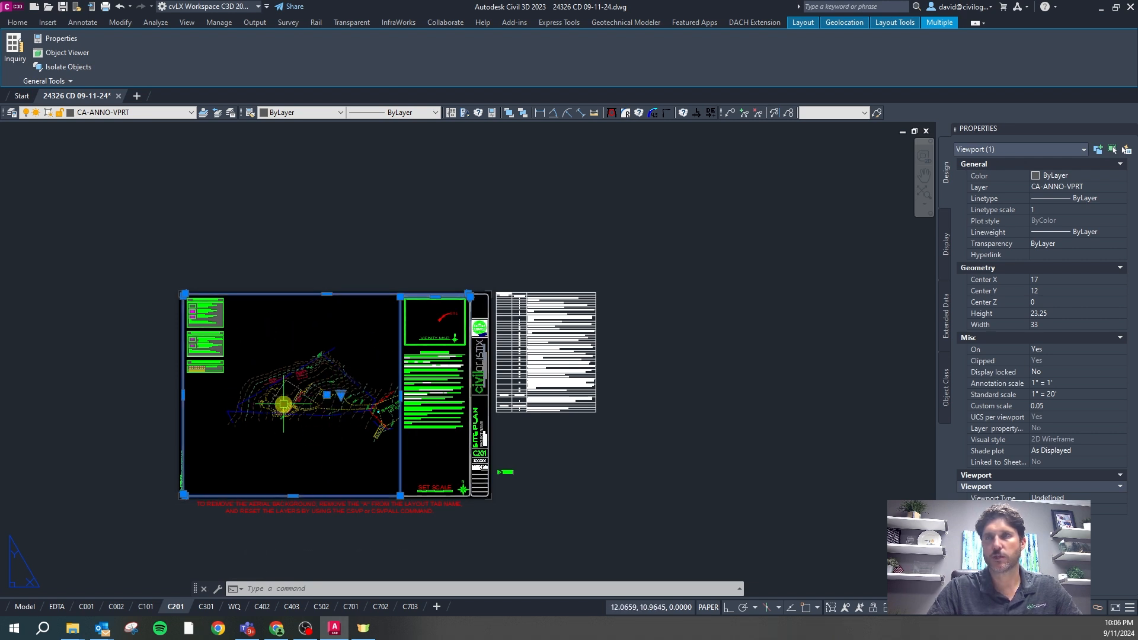
# Stretch the C201 viewport's right edge horizontally with Ortho against the notes column, then open C301
pyautogui.click(400, 395)
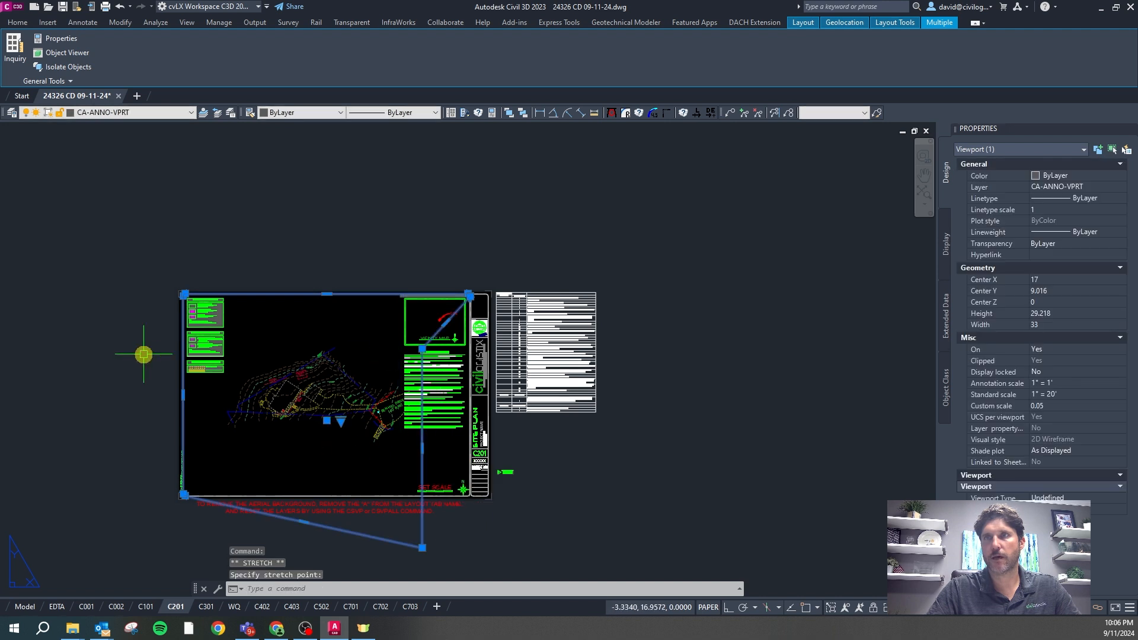
pyautogui.click(121, 7)
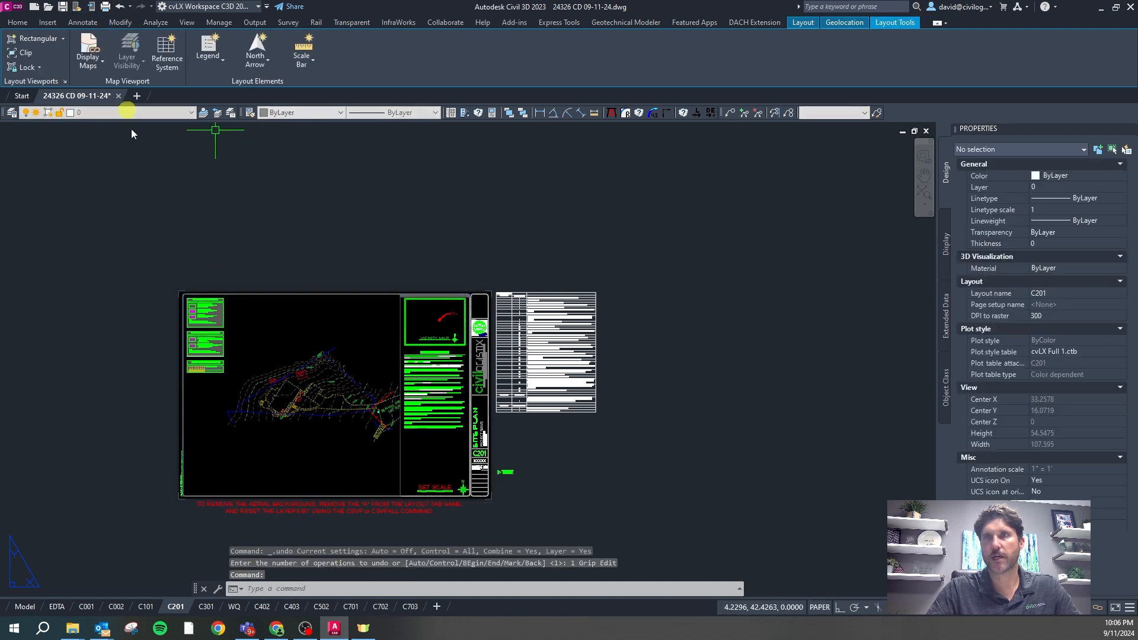
pyautogui.click(400, 405)
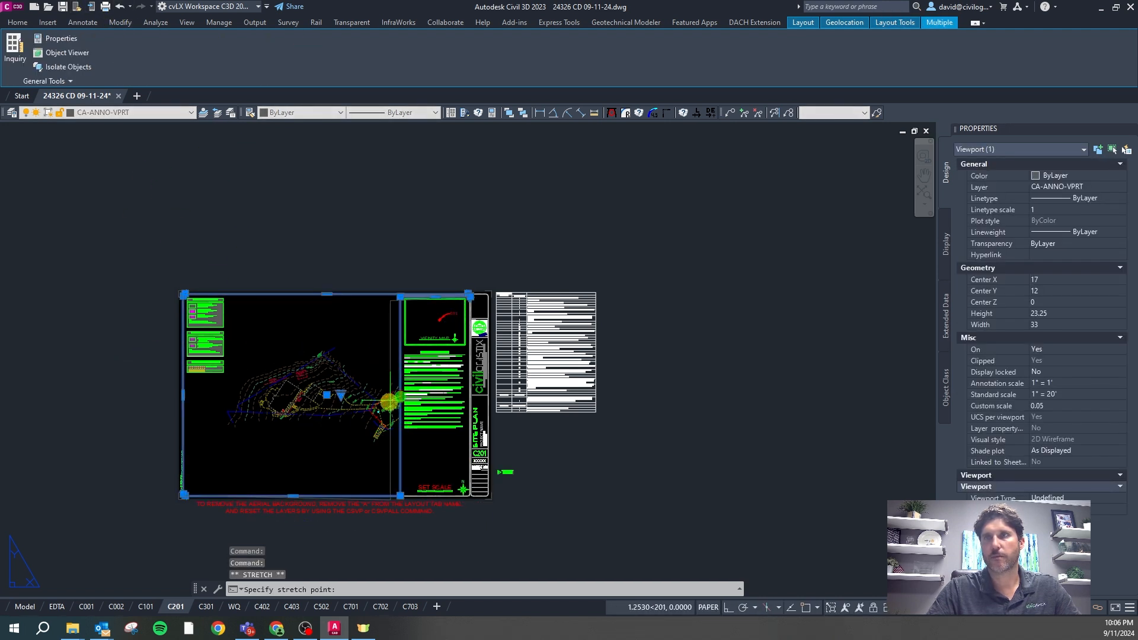
pyautogui.press('F8')
pyautogui.click(408, 398)
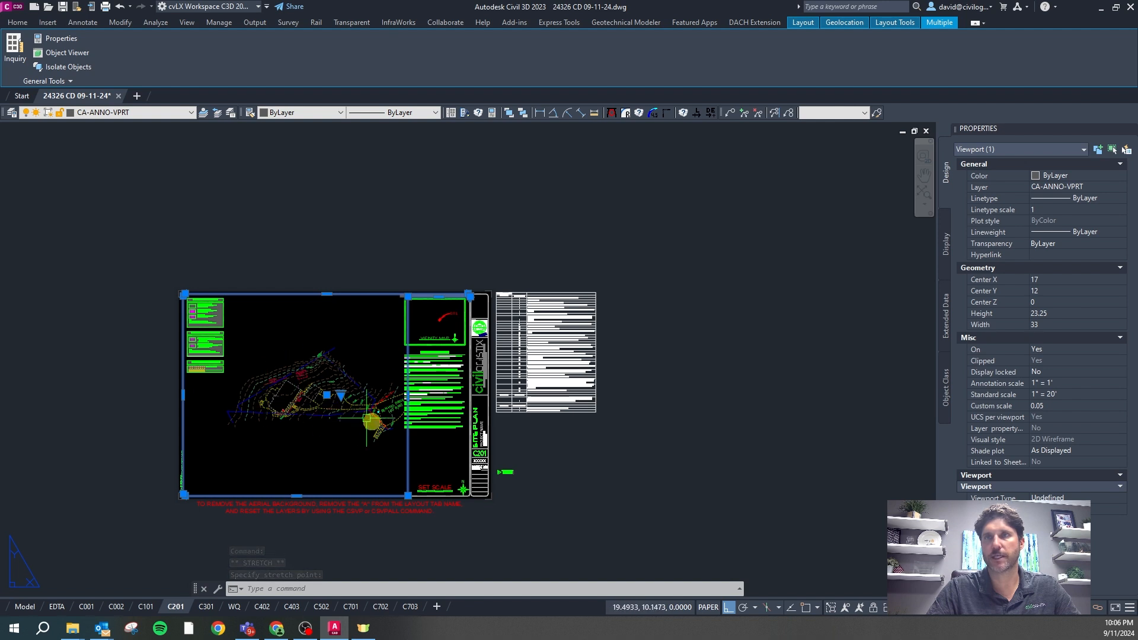
pyautogui.click(399, 398)
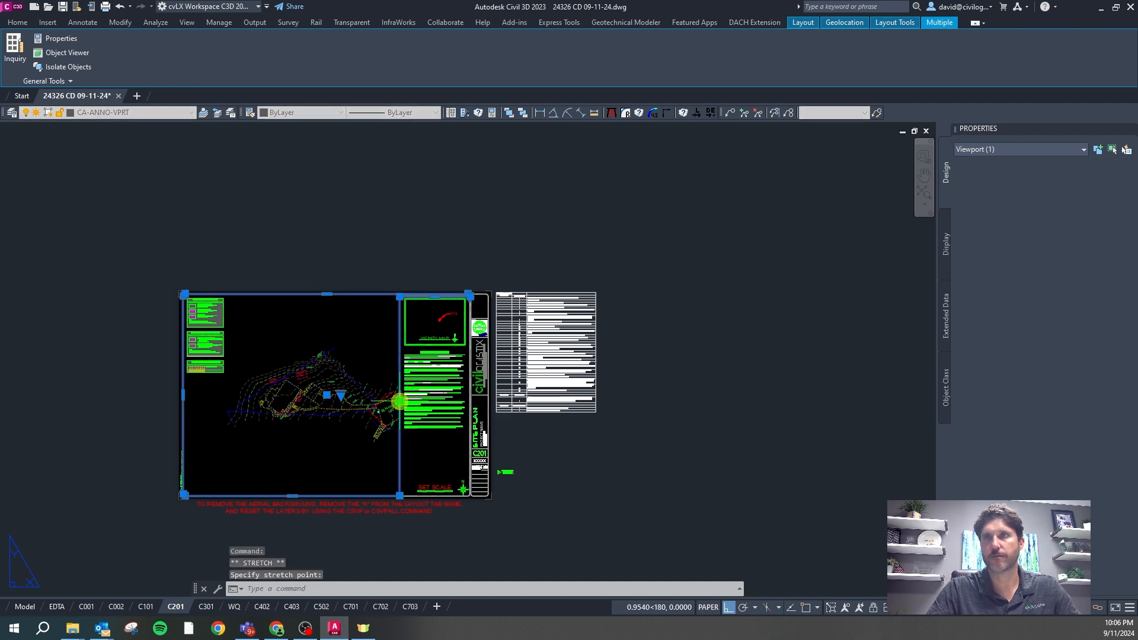
pyautogui.click(199, 608)
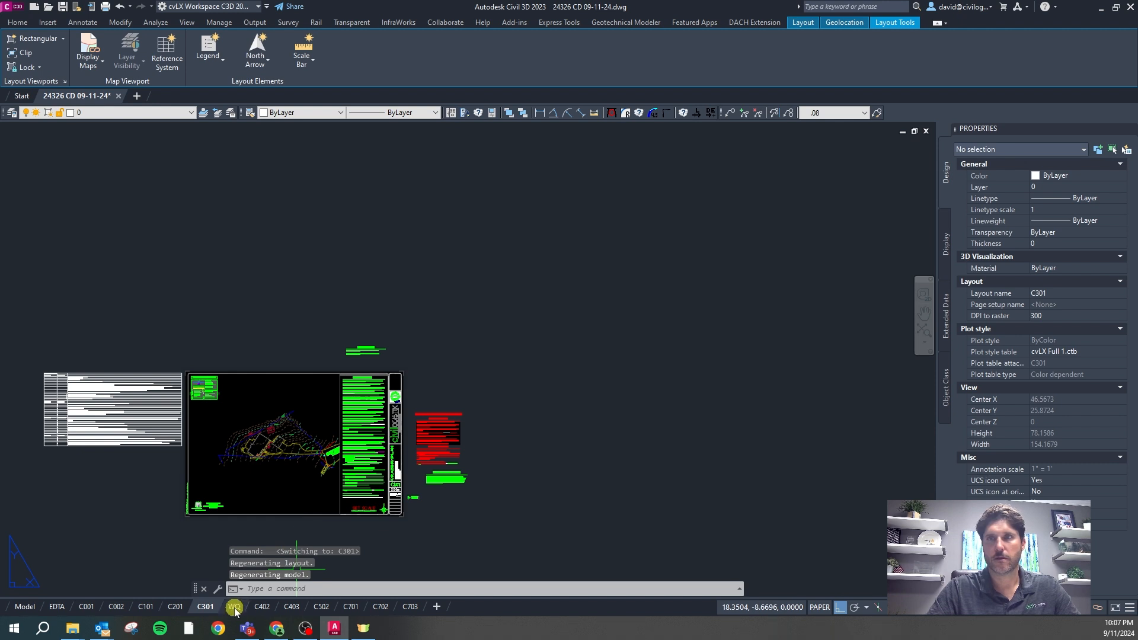
pyautogui.click(262, 606)
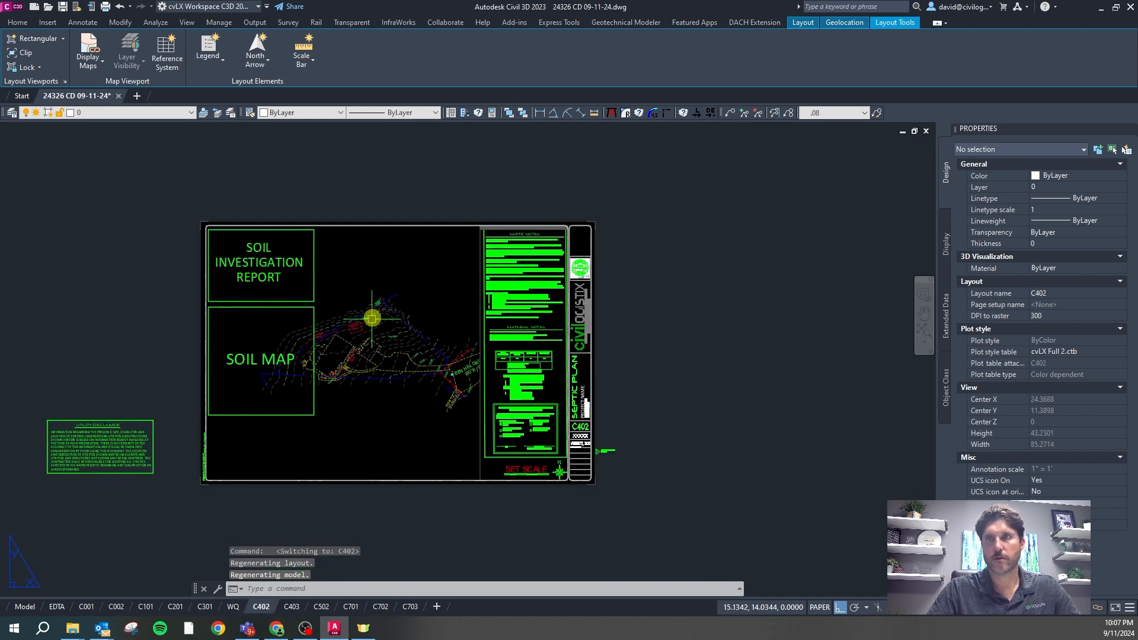
pyautogui.click(233, 606)
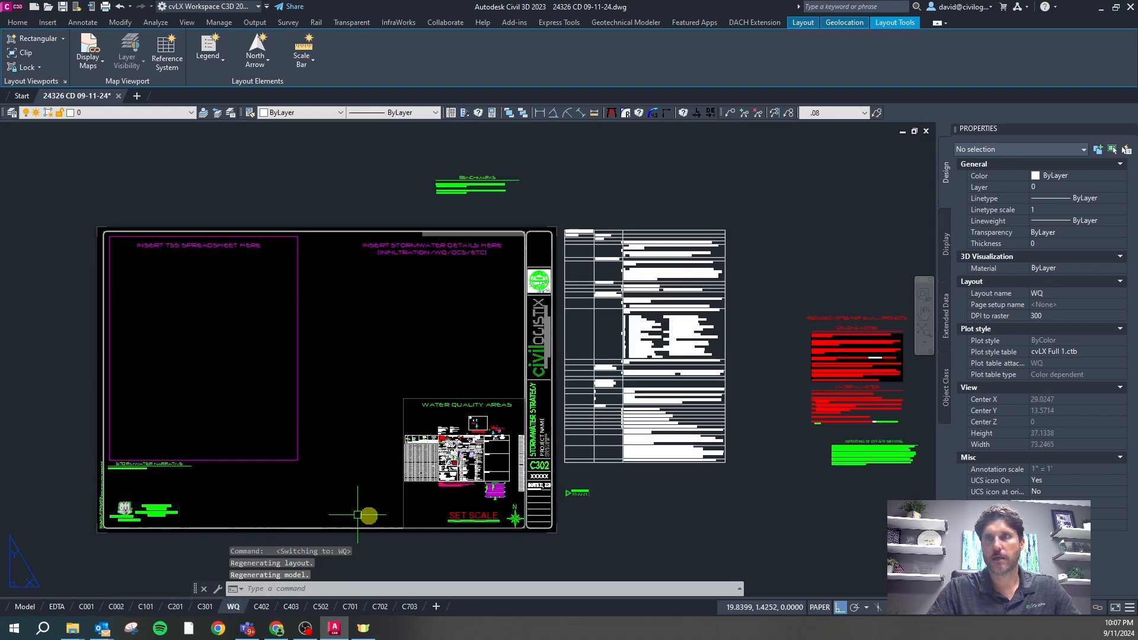
pyautogui.click(413, 398)
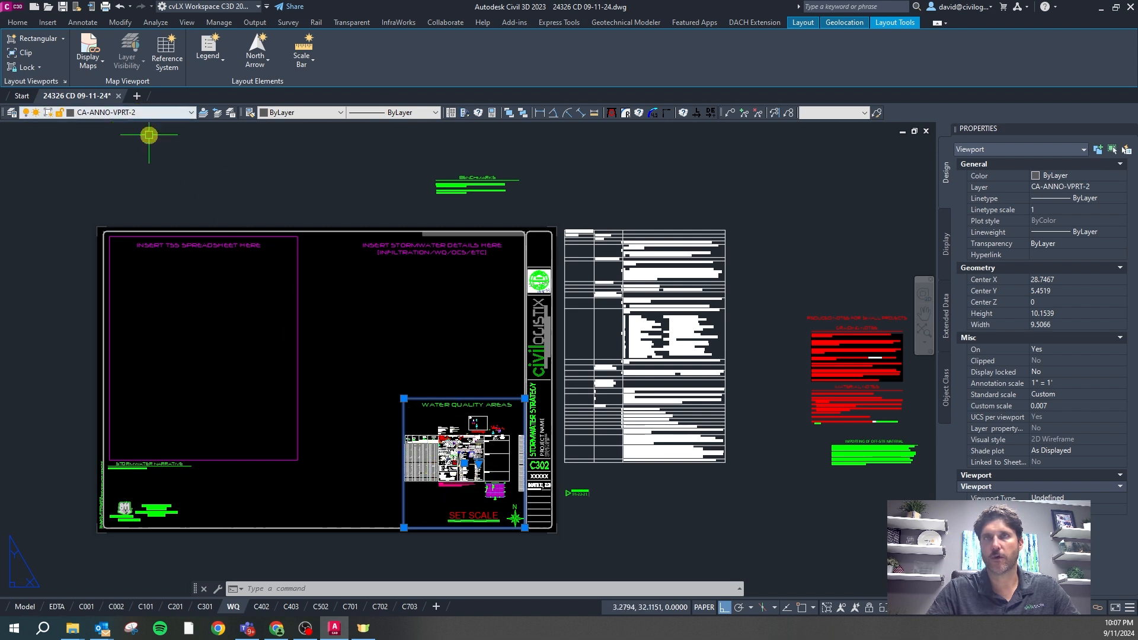
pyautogui.press('Escape')
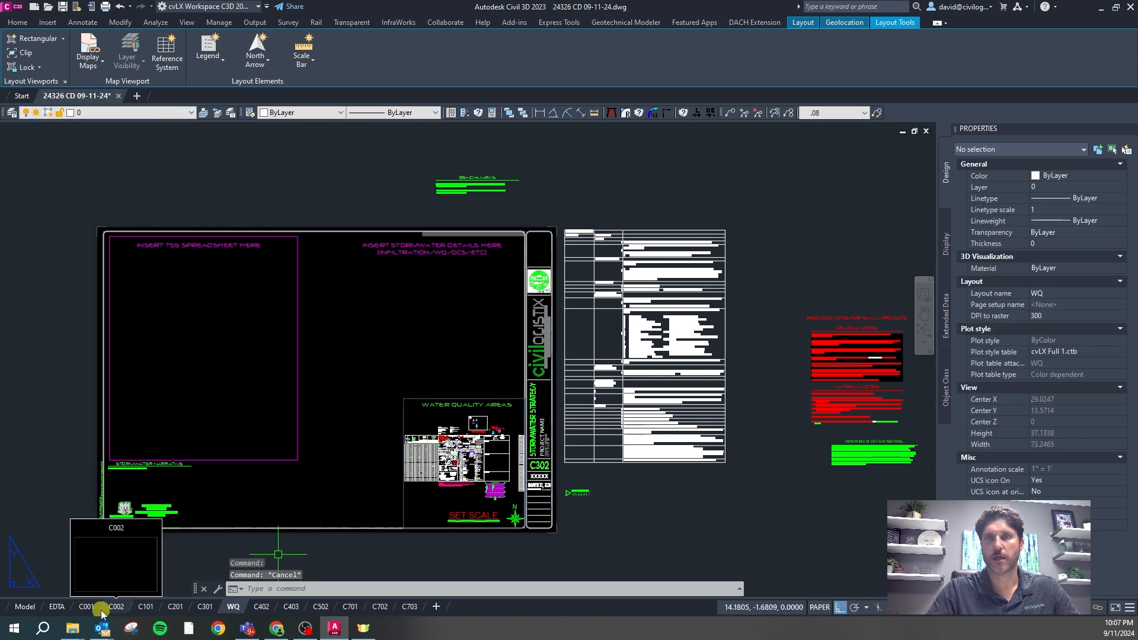
# On sheet C101, lock the display of all five viewports with VPLOCK
pyautogui.click(157, 608)
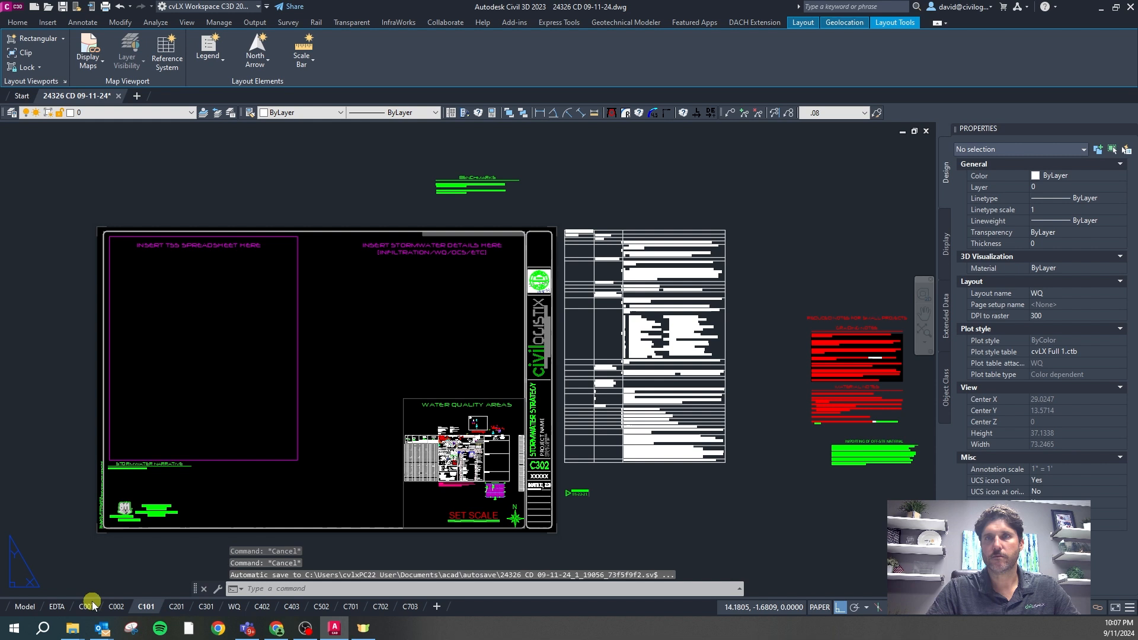
pyautogui.click(502, 491)
pyautogui.click(459, 483)
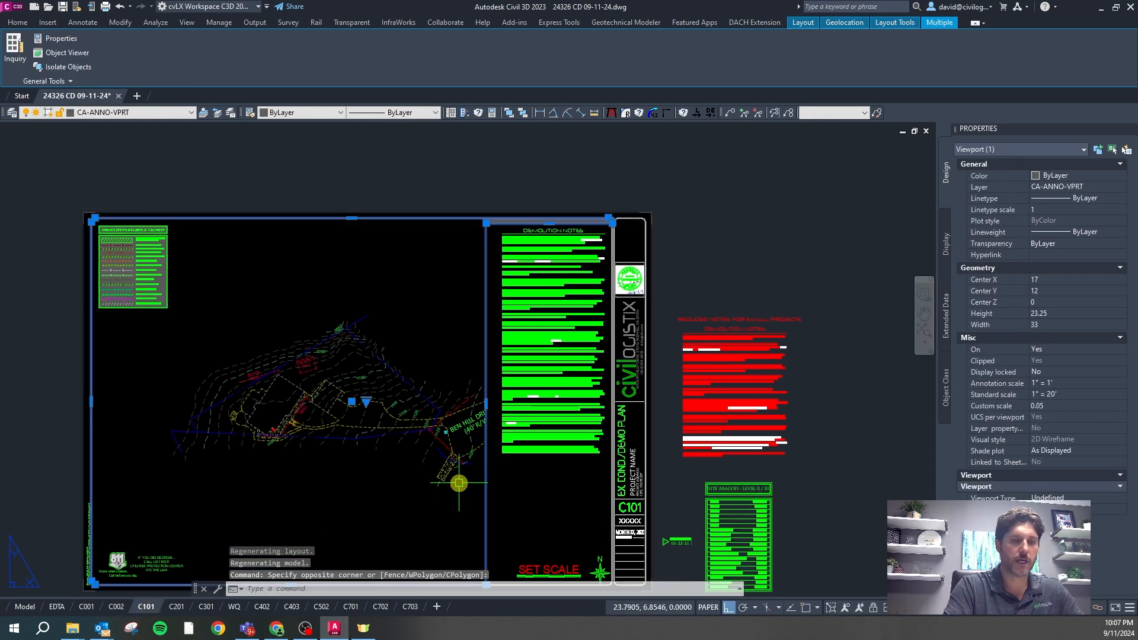
pyautogui.write('vplock')
pyautogui.press('Return')
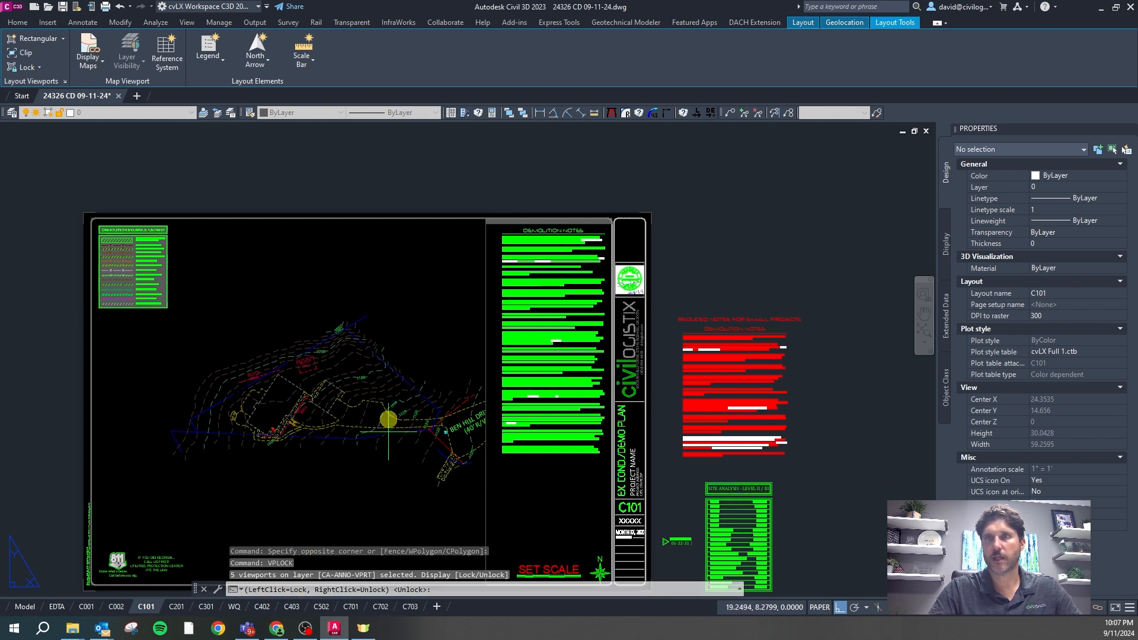
pyautogui.click(367, 440)
# Check that the C101 viewport is locked by zooming inside it, then return to paper space
pyautogui.click(499, 494)
pyautogui.click(484, 503)
pyautogui.click(498, 491)
pyautogui.click(470, 499)
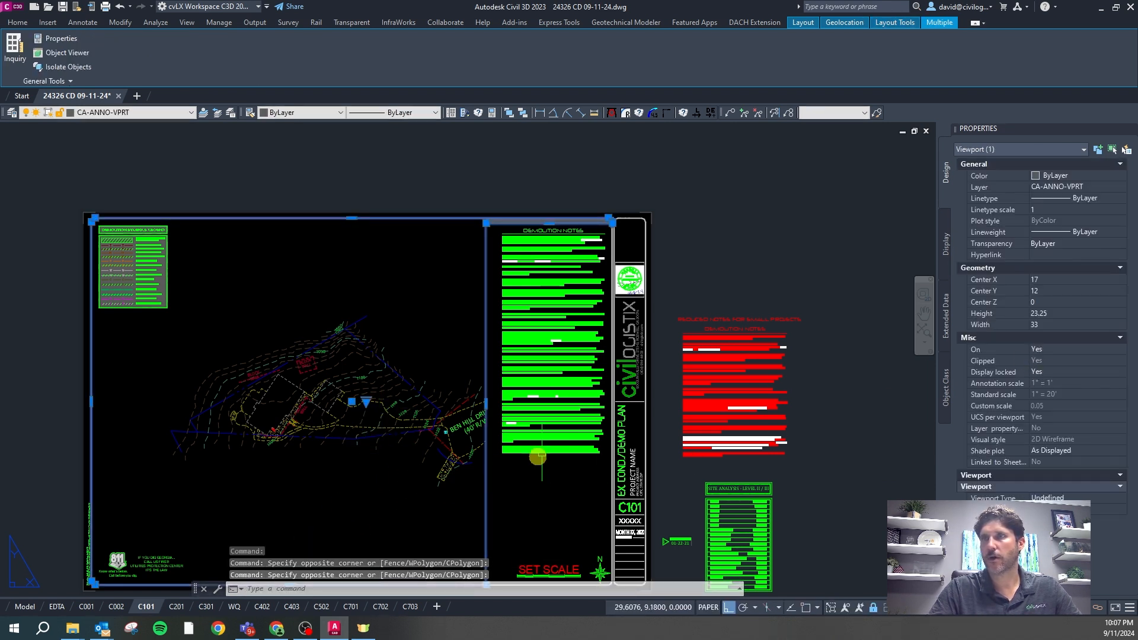
pyautogui.press('Escape')
pyautogui.doubleClick(406, 334)
pyautogui.scroll(4, 343, 387)
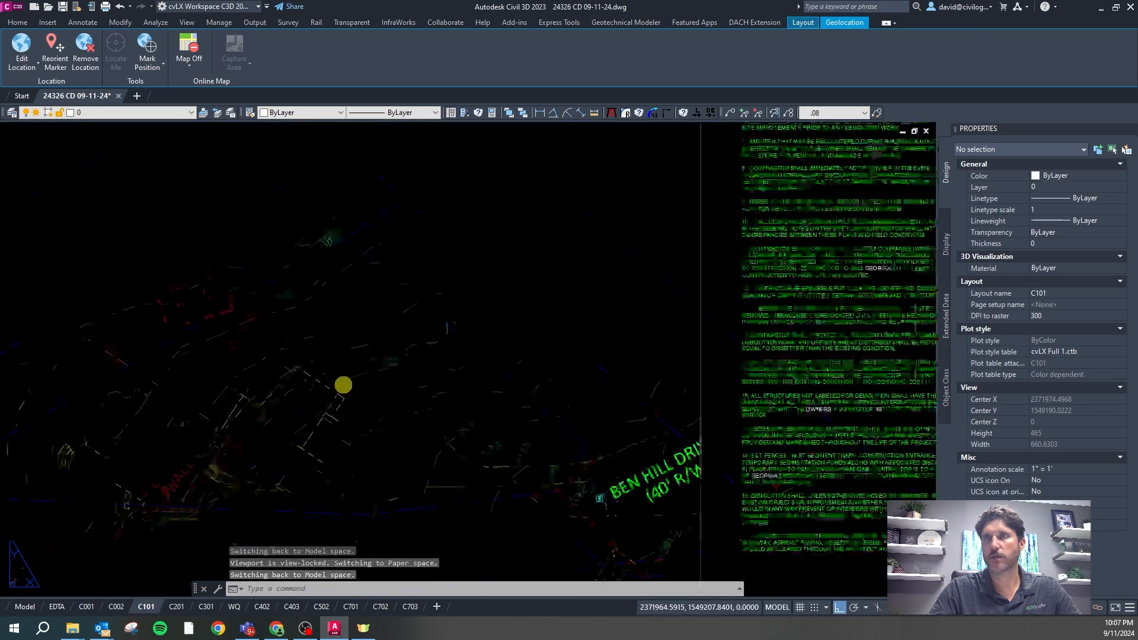
pyautogui.scroll(-8, 343, 385)
pyautogui.scroll(5, 344, 385)
pyautogui.scroll(-4, 344, 386)
pyautogui.scroll(4, 343, 386)
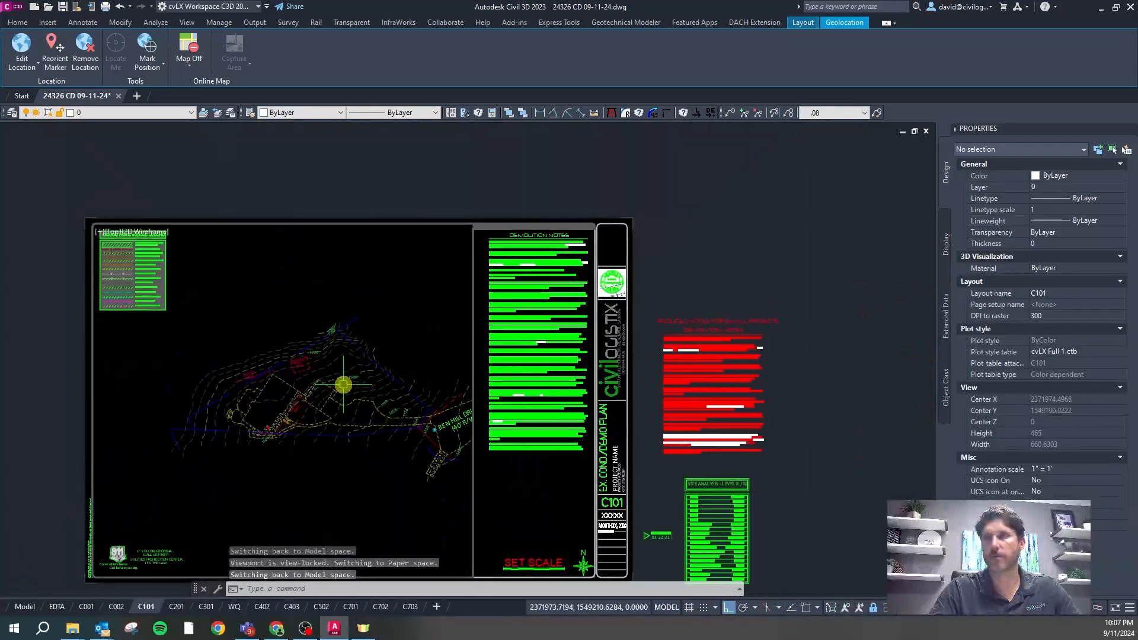
pyautogui.scroll(-2, 422, 407)
pyautogui.doubleClick(517, 473)
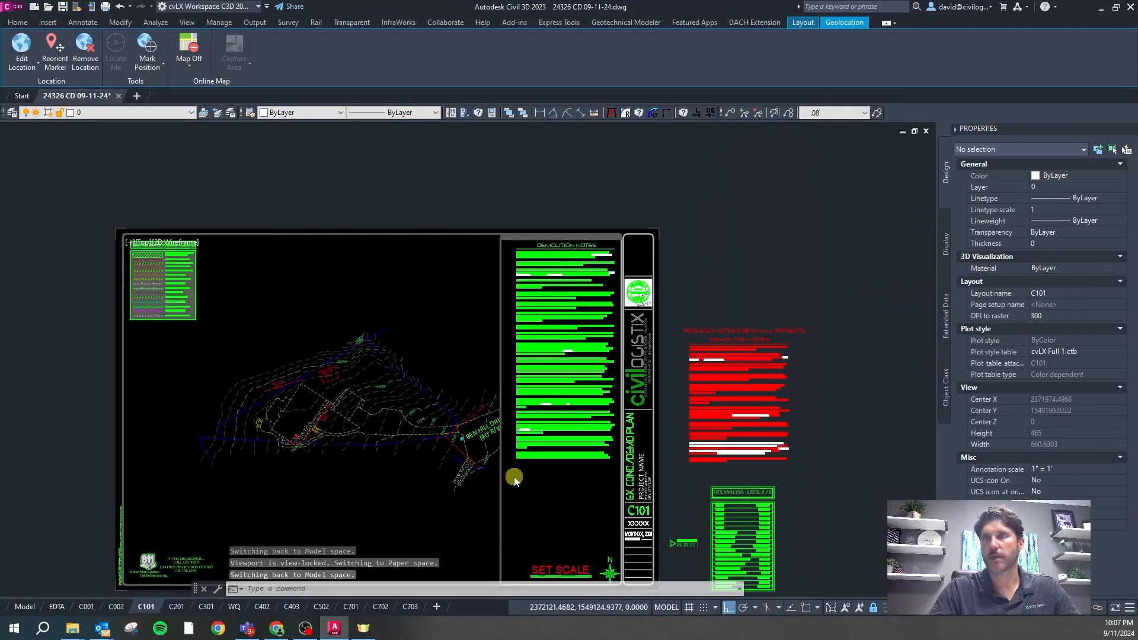
# Set the C101 scale bar to 1"=20'-0"
pyautogui.scroll(-2, 522, 495)
pyautogui.scroll(4, 521, 498)
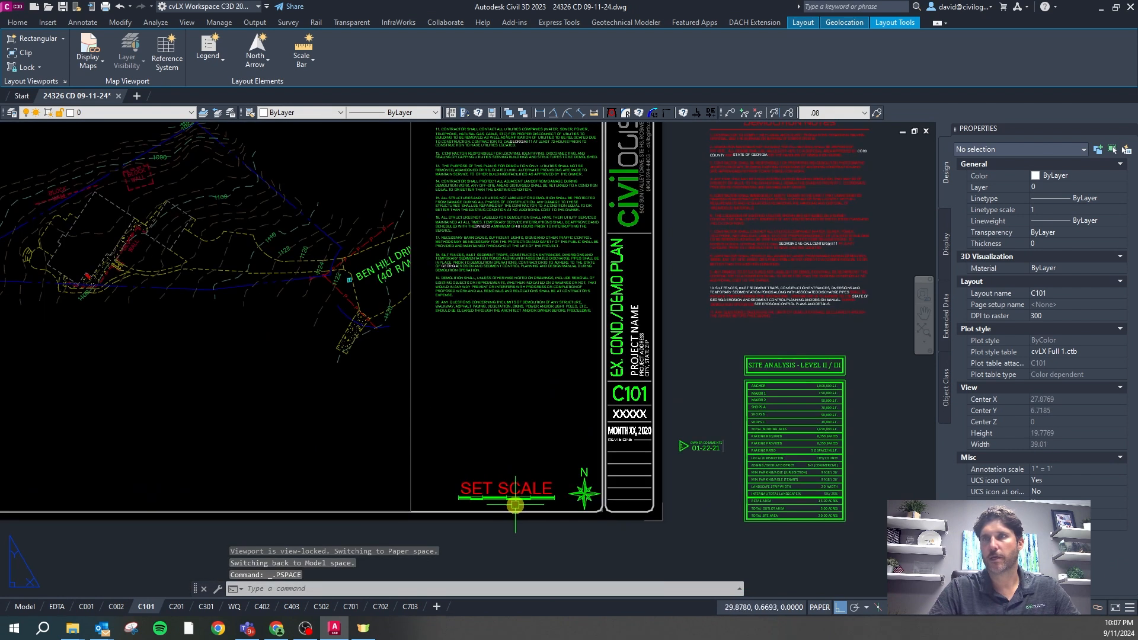
pyautogui.click(507, 497)
pyautogui.click(459, 502)
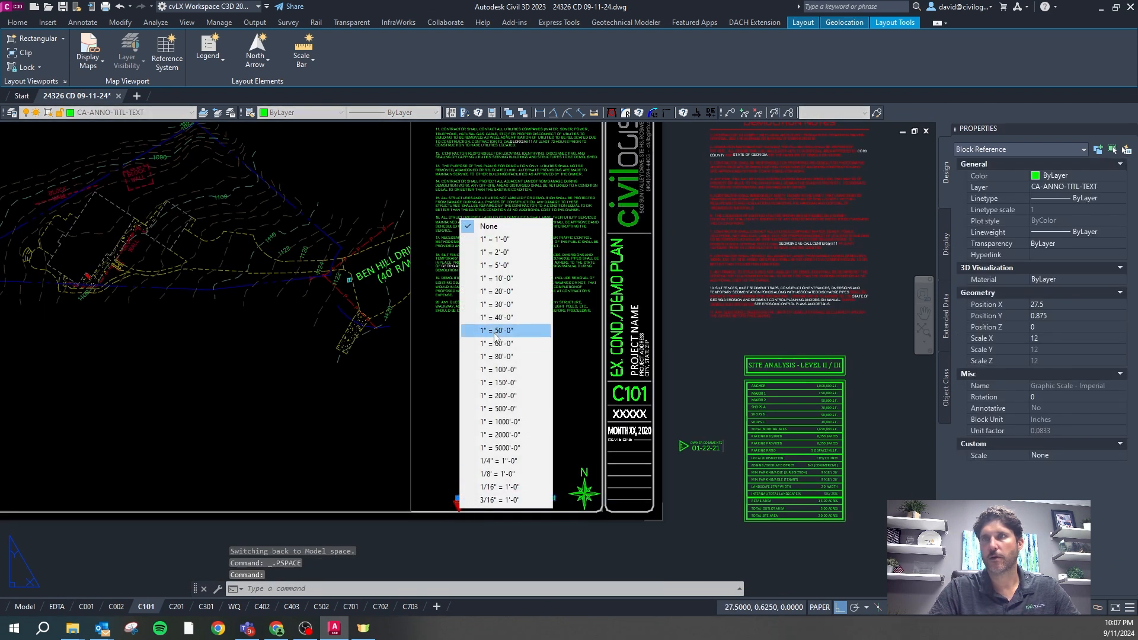
pyautogui.click(497, 292)
# Set the C201 scale bar to 1"=20'-0" and go back to model space
pyautogui.click(176, 606)
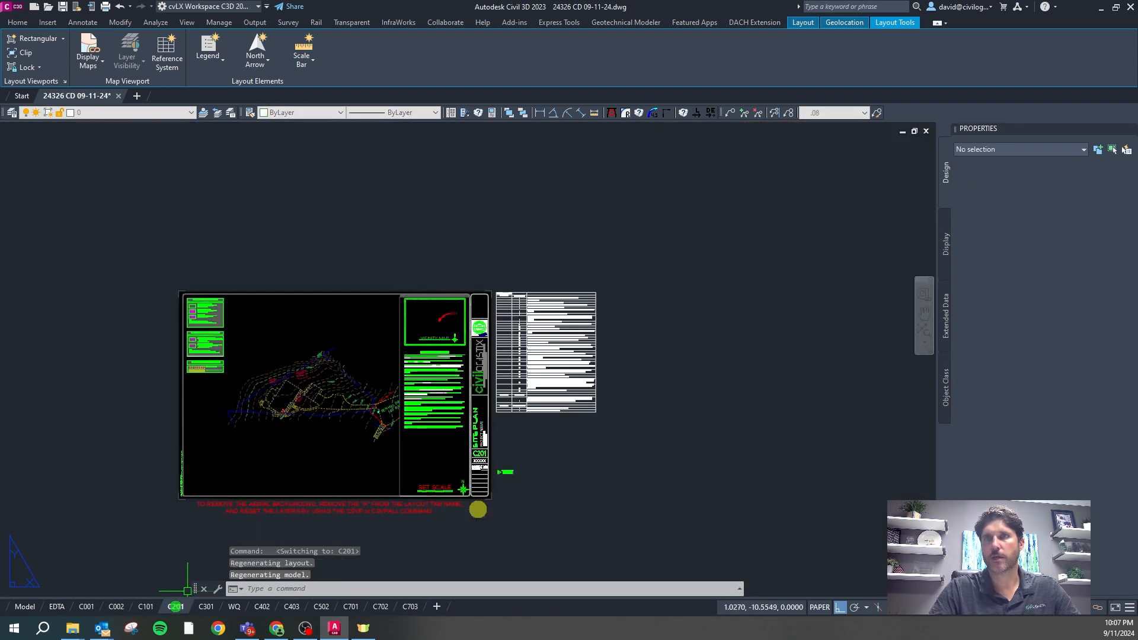
pyautogui.scroll(4, 480, 486)
pyautogui.click(342, 506)
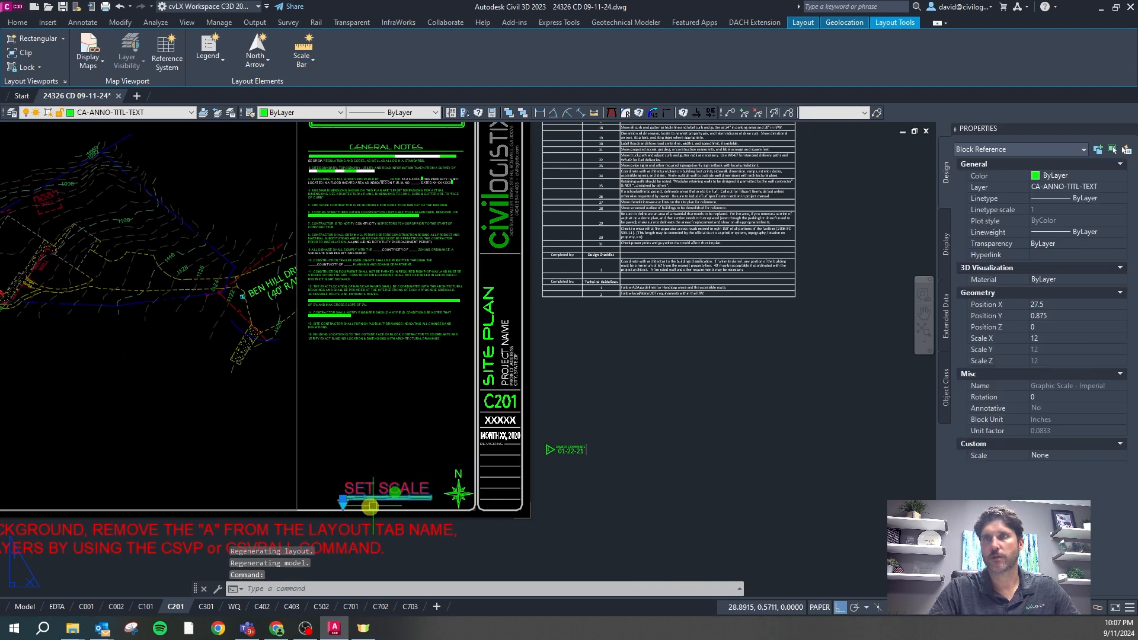
pyautogui.click(342, 502)
pyautogui.click(383, 289)
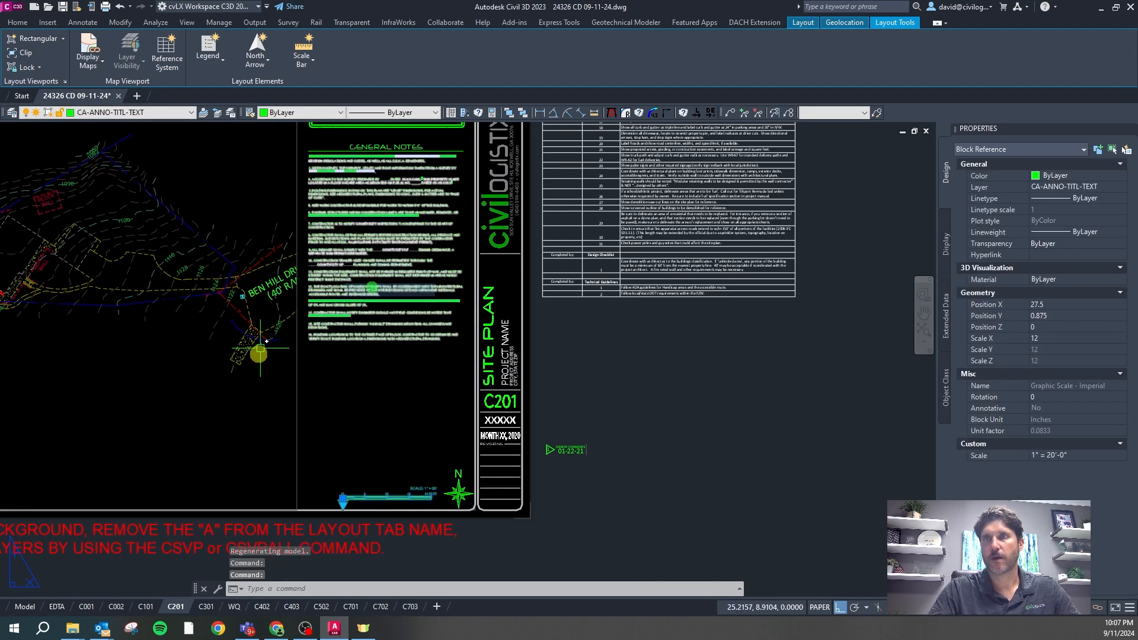
pyautogui.click(25, 606)
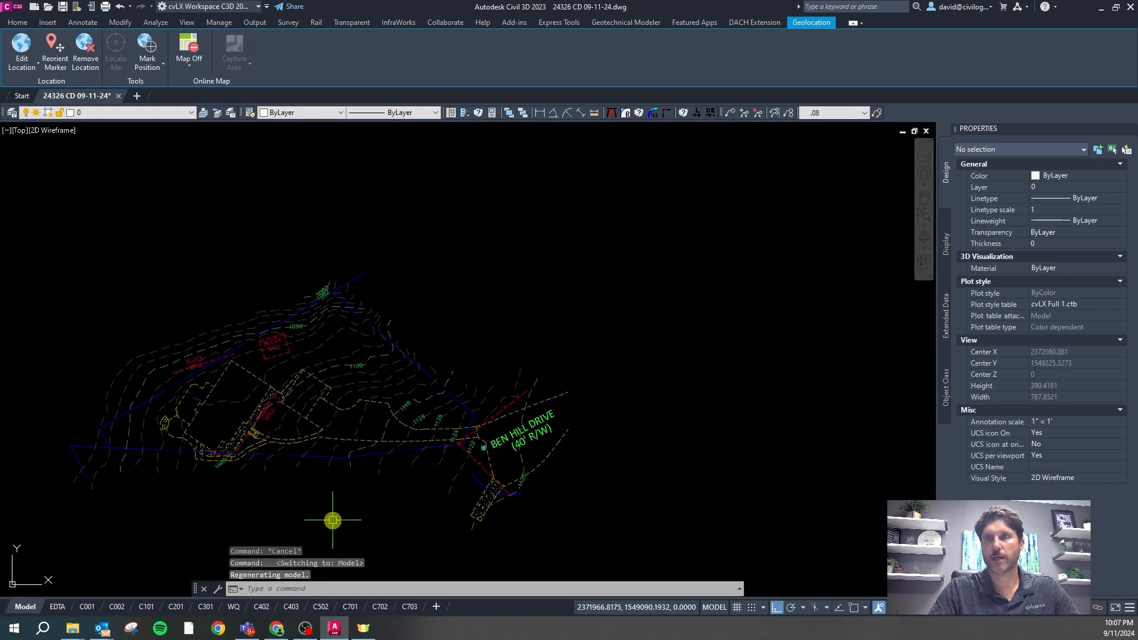
# Thaw all layers in the drawing from the right-click Layer menu
pyautogui.scroll(-10, 413, 294)
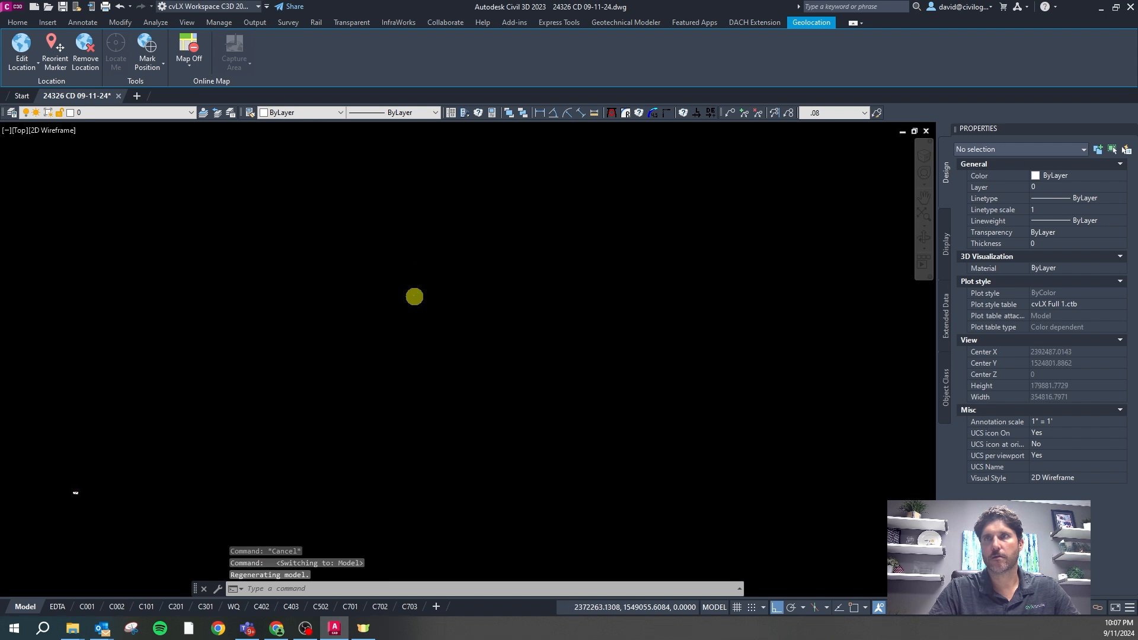
pyautogui.scroll(-2, 275, 387)
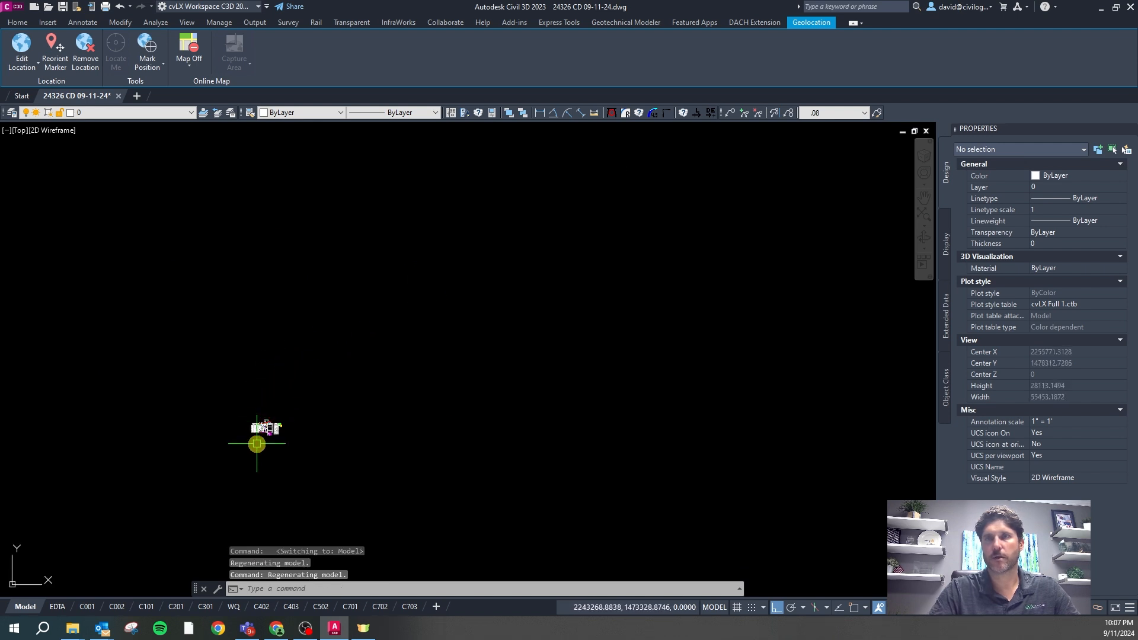
pyautogui.scroll(10, 254, 415)
pyautogui.scroll(-15, 418, 392)
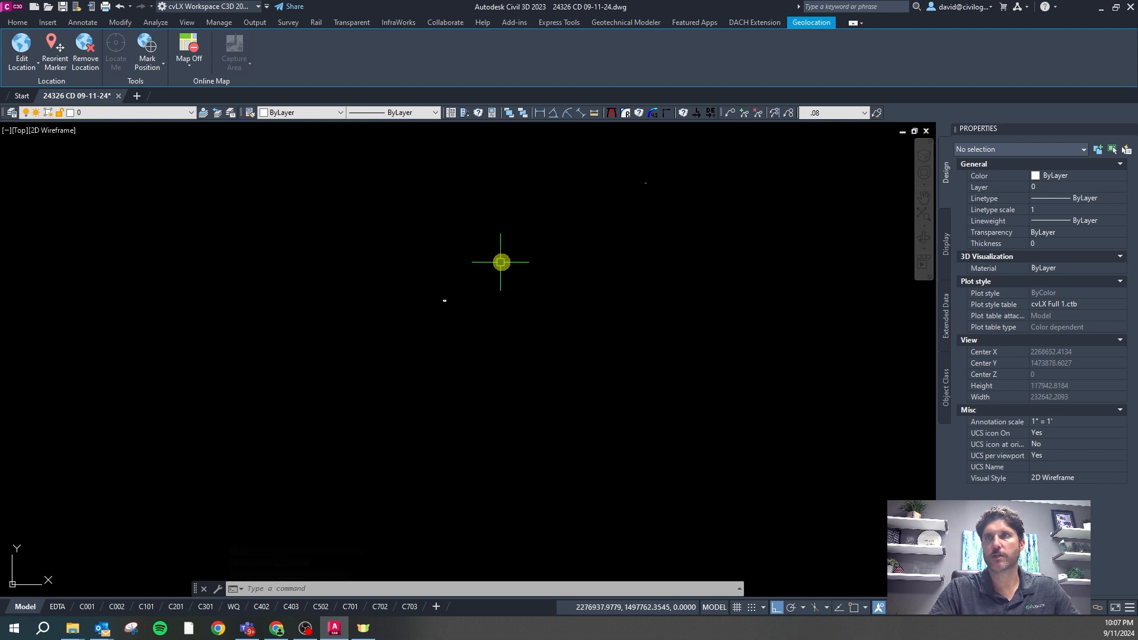
pyautogui.scroll(6, 458, 281)
pyautogui.scroll(8, 391, 415)
pyautogui.press('Escape')
pyautogui.press('Escape')
pyautogui.press('Escape')
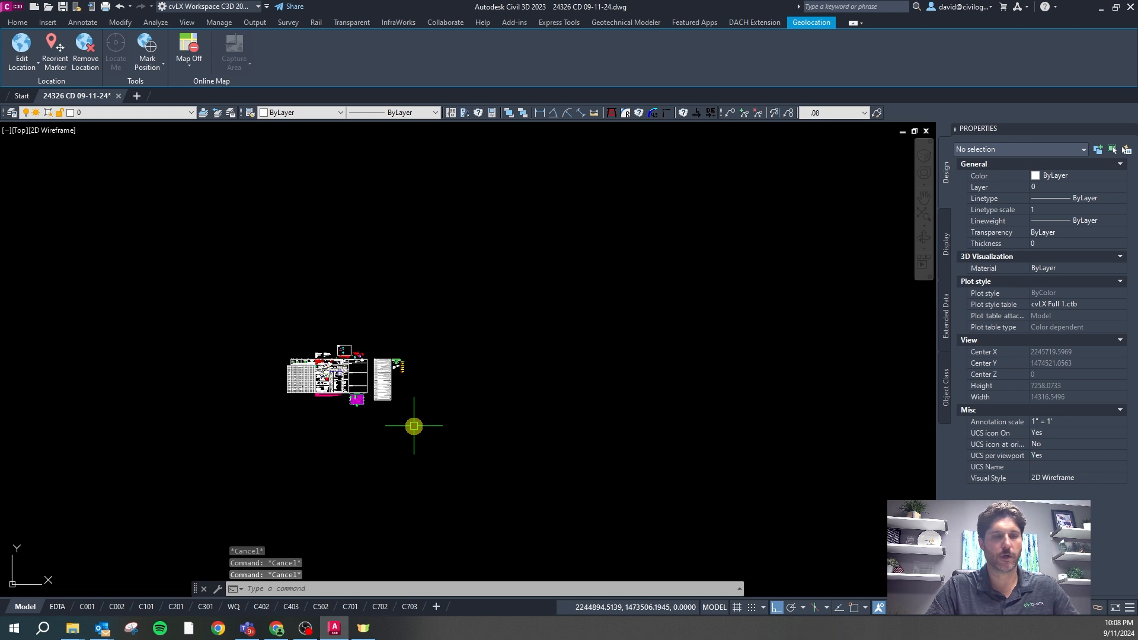
pyautogui.rightClick(414, 426)
pyautogui.moveTo(438, 246)
pyautogui.click(571, 246)
pyautogui.press('Escape')
# Move all 1152 sheet objects up beside the aerial image, then zoom to extents
pyautogui.click(441, 427)
pyautogui.click(240, 319)
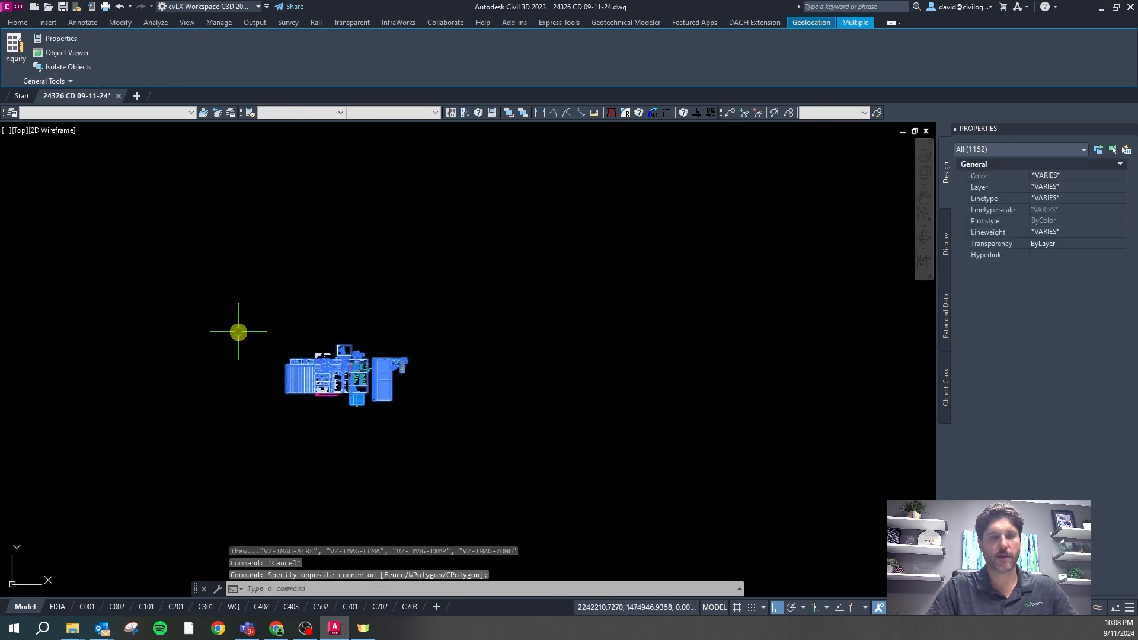
pyautogui.write('m')
pyautogui.press('Return')
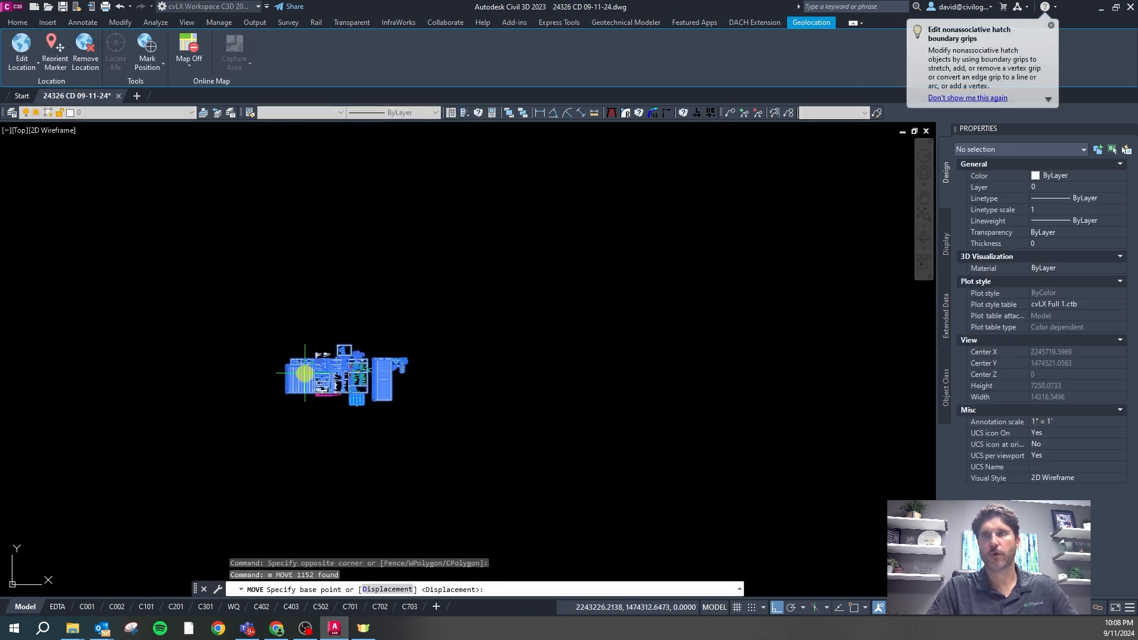
pyautogui.scroll(-3, 305, 374)
pyautogui.click(290, 385)
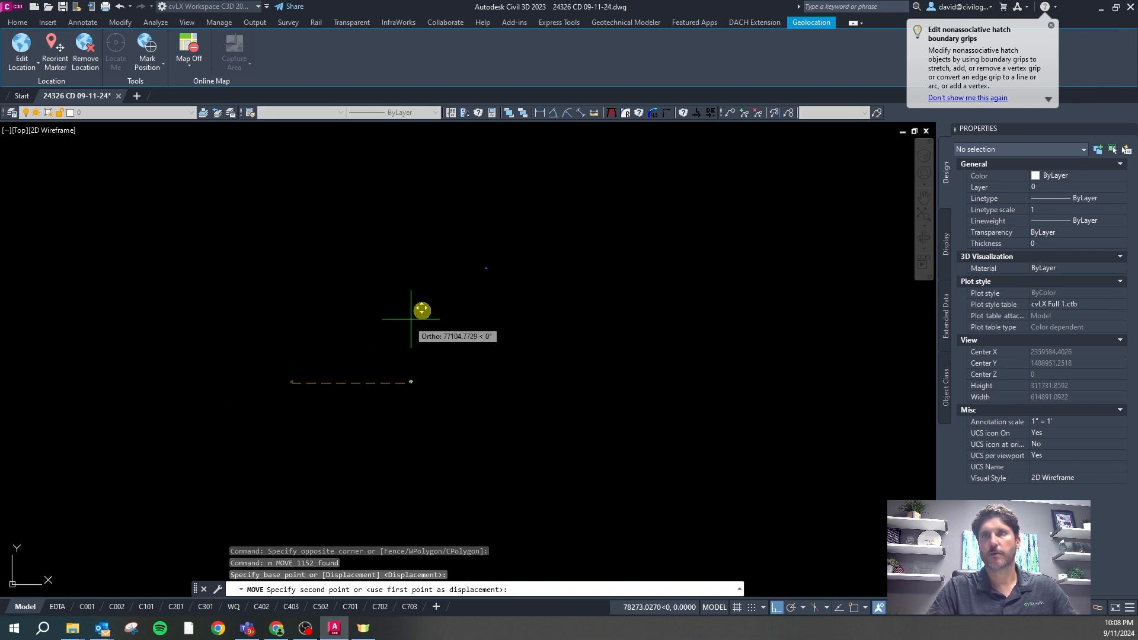
pyautogui.scroll(5, 500, 270)
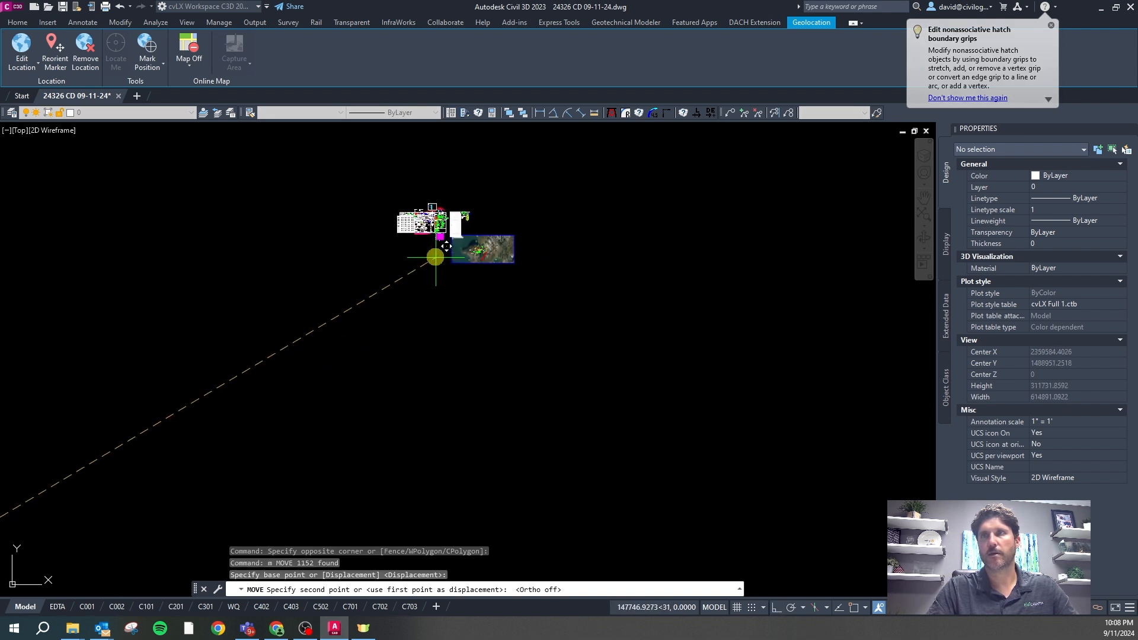
pyautogui.scroll(4, 527, 335)
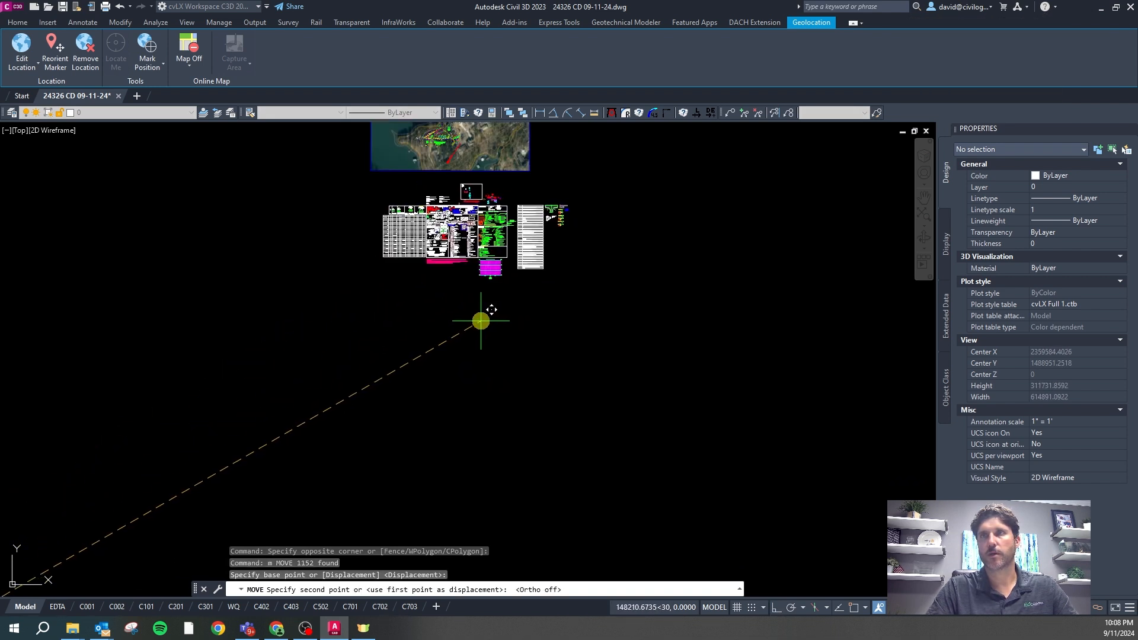
pyautogui.click(479, 318)
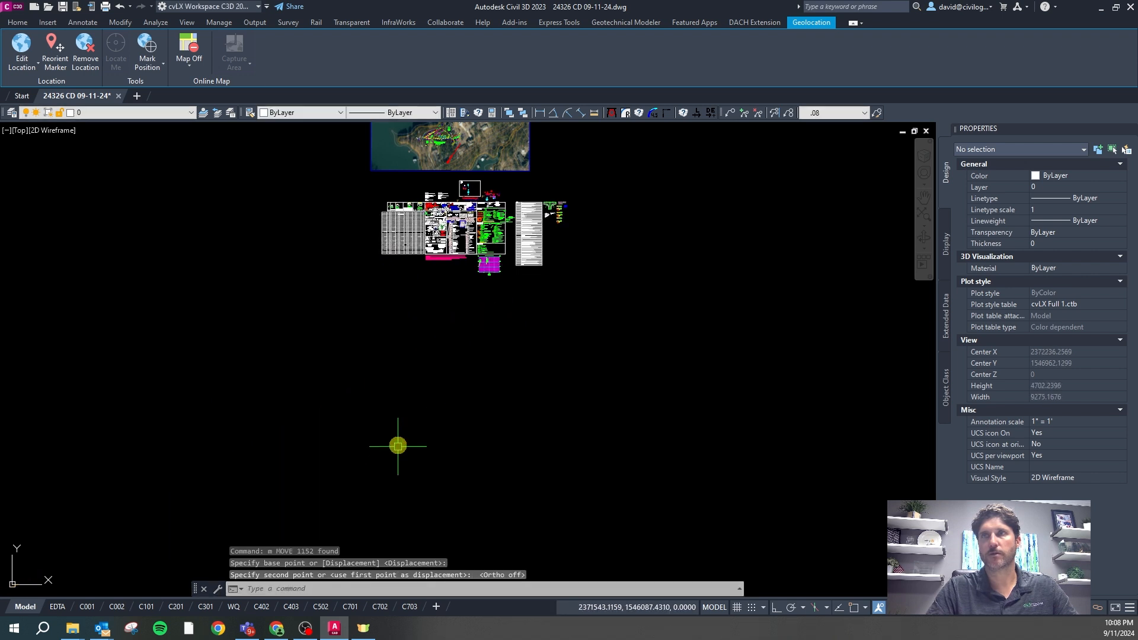
pyautogui.press('Escape')
pyautogui.middleClick(418, 336)
pyautogui.middleClick(418, 335)
pyautogui.scroll(-3, 422, 346)
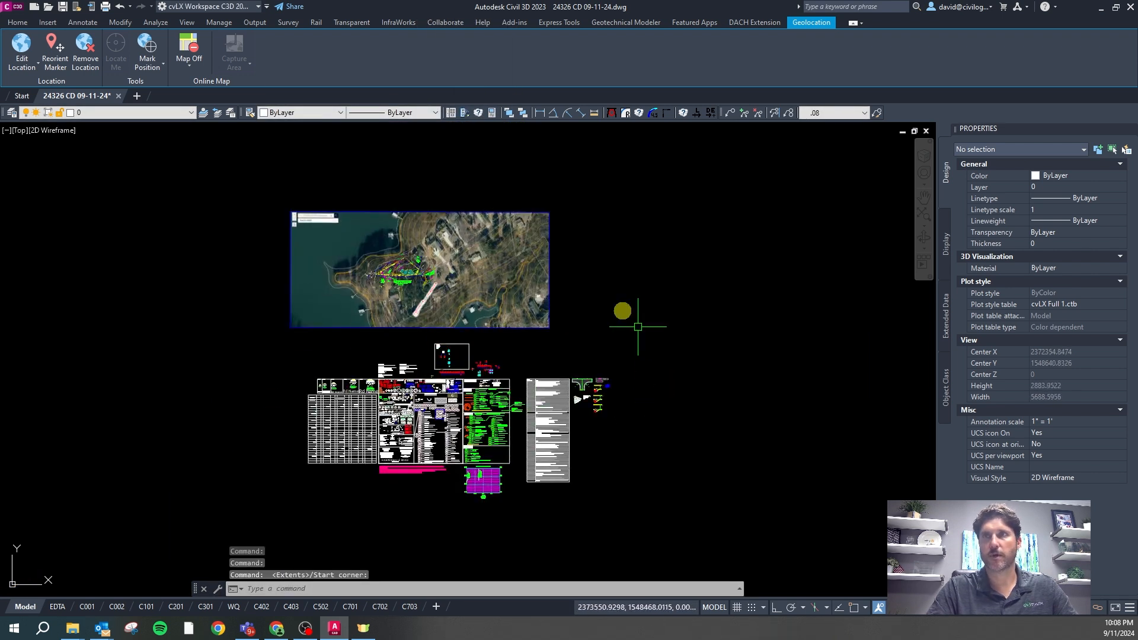
# Outline the C201 viewport's extent as a model-space rectangle with VPRECT, then return to Model
pyautogui.click(176, 608)
pyautogui.scroll(-3, 376, 414)
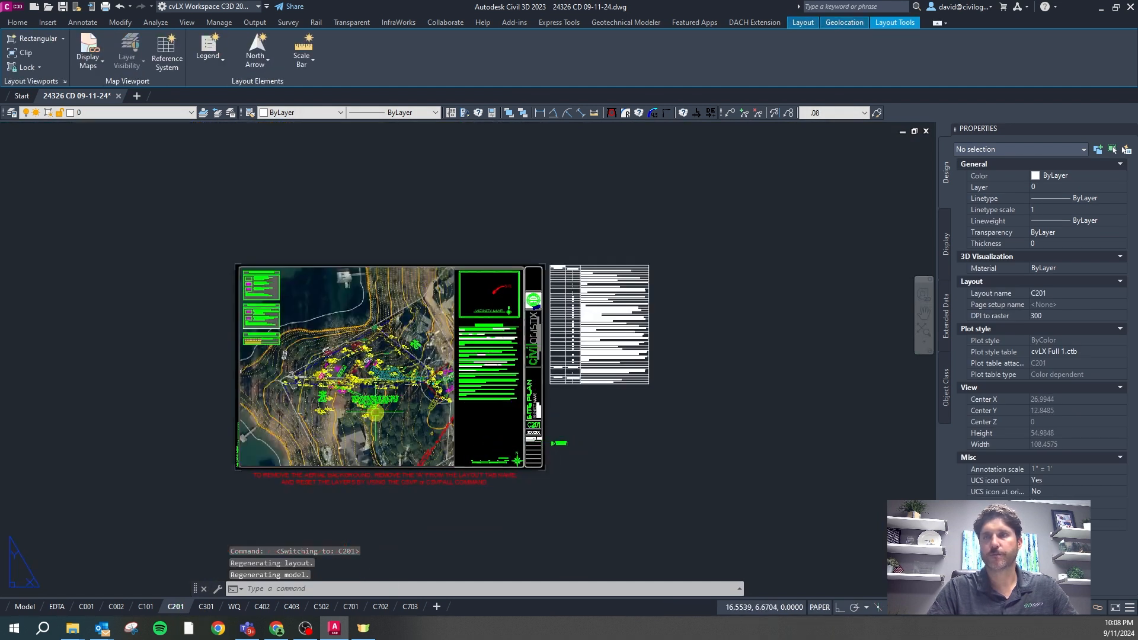
pyautogui.scroll(2, 376, 413)
pyautogui.press('Escape')
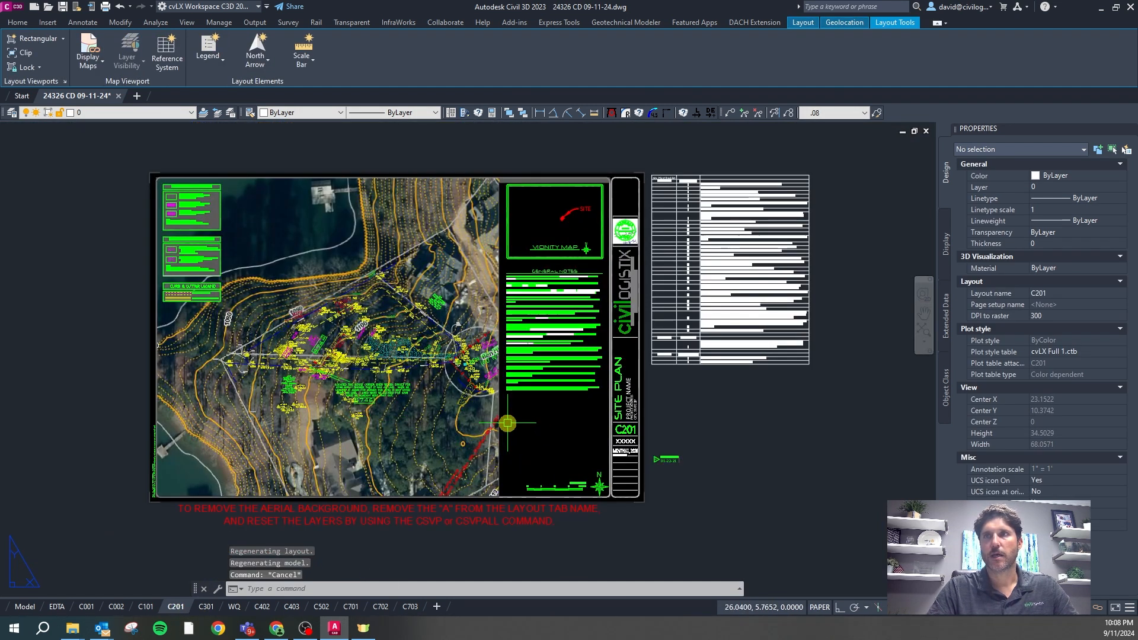
pyautogui.click(483, 431)
pyautogui.write('vprec')
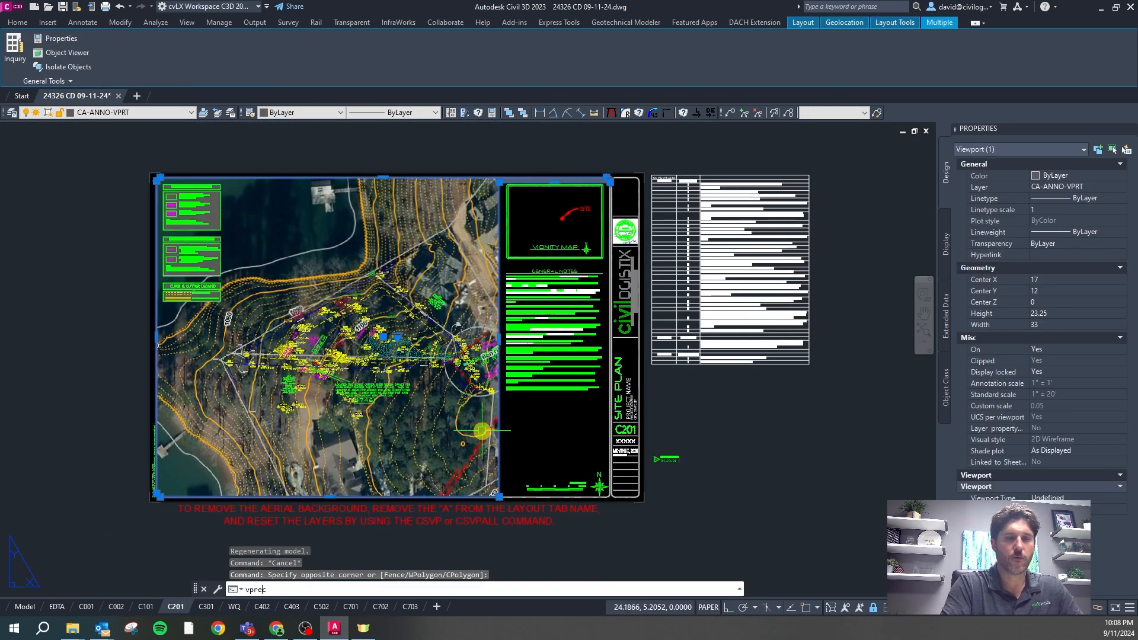
pyautogui.press('Return')
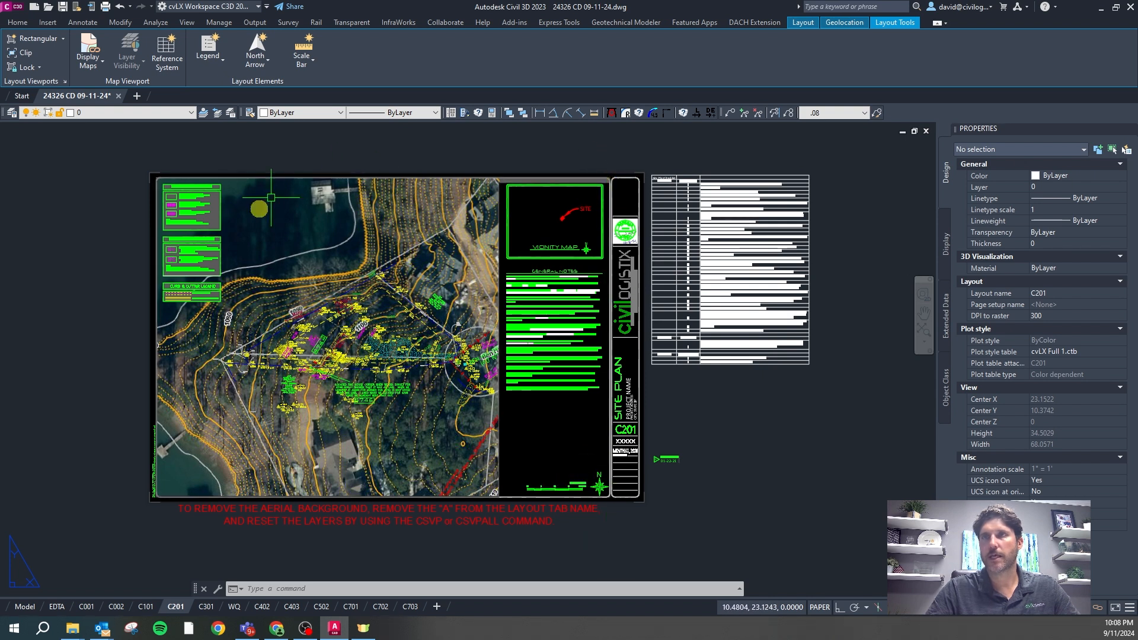
pyautogui.click(25, 607)
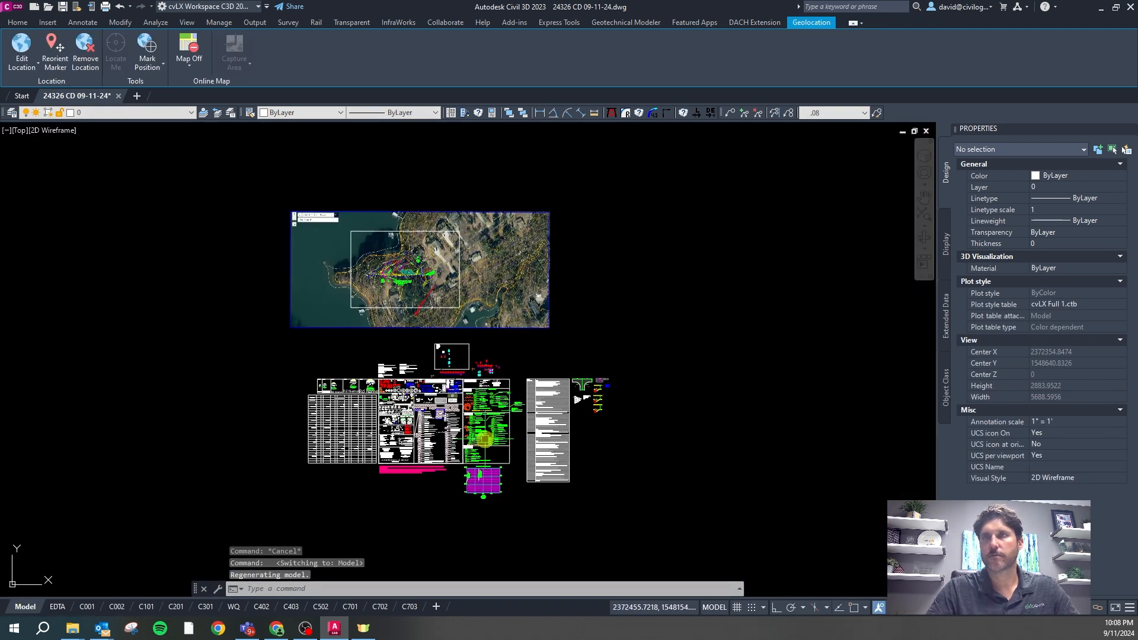
# Run PURGEND to purge unreferenced registered applications
pyautogui.scroll(4, 415, 222)
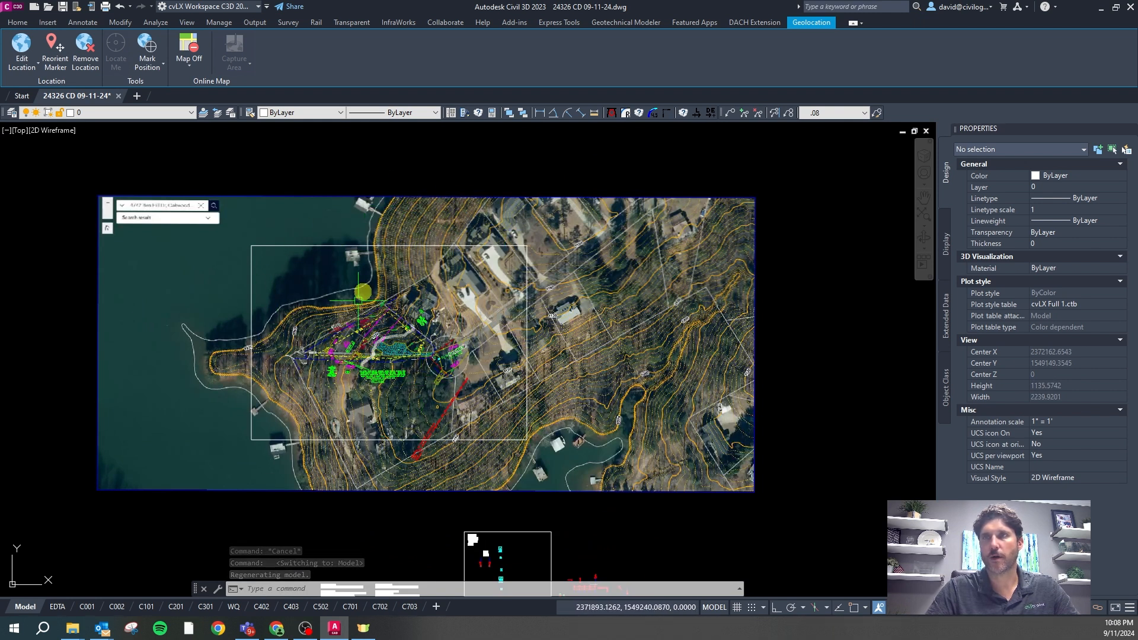
pyautogui.press('Escape')
pyautogui.click(386, 246)
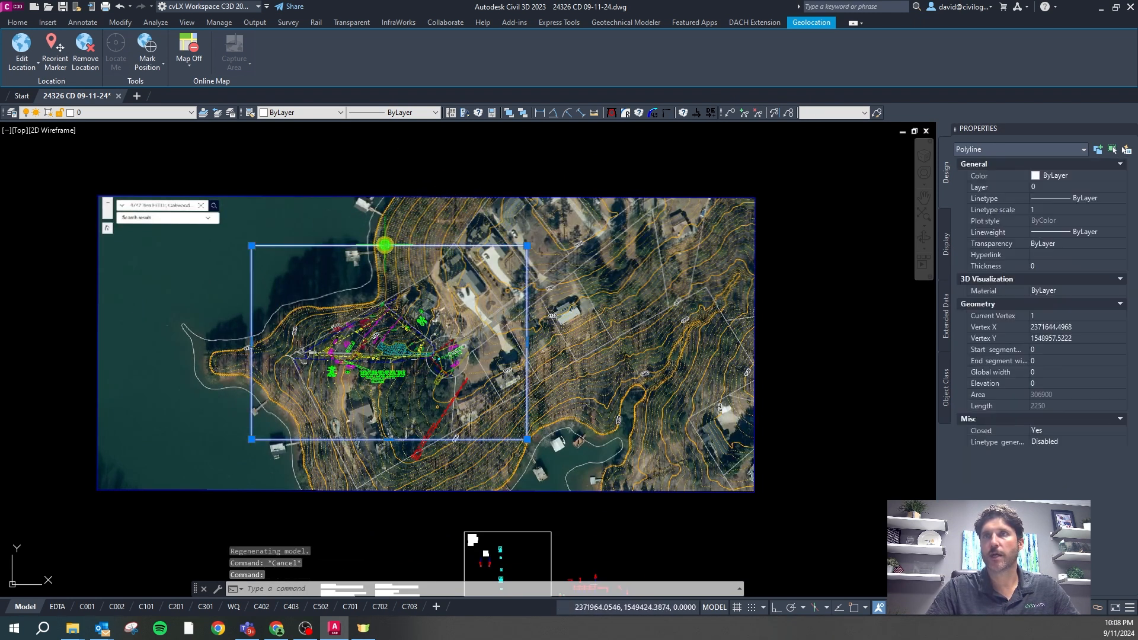
pyautogui.click(190, 113)
pyautogui.moveTo(191, 151); pyautogui.dragTo(190, 350)
pyautogui.press('Escape')
pyautogui.press('Escape')
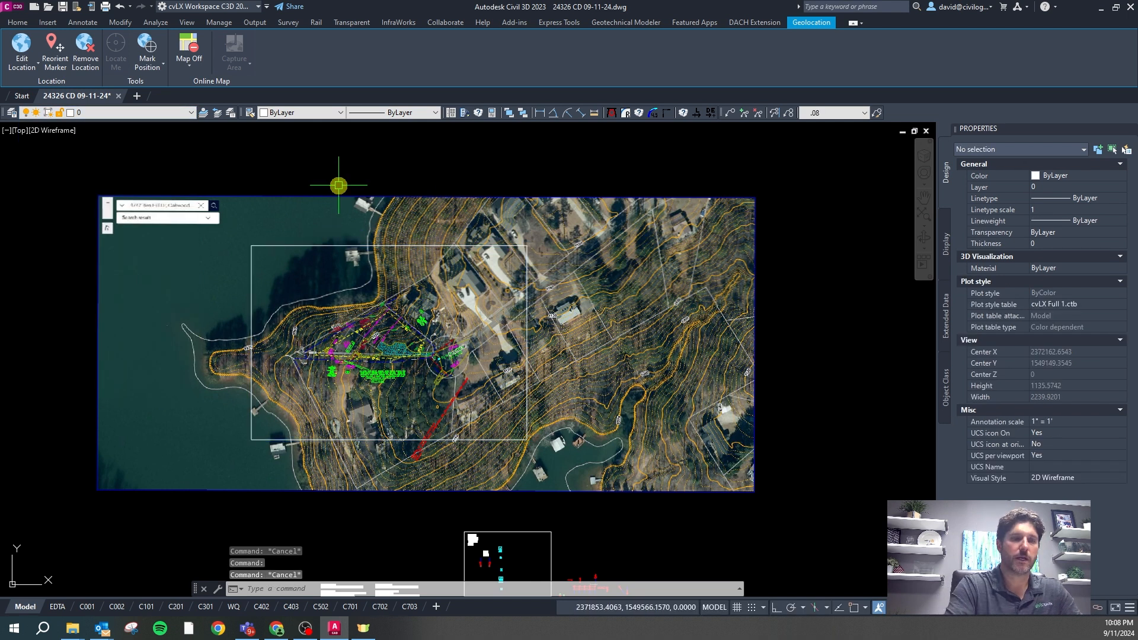
pyautogui.write('pURGEND')
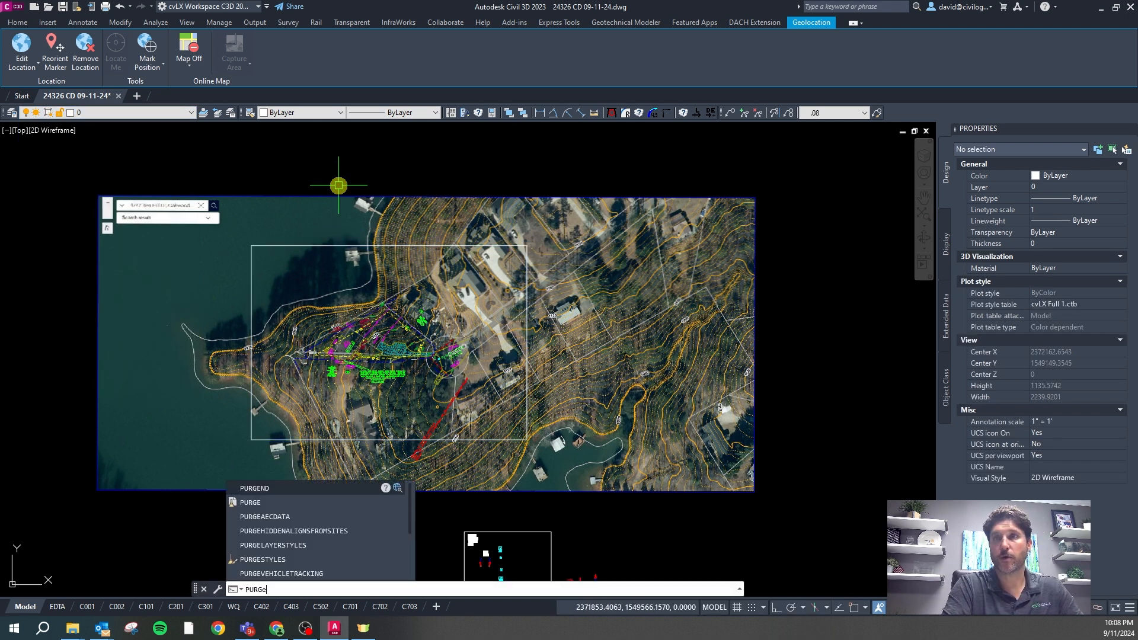
pyautogui.press('Return')
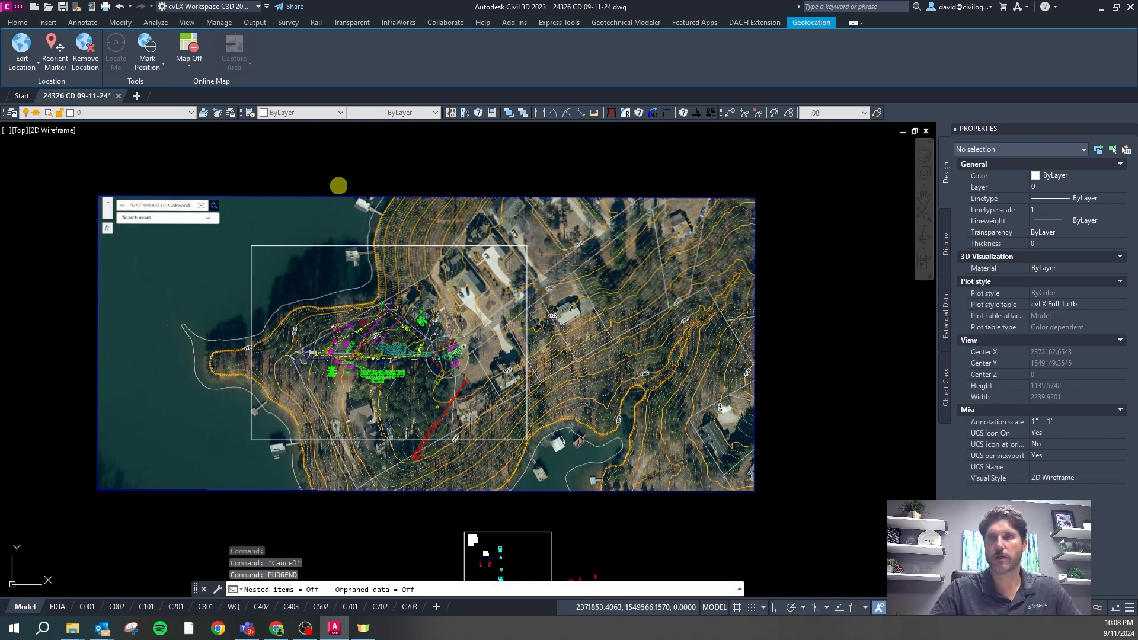
# Browse the layer list with the site rectangle selected, leaving its layer unchanged
pyautogui.click(177, 115)
pyautogui.moveTo(195, 144); pyautogui.dragTo(194, 252)
pyautogui.click(293, 247)
pyautogui.click(292, 245)
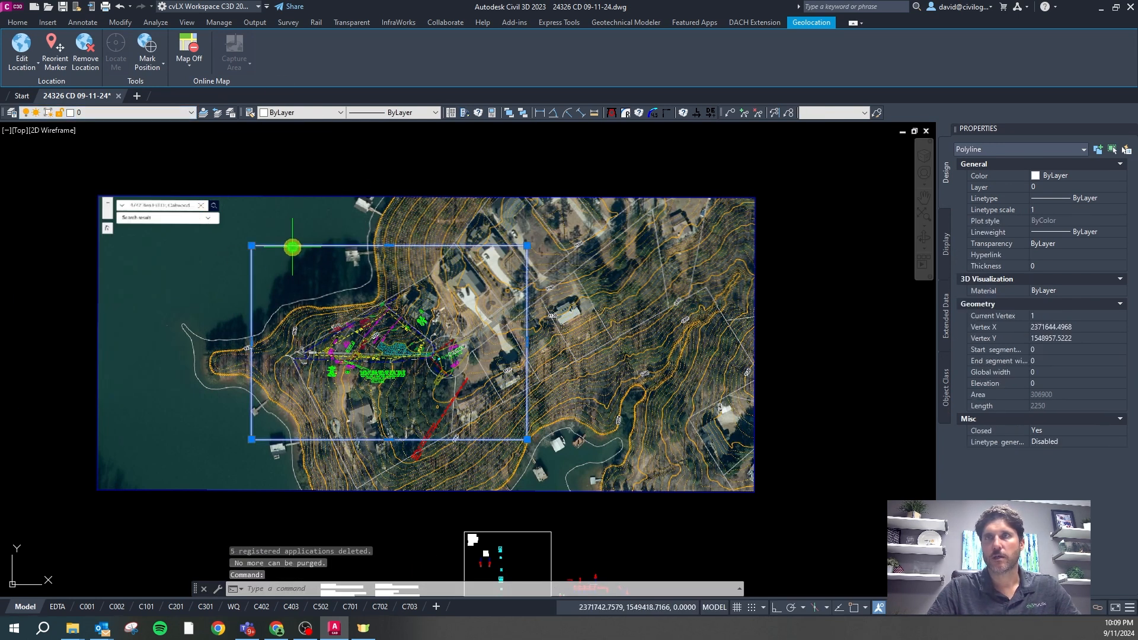
pyautogui.click(178, 115)
pyautogui.moveTo(193, 164); pyautogui.dragTo(205, 265)
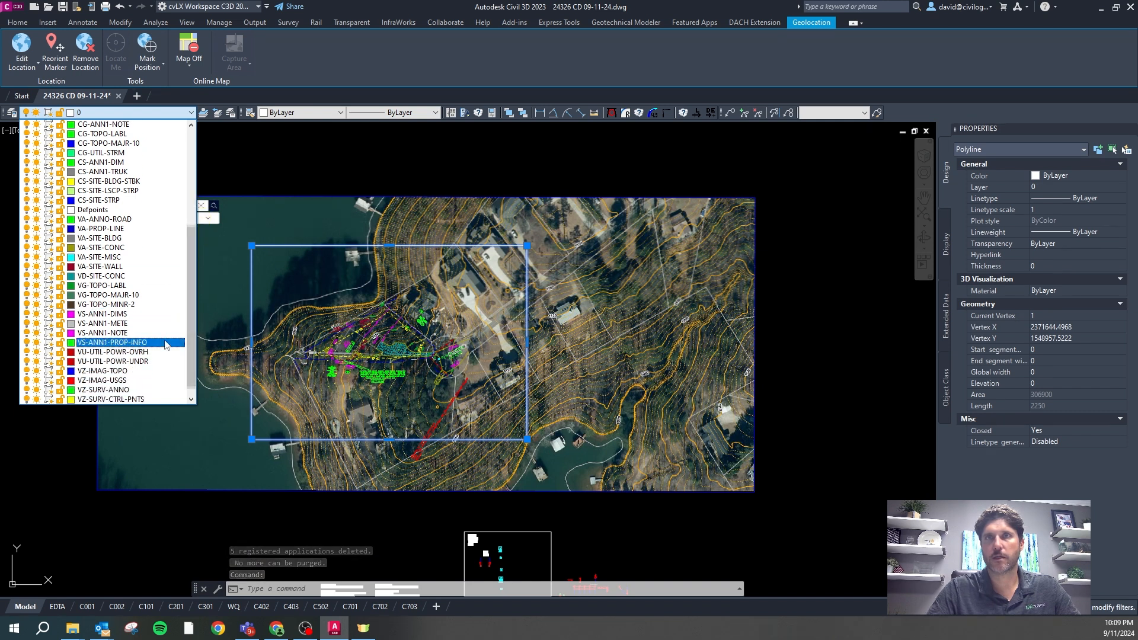
pyautogui.click(298, 168)
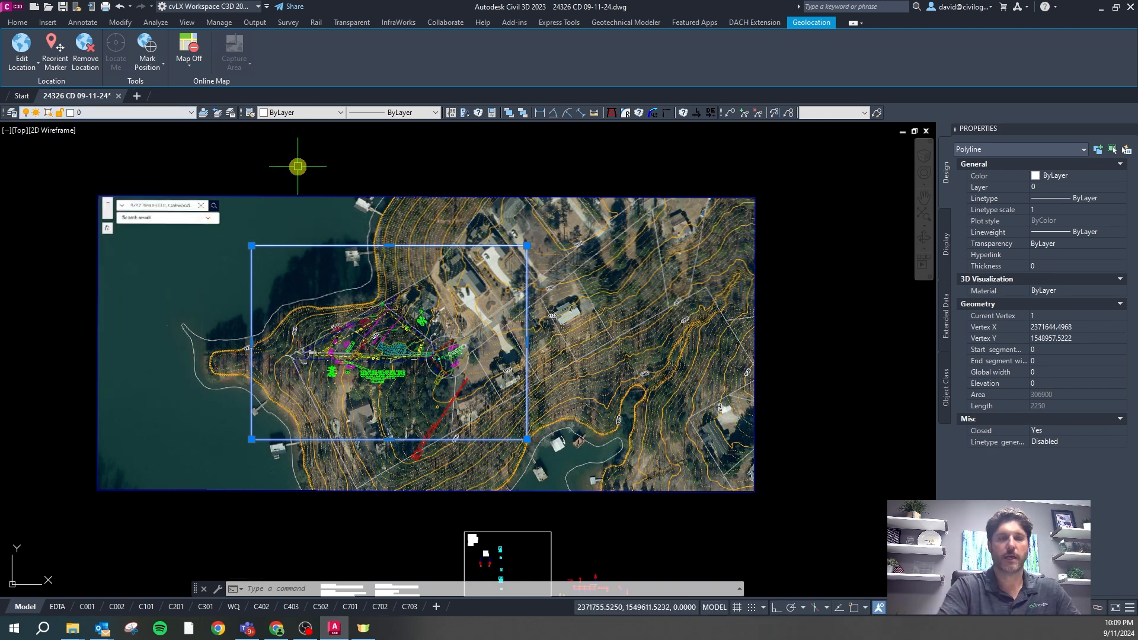
pyautogui.press('Escape')
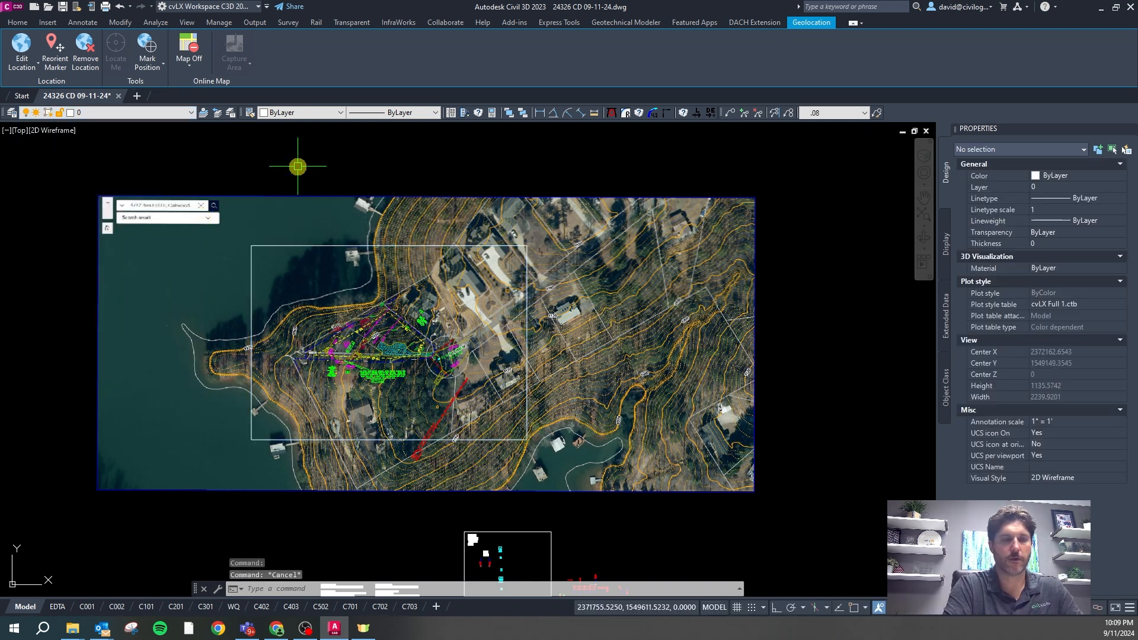
# Run the CIVLAY layer command with the F option
pyautogui.write('a')
pyautogui.press('BackSpace')
pyautogui.write('civlay')
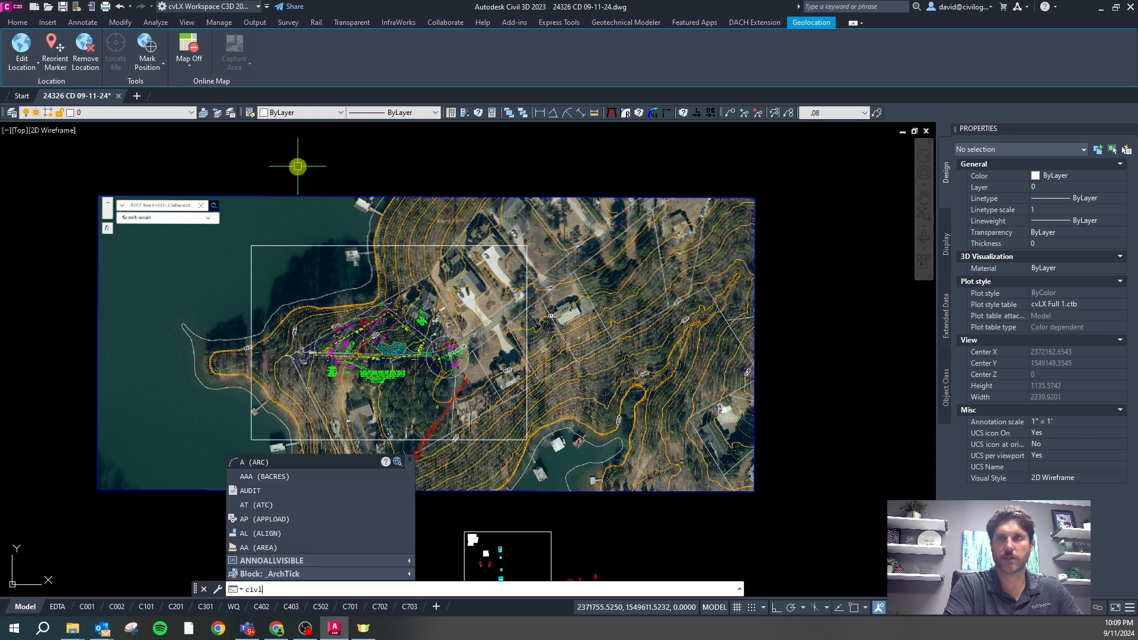
pyautogui.press('Return')
pyautogui.write('f')
pyautogui.press('Return')
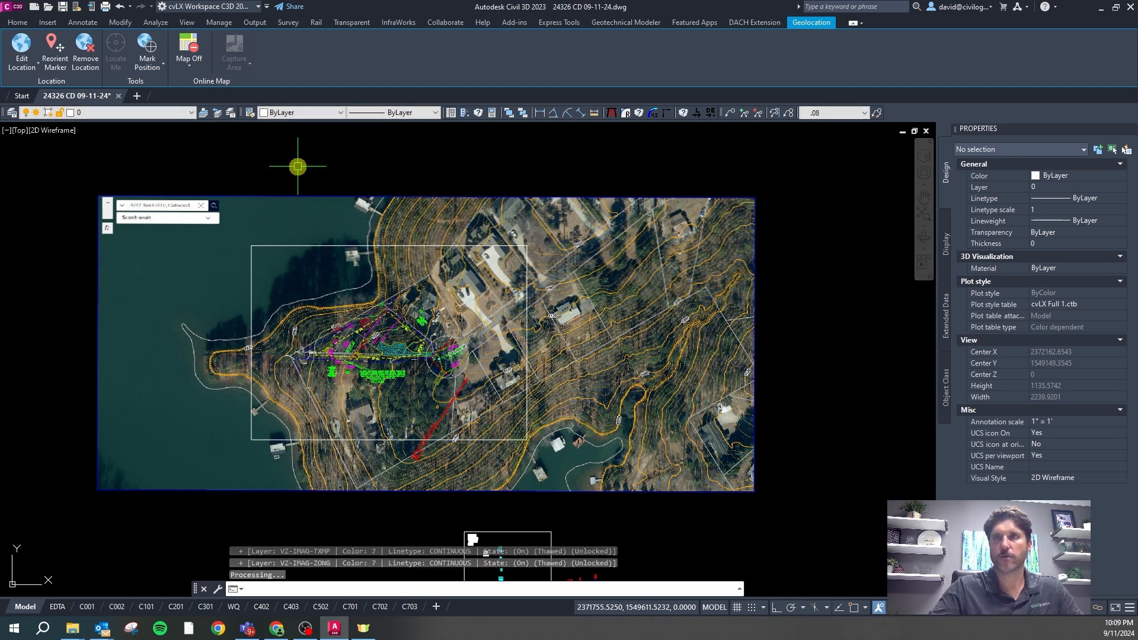
# Put the site boundary rectangle on layer VZ-IMAG-AERL
pyautogui.click(322, 246)
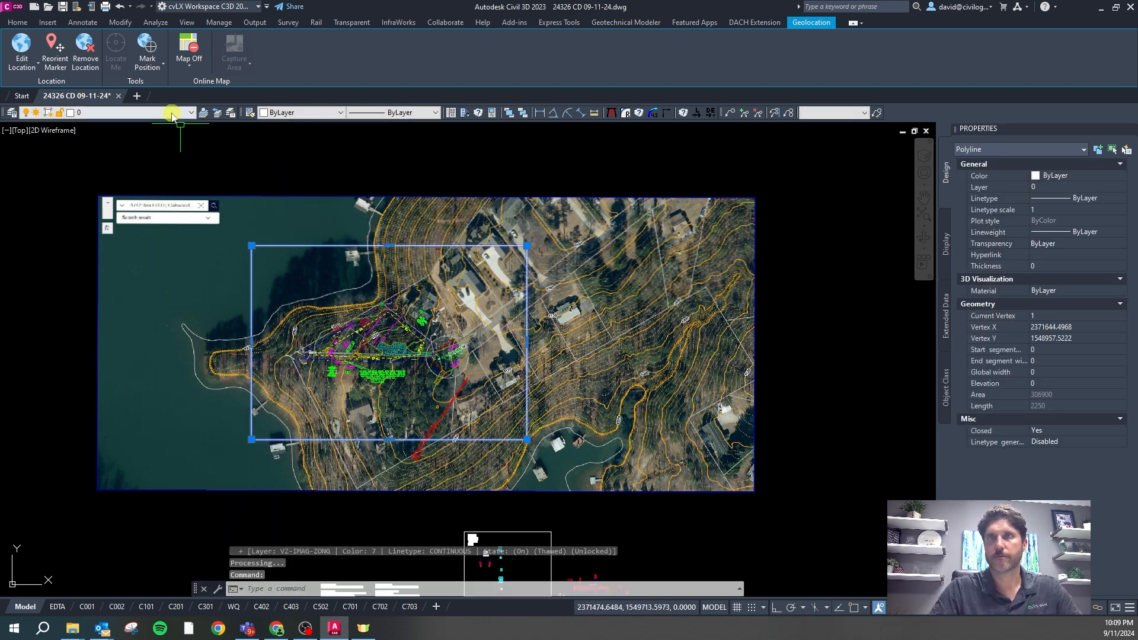
pyautogui.click(175, 113)
pyautogui.scroll(-10, 148, 266)
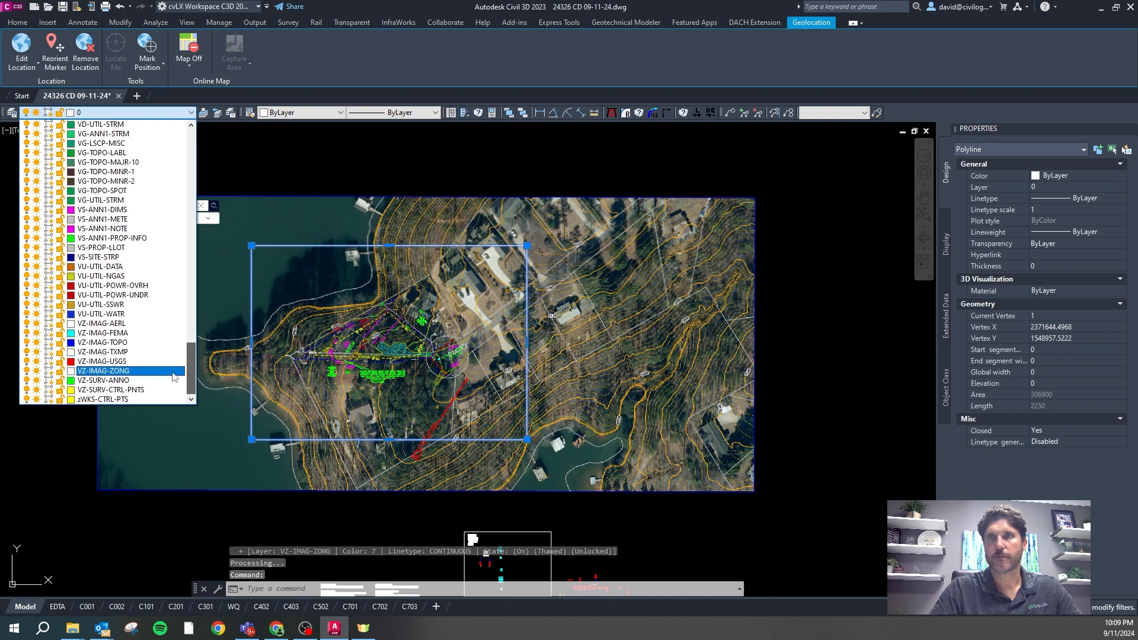
pyautogui.click(172, 324)
pyautogui.press('Escape')
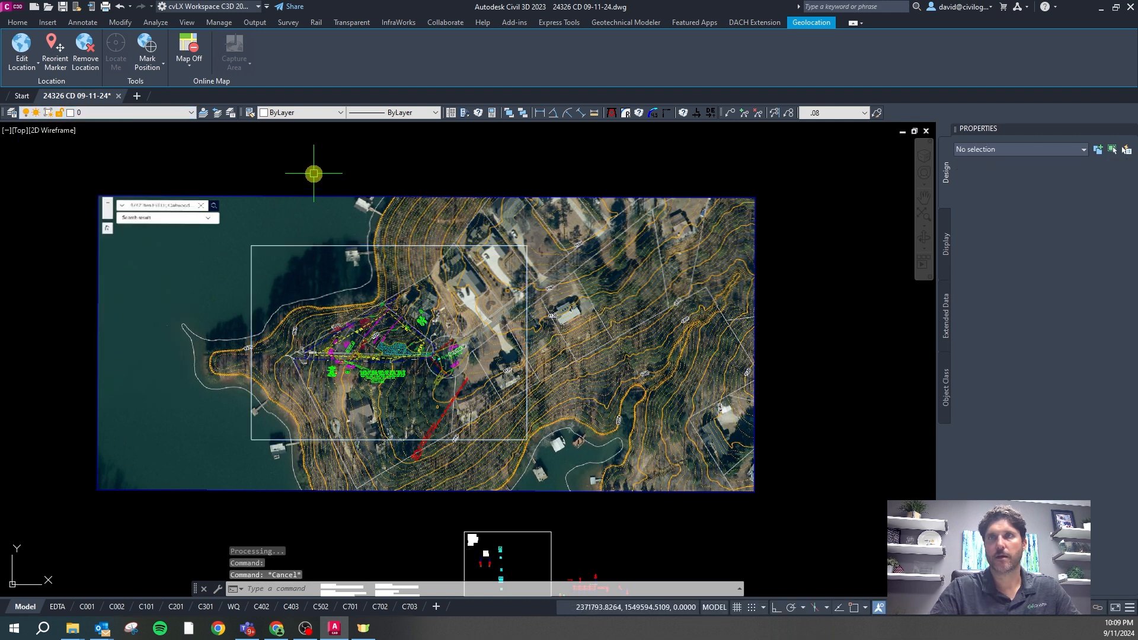
# Run PURGEND again and check the rectangle's layer
pyautogui.write('purgend')
pyautogui.press('Return')
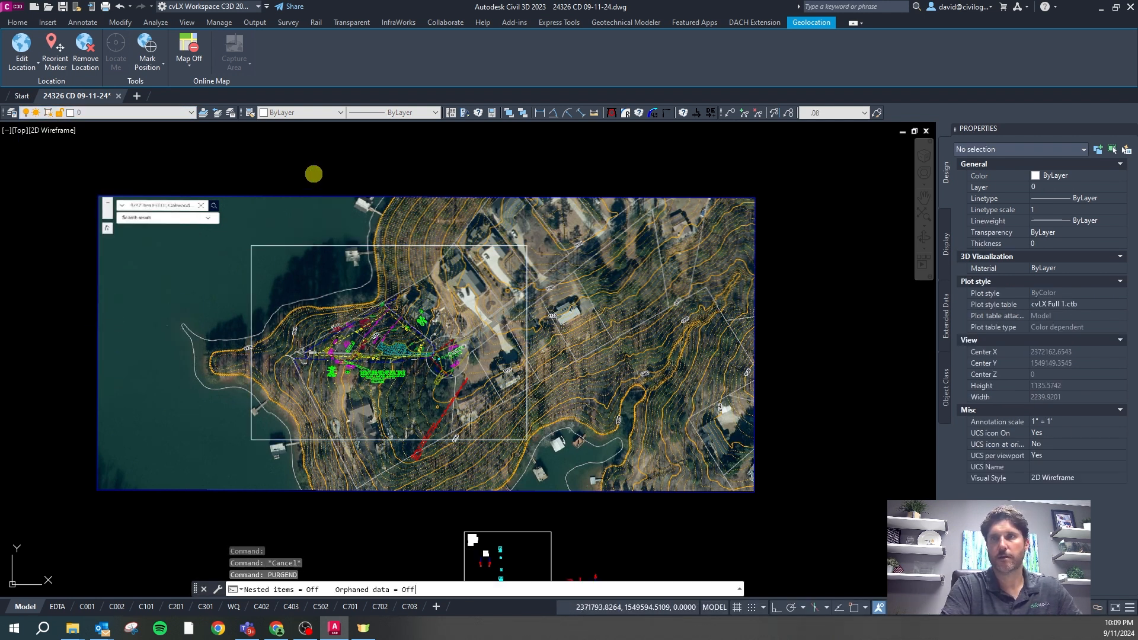
pyautogui.click(152, 112)
pyautogui.moveTo(187, 145); pyautogui.dragTo(191, 258)
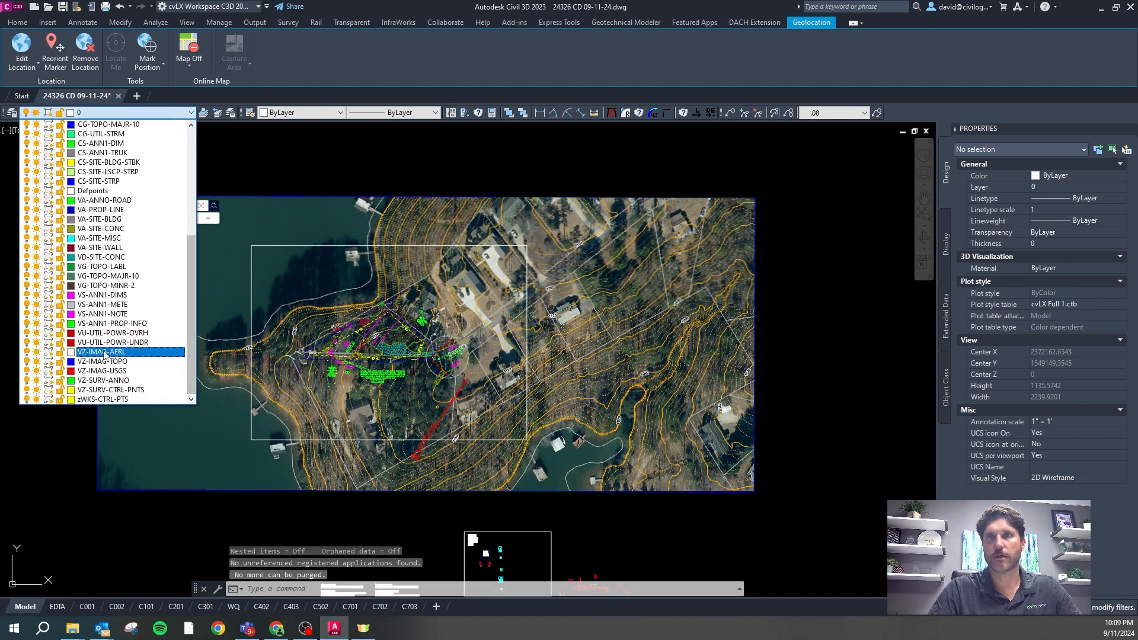
pyautogui.click(305, 245)
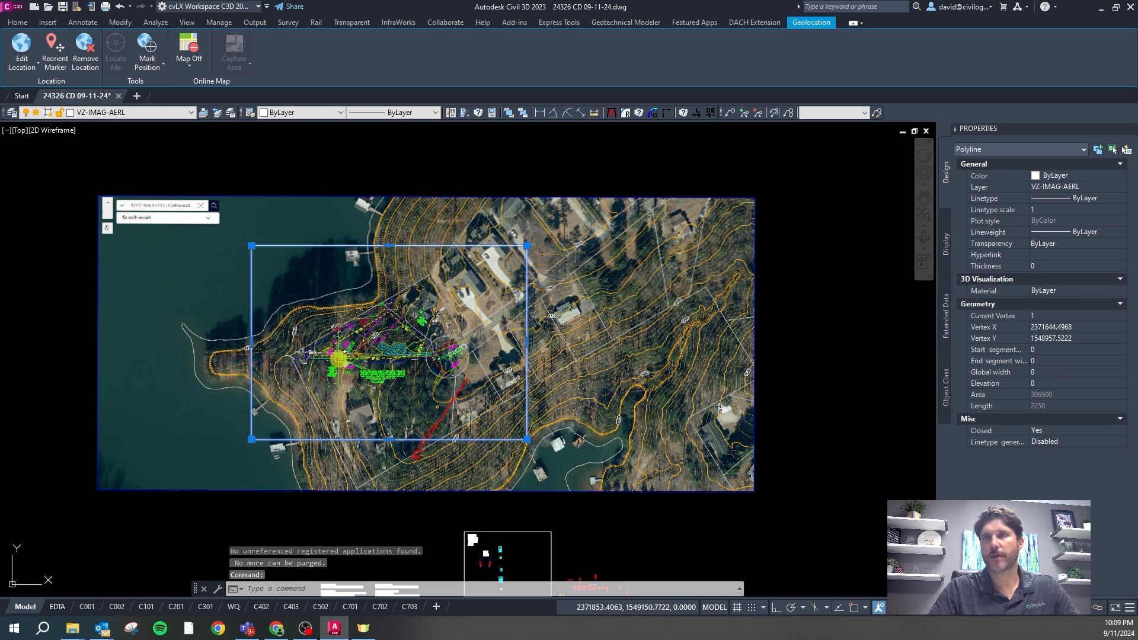
pyautogui.scroll(2, 387, 311)
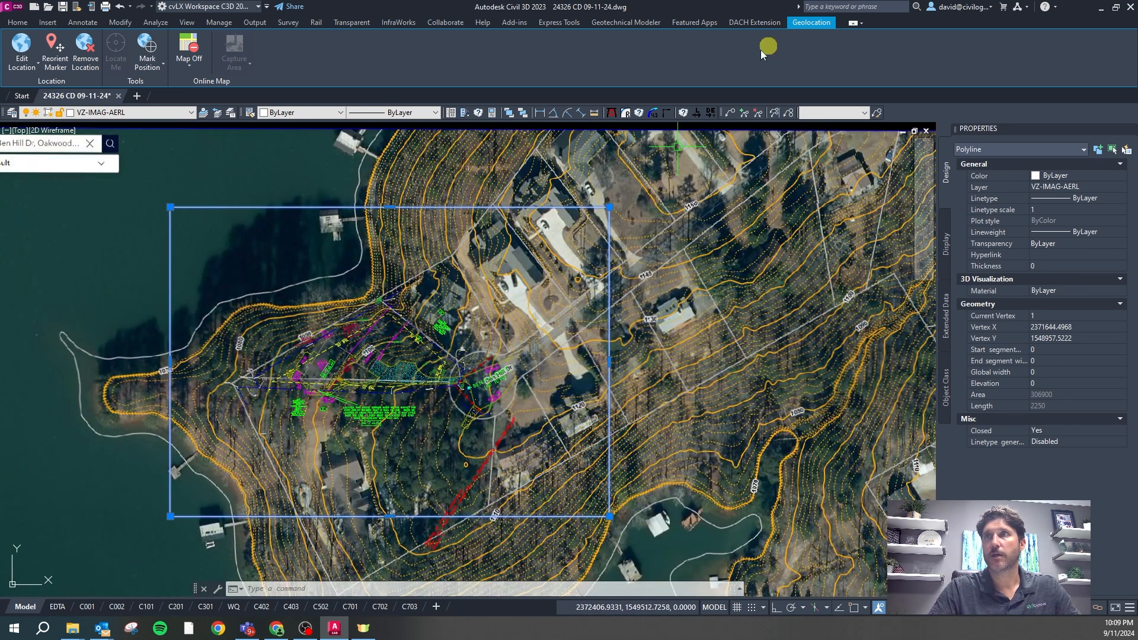
pyautogui.scroll(-4, 596, 219)
pyautogui.press('Escape')
pyautogui.press('Escape')
# Restore the PSite layer set with the CS command, then select the site boundary rectangle
pyautogui.write('c')
pyautogui.press('Return')
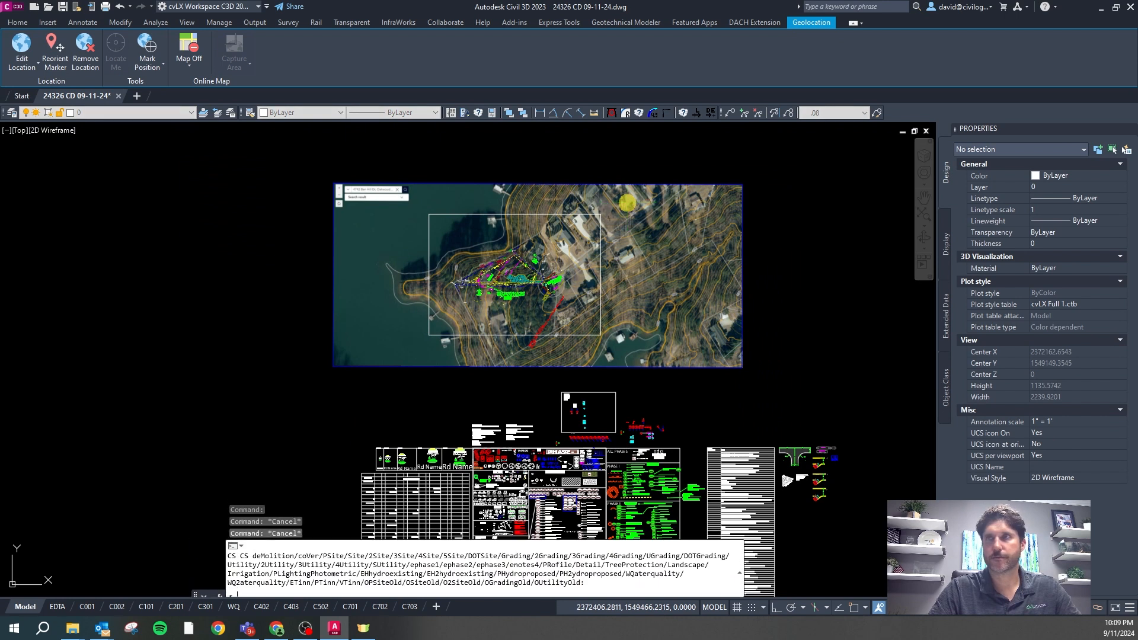
pyautogui.scroll(2, 595, 225)
pyautogui.press('Escape')
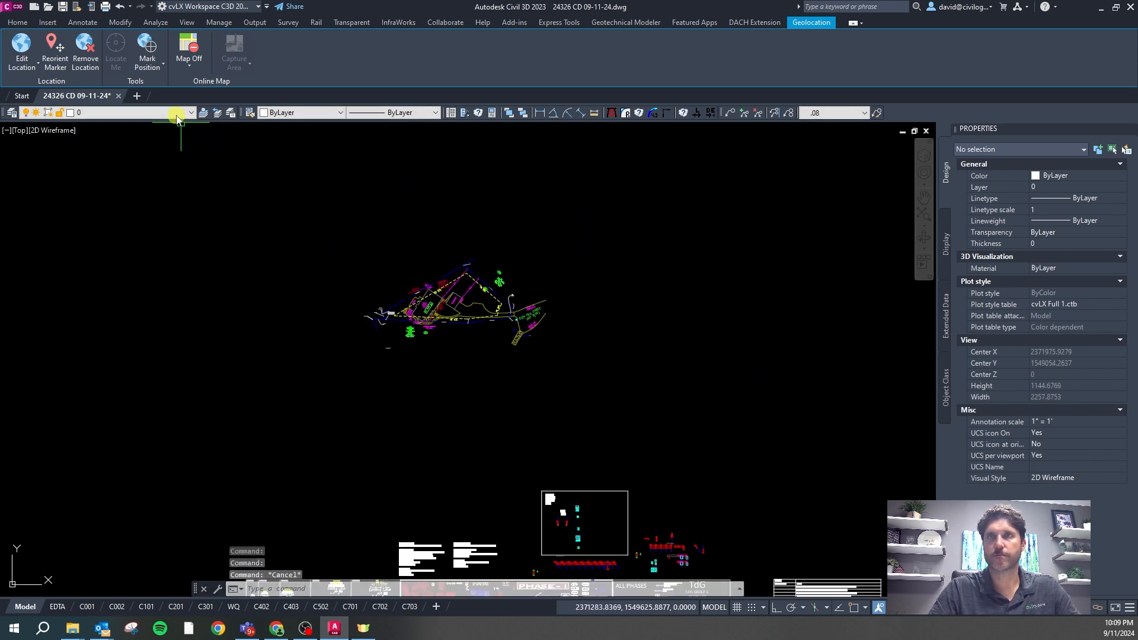
pyautogui.press('Escape')
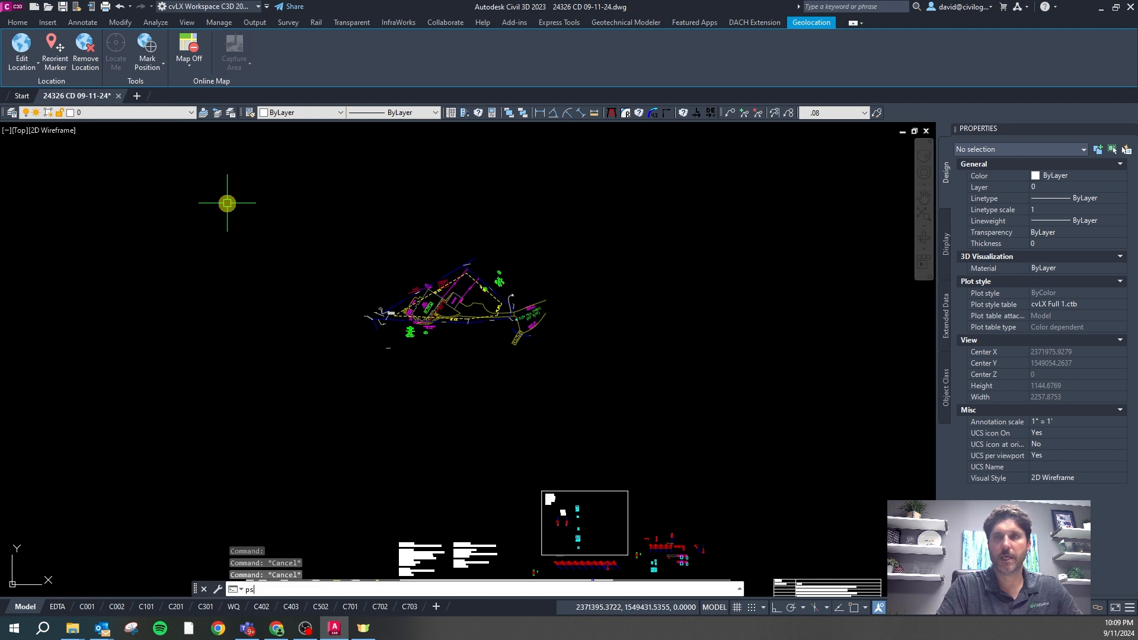
pyautogui.write('ps')
pyautogui.press('Return')
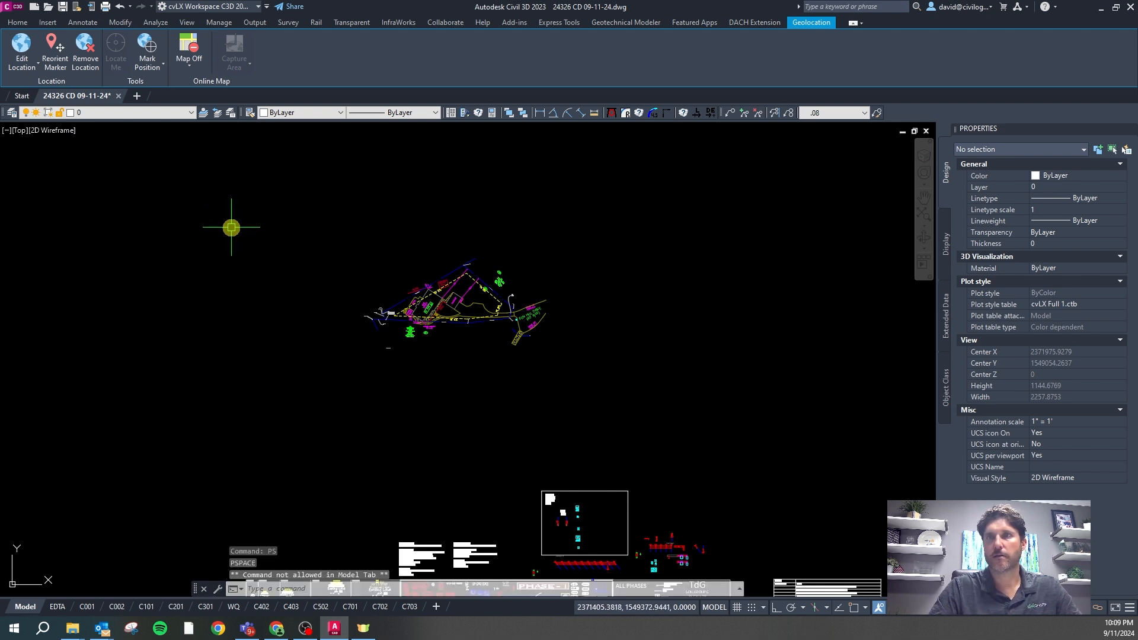
pyautogui.press('Escape')
pyautogui.write('cs')
pyautogui.press('Return')
pyautogui.write('ps')
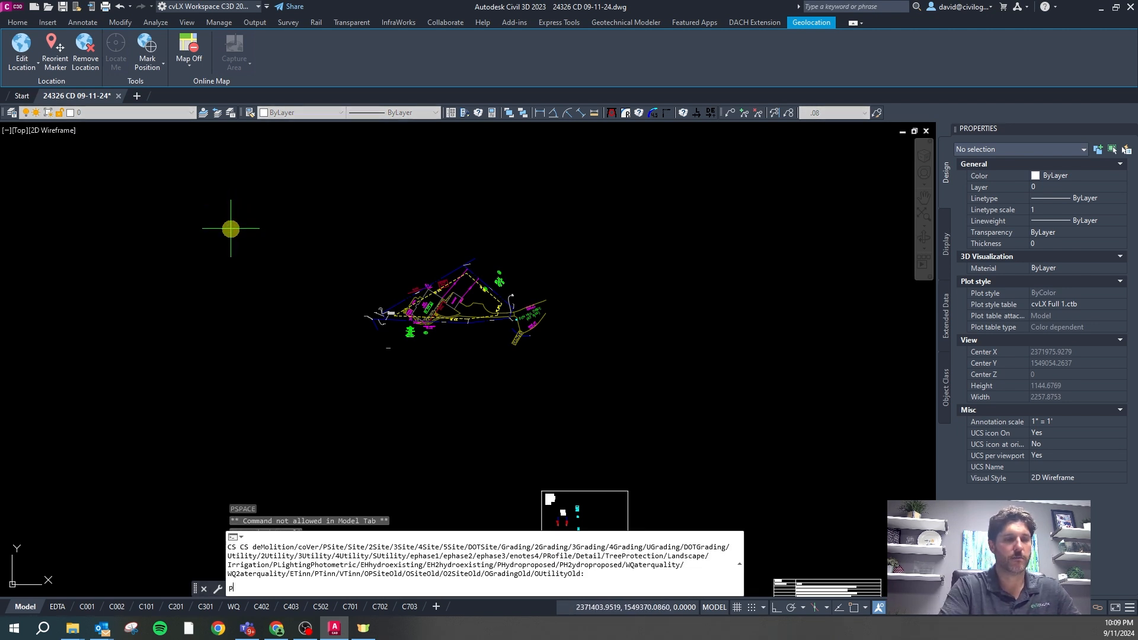
pyautogui.press('Return')
pyautogui.press('Escape')
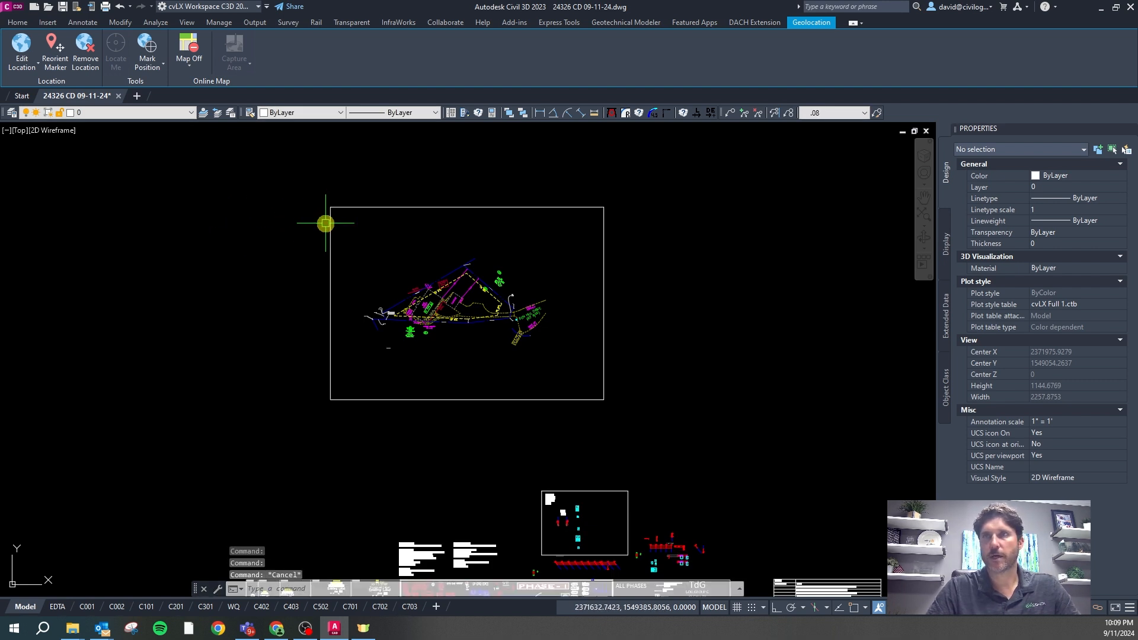
pyautogui.click(331, 231)
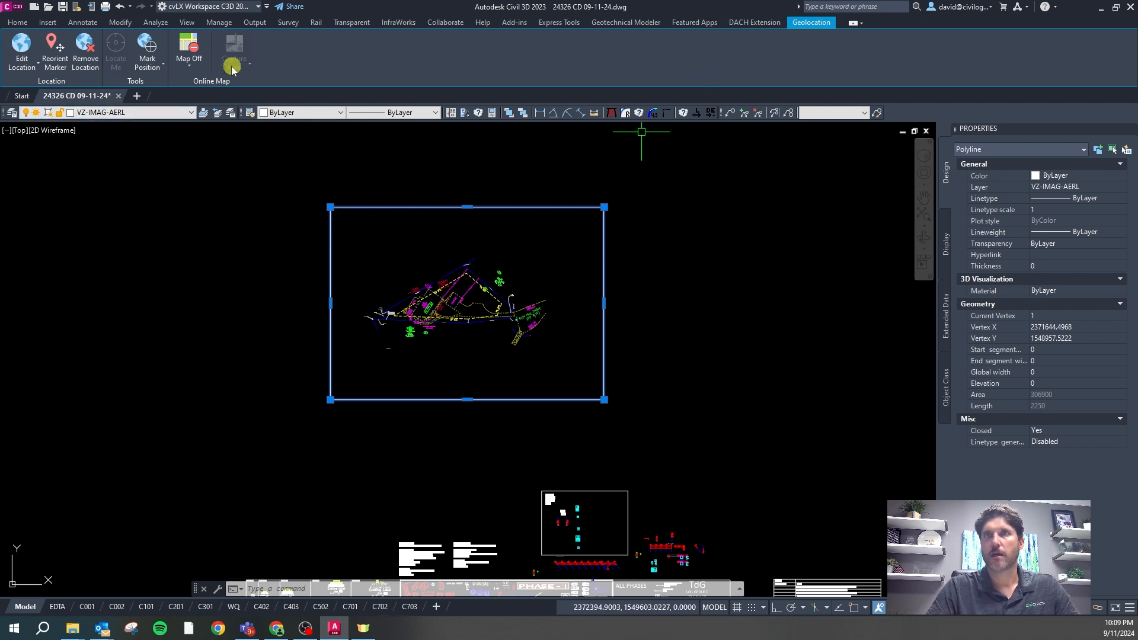
pyautogui.click(195, 67)
# Turn on the Map Aerial online imagery behind the drawing
pyautogui.click(200, 83)
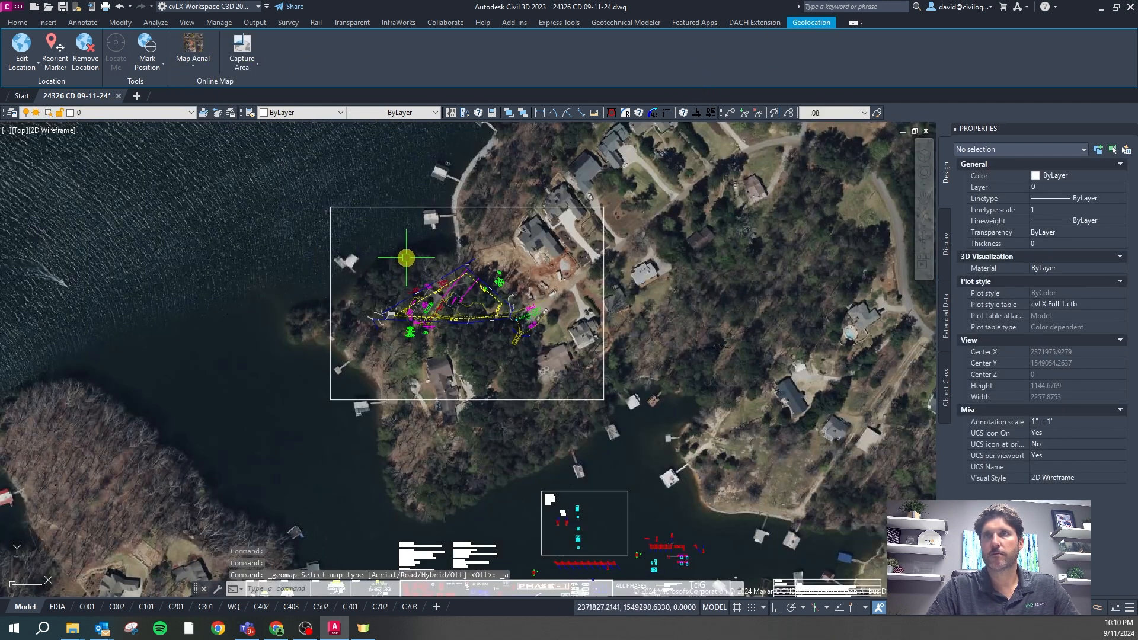
pyautogui.scroll(2, 480, 250)
pyautogui.press('Escape')
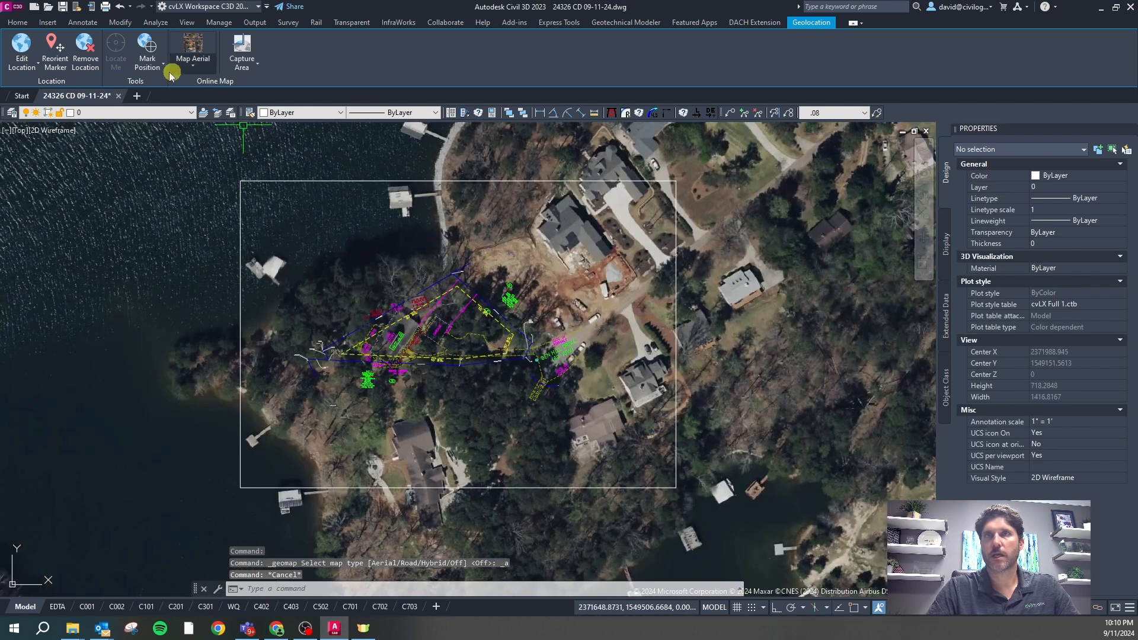
# Capture a map image between two corners around the site and select it
pyautogui.click(238, 67)
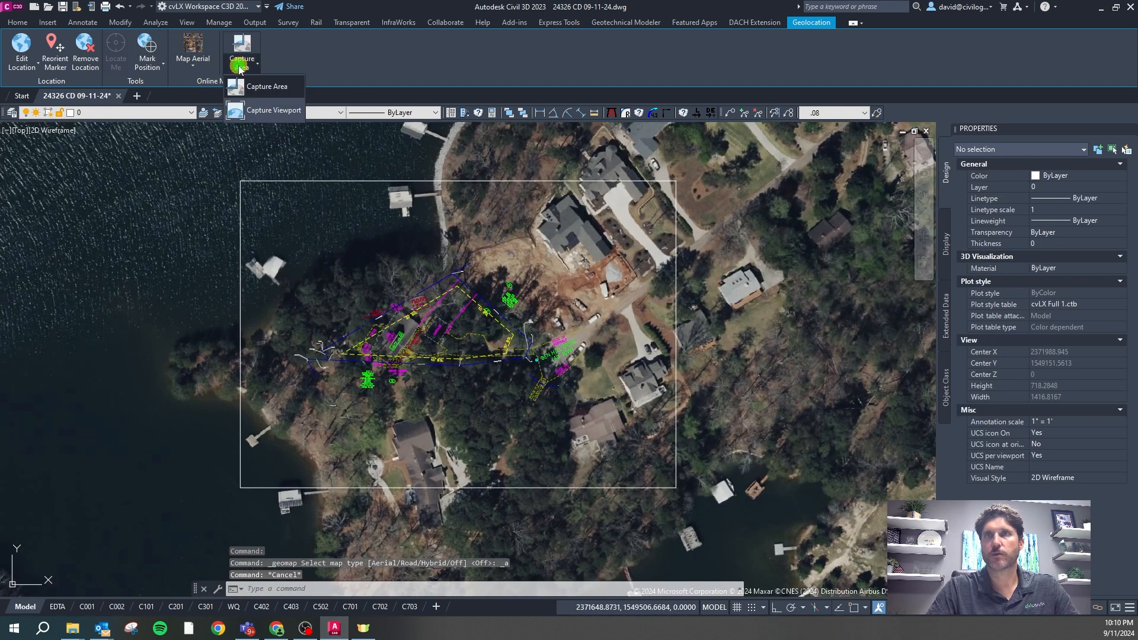
pyautogui.click(271, 88)
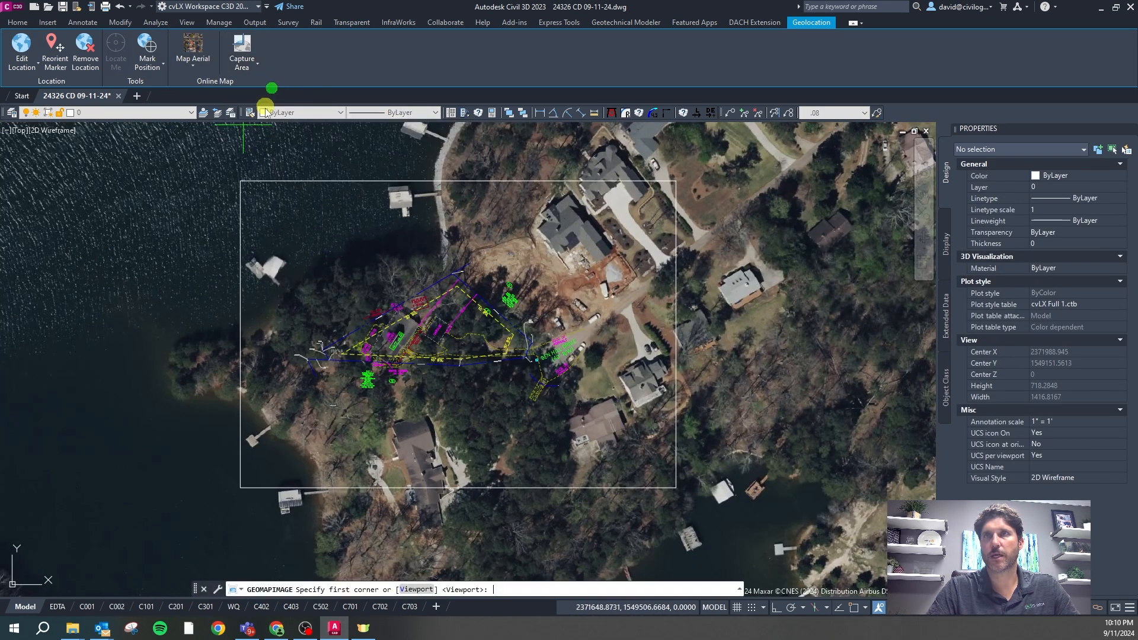
pyautogui.click(238, 178)
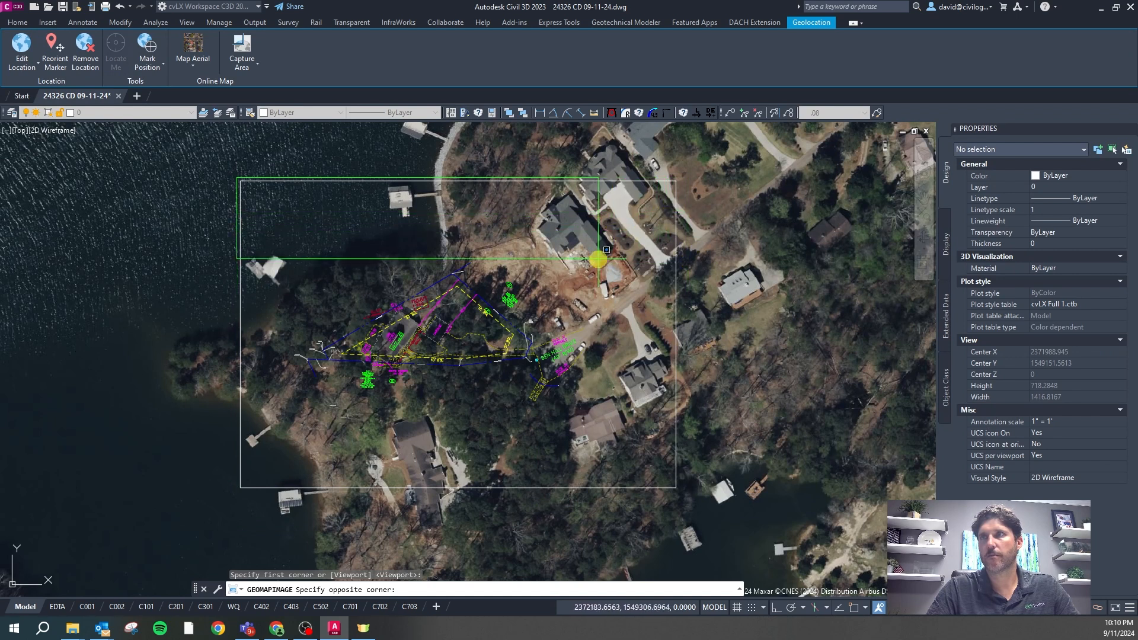
pyautogui.click(624, 503)
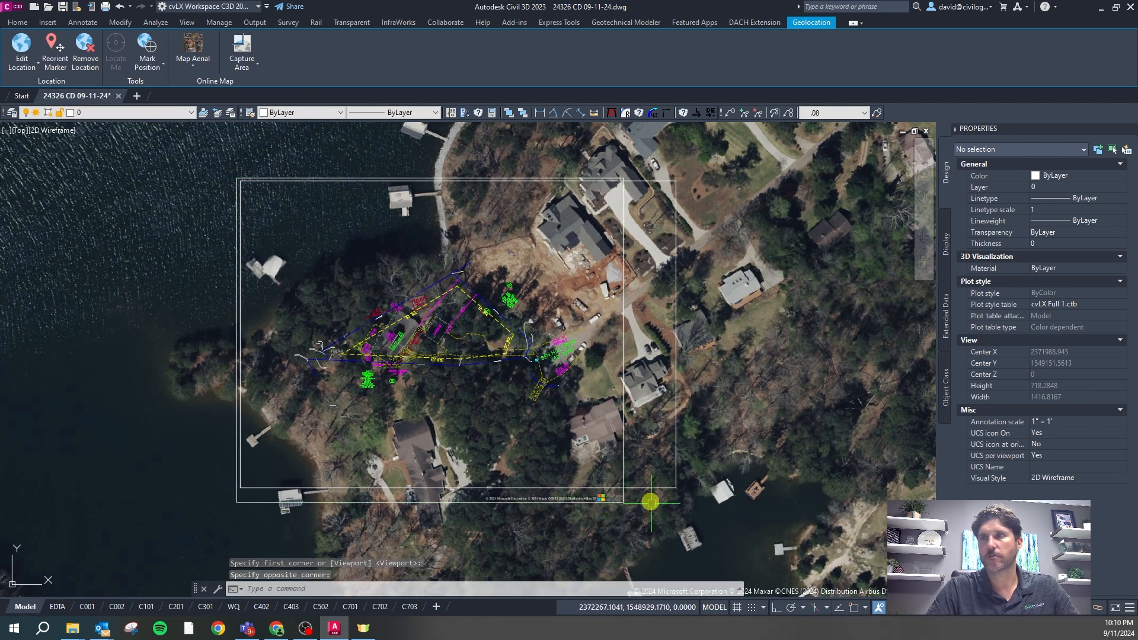
pyautogui.press('Escape')
pyautogui.click(621, 441)
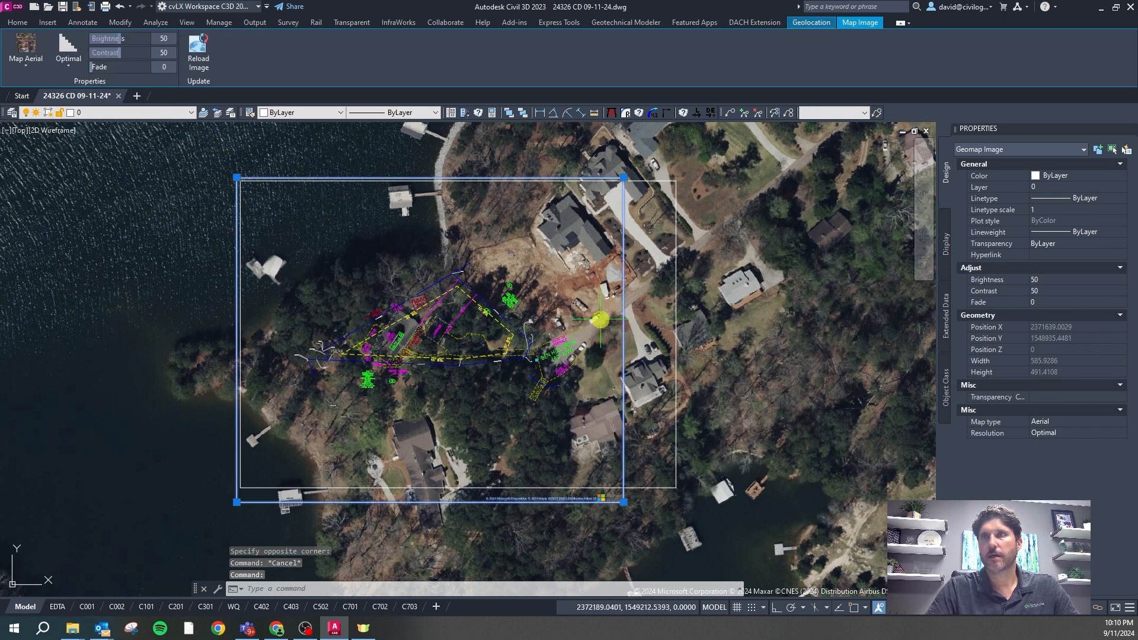
# Fade the captured aerial image to 63 and set its resolution to Very Fine
pyautogui.moveTo(145, 69); pyautogui.dragTo(154, 67)
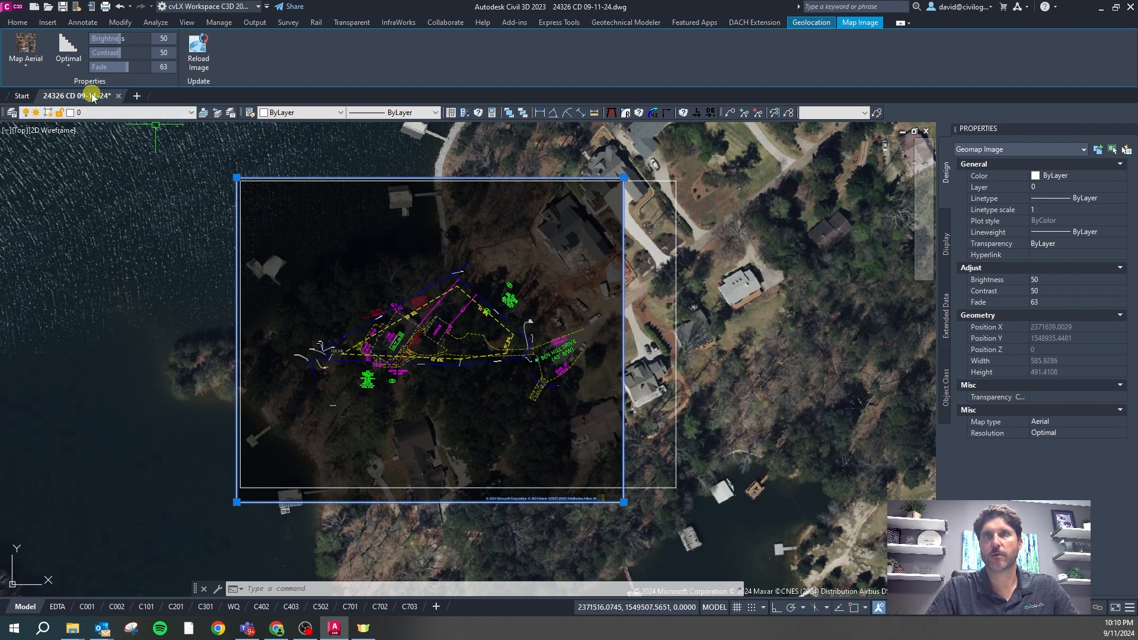
pyautogui.click(69, 62)
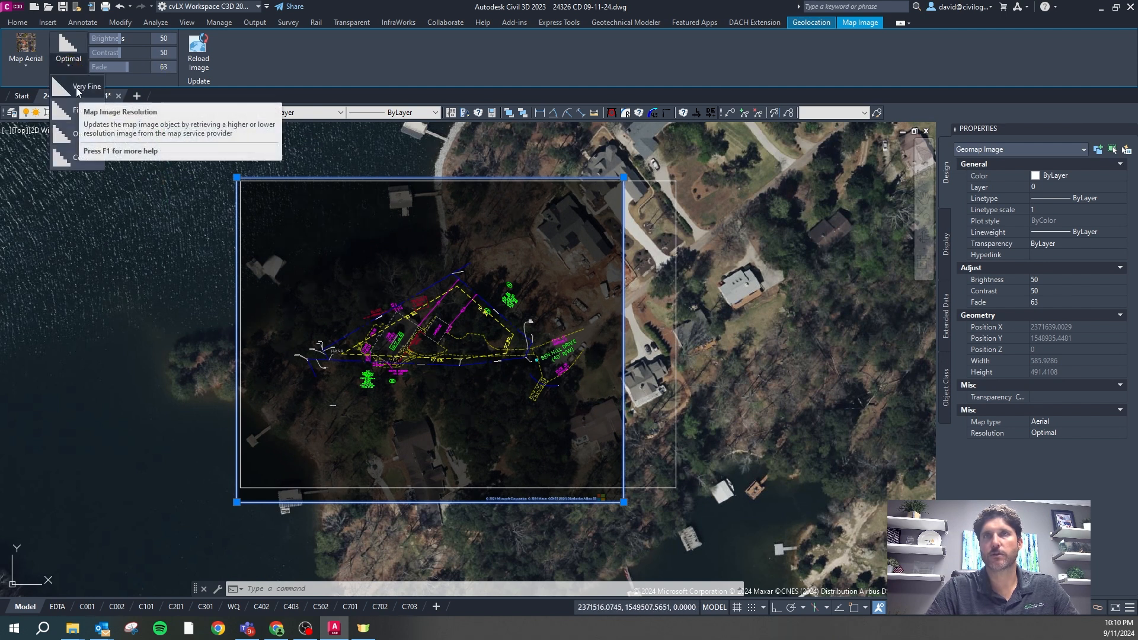
pyautogui.click(77, 87)
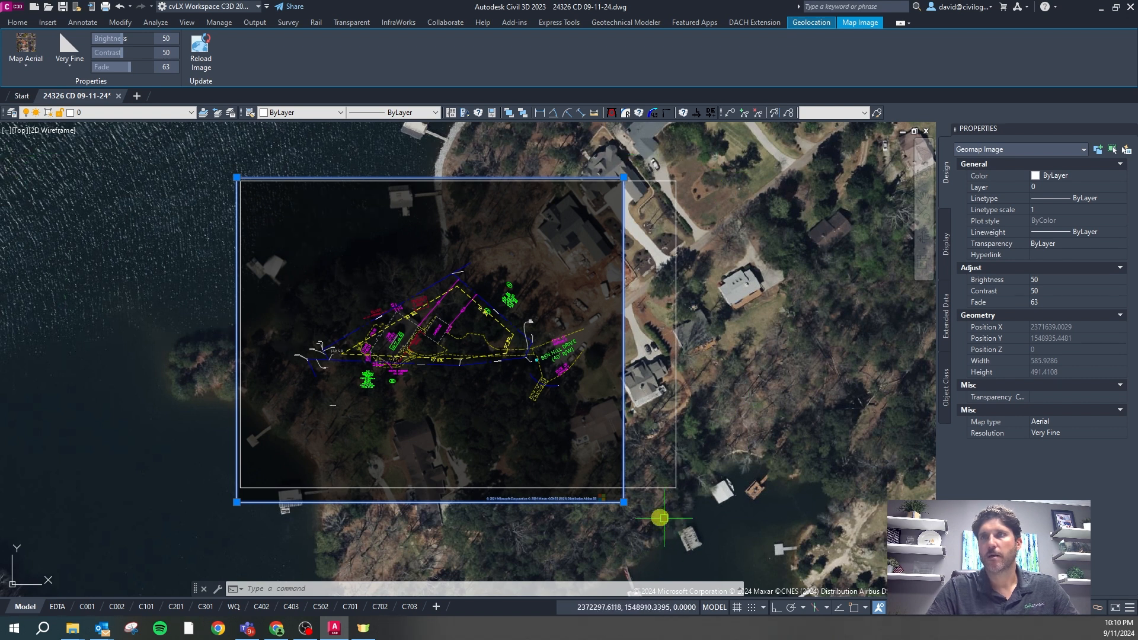
# Select the map image, then the capture-area boundary rectangle to show its properties
pyautogui.press('Escape')
pyautogui.click(623, 455)
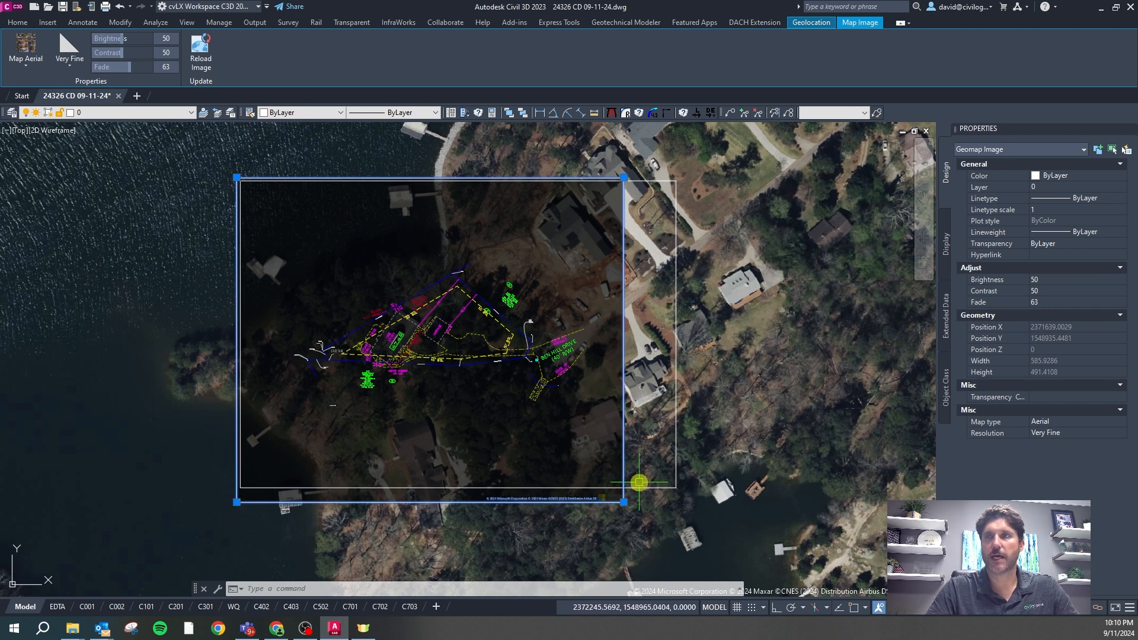
pyautogui.press('Escape')
pyautogui.click(652, 488)
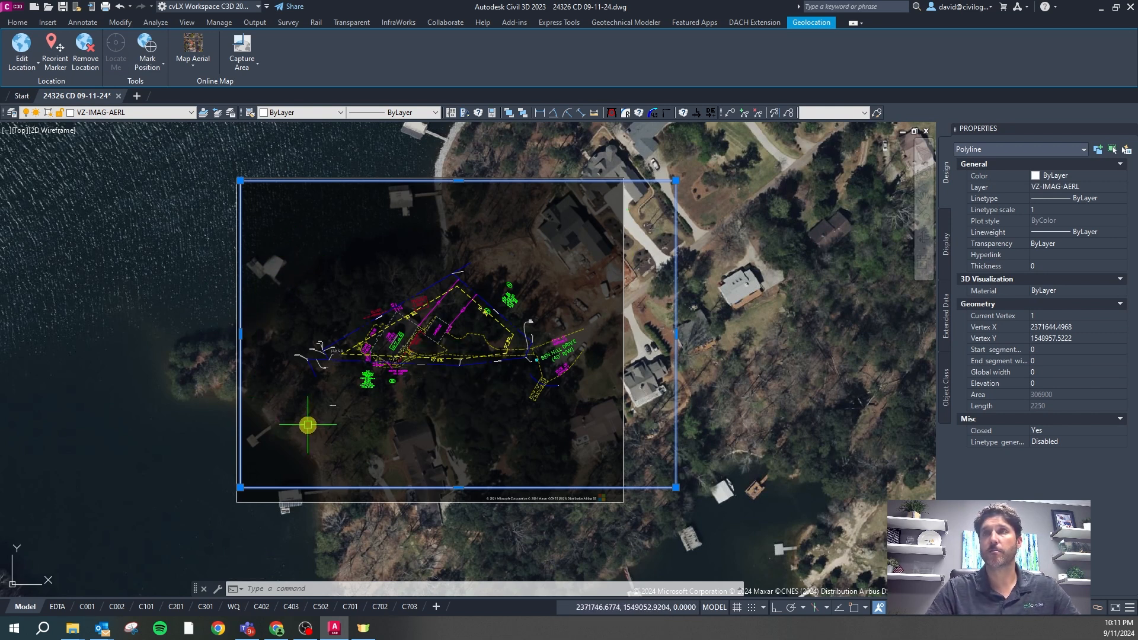
# On the C201 layout, run CSVP to restore the SITE layer state
pyautogui.scroll(-4, 408, 268)
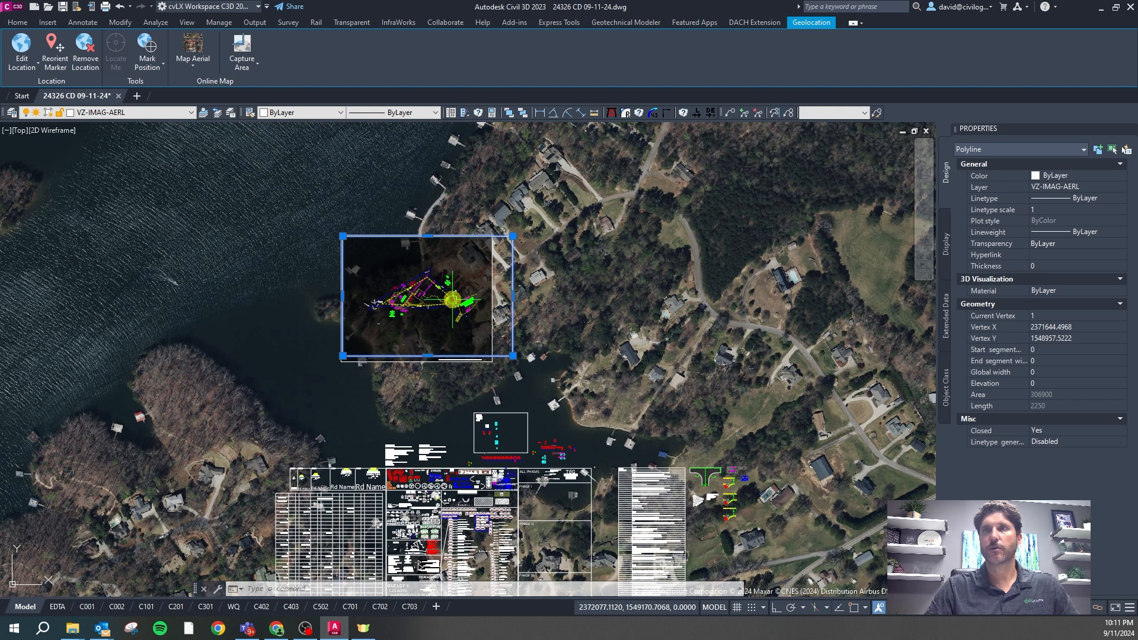
pyautogui.scroll(2, 457, 304)
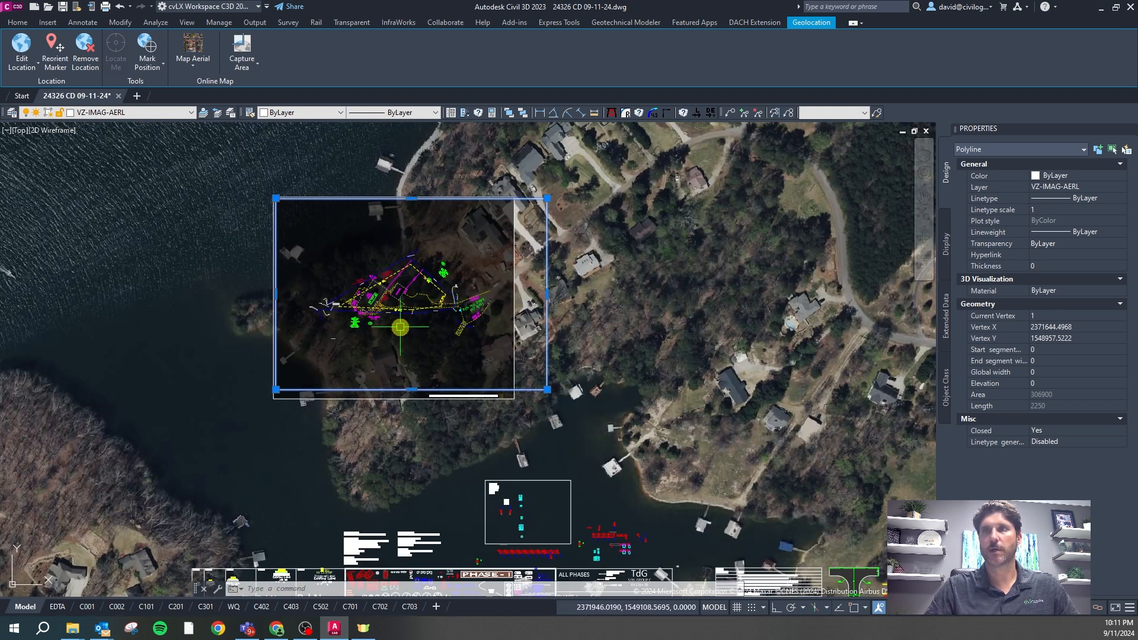
pyautogui.scroll(2, 389, 339)
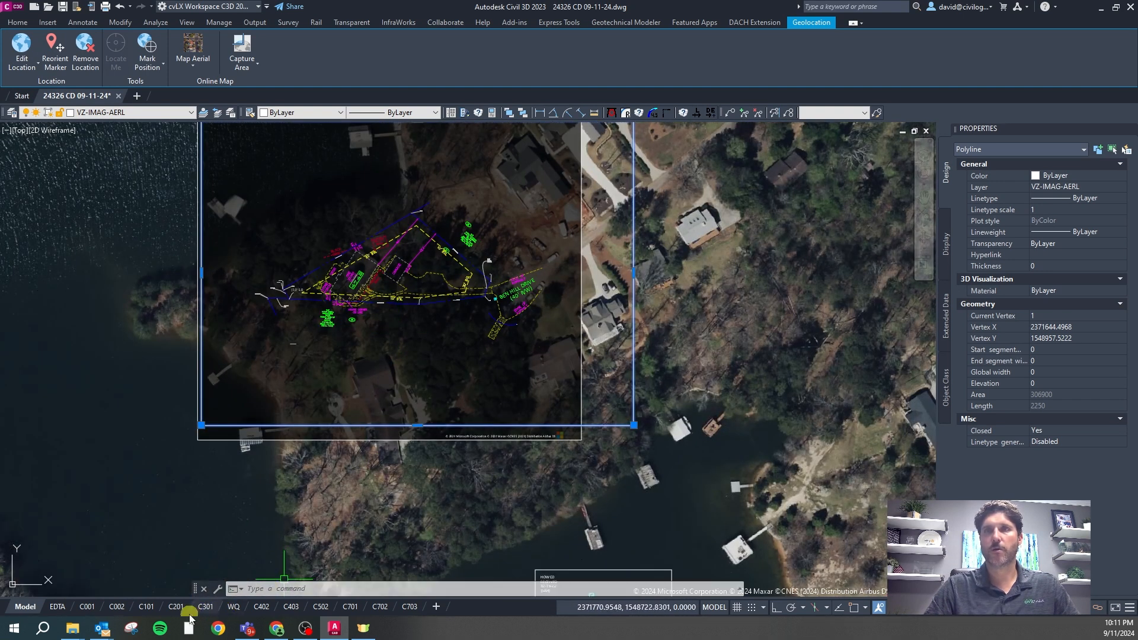
pyautogui.moveTo(175, 610)
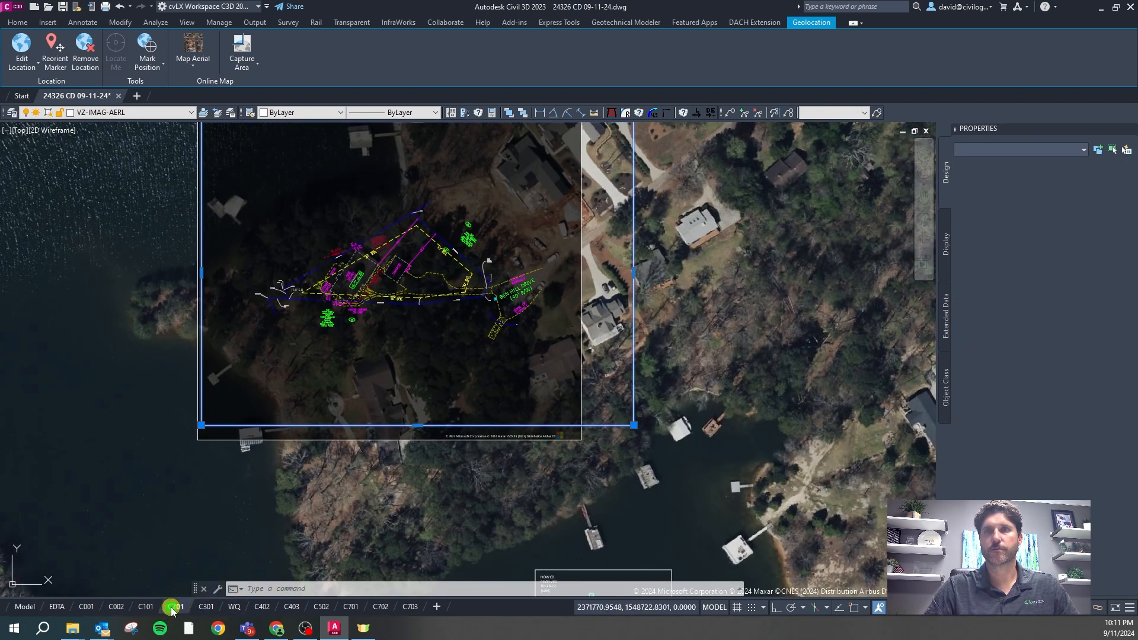
pyautogui.click(173, 607)
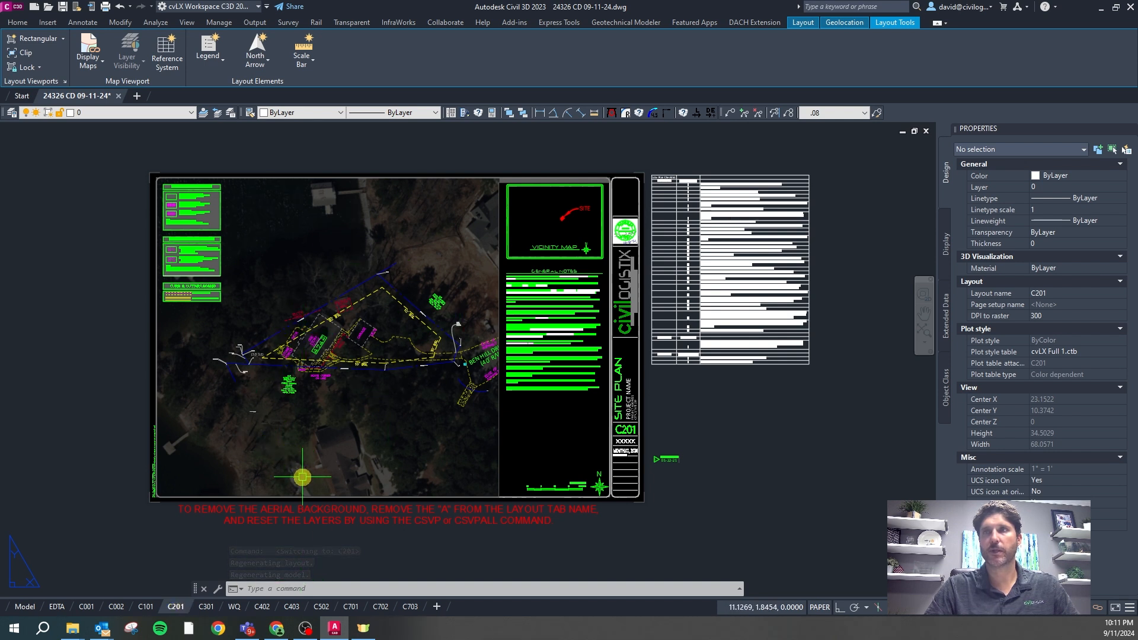
pyautogui.press('Escape')
pyautogui.write('cSVP')
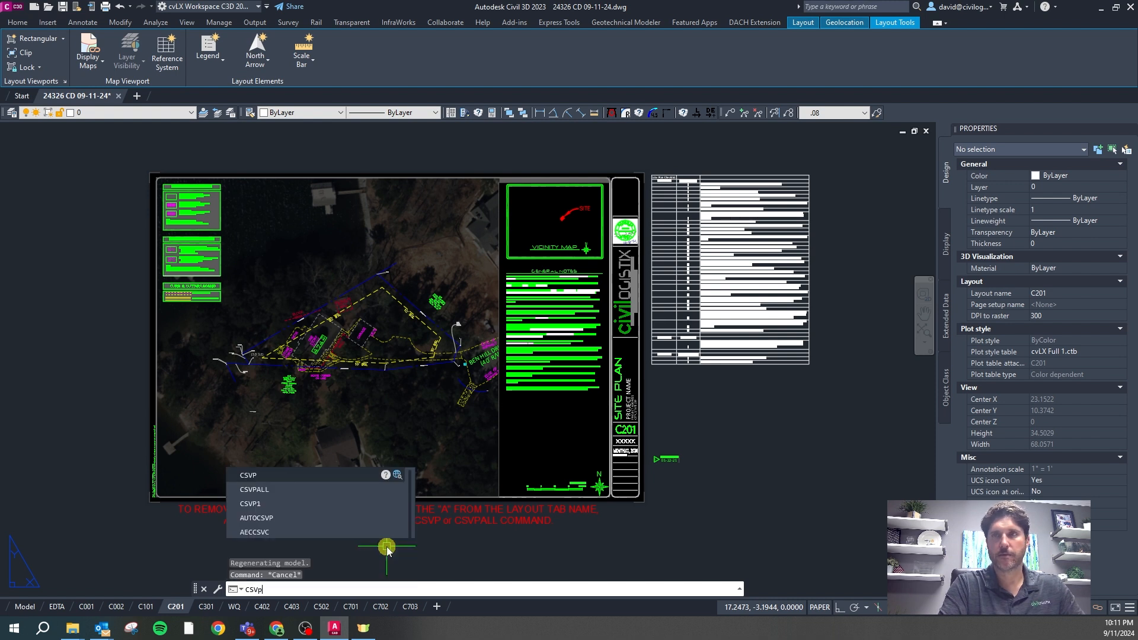
pyautogui.press('Return')
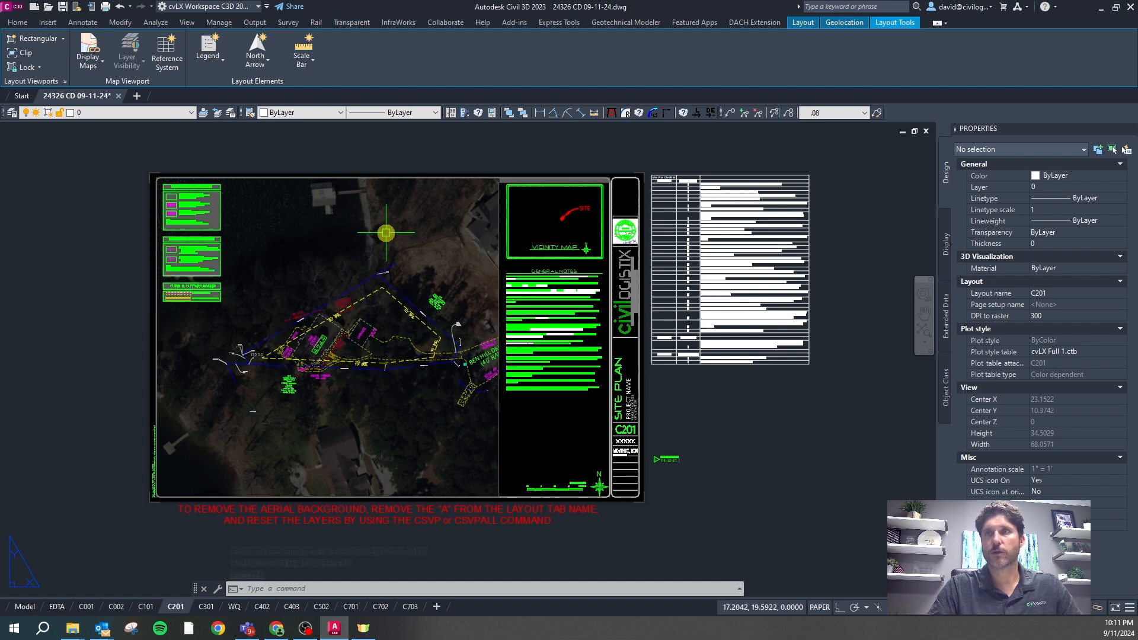
# In Model, run CG on the aerial map image, using the capture boundary as source
pyautogui.click(25, 607)
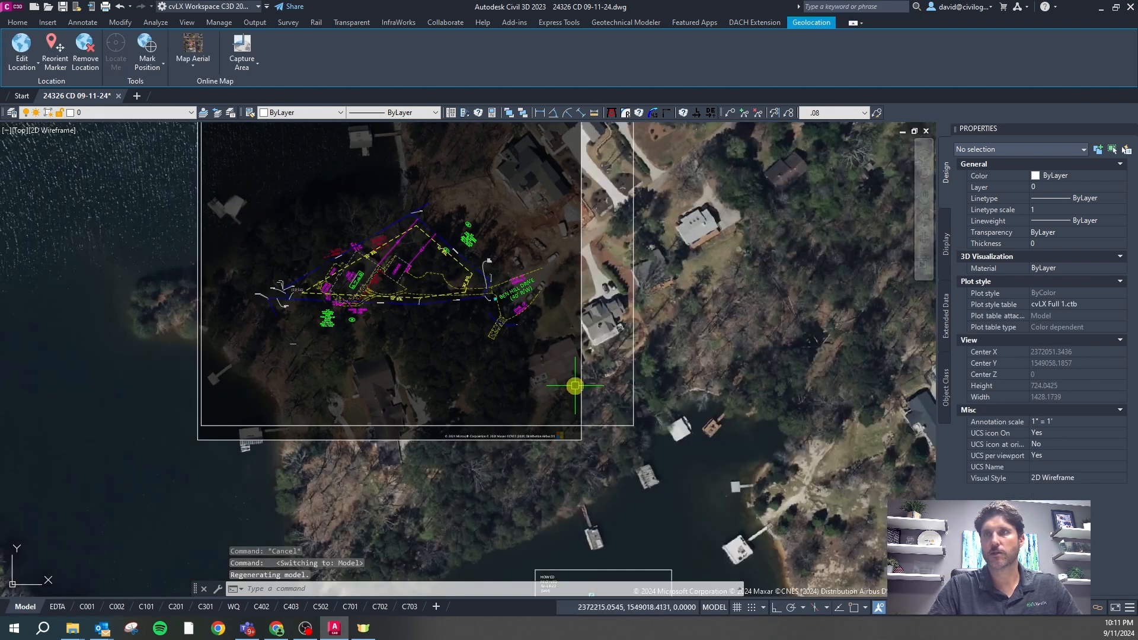
pyautogui.click(581, 382)
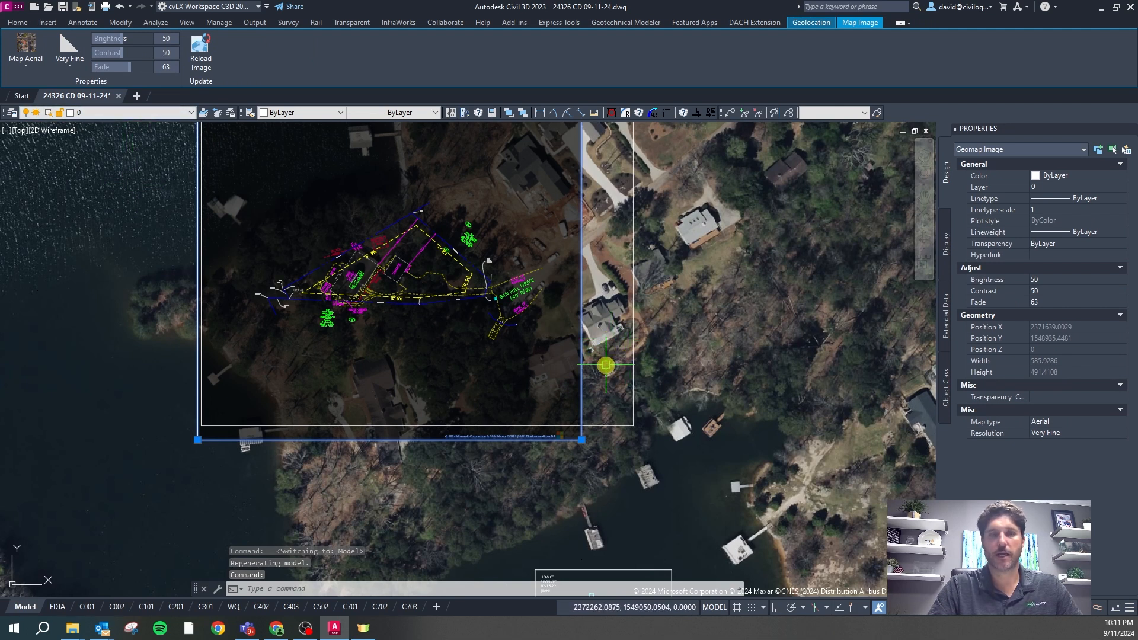
pyautogui.write('CG')
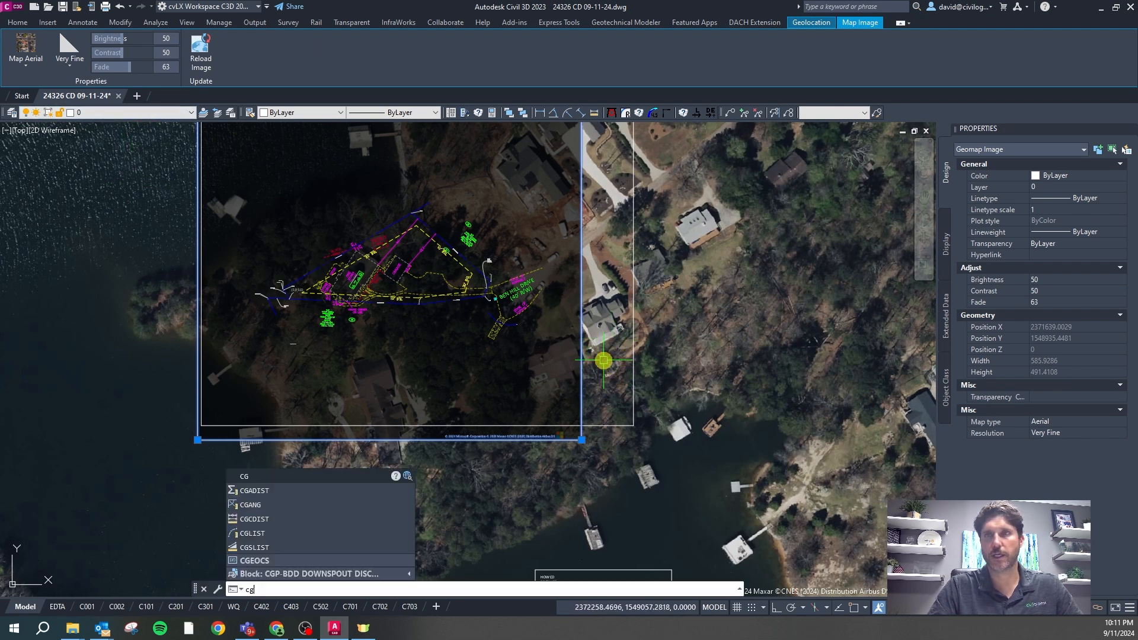
pyautogui.press('Return')
pyautogui.click(631, 358)
pyautogui.rightClick(634, 357)
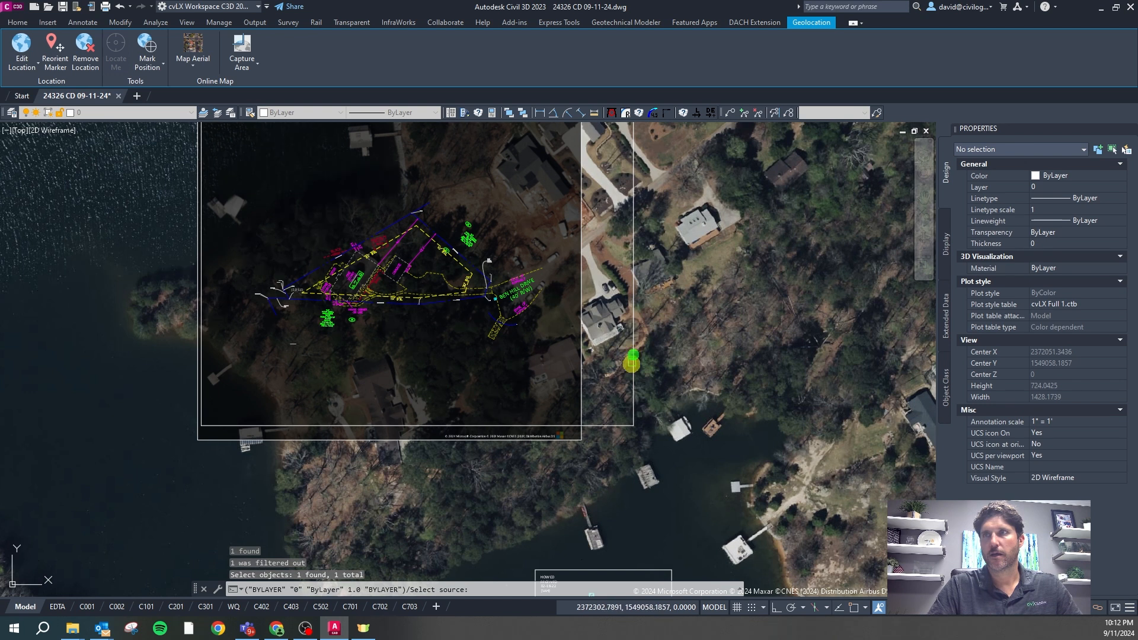
pyautogui.press('Escape')
pyautogui.click(582, 363)
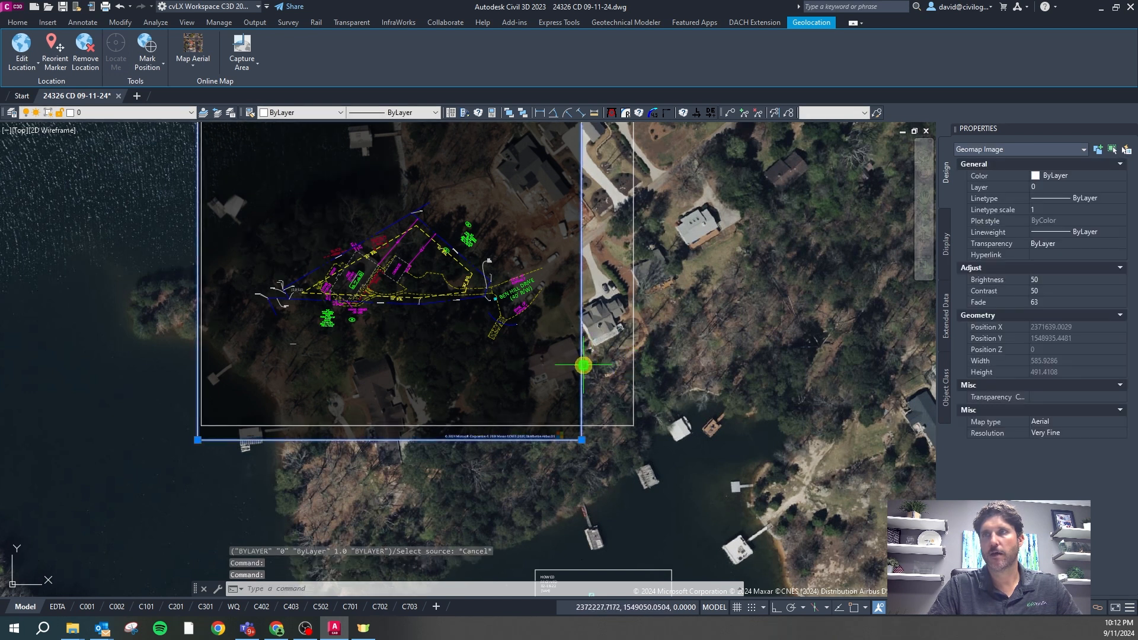
pyautogui.write('cg')
pyautogui.press('Return')
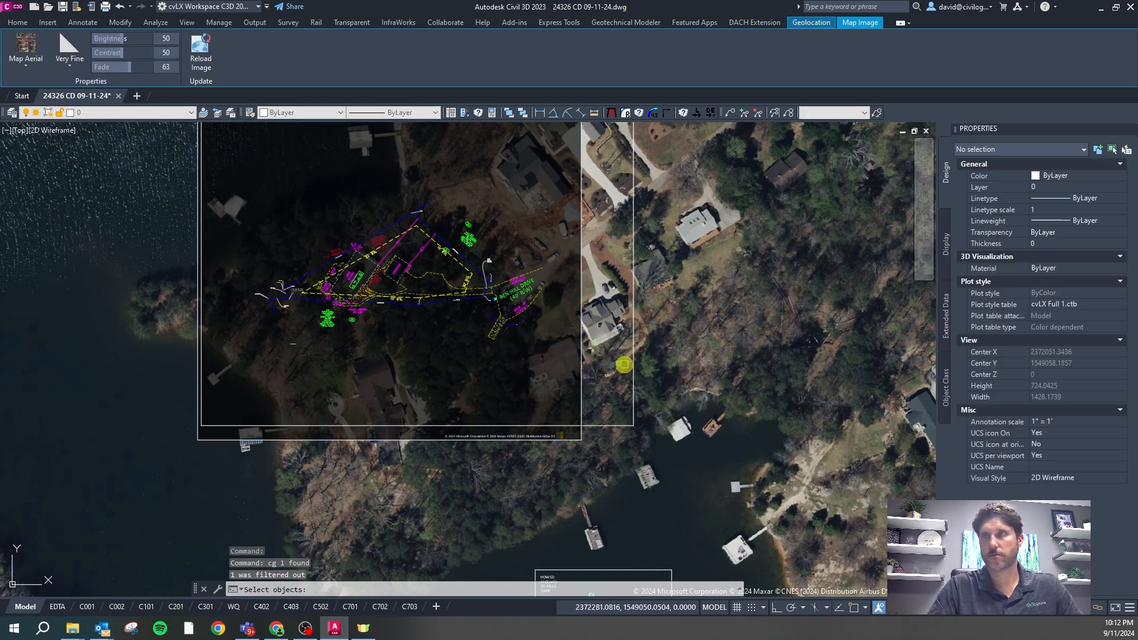
pyautogui.click(632, 361)
pyautogui.rightClick(629, 363)
pyautogui.click(633, 363)
pyautogui.click(581, 378)
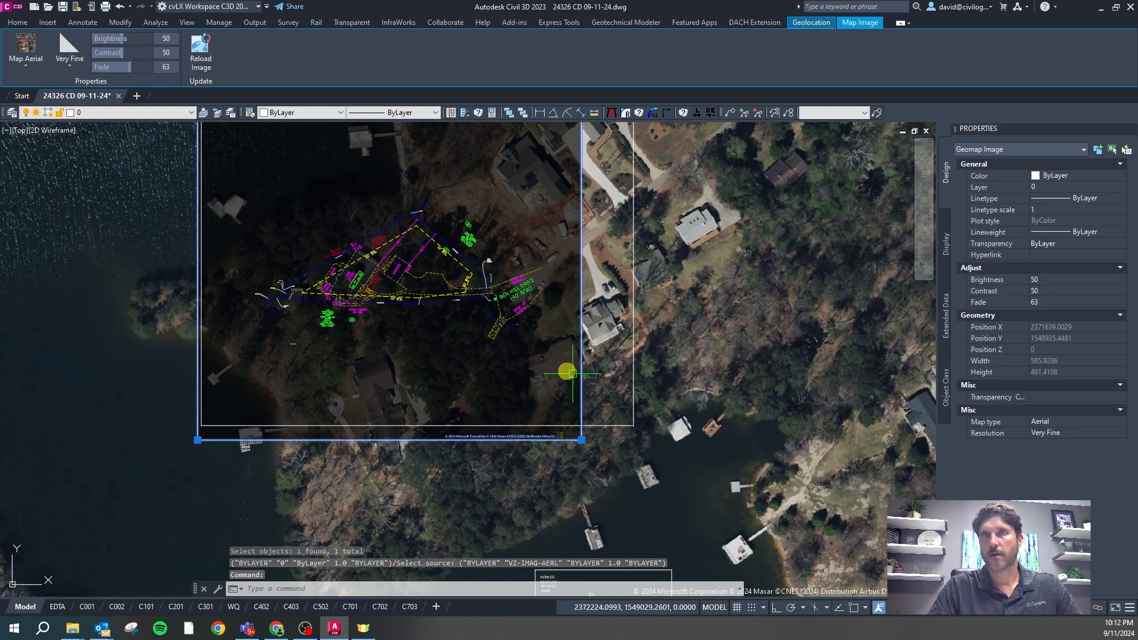
pyautogui.press('Escape')
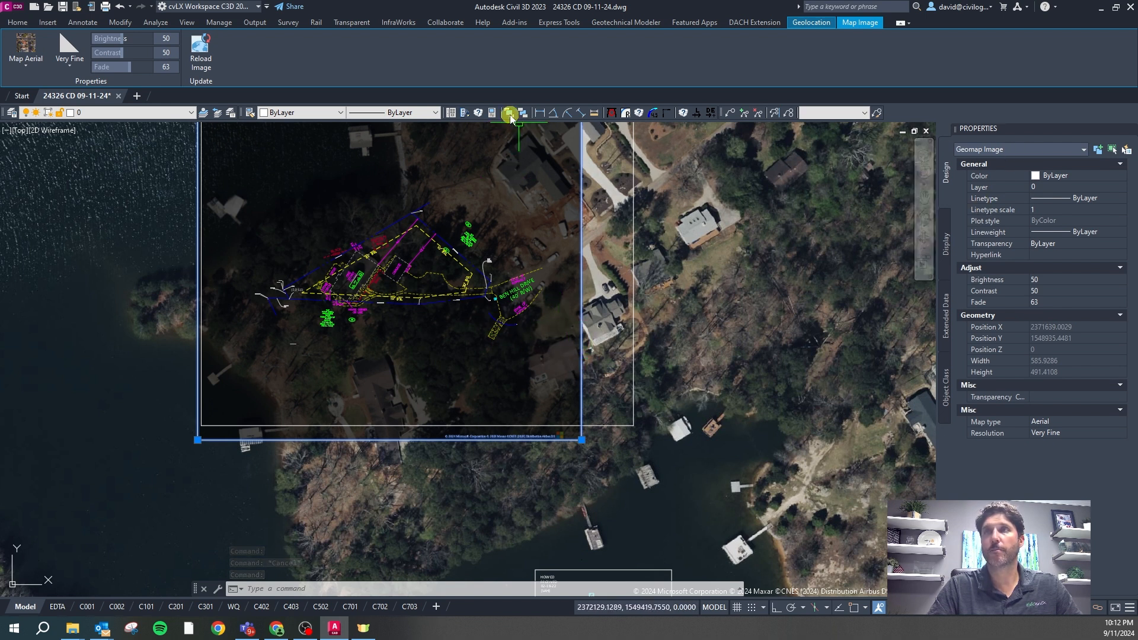
# Put the aerial map image on layer VZ-IMAG-AERL and return to the C201 sheet
pyautogui.click(589, 279)
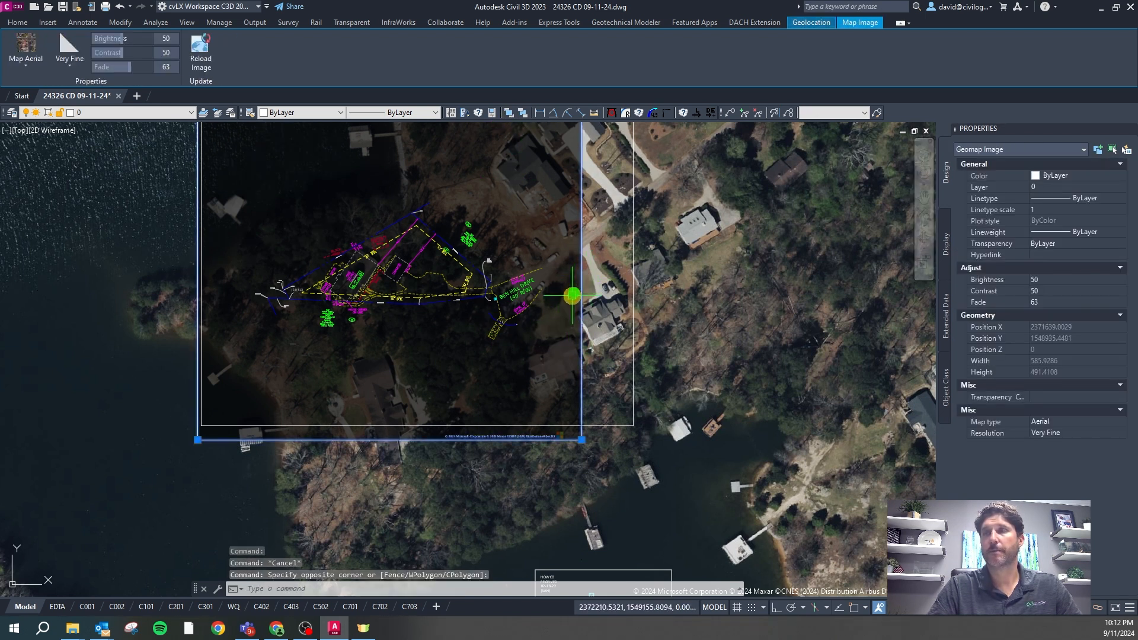
pyautogui.click(166, 112)
pyautogui.scroll(-1, 191, 196)
pyautogui.scroll(-3, 119, 350)
pyautogui.click(118, 352)
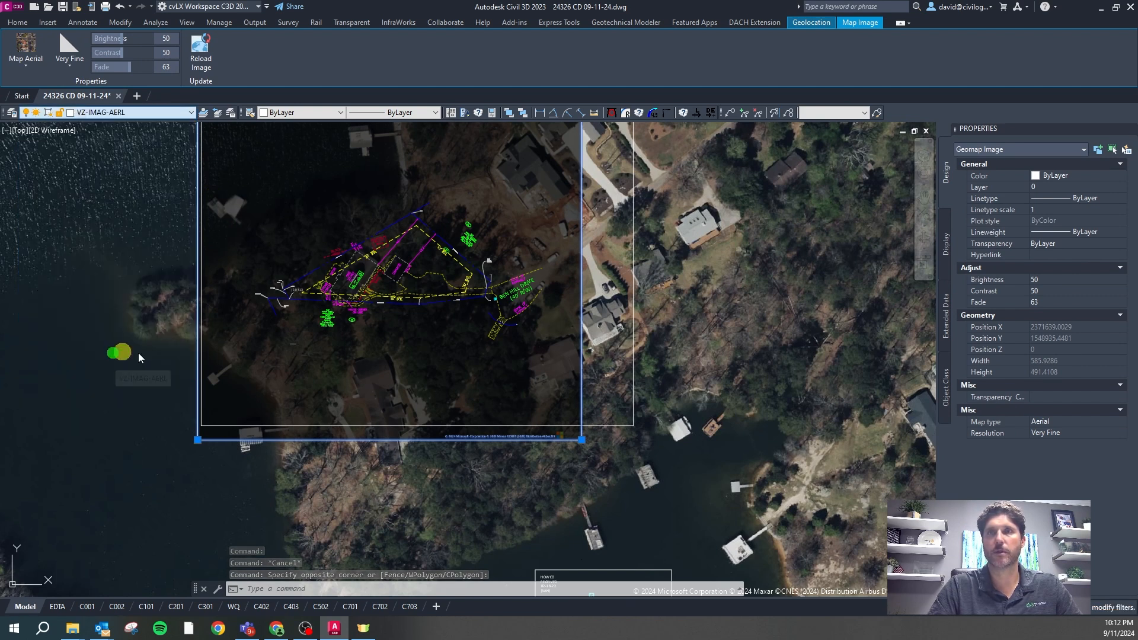
pyautogui.press('Escape')
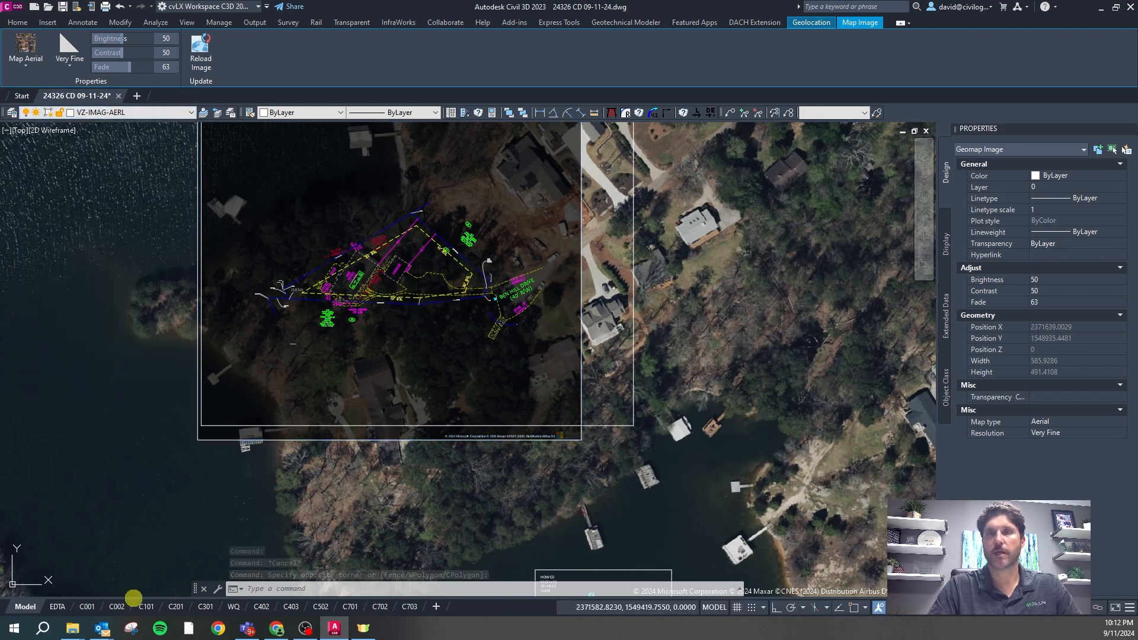
pyautogui.click(175, 606)
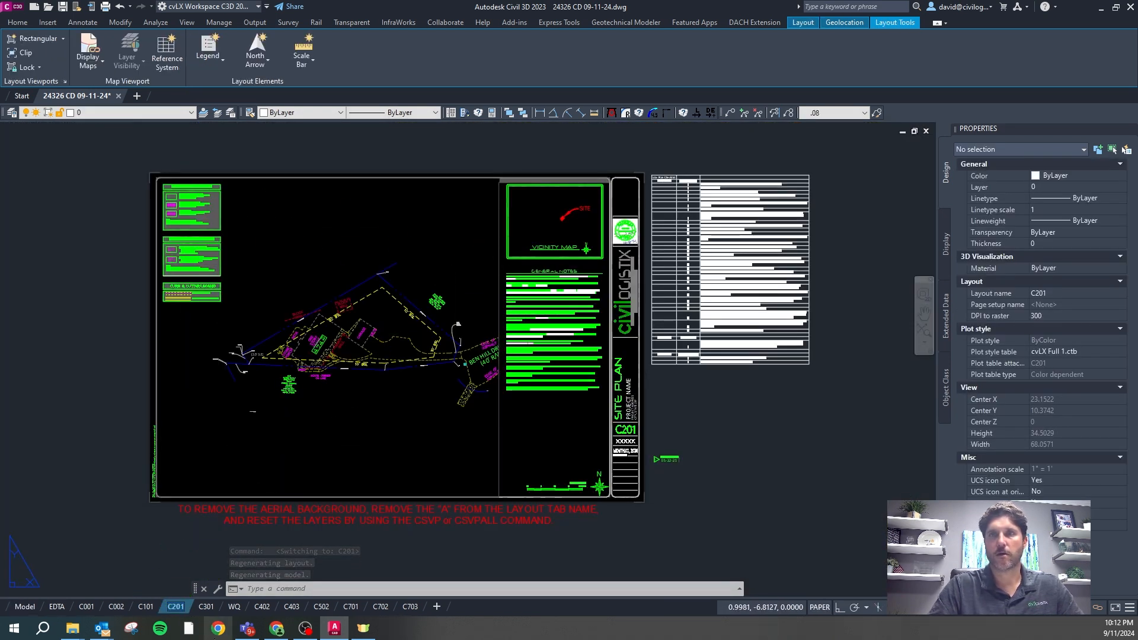
# Type CP3 as the new name for the C201 layout tab
pyautogui.write('CP')
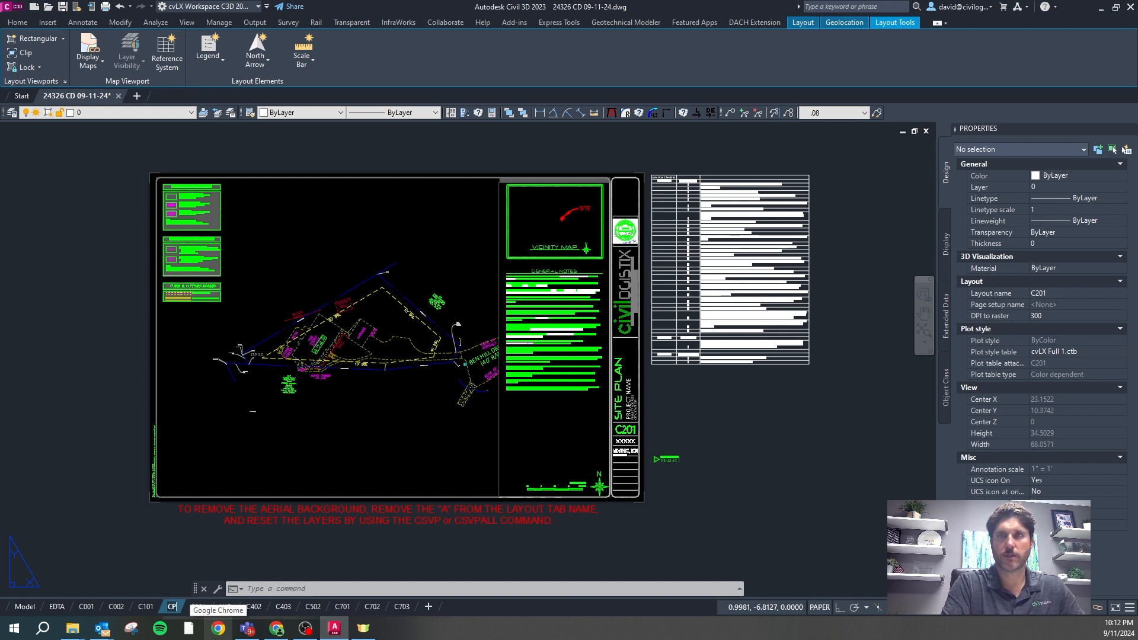
pyautogui.write('3')
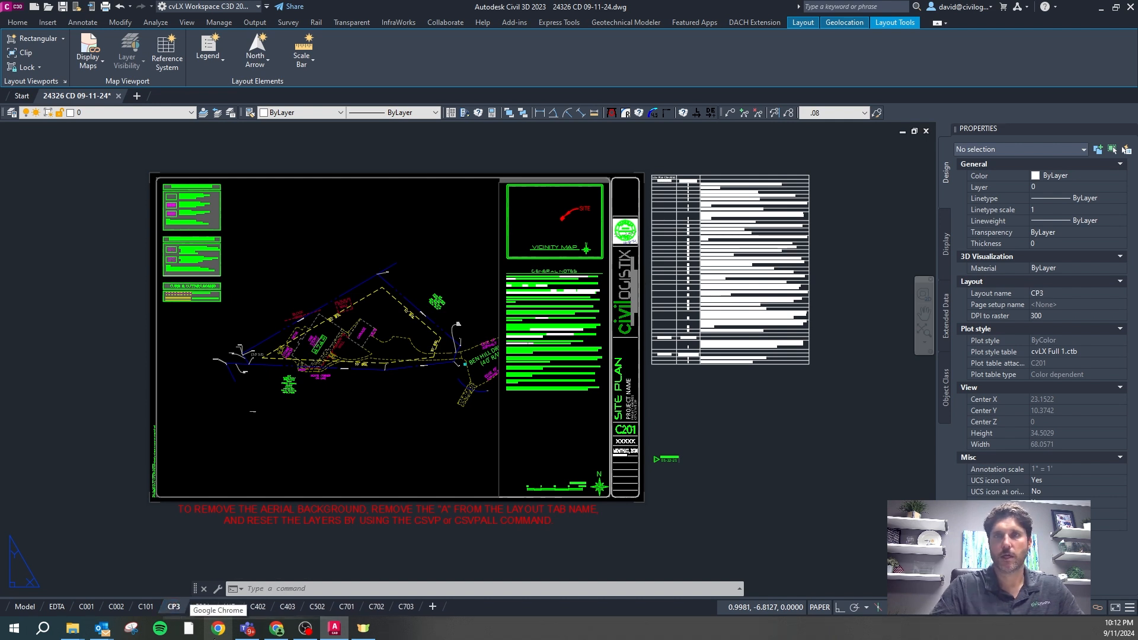
# Commit the CP3 name and run CSVP to restore the PSITE layers with the aerial
pyautogui.click(382, 543)
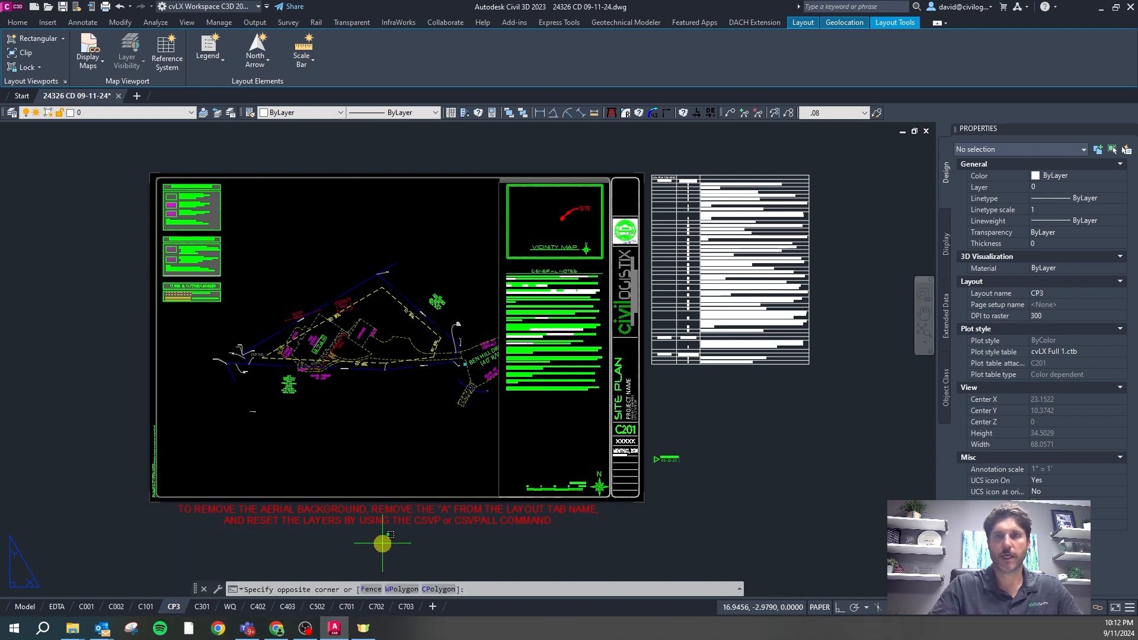
pyautogui.press('Escape')
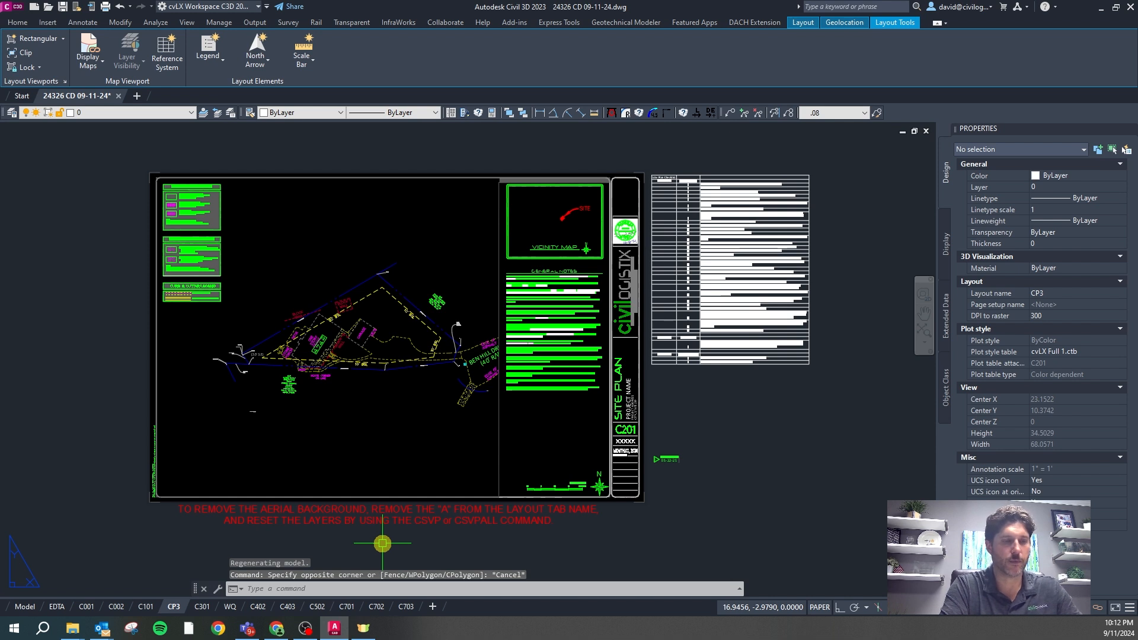
pyautogui.write('c')
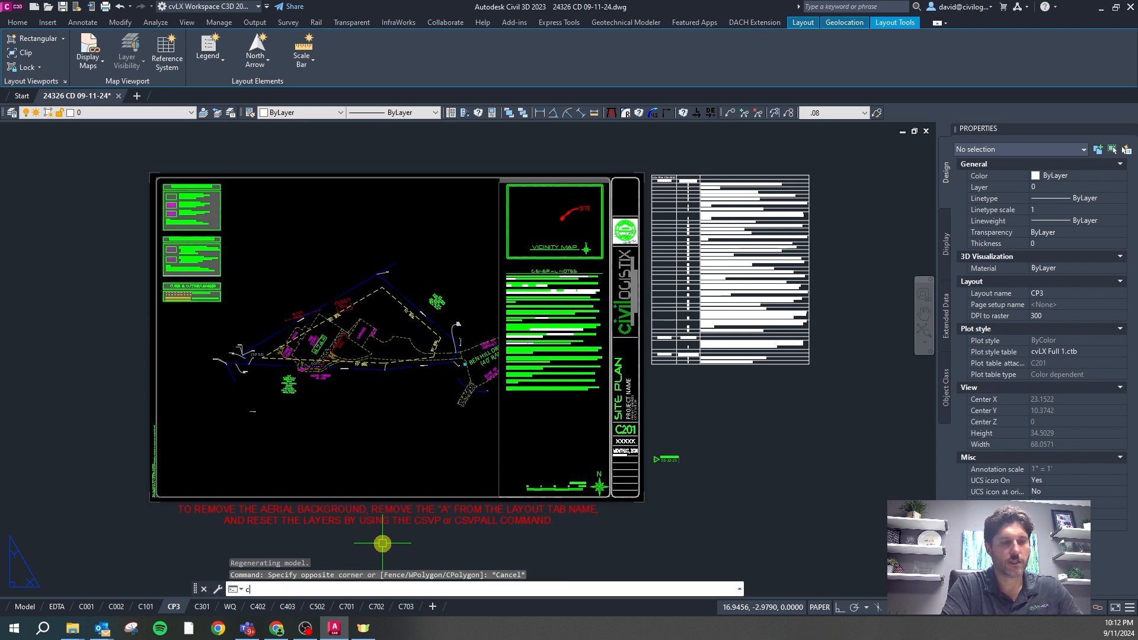
pyautogui.write('svp')
pyautogui.press('Return')
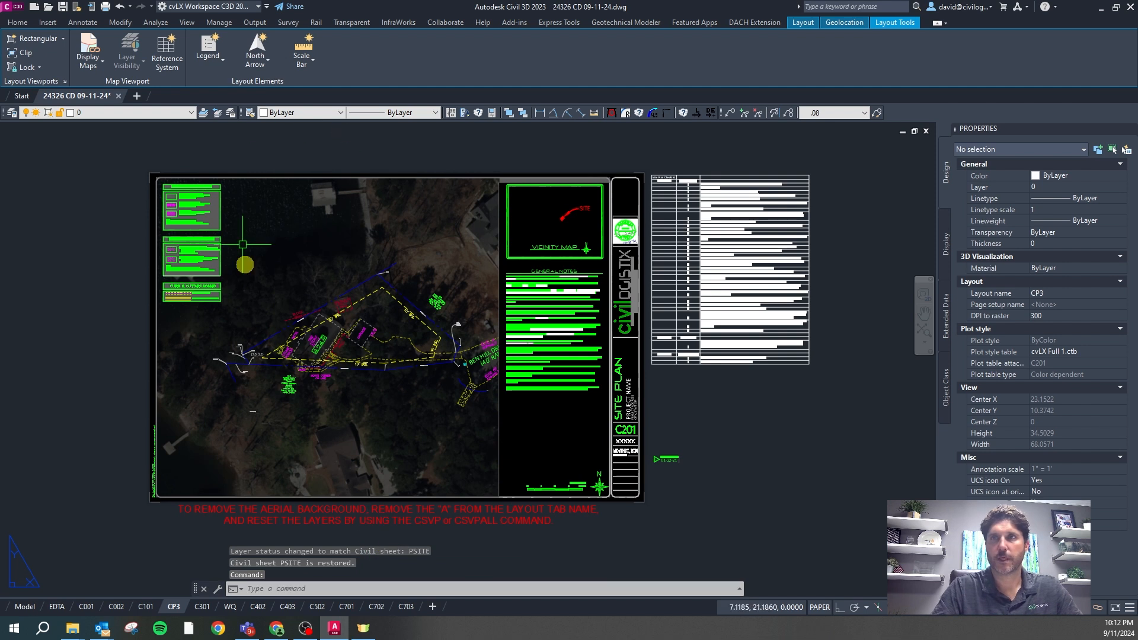
# Rename the sheet tab back to C201
pyautogui.doubleClick(175, 613)
pyautogui.press('Right')
pyautogui.press('Left')
pyautogui.press('BackSpace')
pyautogui.write('201')
pyautogui.press('Delete')
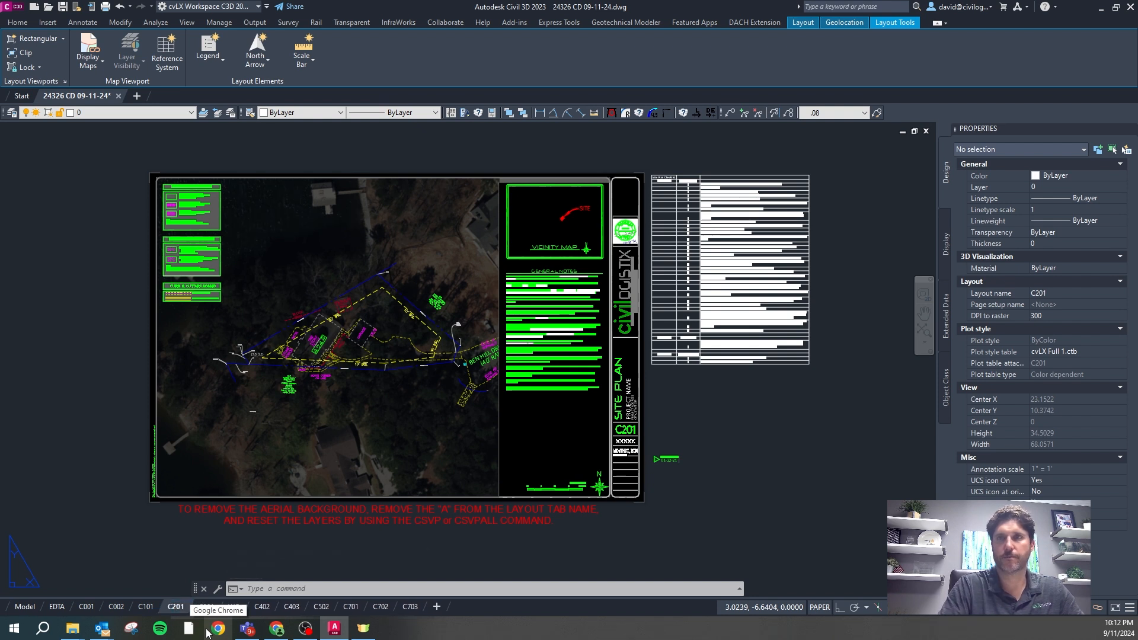
# Move through the C402 and WQ sheets to the C301 sheet
pyautogui.click(263, 607)
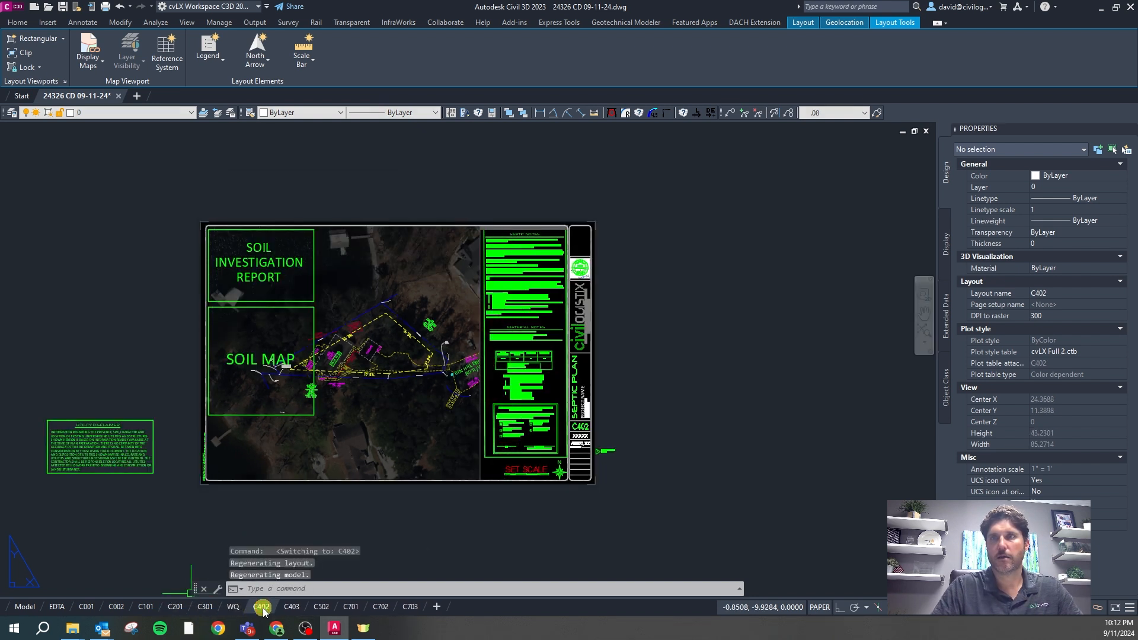
pyautogui.click(236, 608)
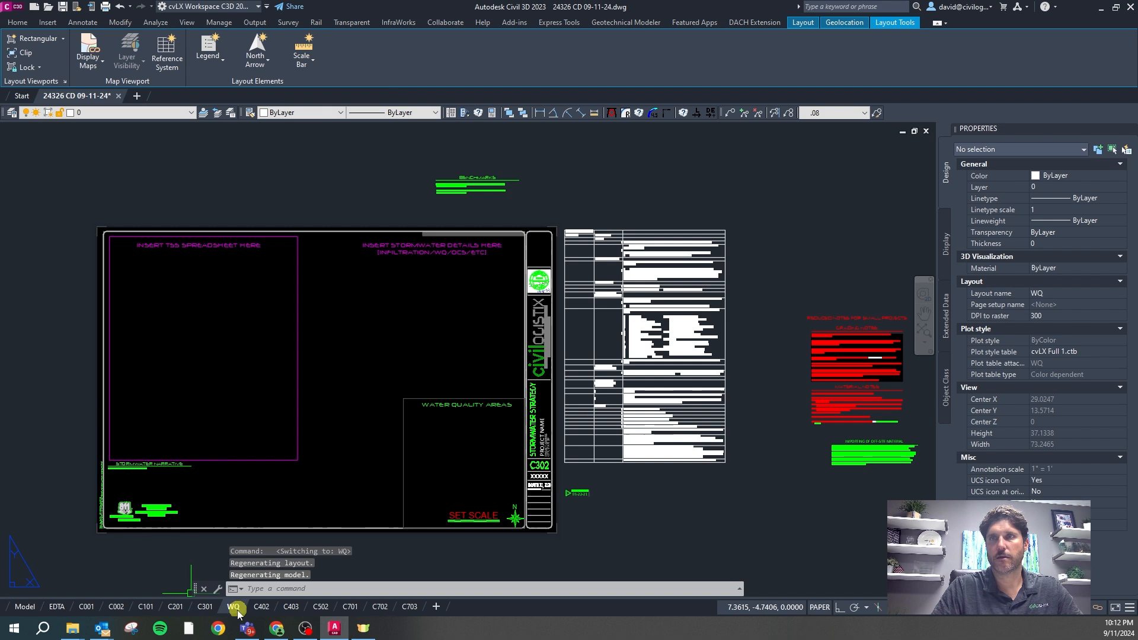
pyautogui.click(207, 608)
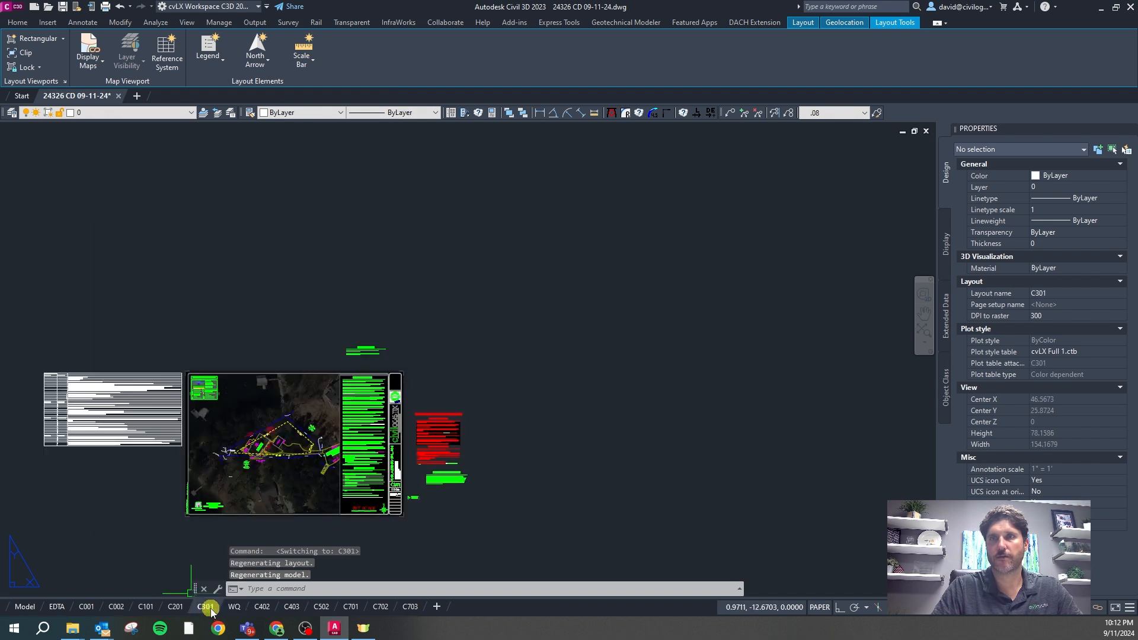
# Run CSVPALL to reset every sheet's viewports and layer states, then review the command history
pyautogui.write('cs')
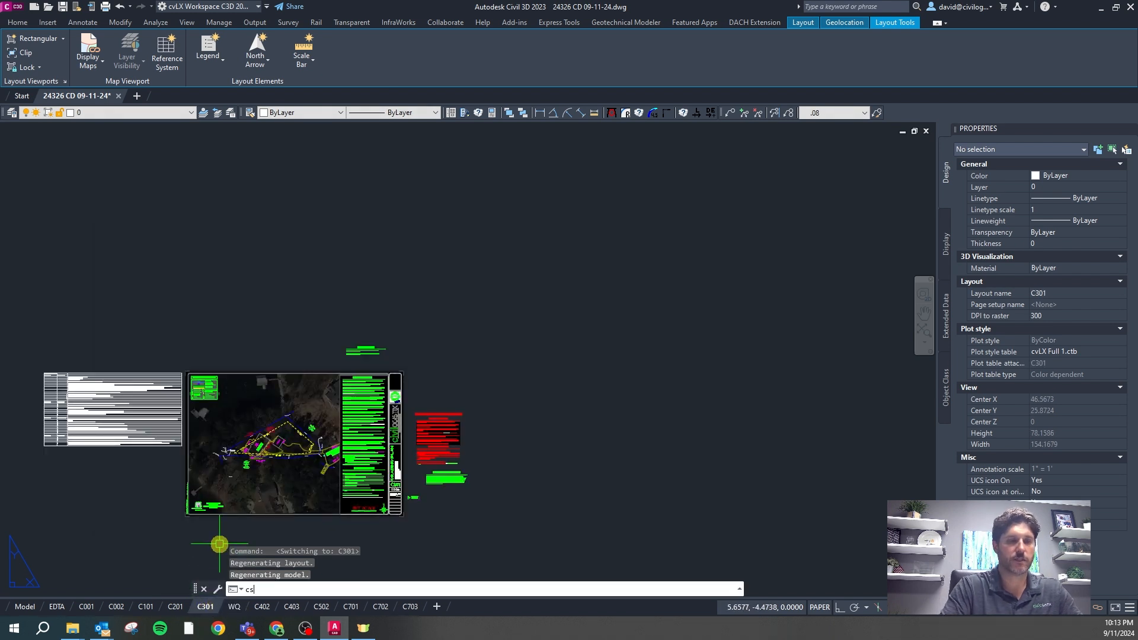
pyautogui.write('vpall')
pyautogui.press('Return')
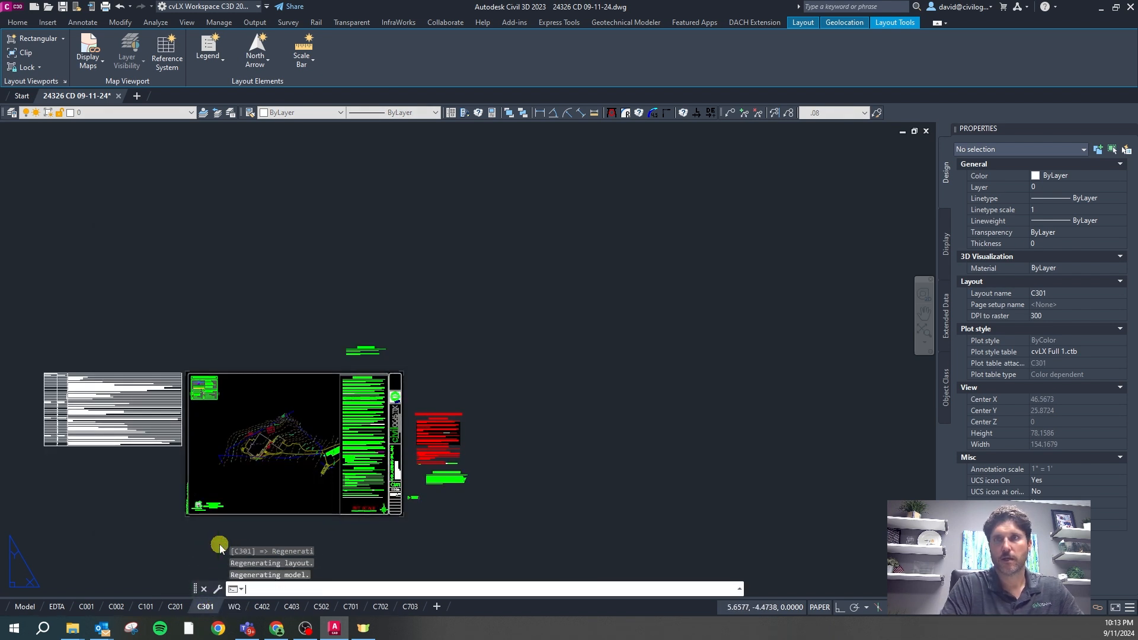
pyautogui.press('F2')
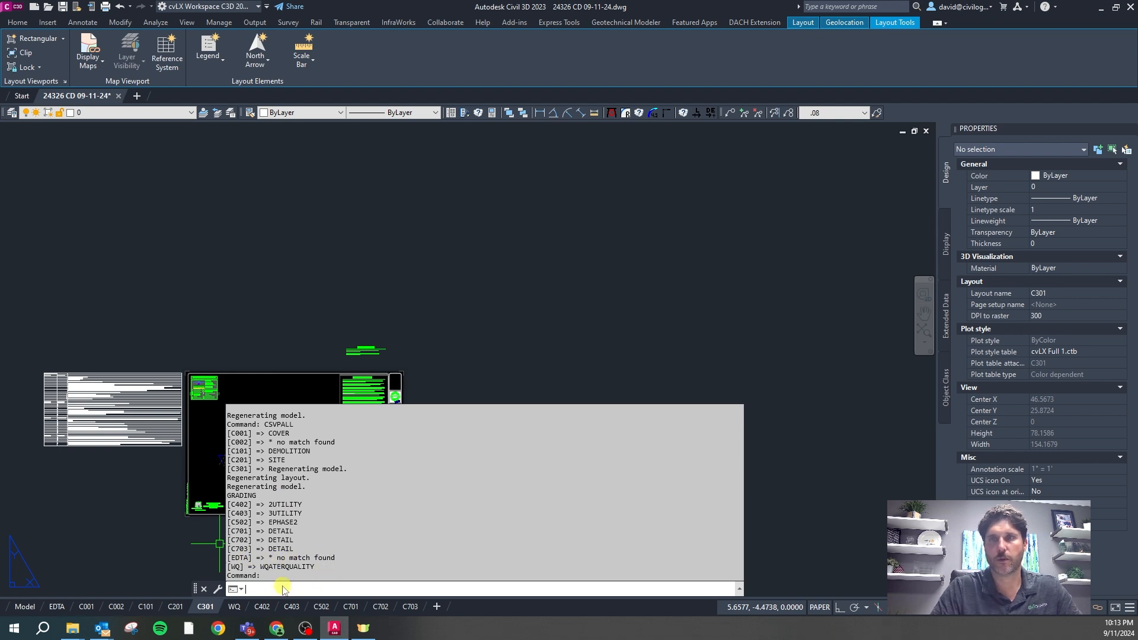
pyautogui.press('Escape')
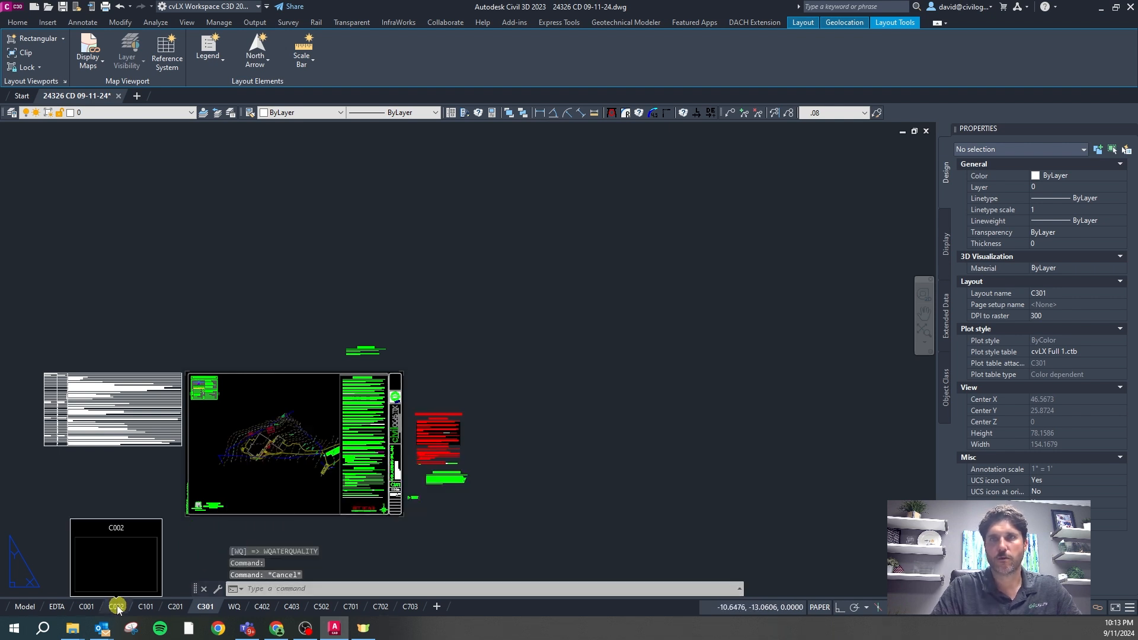
# Review the reset C001 cover, C002 and C101 demolition plan sheets
pyautogui.click(88, 607)
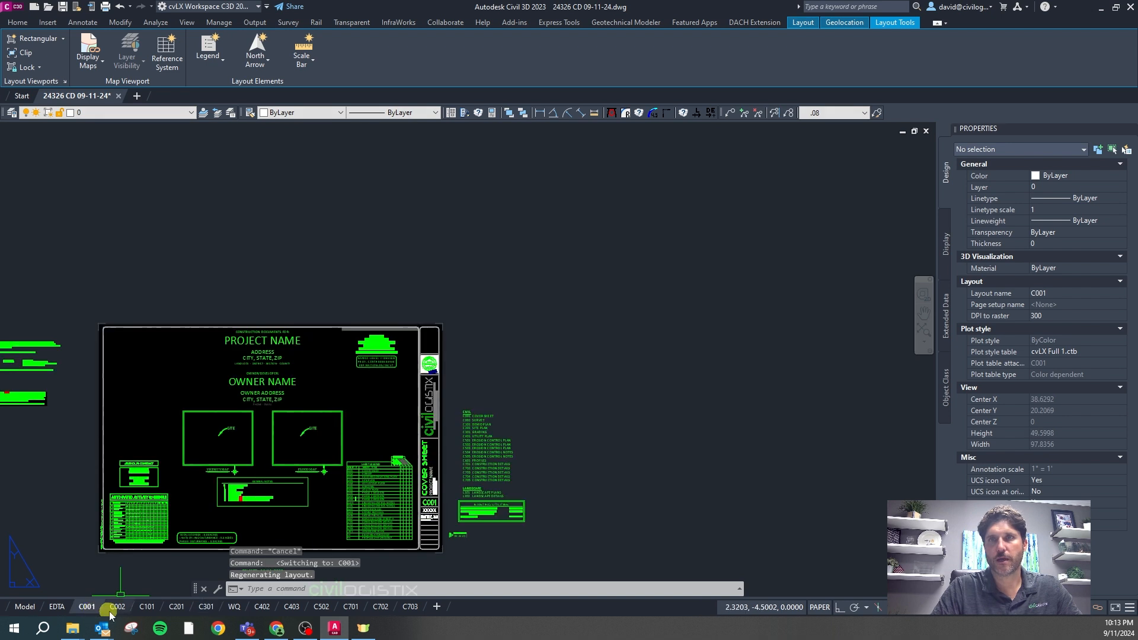
pyautogui.click(117, 608)
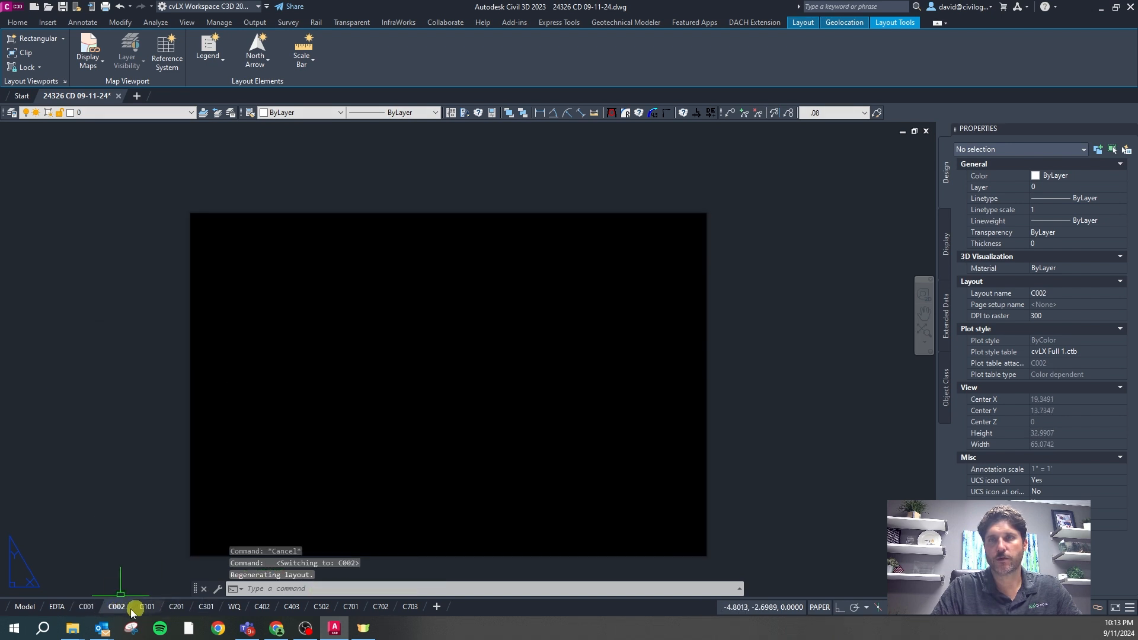
pyautogui.click(89, 607)
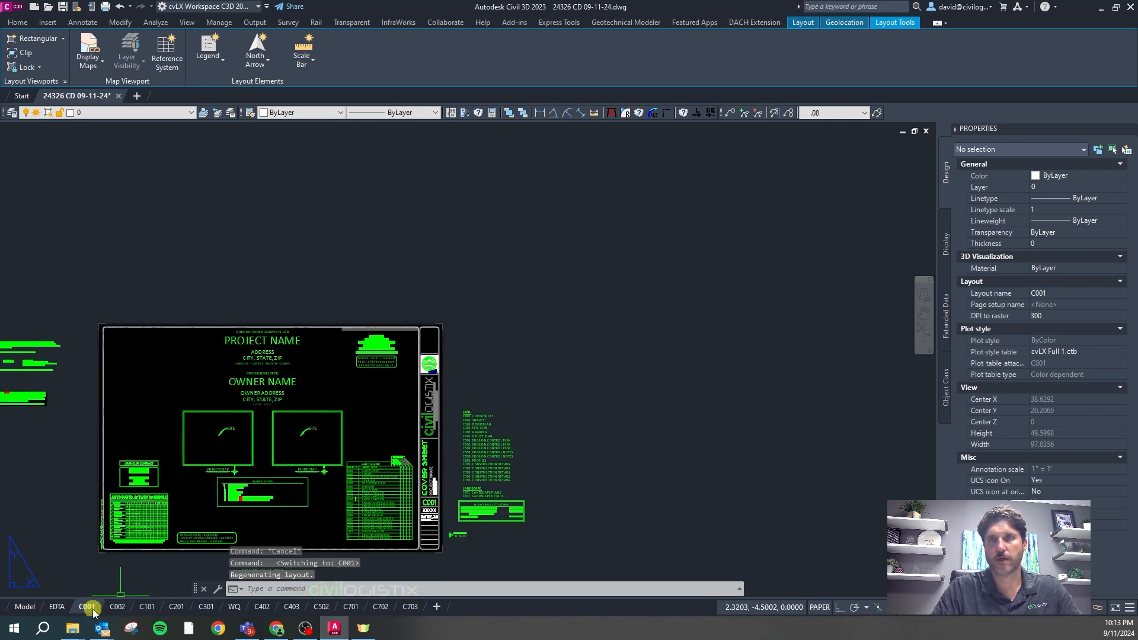
pyautogui.click(147, 607)
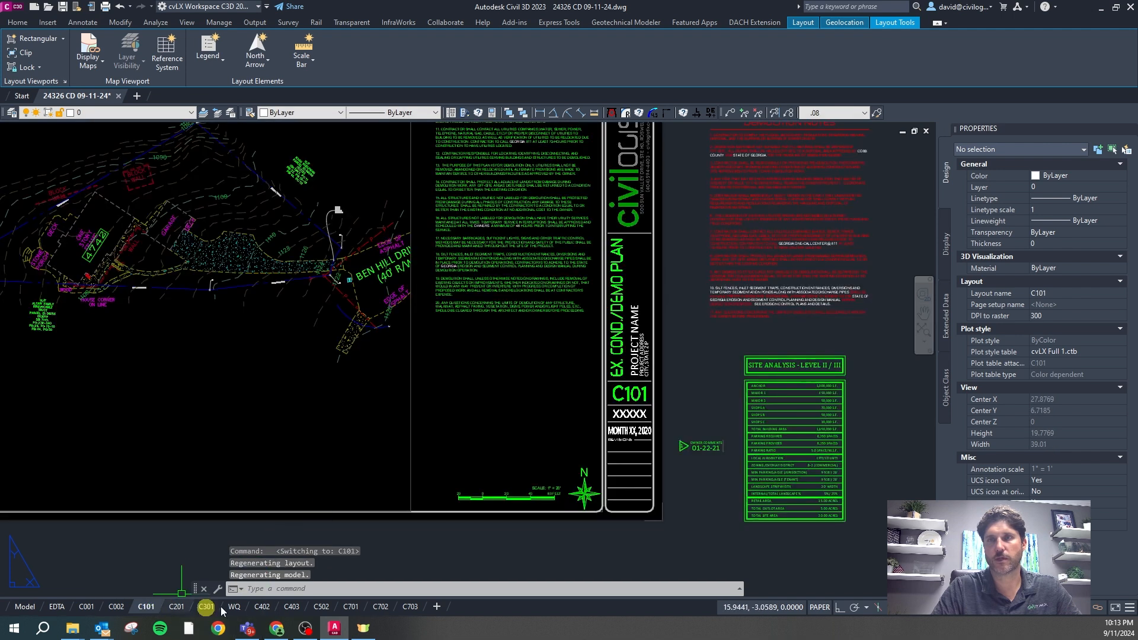
# Zoom around the C101 sheet, then return to model space showing the plan over the aerial
pyautogui.scroll(-2, 536, 377)
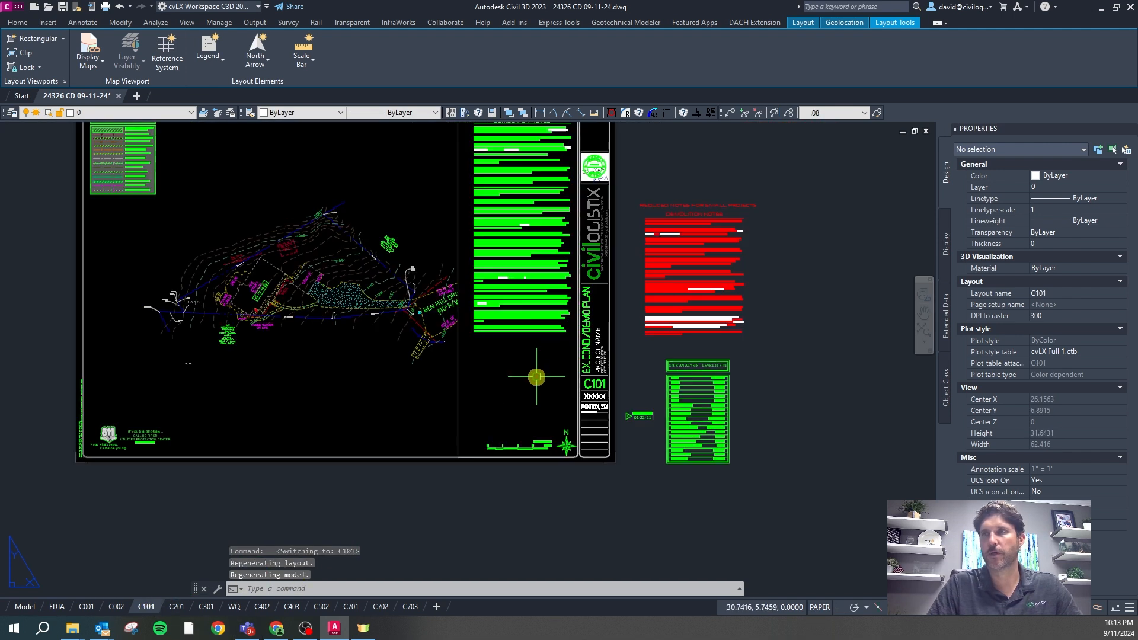
pyautogui.press('Escape')
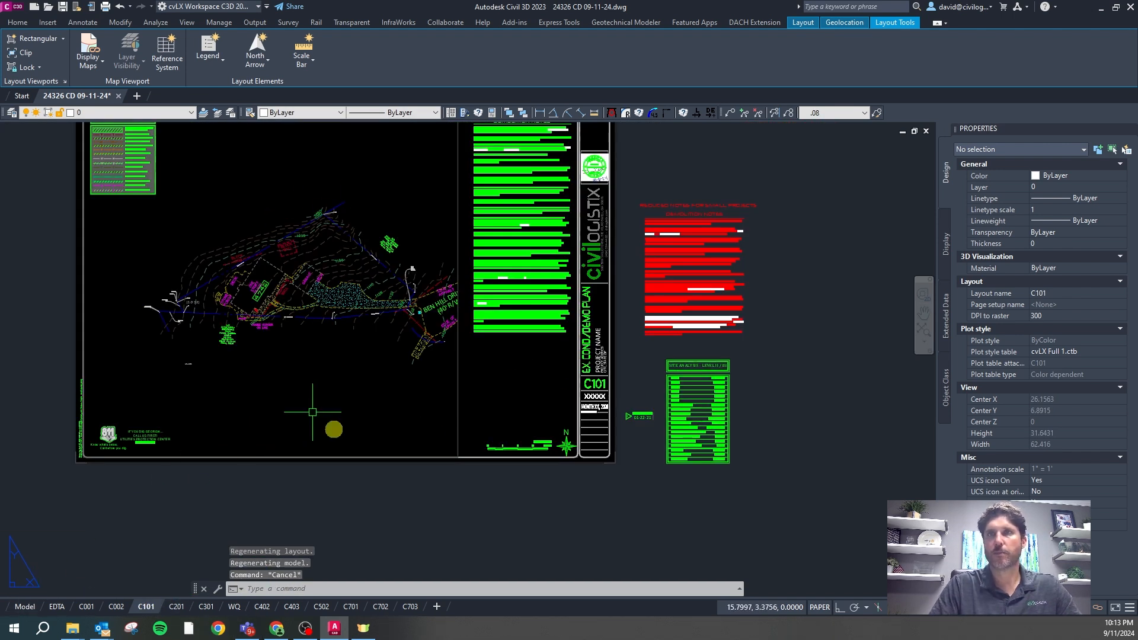
pyautogui.scroll(-2, 405, 330)
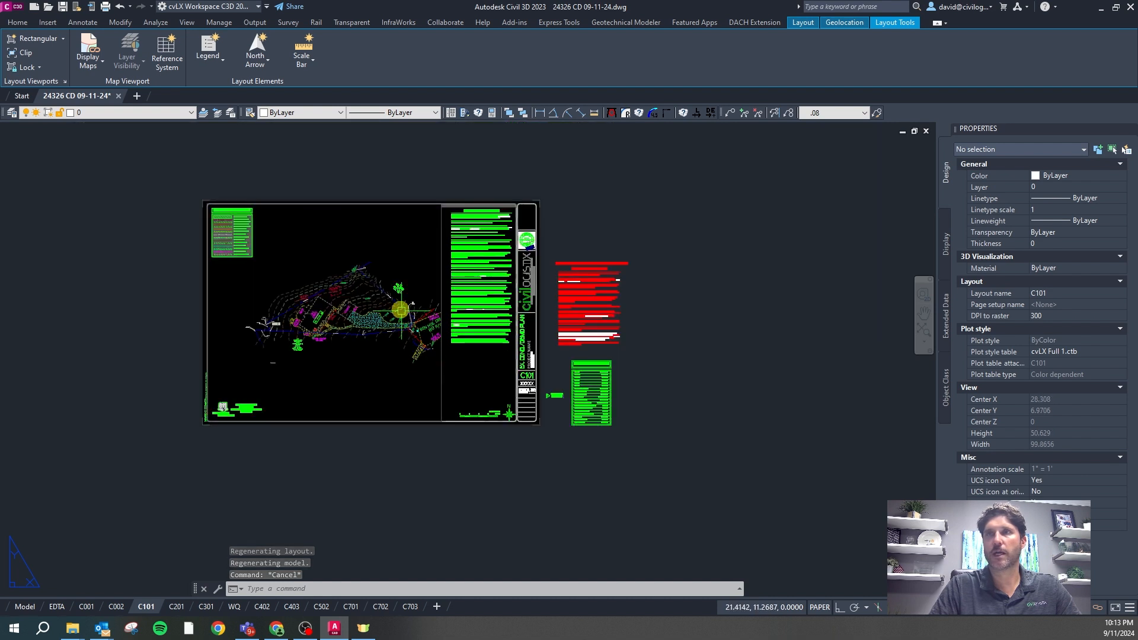
pyautogui.scroll(2, 405, 330)
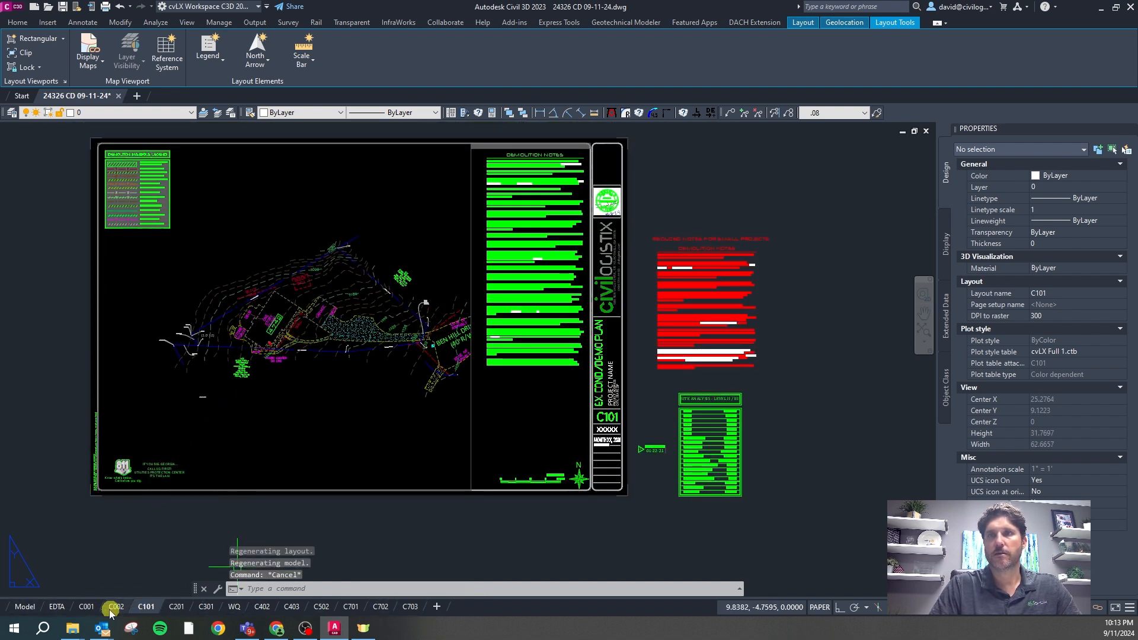
pyautogui.moveTo(87, 608)
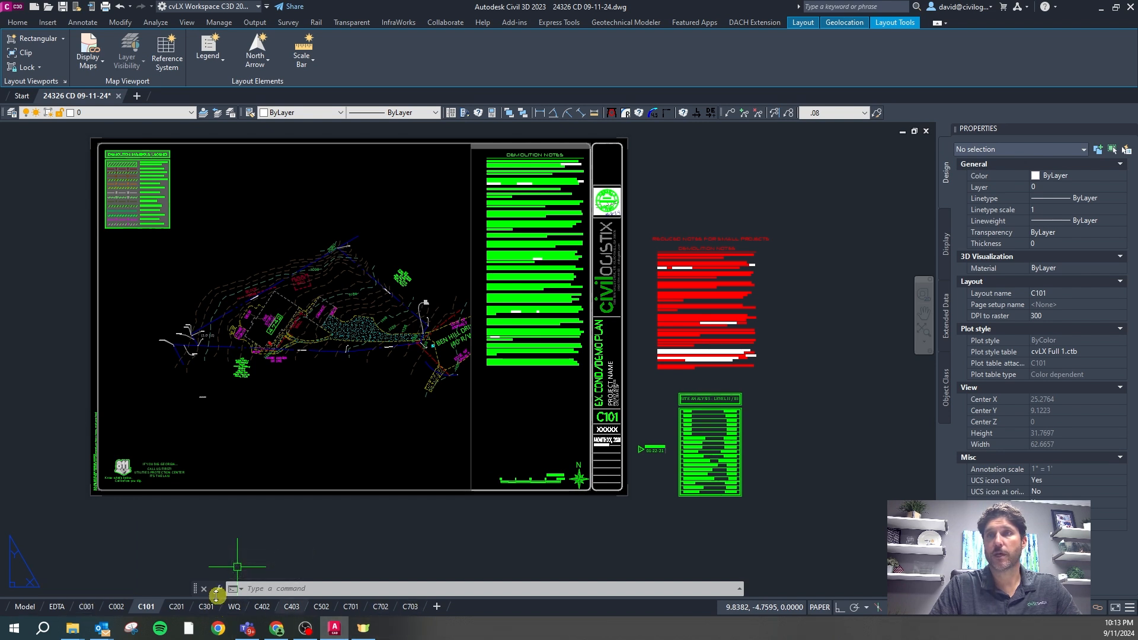
pyautogui.moveTo(25, 611)
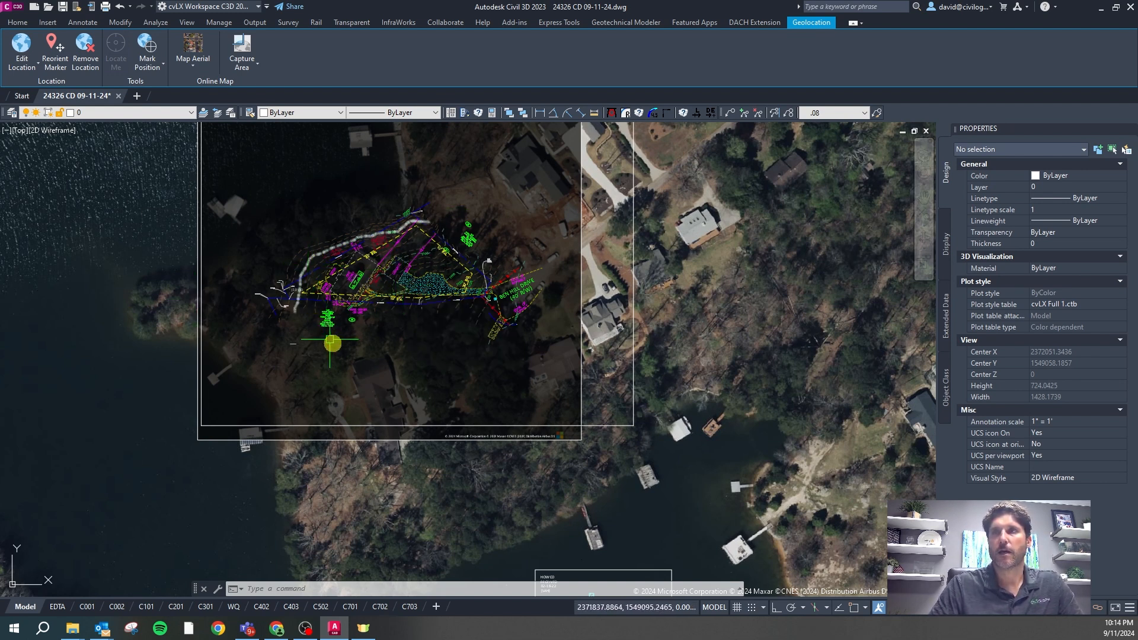
# Open the External References list with XR and sort it by status
pyautogui.scroll(-2, 412, 347)
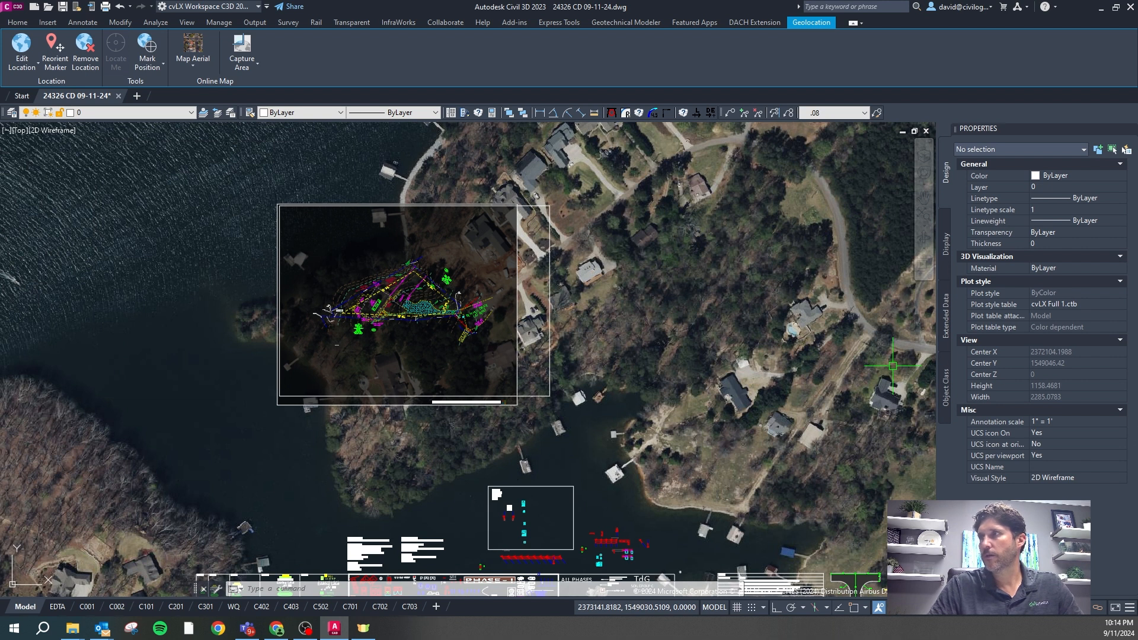
pyautogui.write('xr')
pyautogui.press('Return')
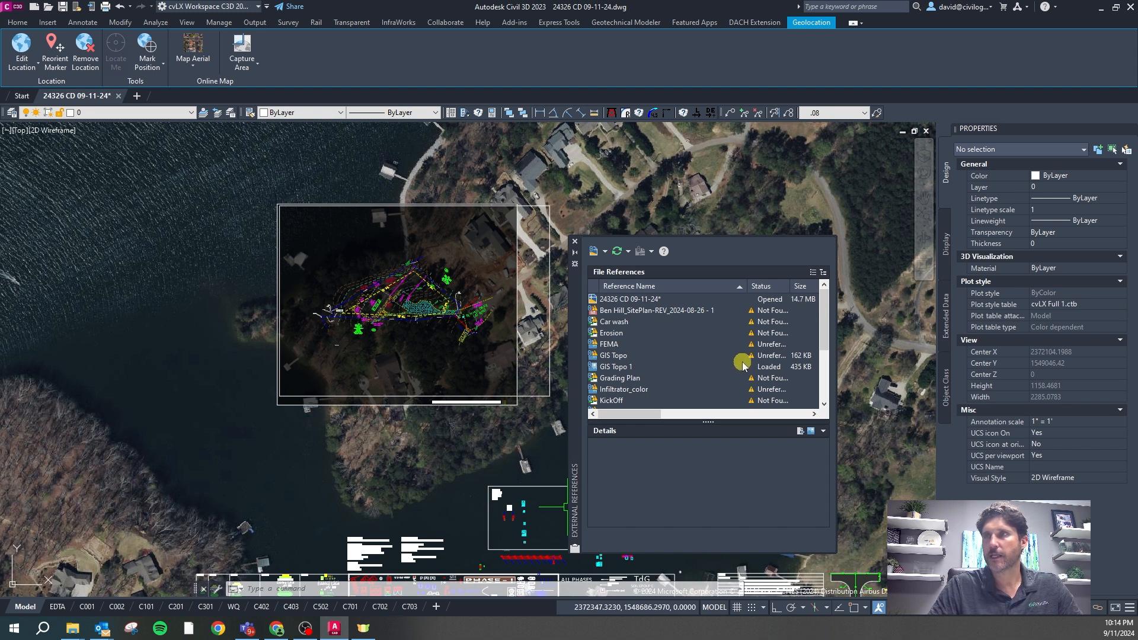
pyautogui.scroll(-3, 744, 366)
pyautogui.scroll(3, 743, 366)
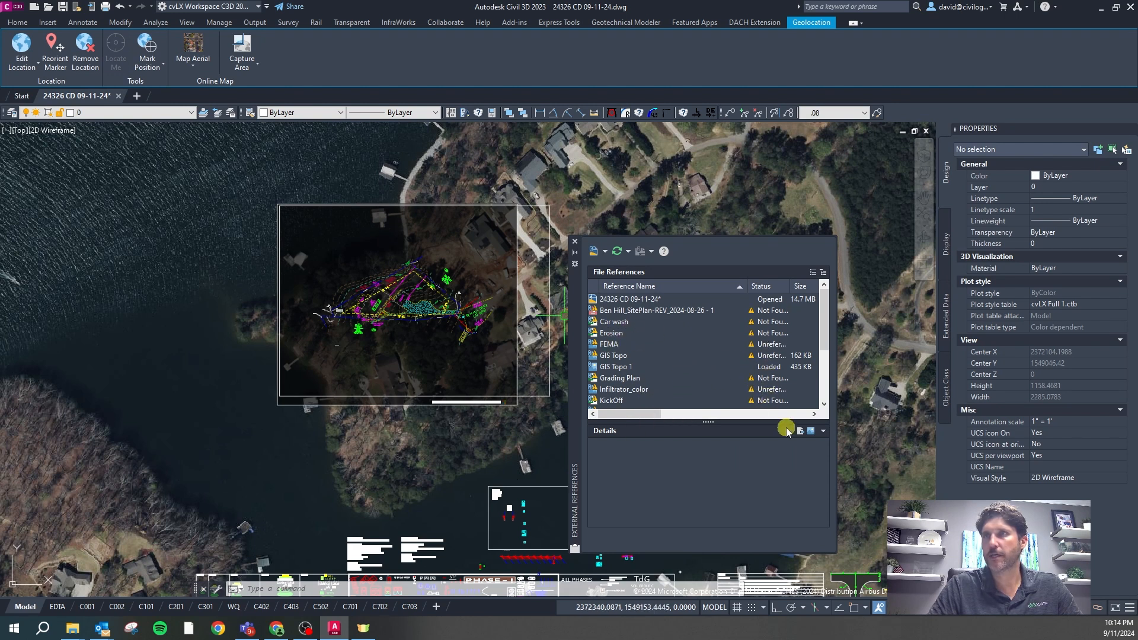
pyautogui.click(770, 287)
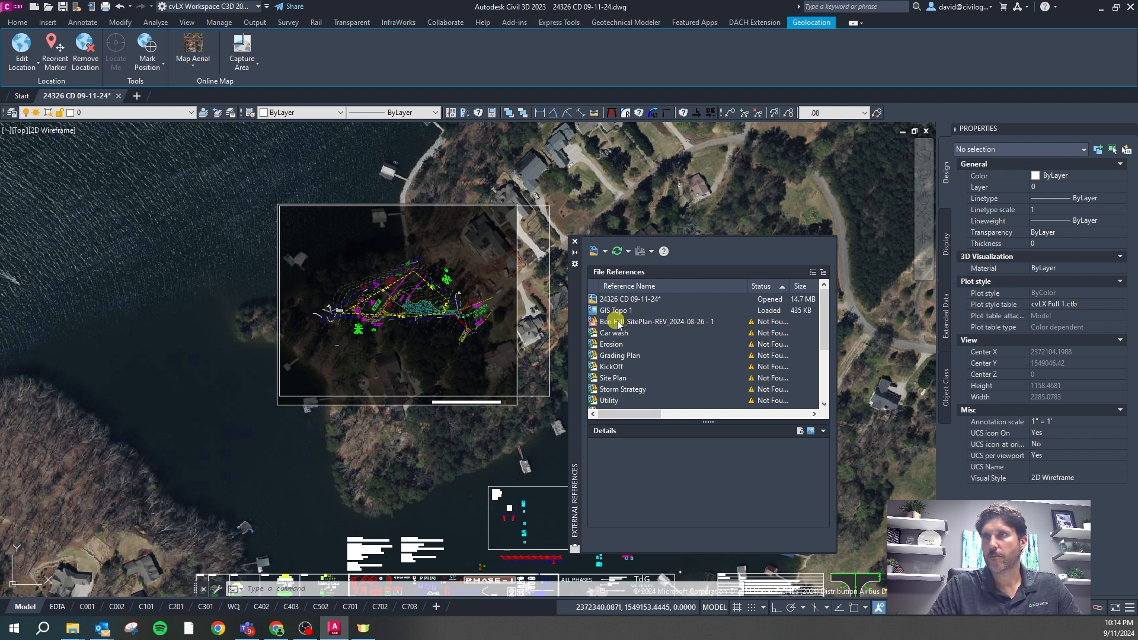
# Detach the seven unreferenced xrefs, FEMA through Vicinity Map, and close the list
pyautogui.moveTo(639, 322)
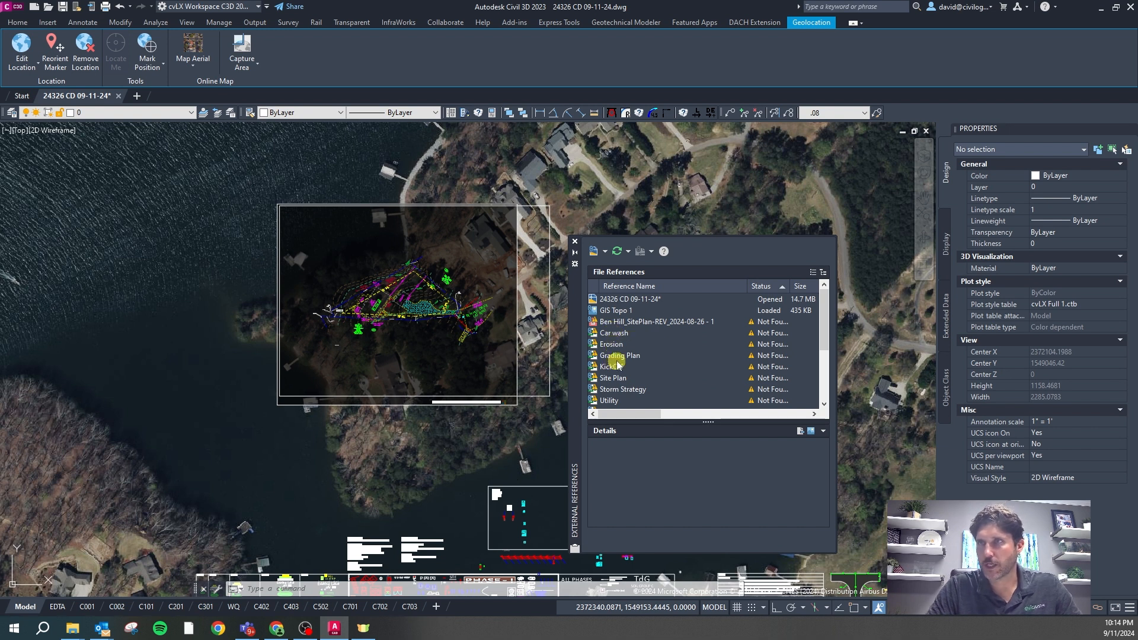
pyautogui.scroll(-1, 616, 367)
pyautogui.scroll(-1, 636, 342)
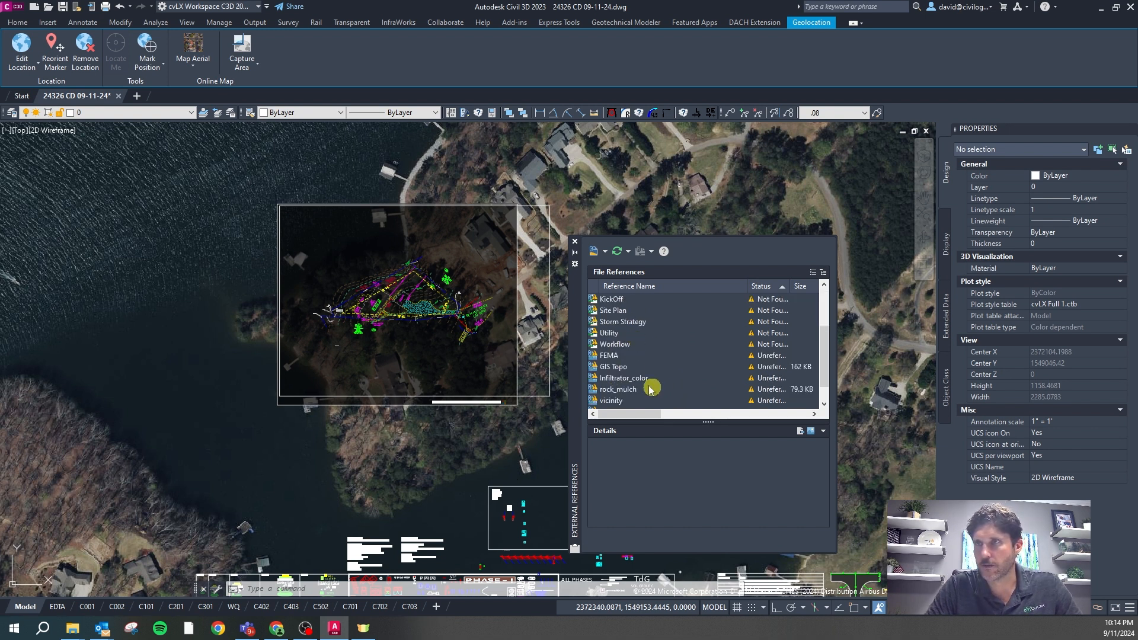
pyautogui.click(609, 356)
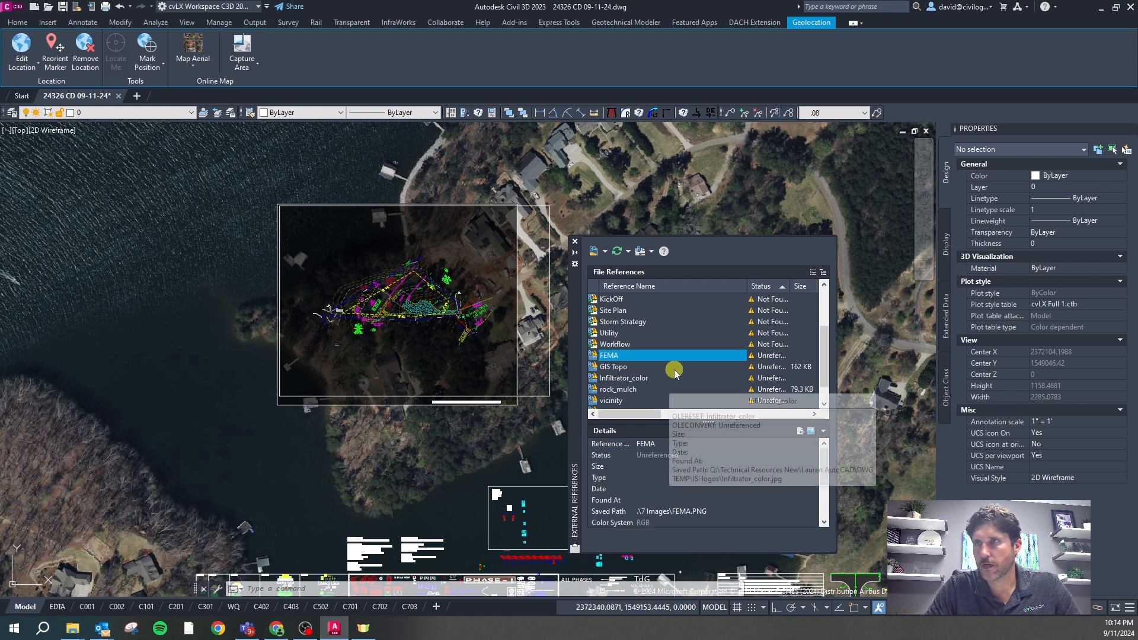
pyautogui.scroll(-1, 688, 355)
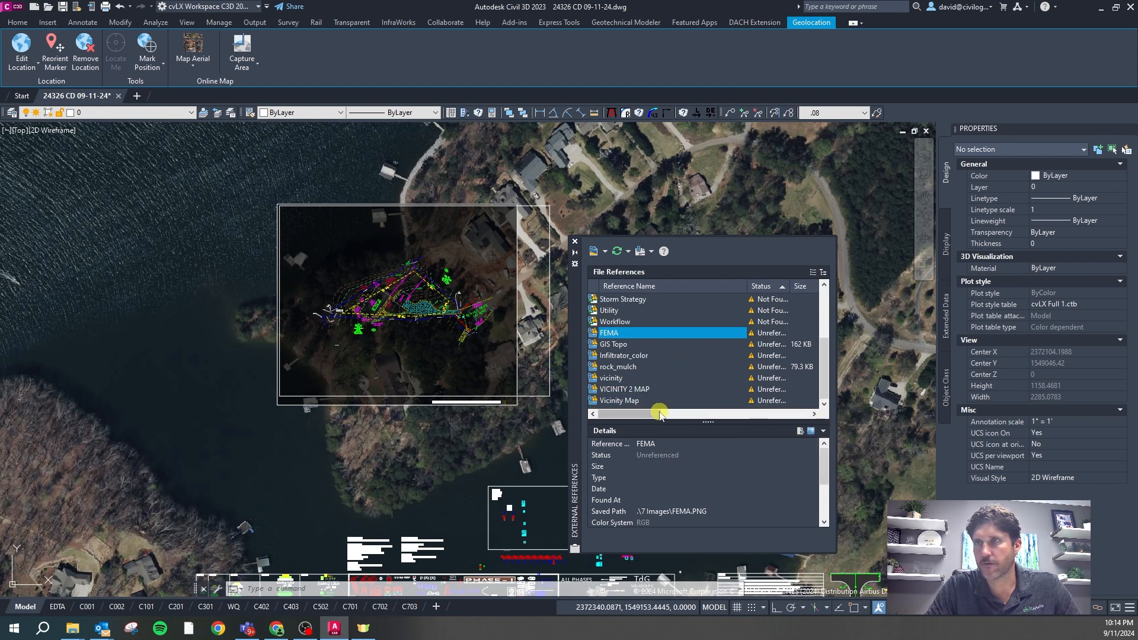
pyautogui.keyDown('shift'); pyautogui.click(639, 401); pyautogui.keyUp('shift')
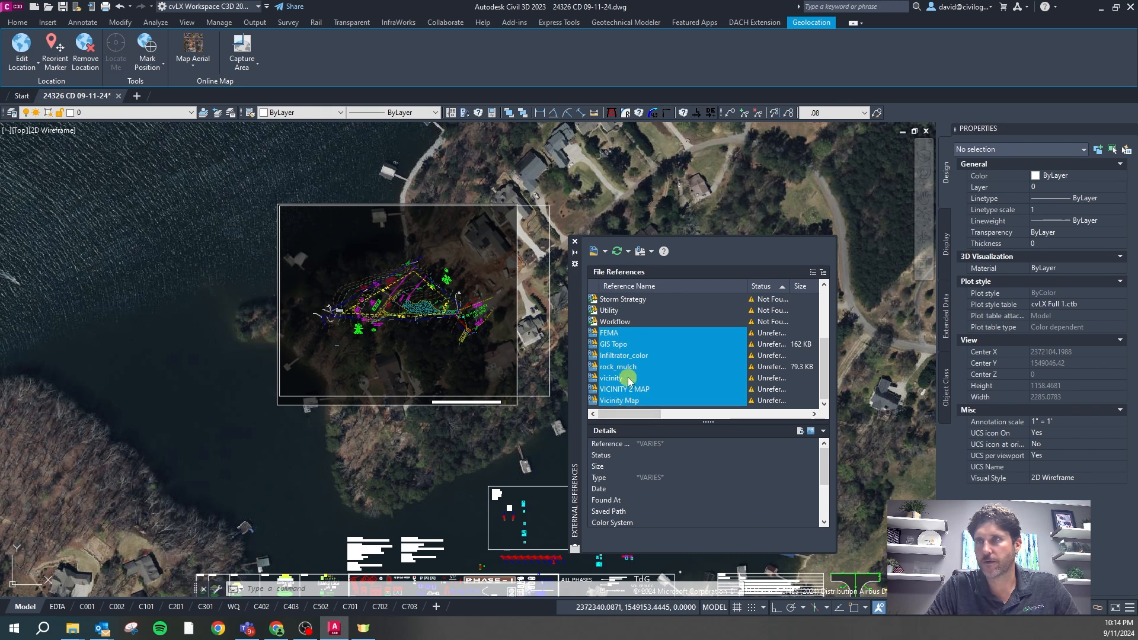
pyautogui.rightClick(632, 378)
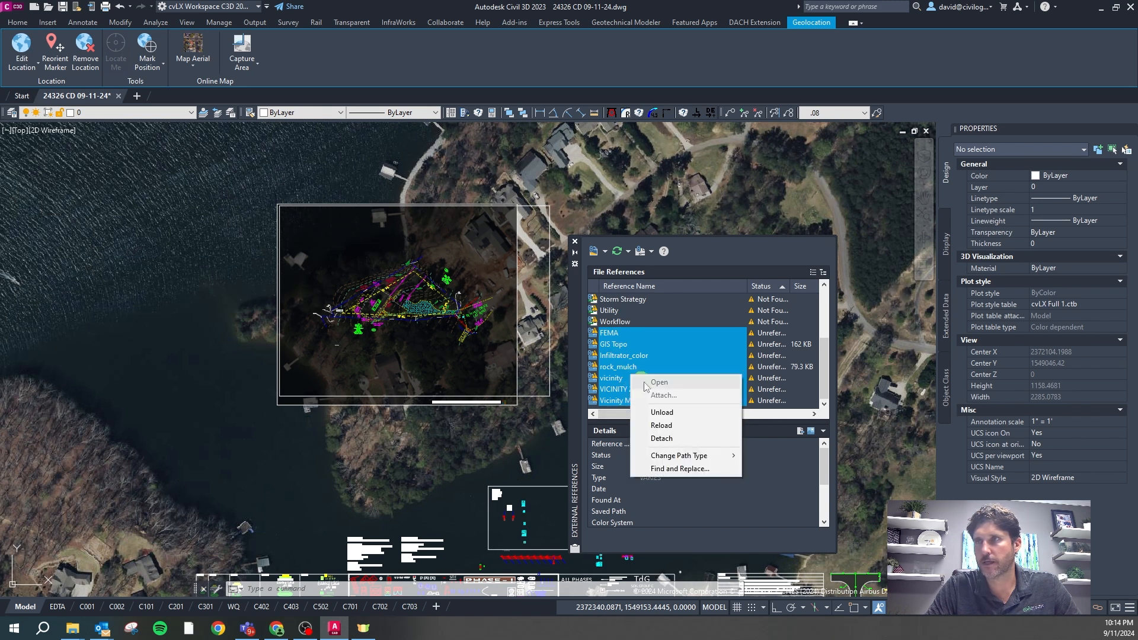
pyautogui.click(670, 439)
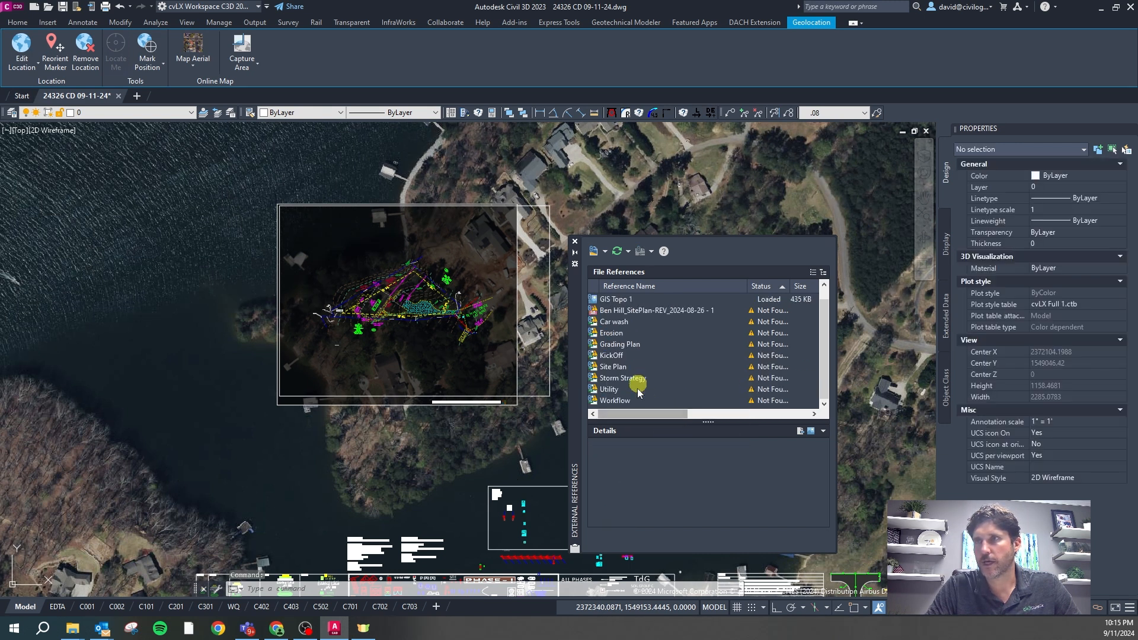
pyautogui.click(589, 362)
pyautogui.click(586, 359)
pyautogui.write('purge')
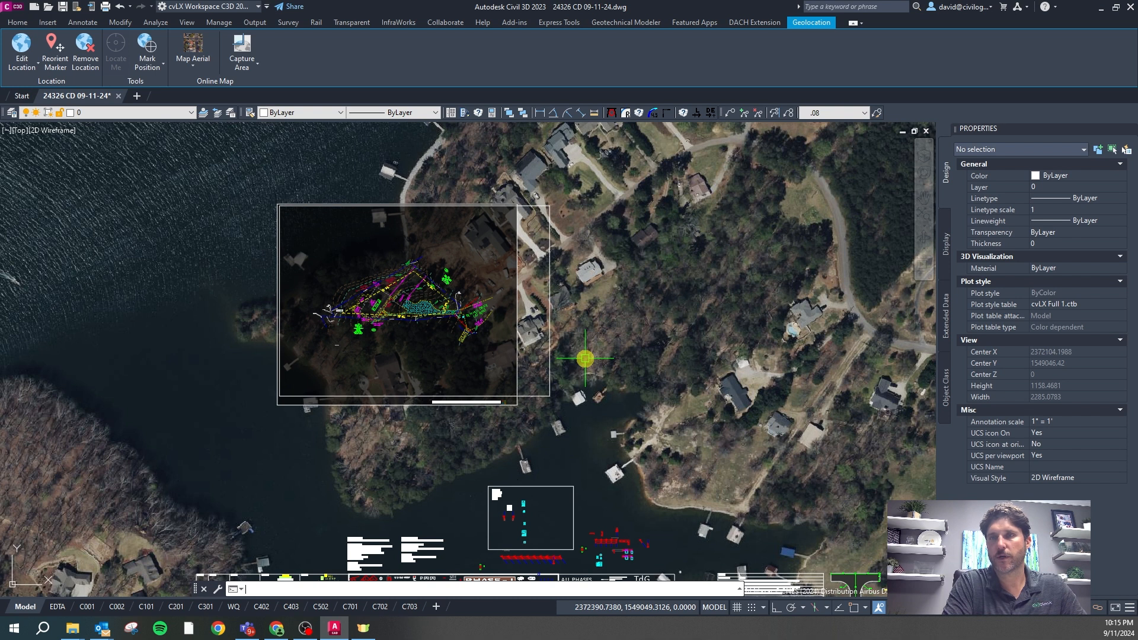
pyautogui.write('aud')
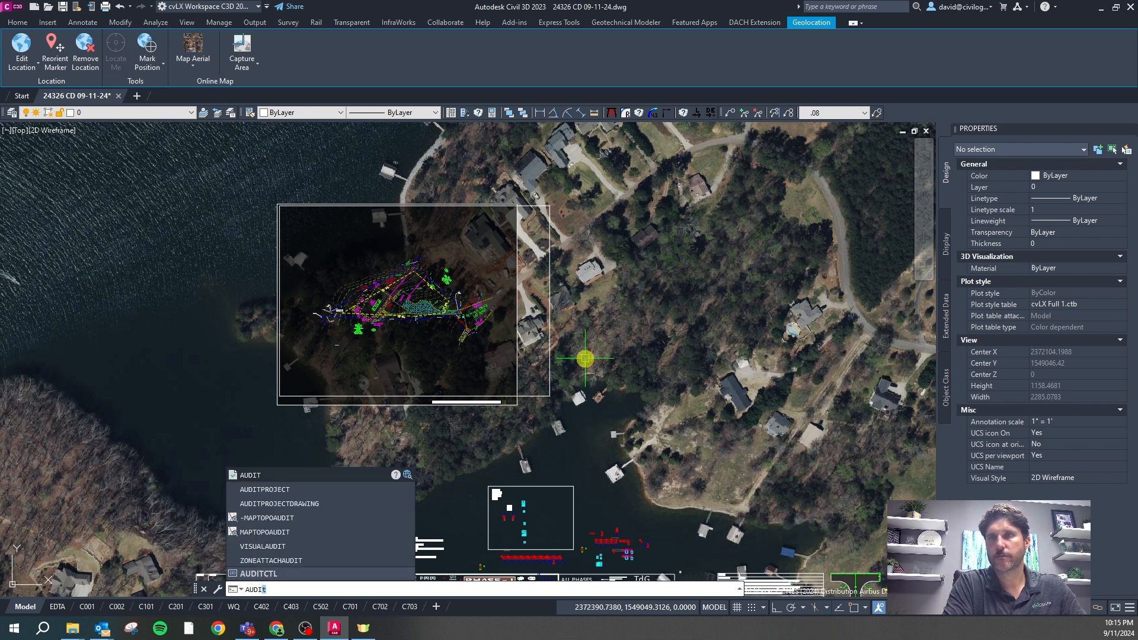
# Audit the drawing for errors and review the layer list, keeping layer 0 current
pyautogui.press('Return')
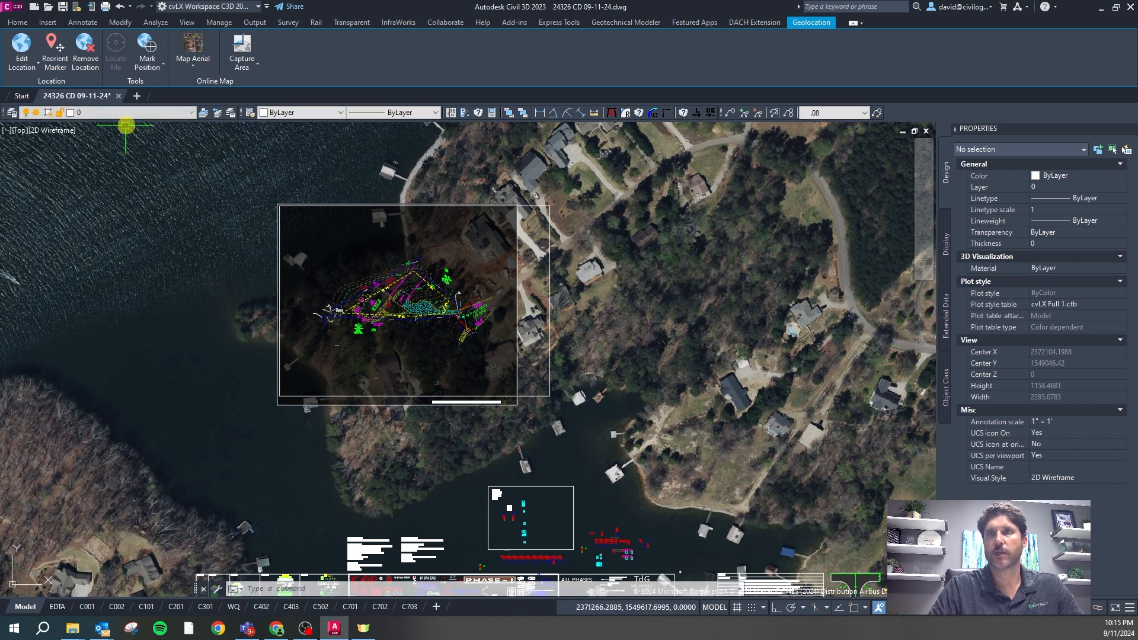
pyautogui.click(151, 113)
pyautogui.moveTo(193, 152)
pyautogui.mouseDown()
pyautogui.moveTo(204, 257)
pyautogui.moveTo(214, 158)
pyautogui.mouseUp()
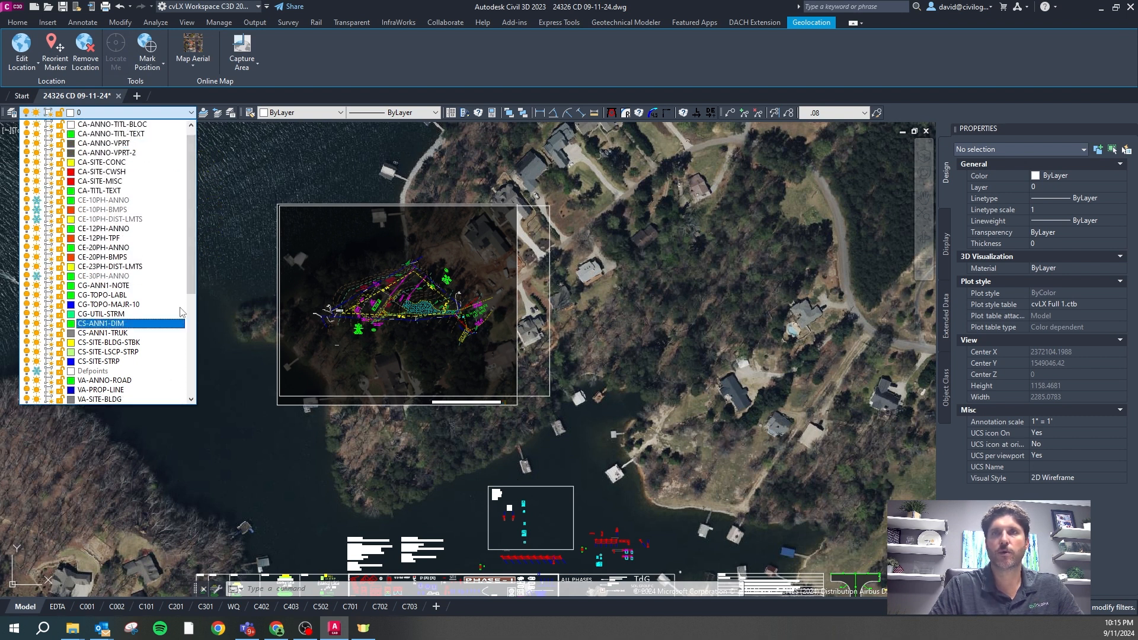
pyautogui.moveTo(198, 247); pyautogui.dragTo(208, 224)
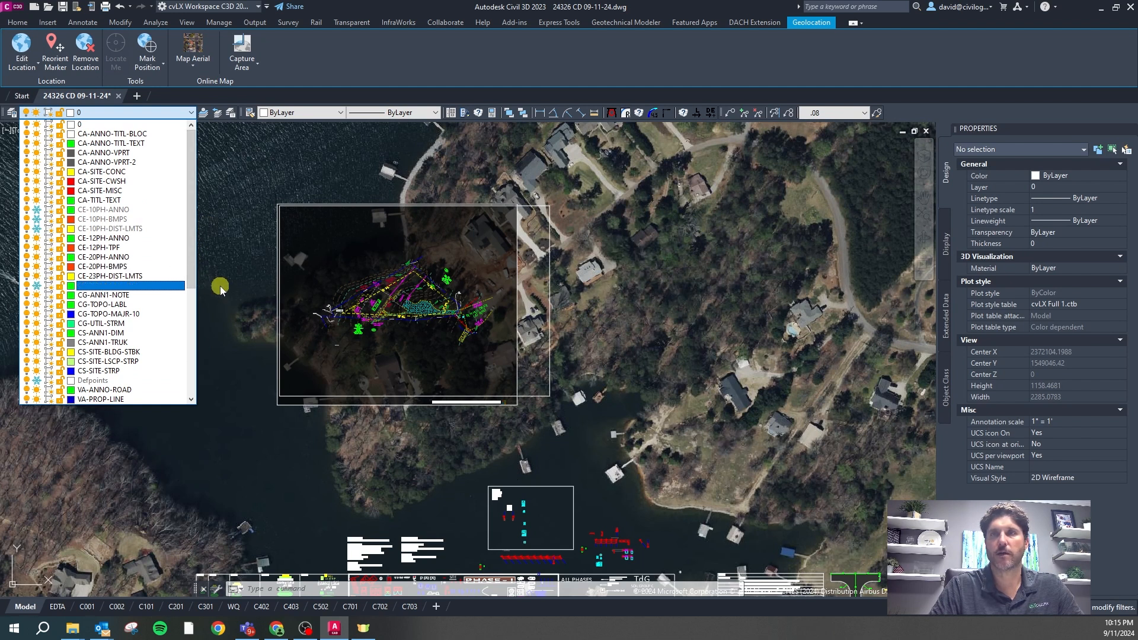
pyautogui.click(239, 271)
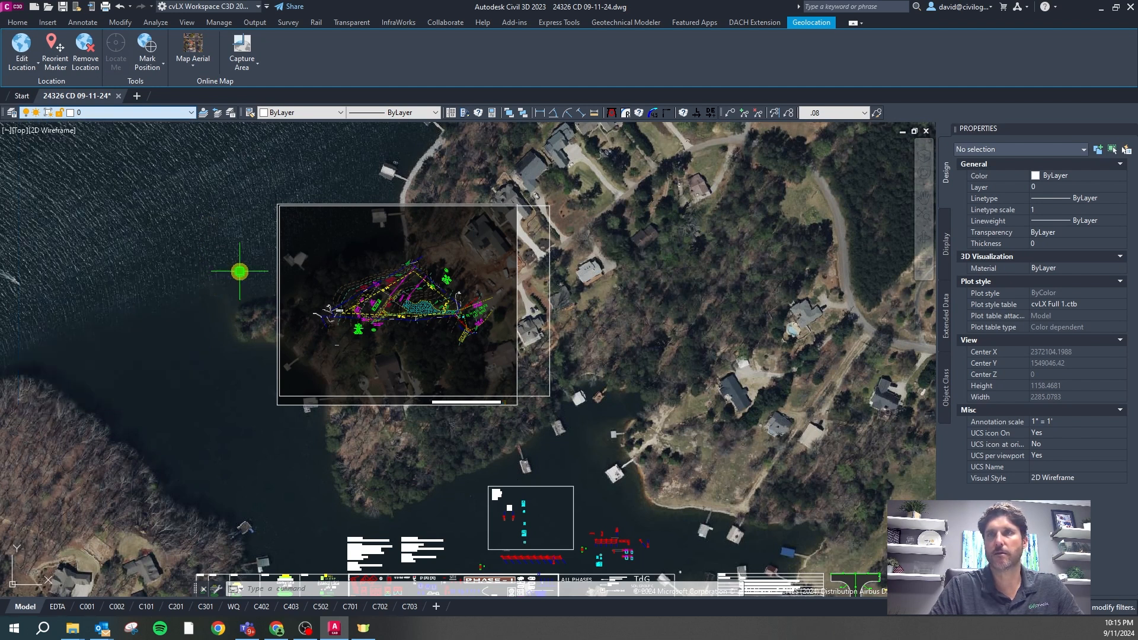
pyautogui.press('Escape')
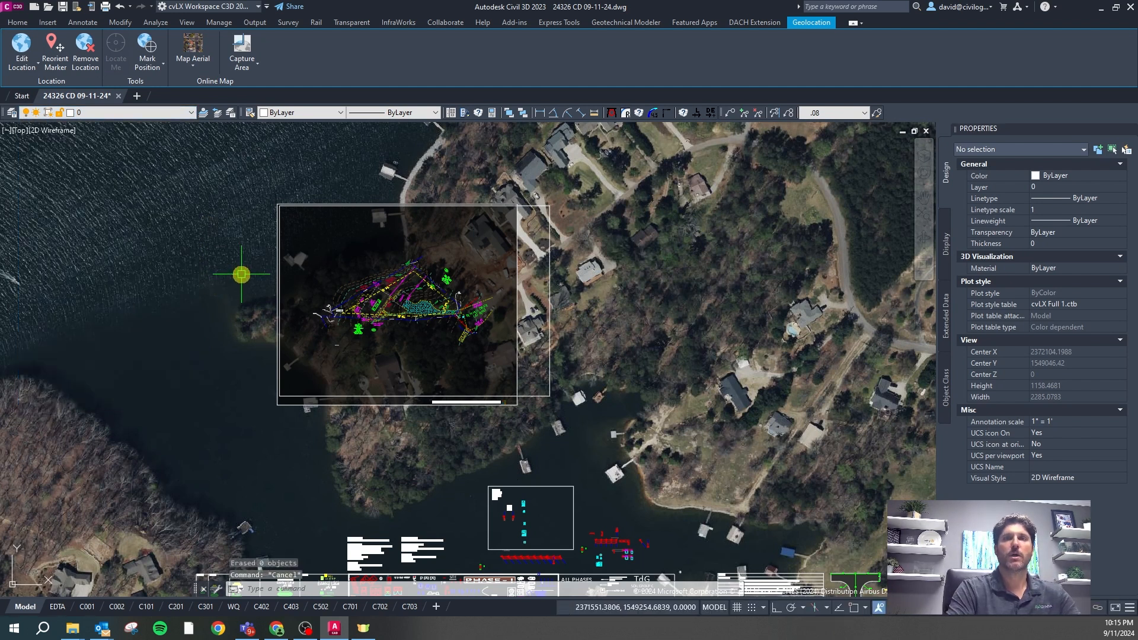